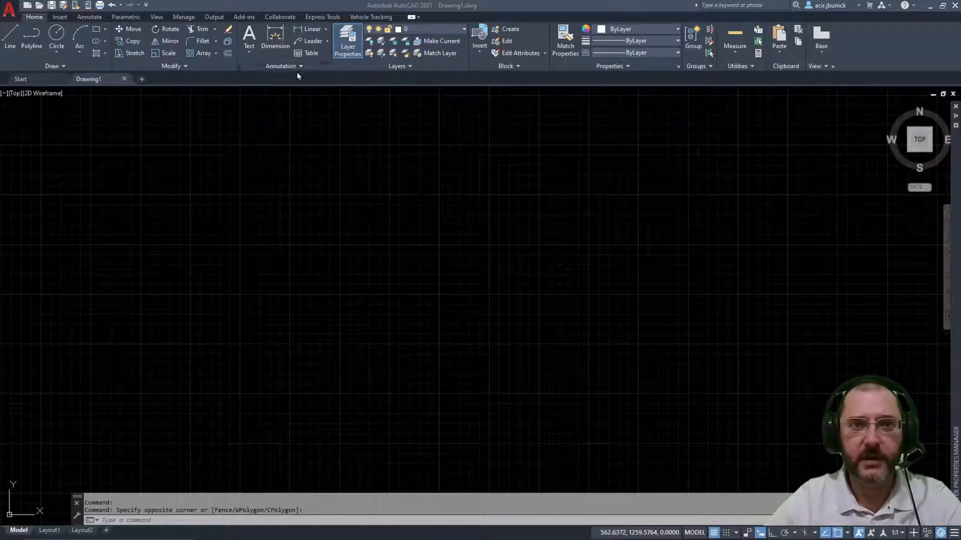
Step: From the Annotate tab's Text dropdown, start the Single Line text command
left_click(250, 44)
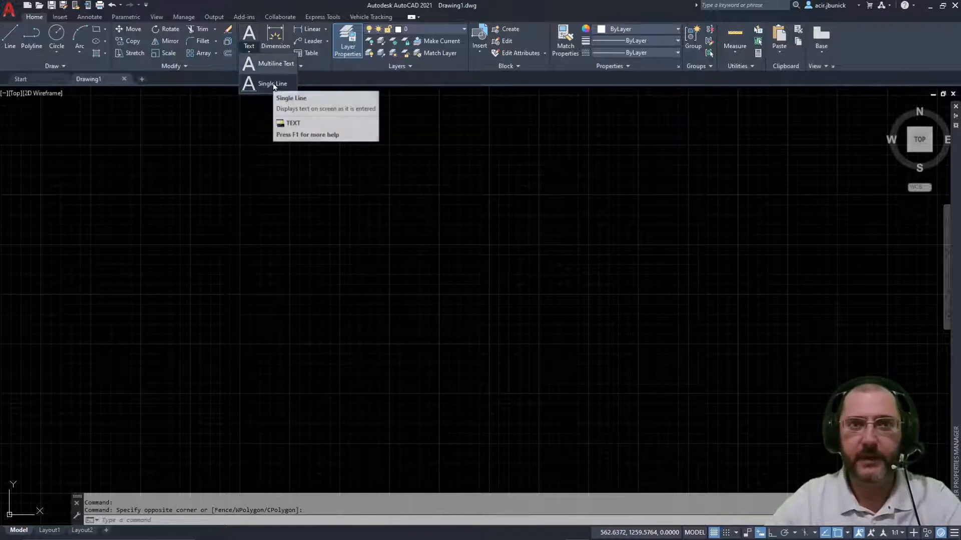
left_click(321, 77)
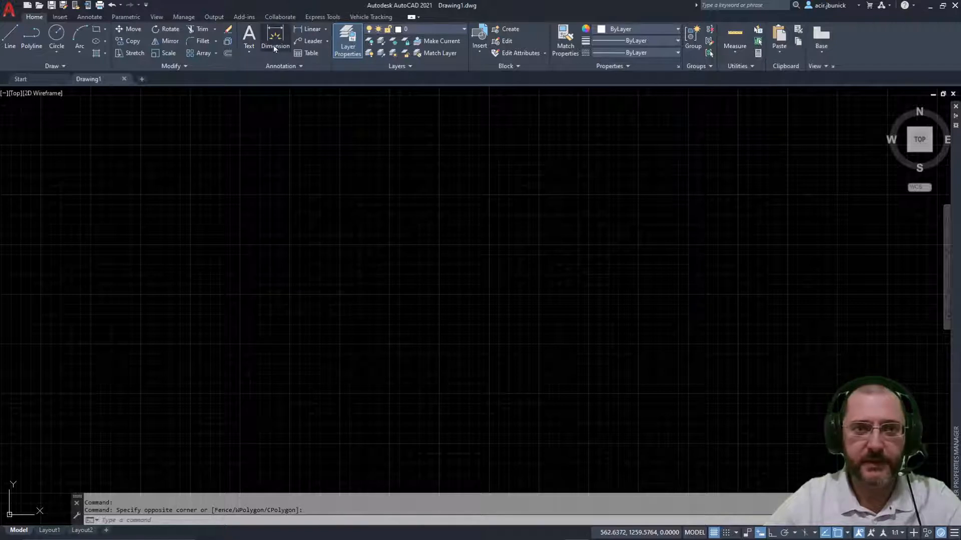
left_click(91, 18)
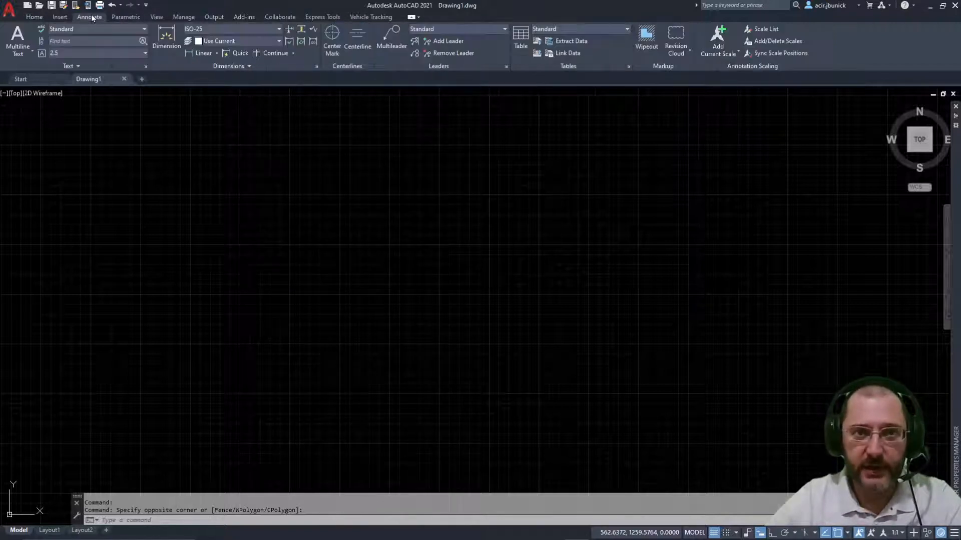
left_click(20, 50)
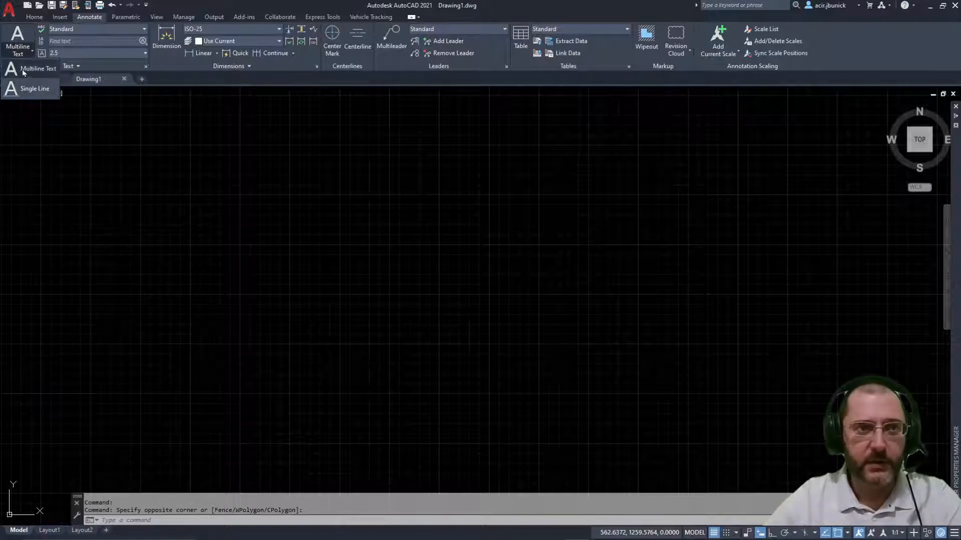
left_click(23, 90)
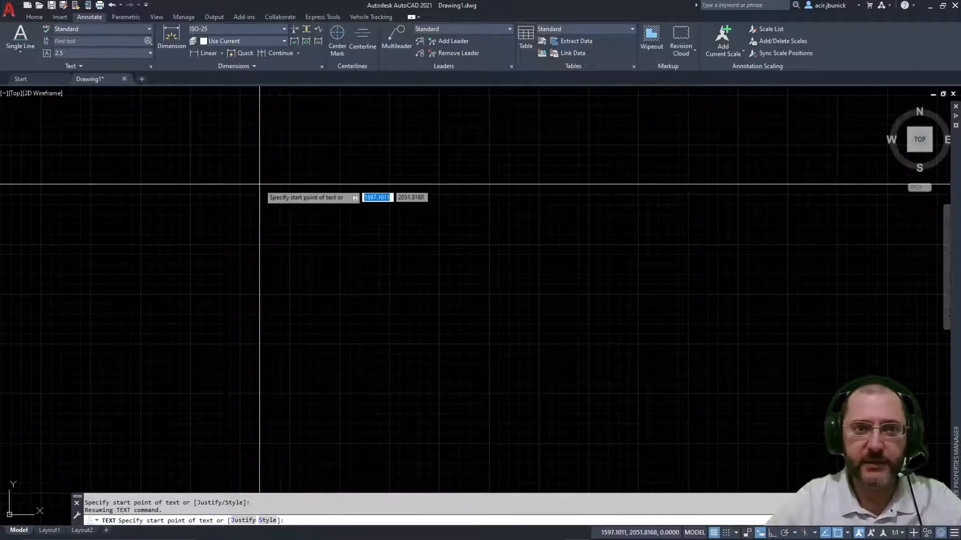
Step: Pick a start point in the upper left, with text height 25 and rotation 0
left_click(259, 185)
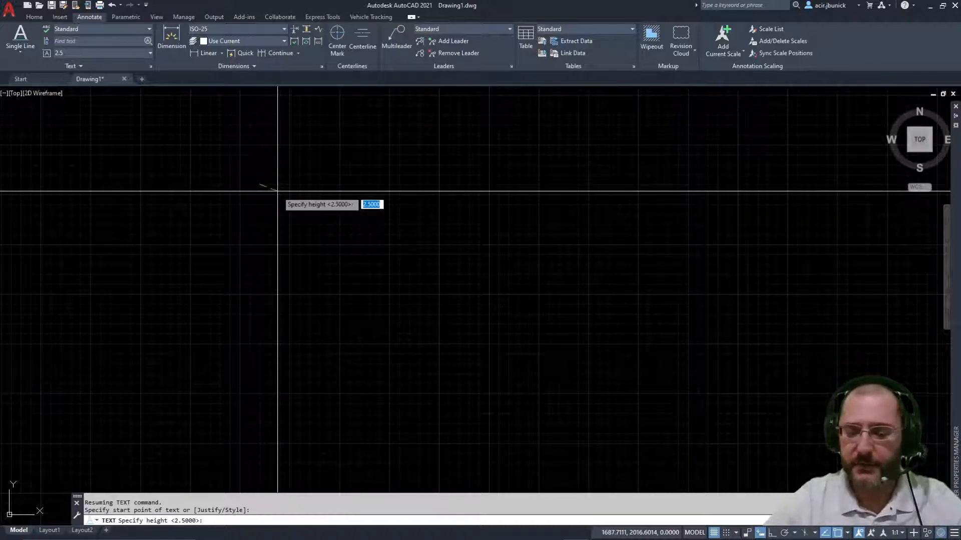
type("25")
key("Return")
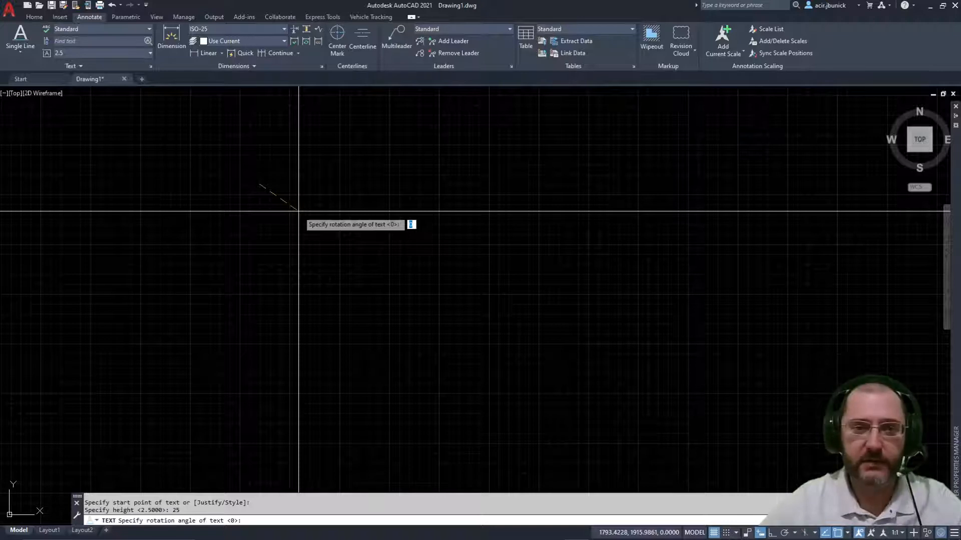
key("Return")
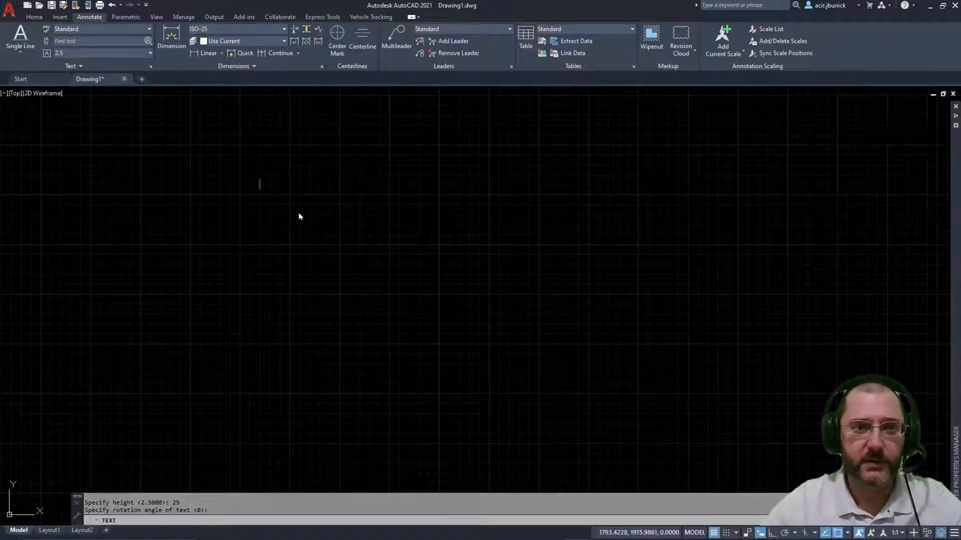
Step: Type the person's full name as the text line, correcting a mistyped last letter
scroll(254, 175, "up", 3)
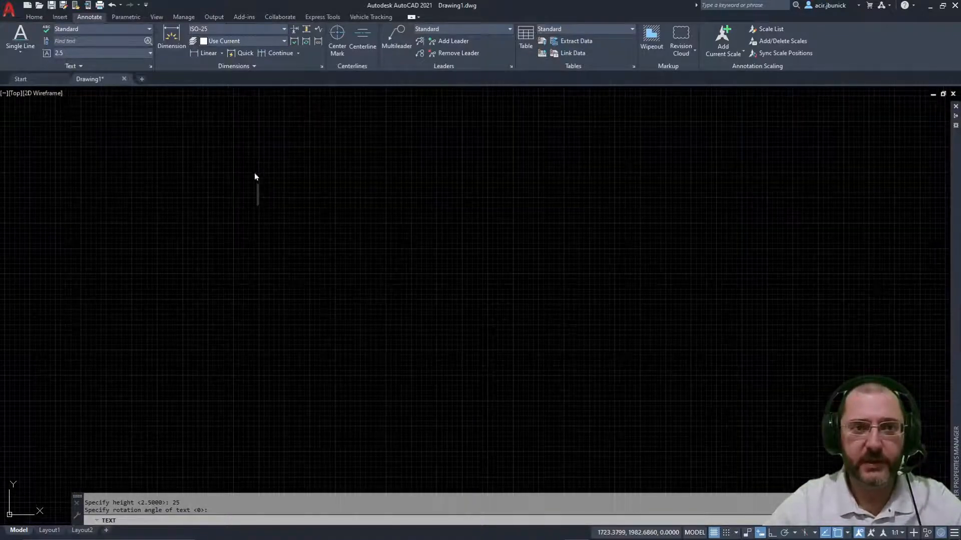
scroll(270, 192, "up", 2)
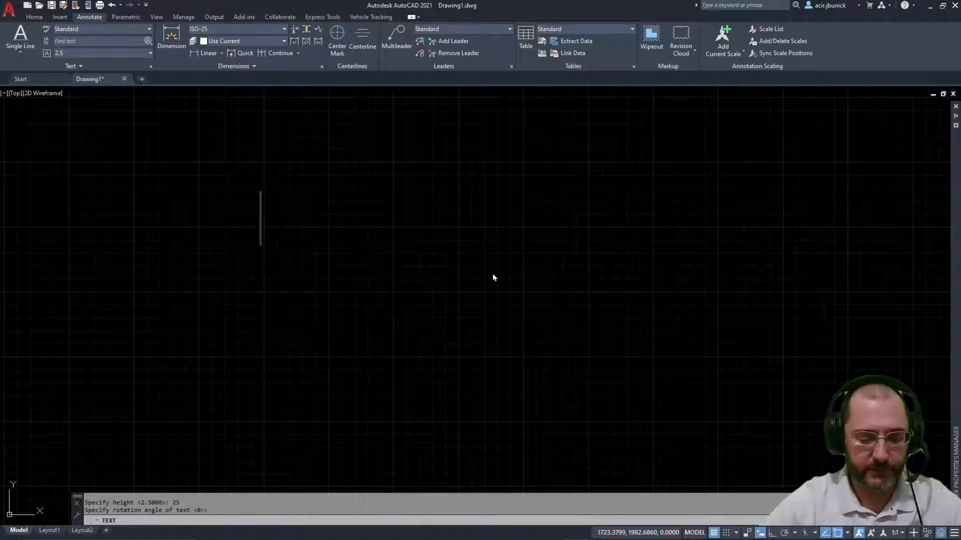
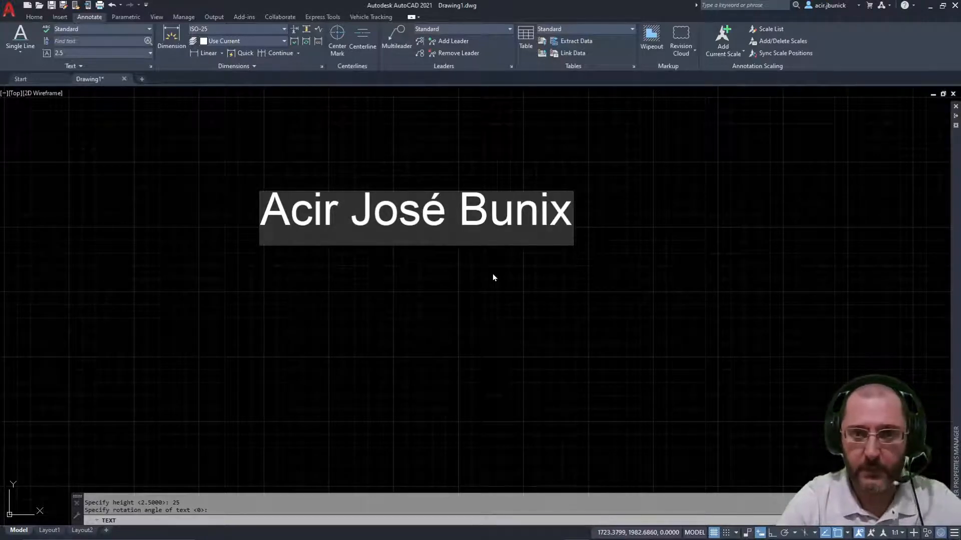
key("Return")
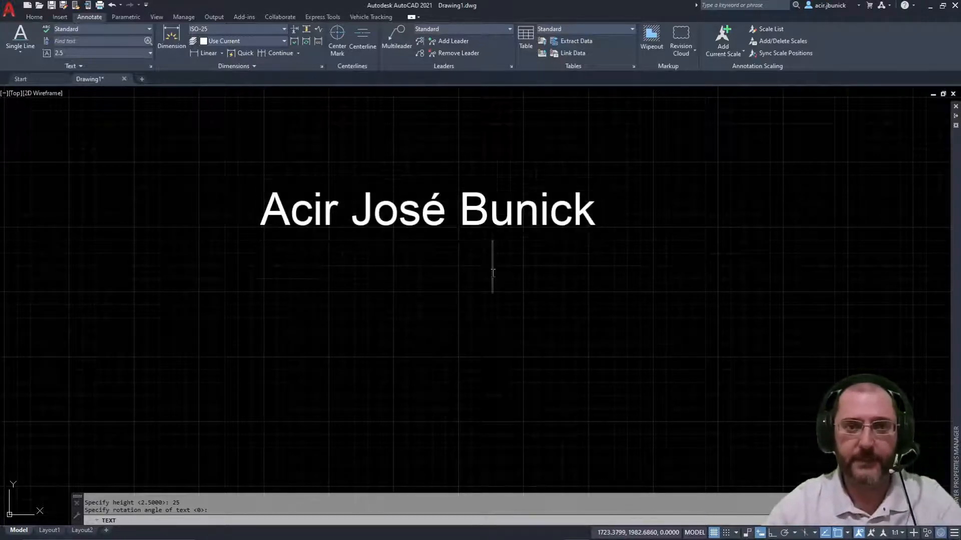
Step: End the TEXT command after trying several new line positions, keeping only the name
left_click(272, 320)
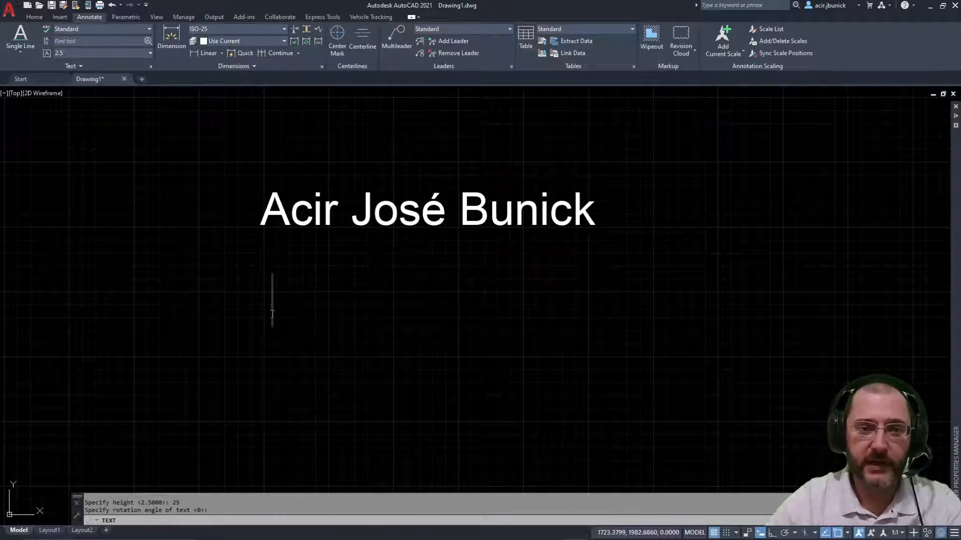
left_click(354, 360)
left_click(470, 339)
left_click(239, 259)
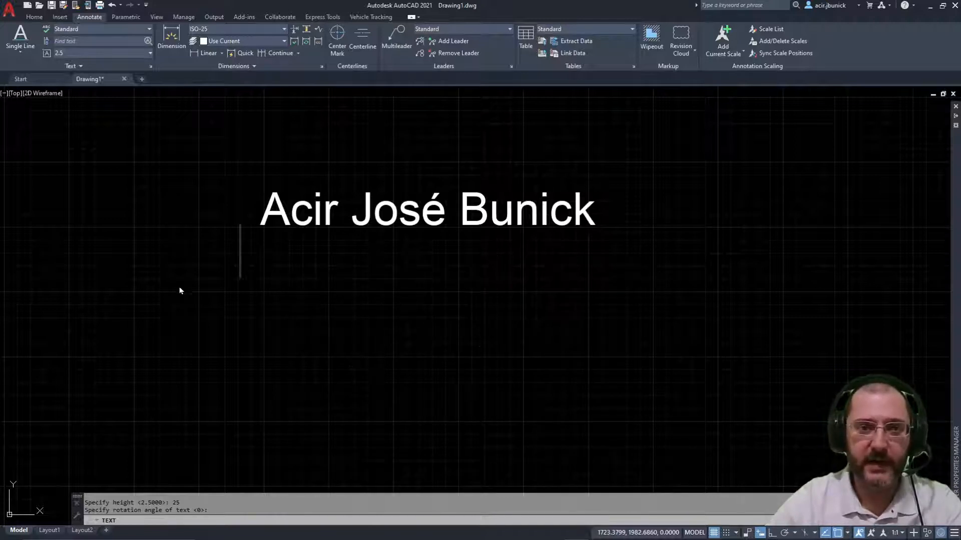
left_click(179, 287)
left_click(435, 314)
left_click(329, 267)
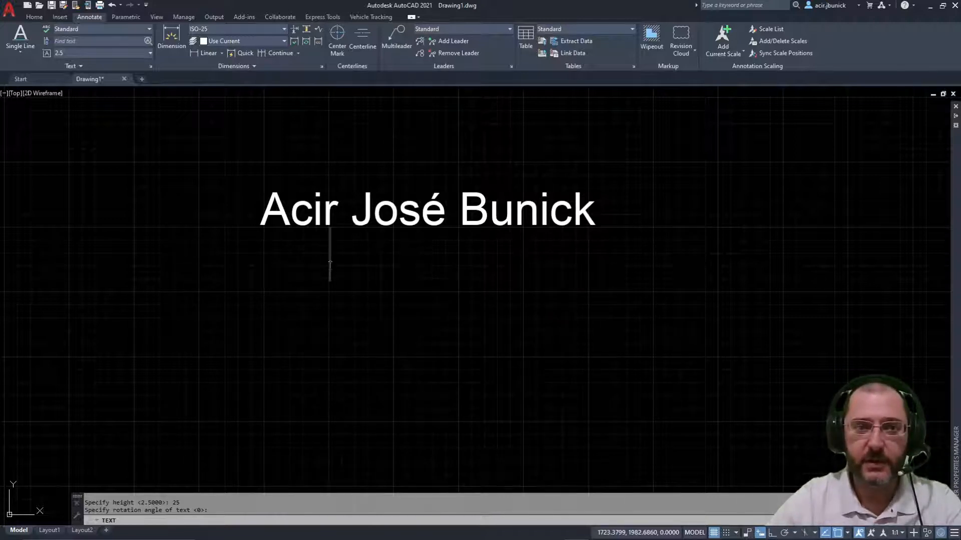
left_click(274, 283)
key("Return")
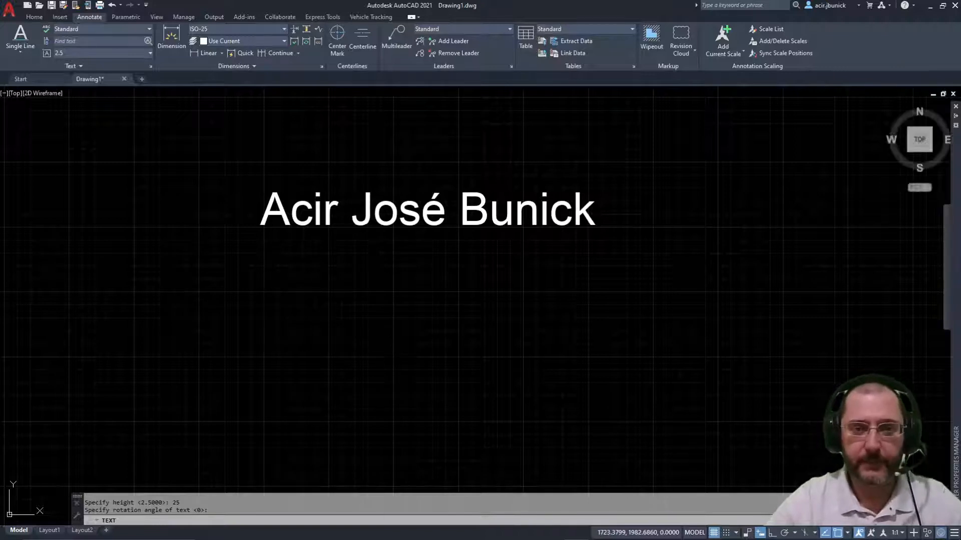
Step: Open the name text for editing and try cursor placements and line selections within it
double_click(340, 225)
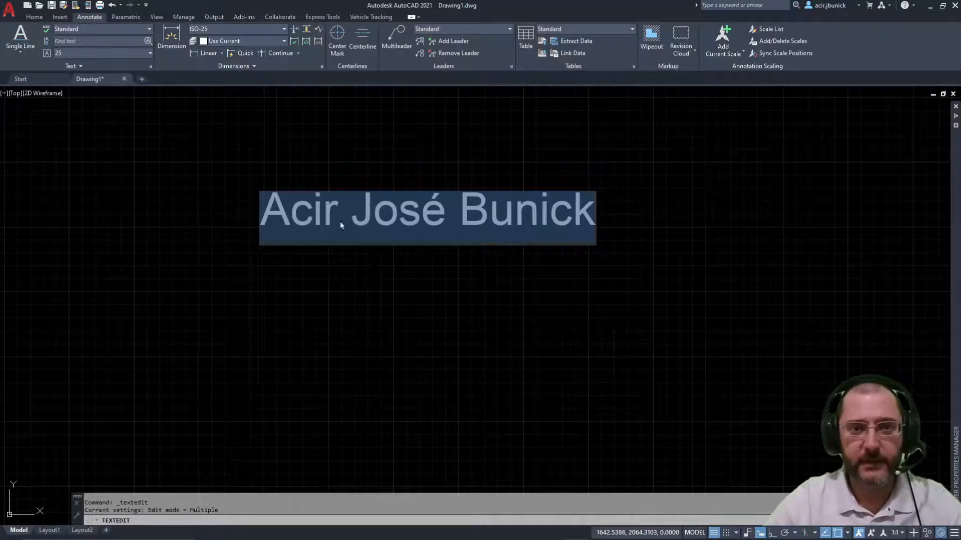
left_click(420, 223)
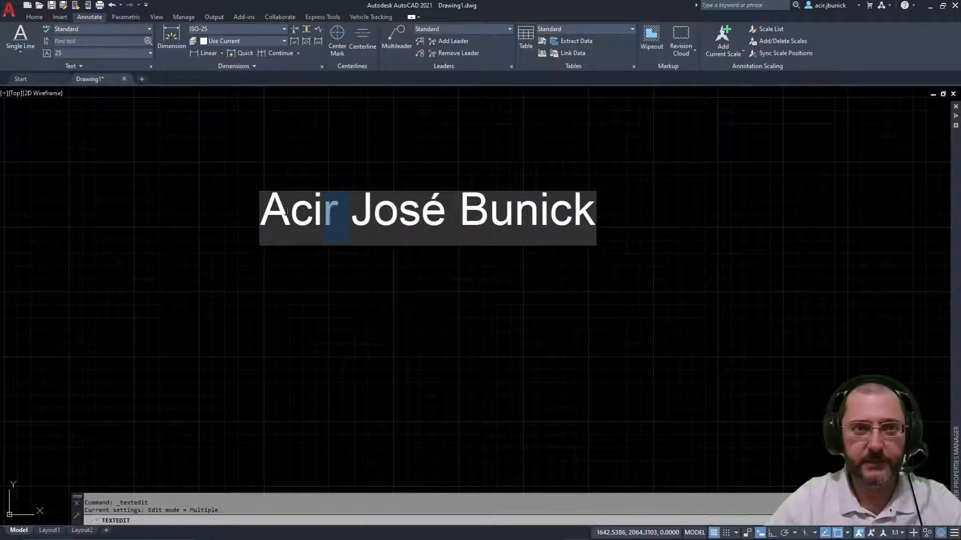
key("Home")
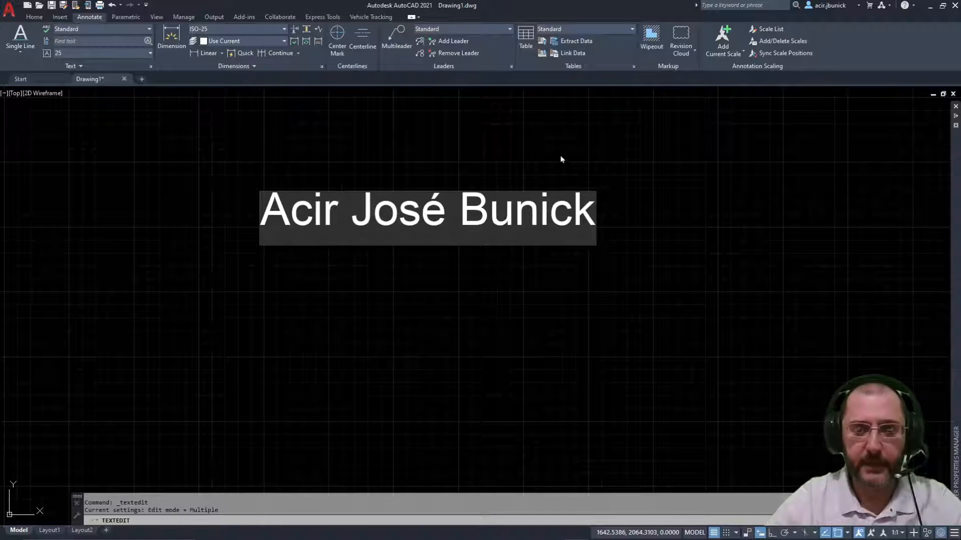
left_click(539, 208)
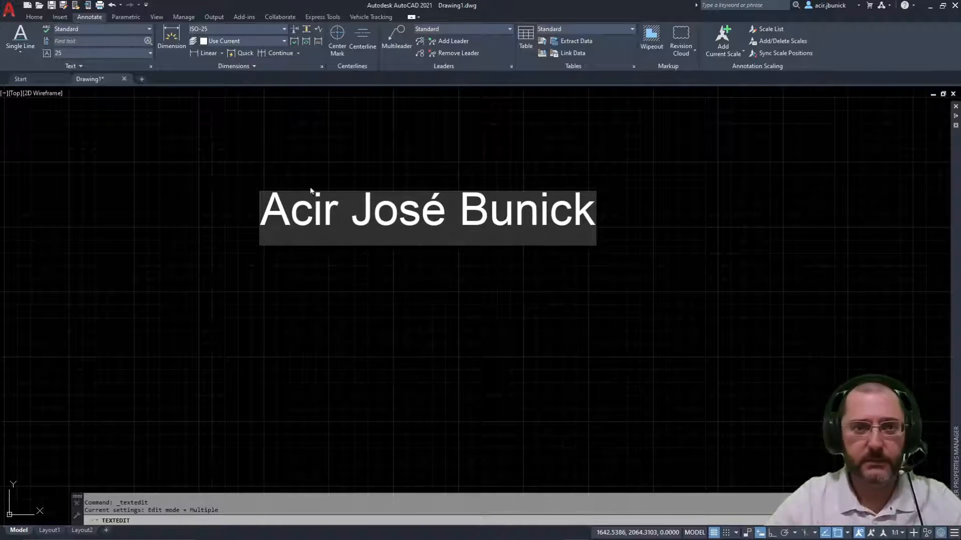
left_click_drag(261, 209, 592, 200)
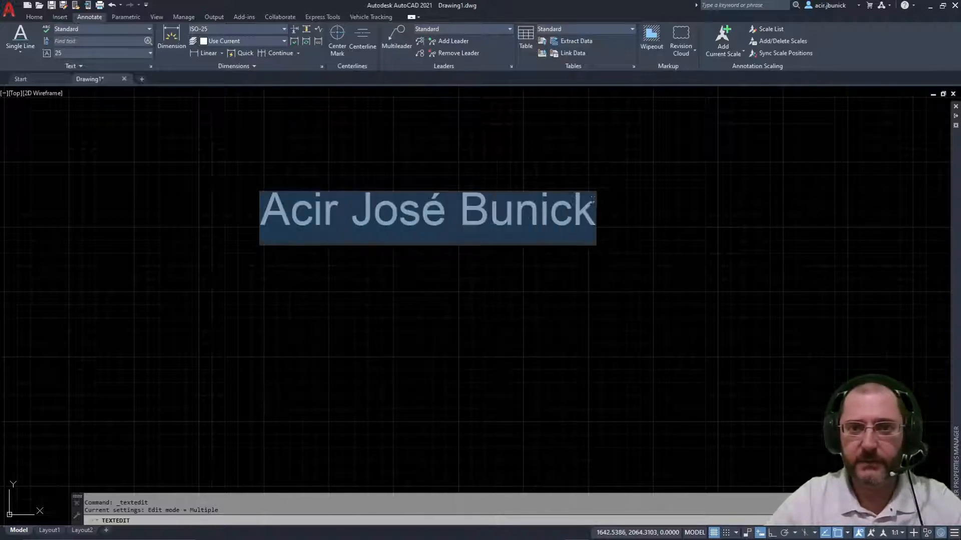
left_click(370, 223)
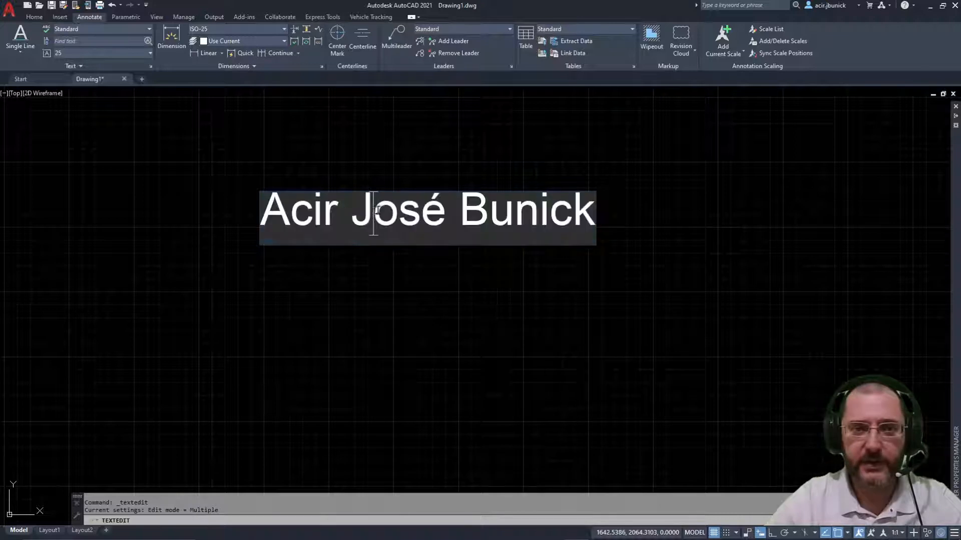
left_click(255, 214)
left_click_drag(272, 206, 605, 205)
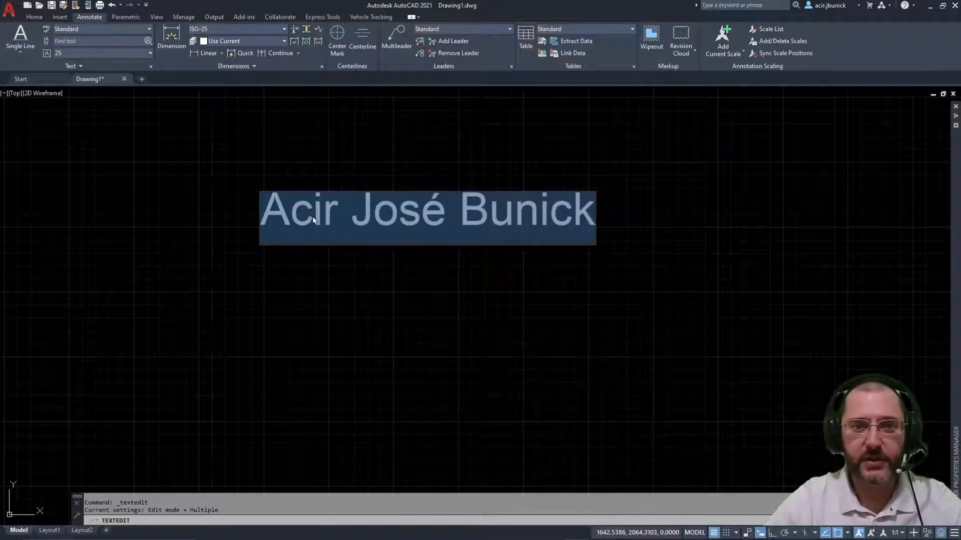
left_click(363, 214)
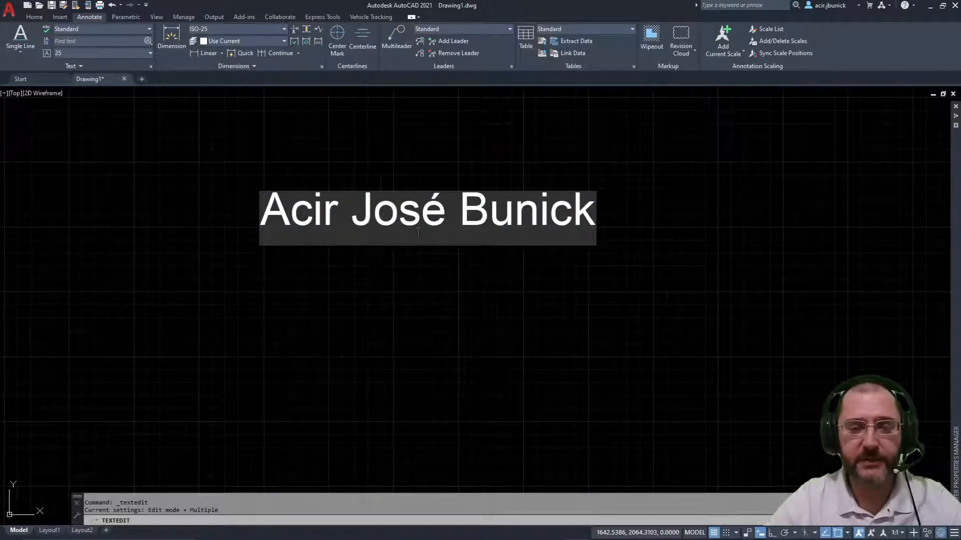
left_click(406, 208)
Step: Exit text editing, select the name text and erase it
left_click(335, 255)
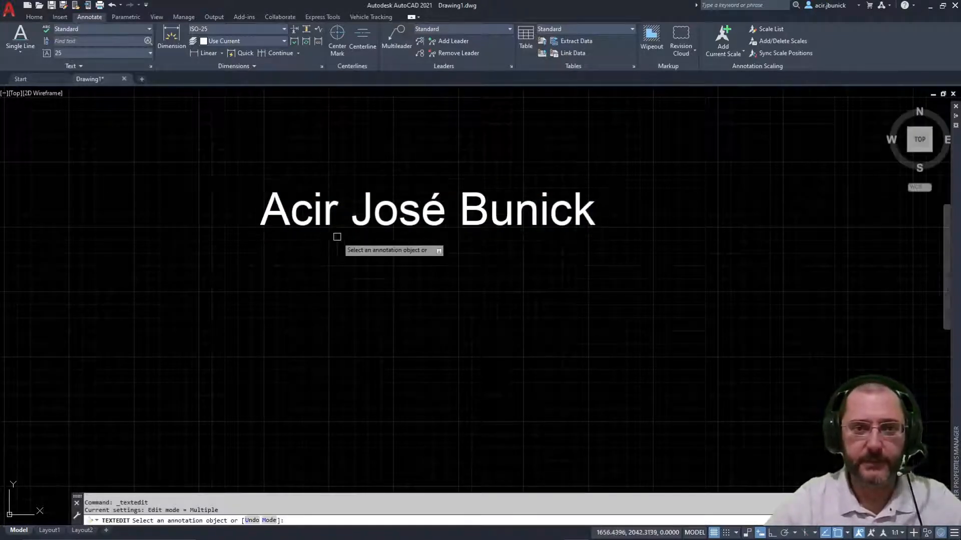
key("Escape")
left_click(322, 205)
key("Delete")
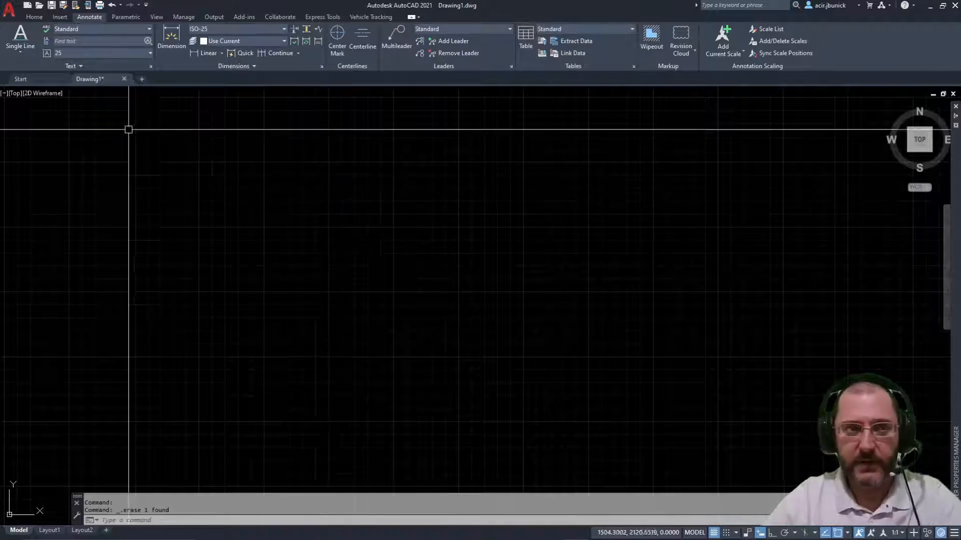
Step: Start Multiline Text and define a text box from the upper left to lower right
left_click(23, 49)
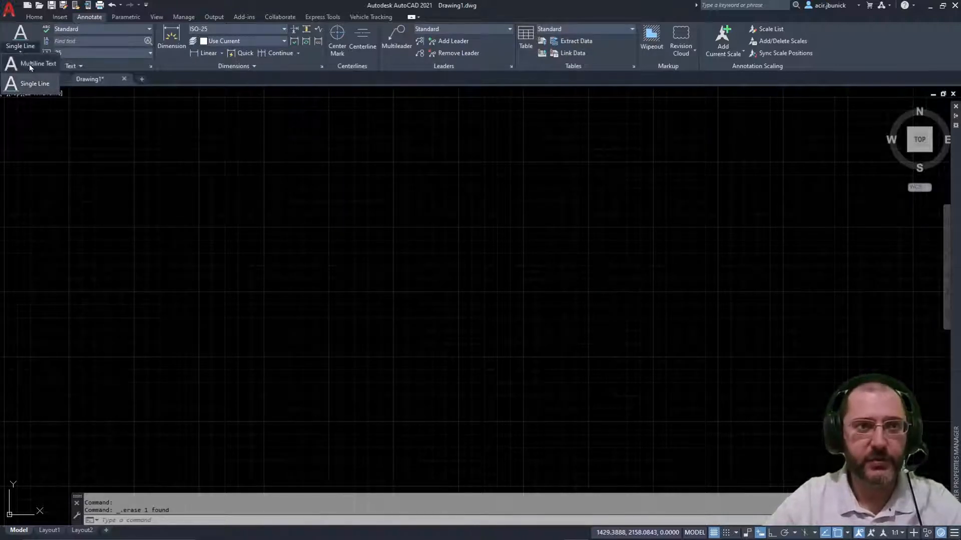
left_click(29, 64)
left_click(268, 161)
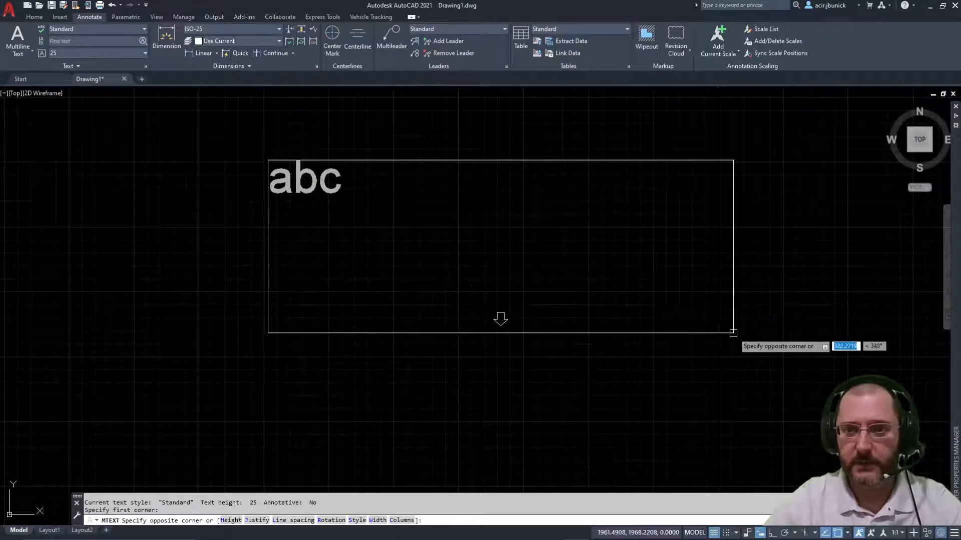
left_click(735, 332)
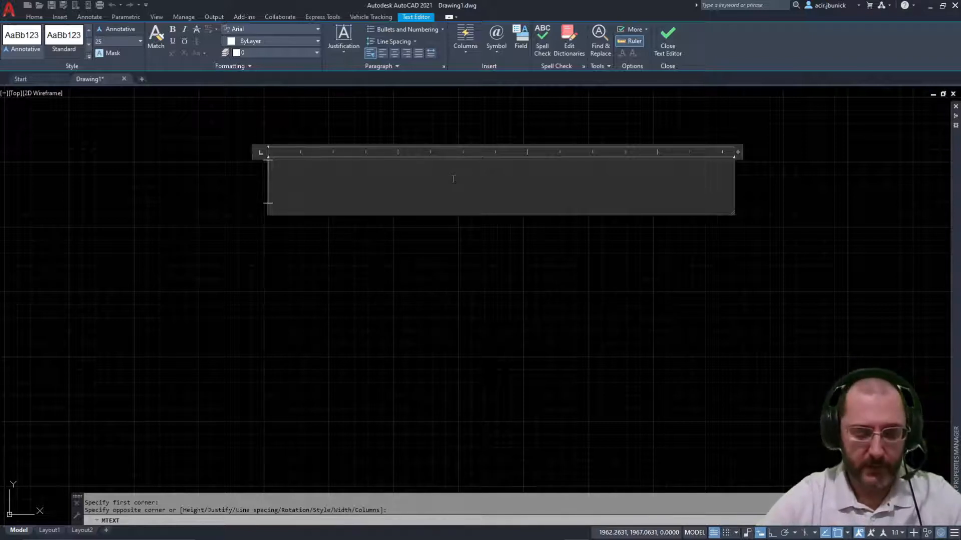
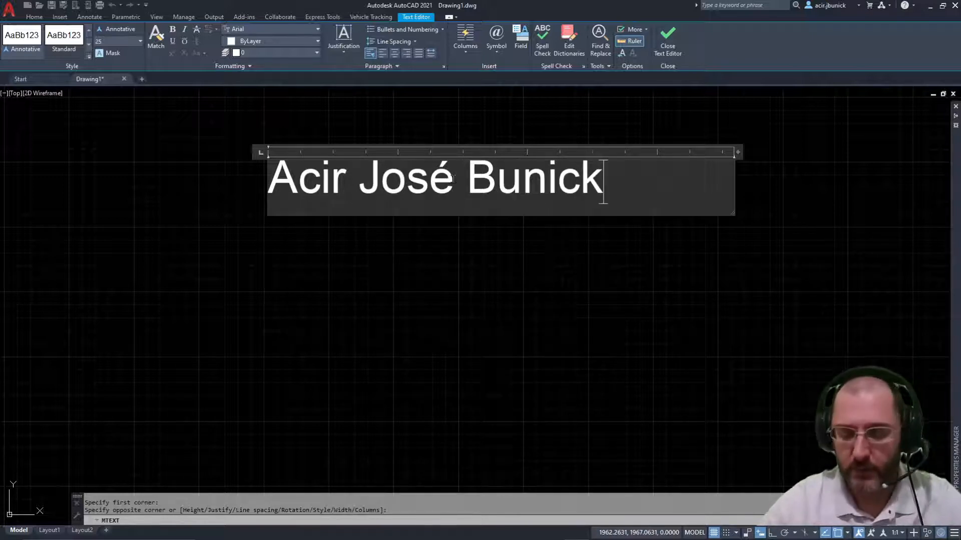
Step: Enter the person's full name, 'Aluno Unicesumar' and 'Curitiba-PR' on three lines, then close the editor
key("Return")
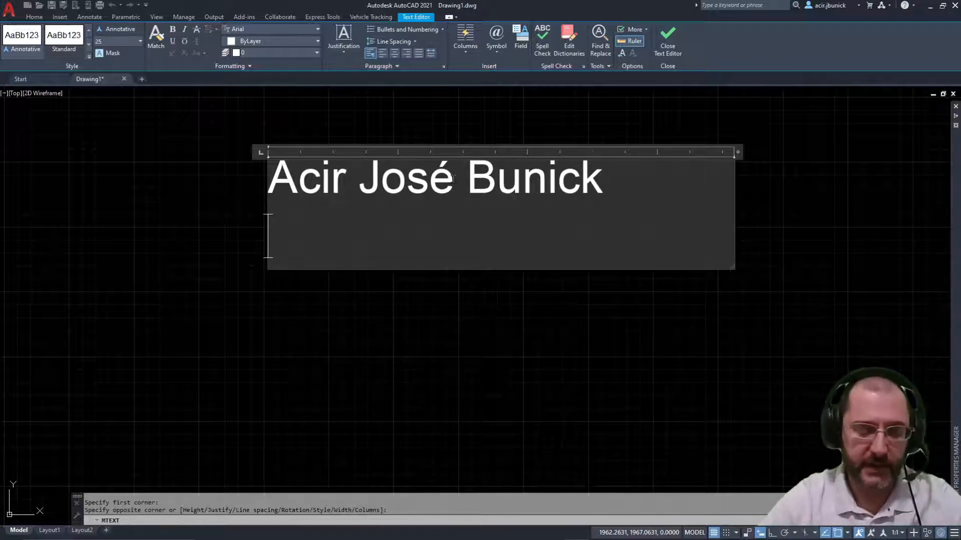
type("A")
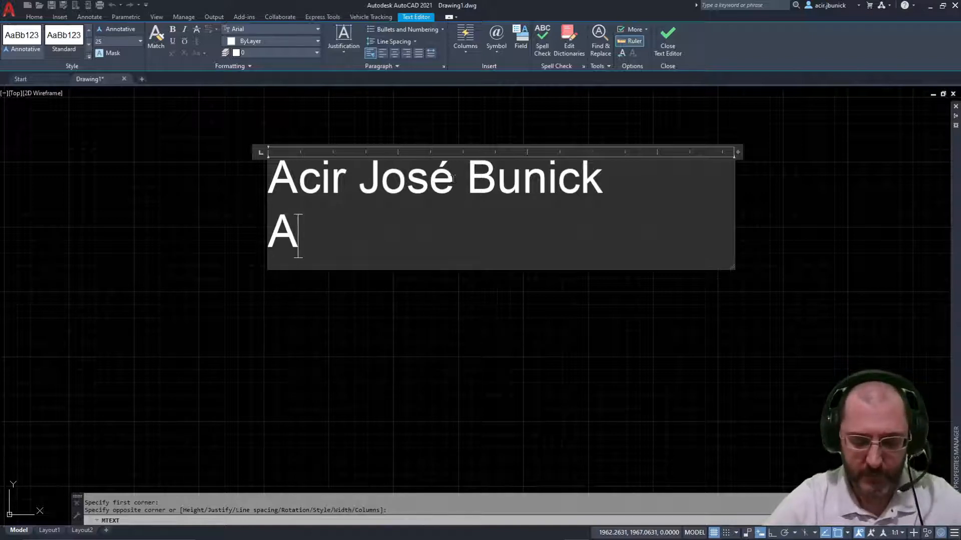
type("luno ")
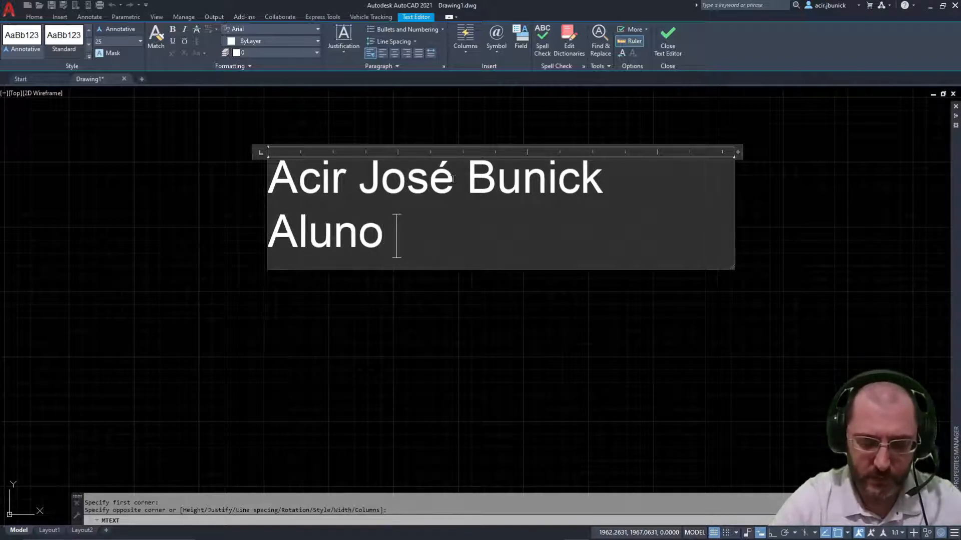
type("Unicesumar")
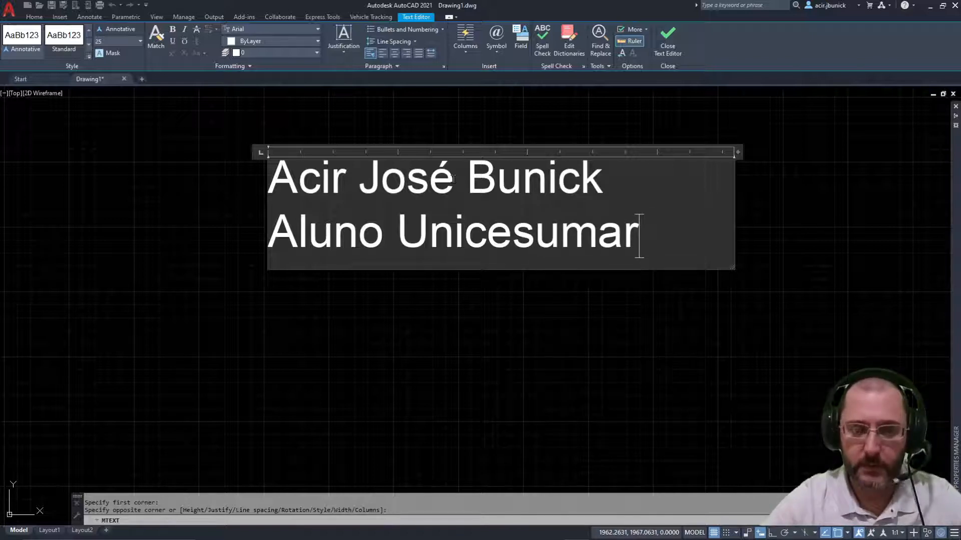
key("Return")
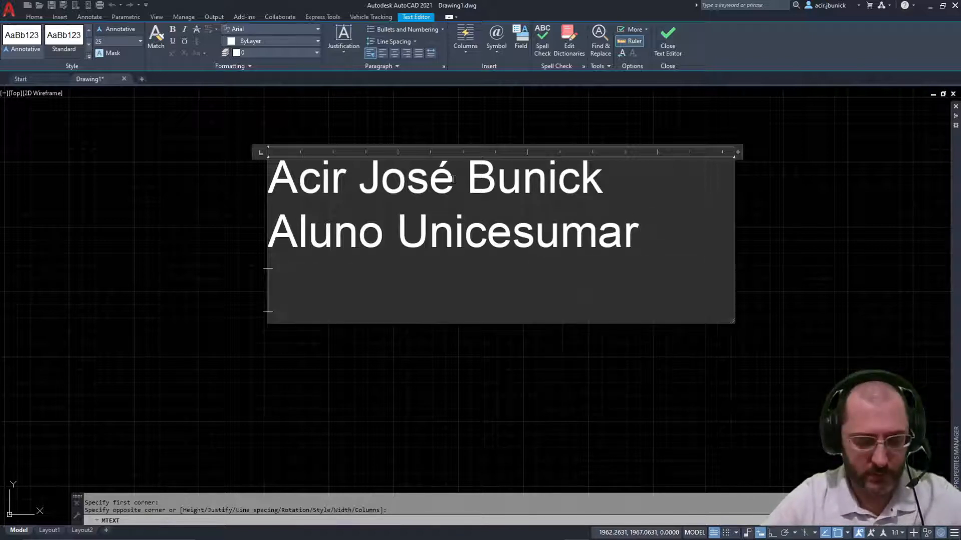
type("Curiti")
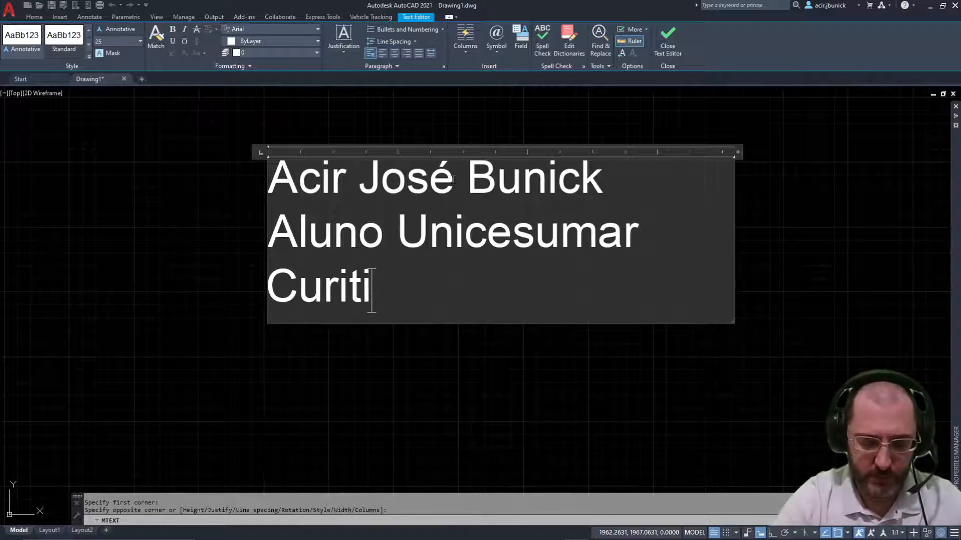
type("ba-Pr")
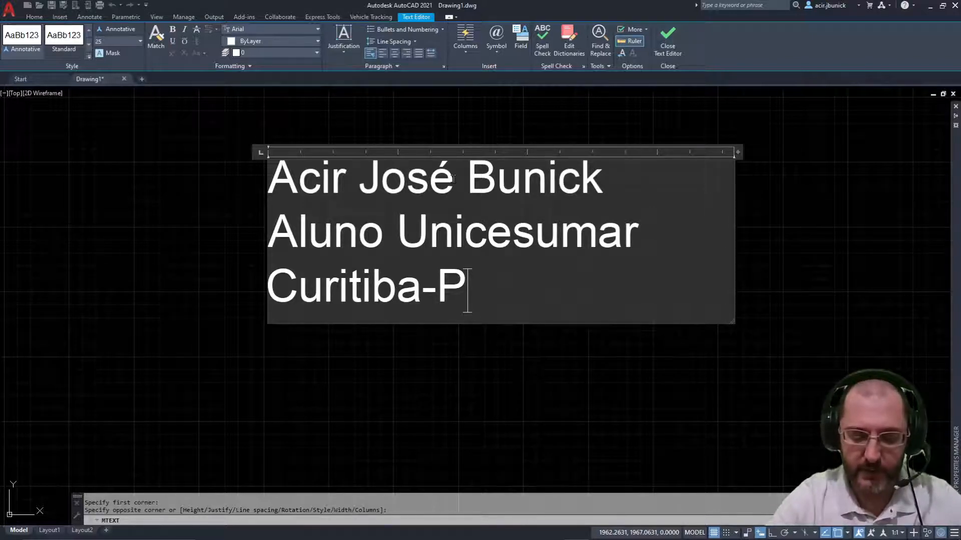
type("R")
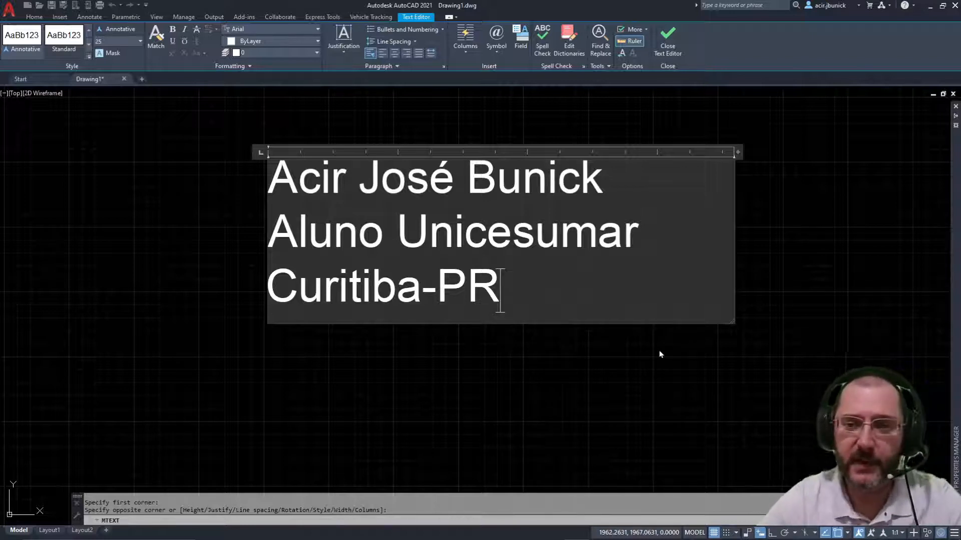
left_click(60, 240)
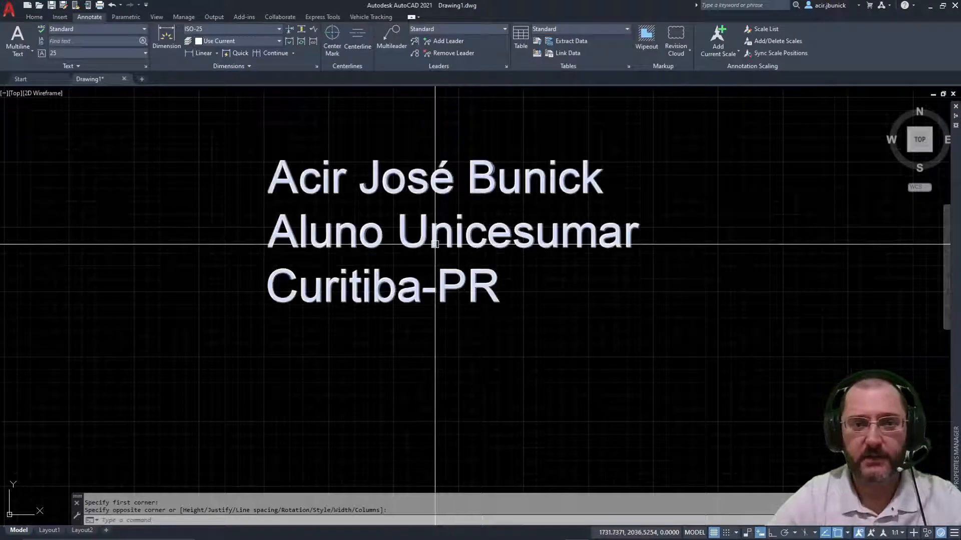
left_click(418, 226)
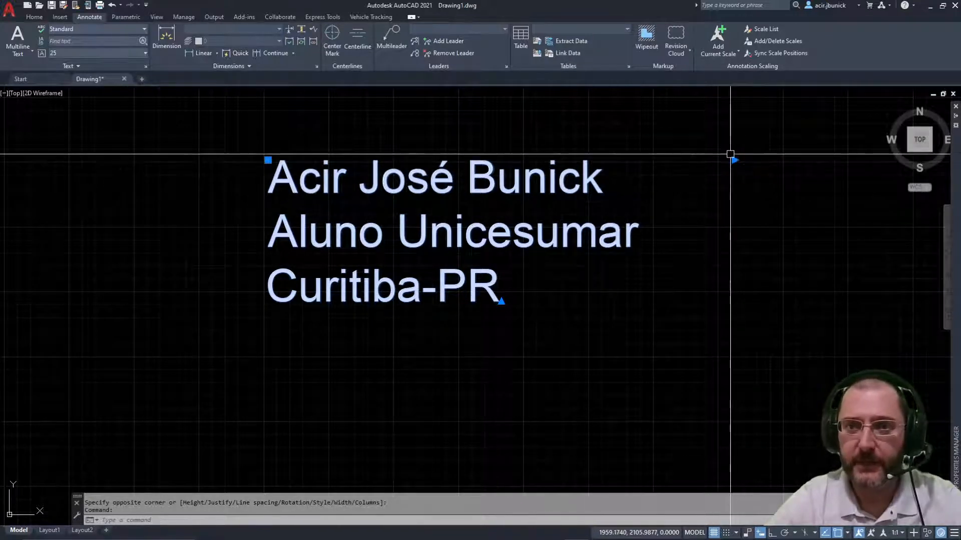
left_click(734, 160)
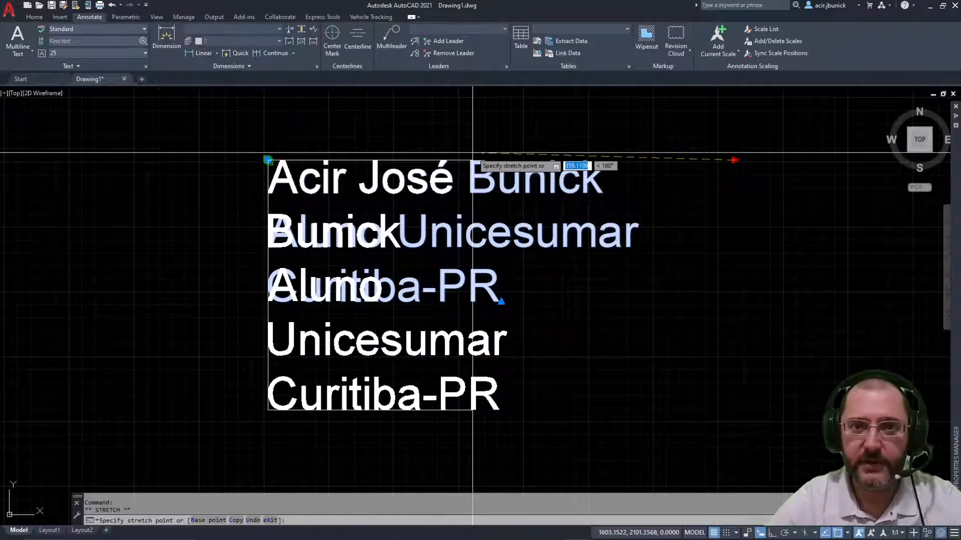
left_click(469, 152)
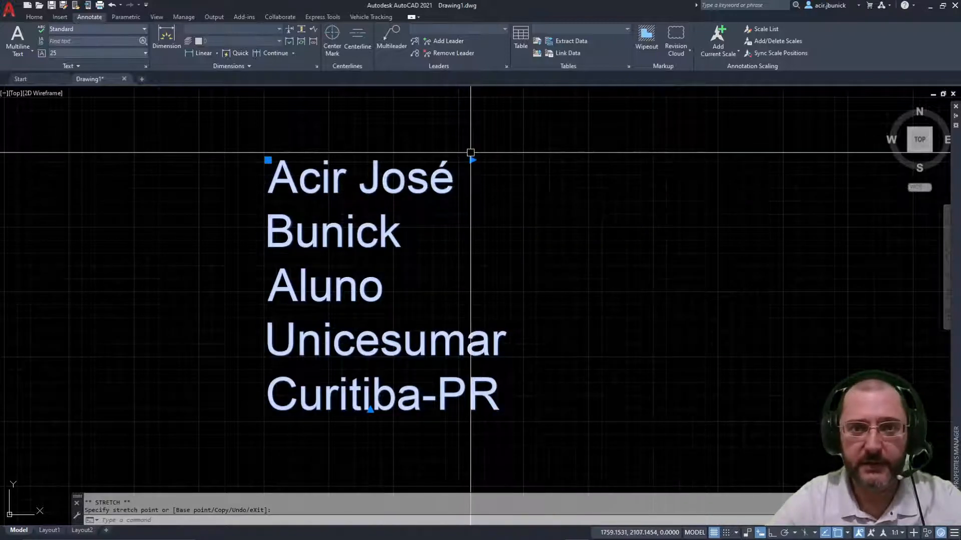
left_click(474, 160)
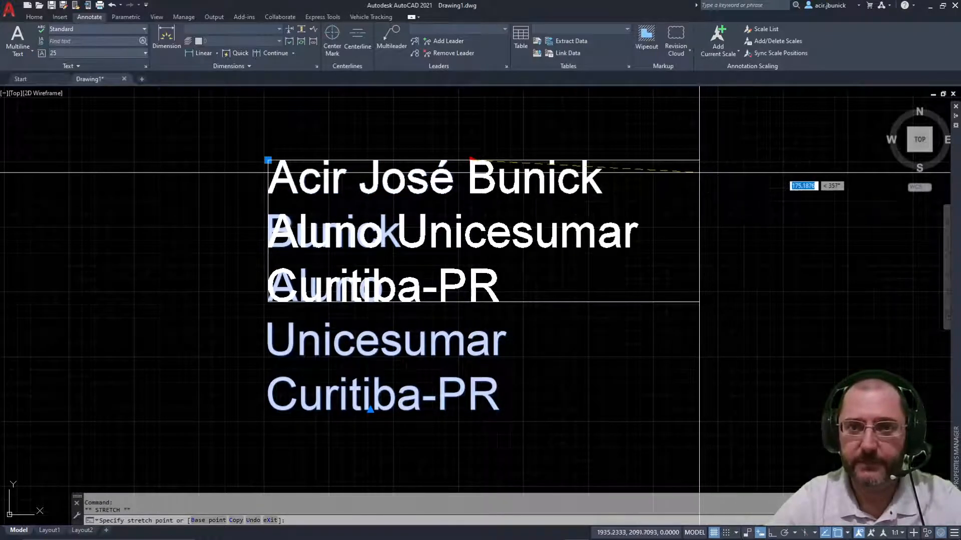
left_click(699, 172)
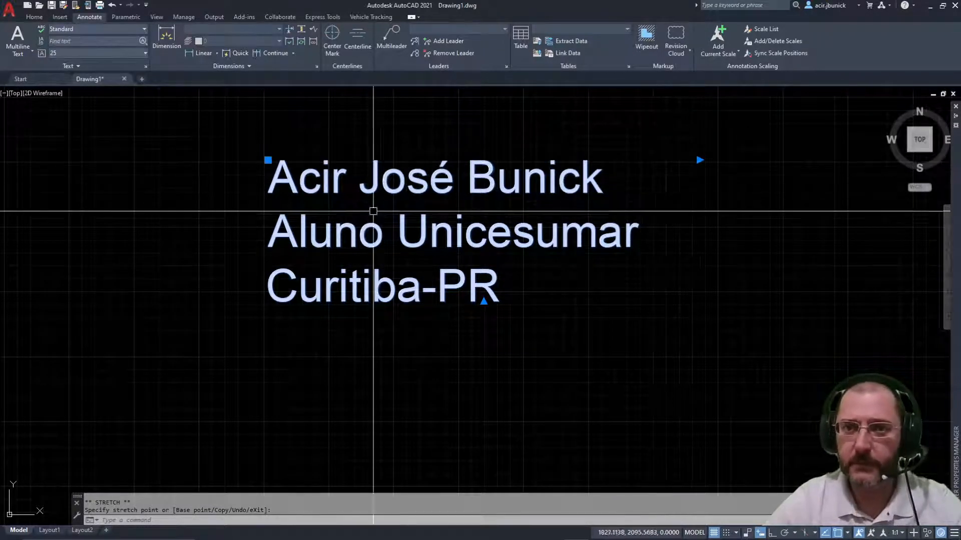
left_click(699, 160)
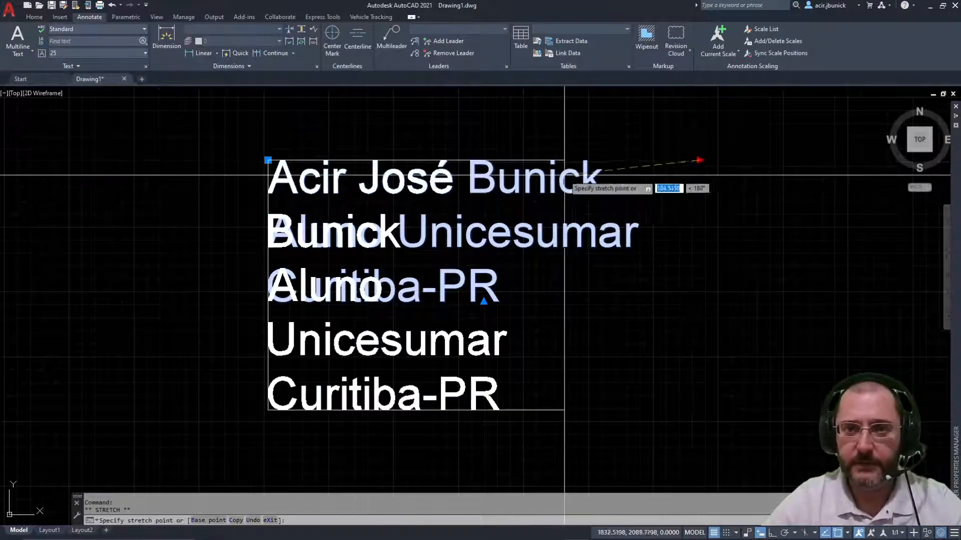
left_click(550, 170)
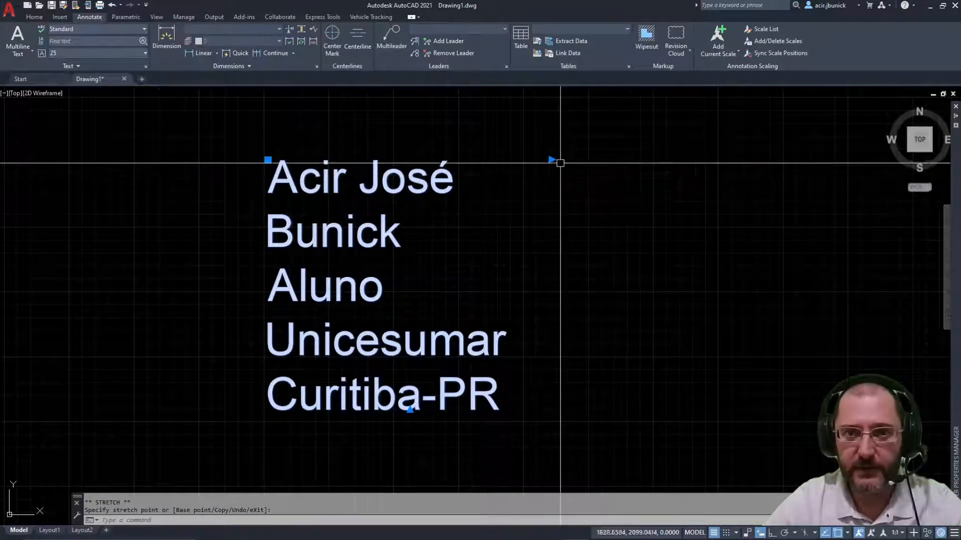
left_click(551, 161)
left_click(748, 160)
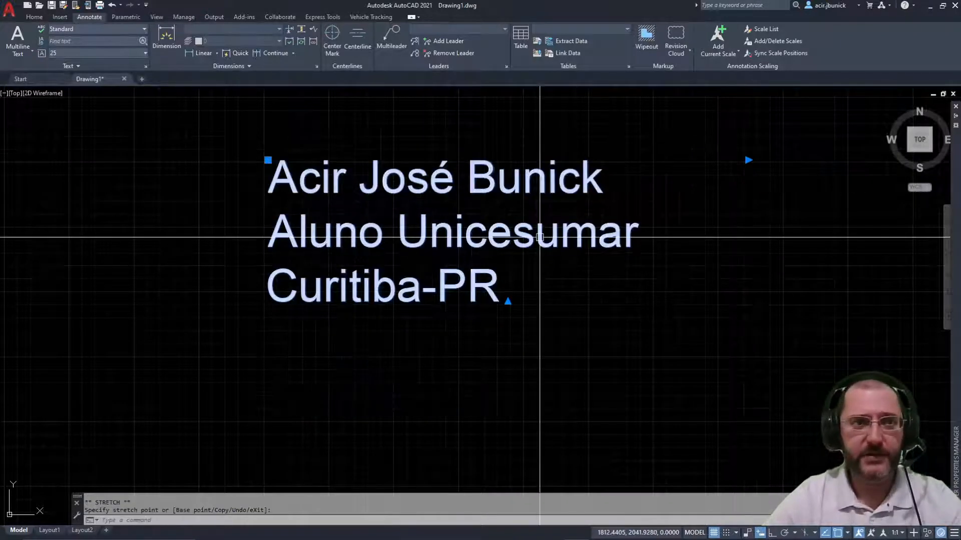
key("Escape")
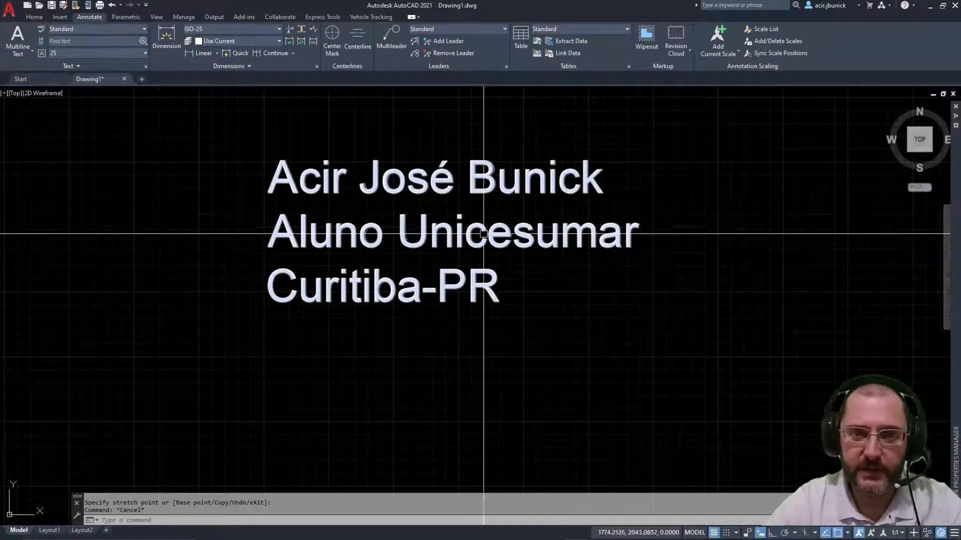
Step: Reopen the multiline text and try a smaller height on the Curitiba-PR line
double_click(473, 234)
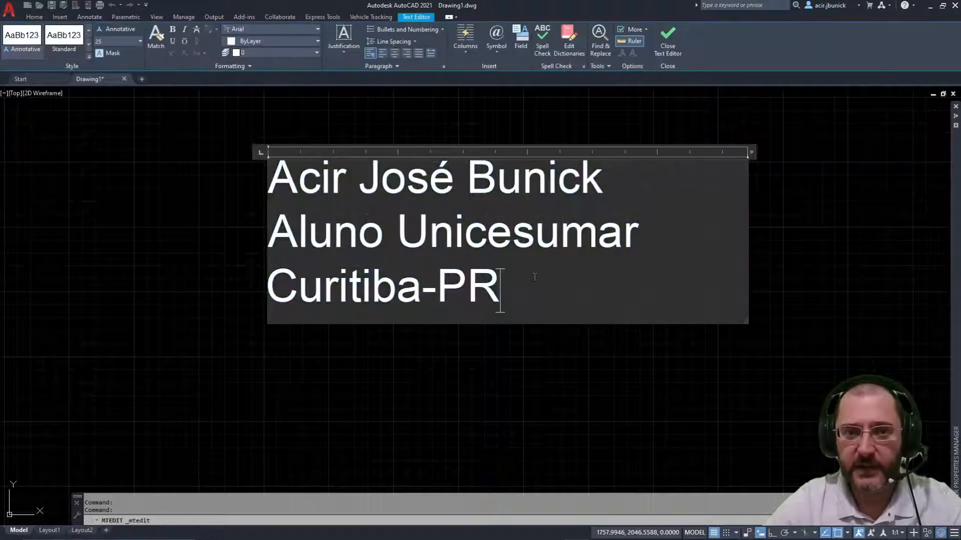
left_click(310, 185)
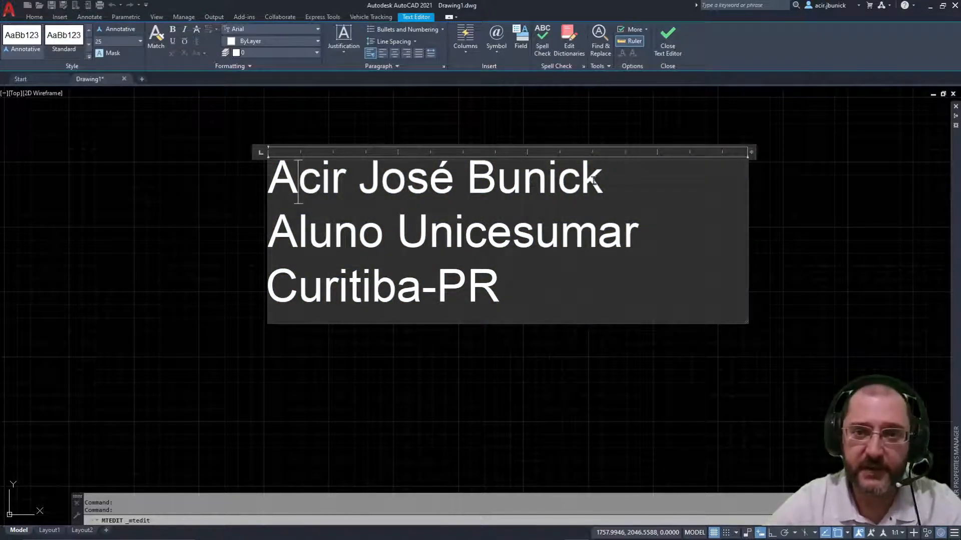
left_click_drag(514, 290, 260, 170)
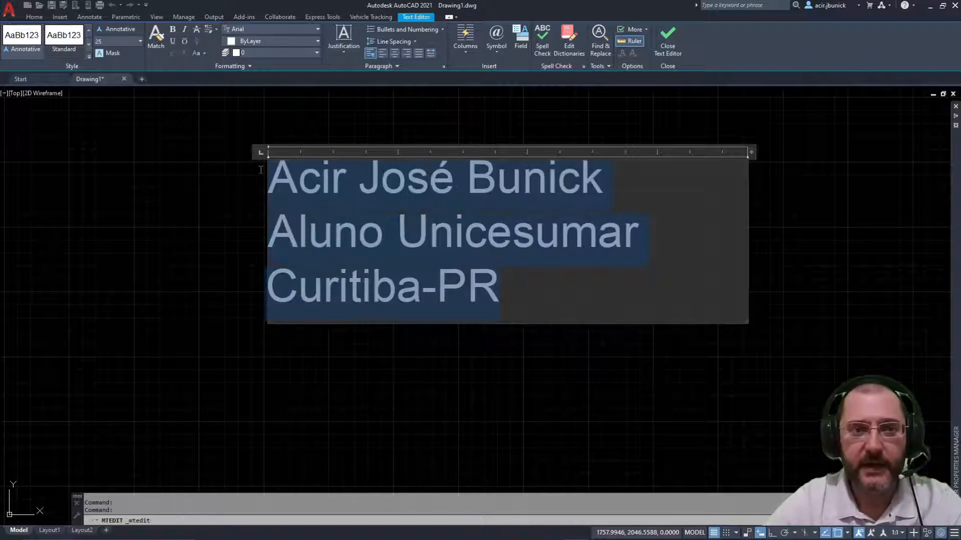
left_click(600, 303)
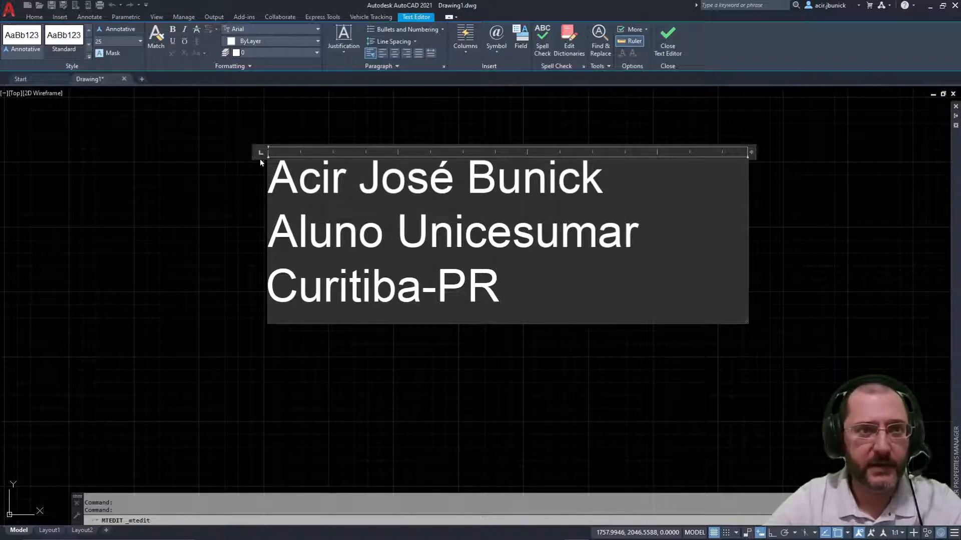
left_click_drag(271, 167, 567, 243)
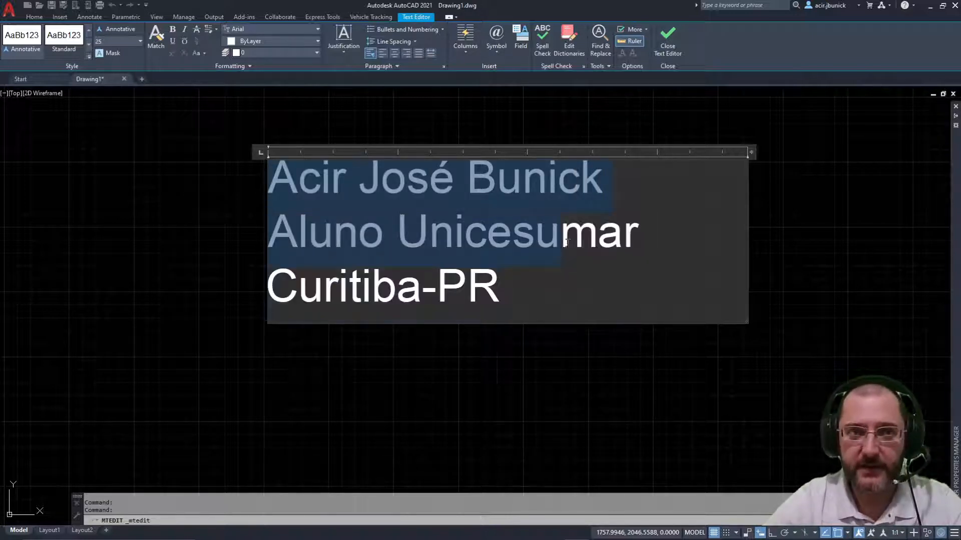
left_click(514, 271)
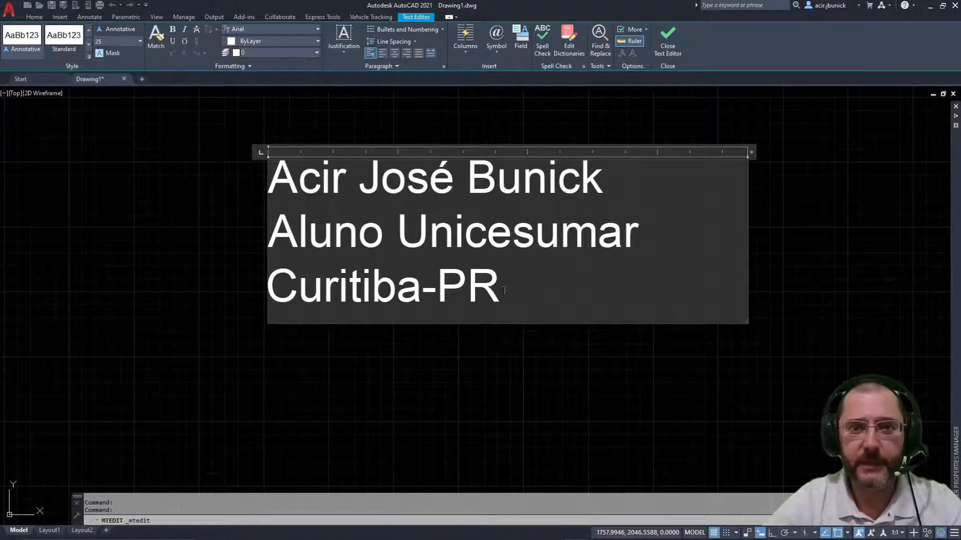
left_click_drag(500, 288, 269, 279)
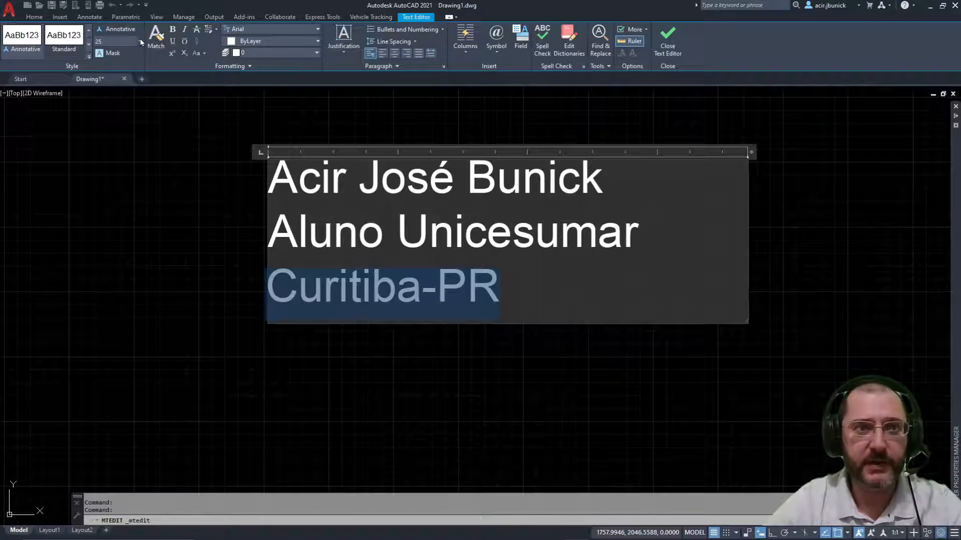
left_click(110, 40)
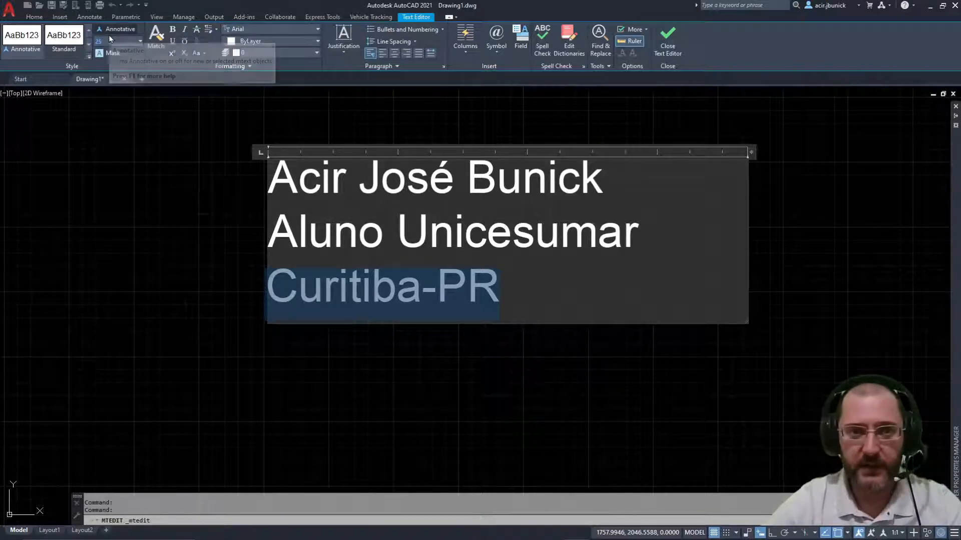
key("Return")
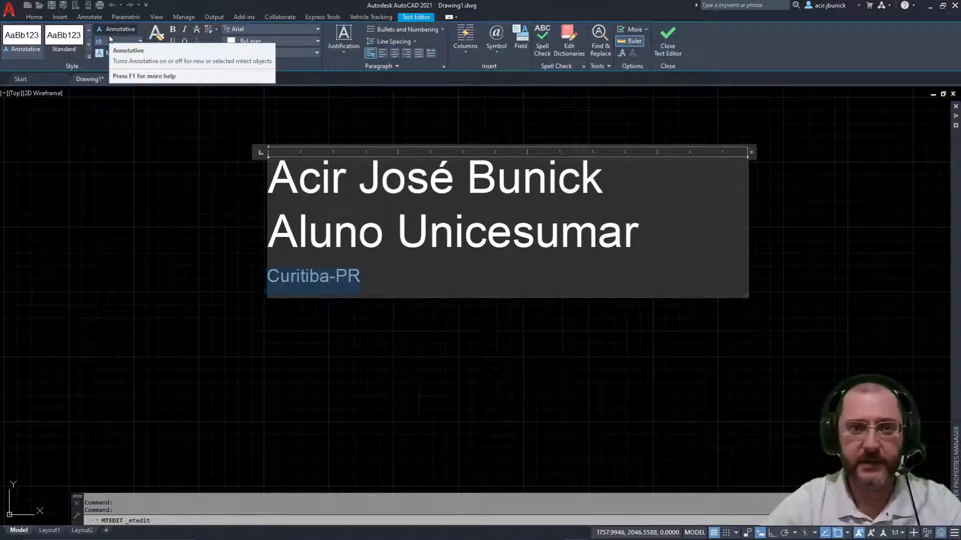
left_click(454, 255)
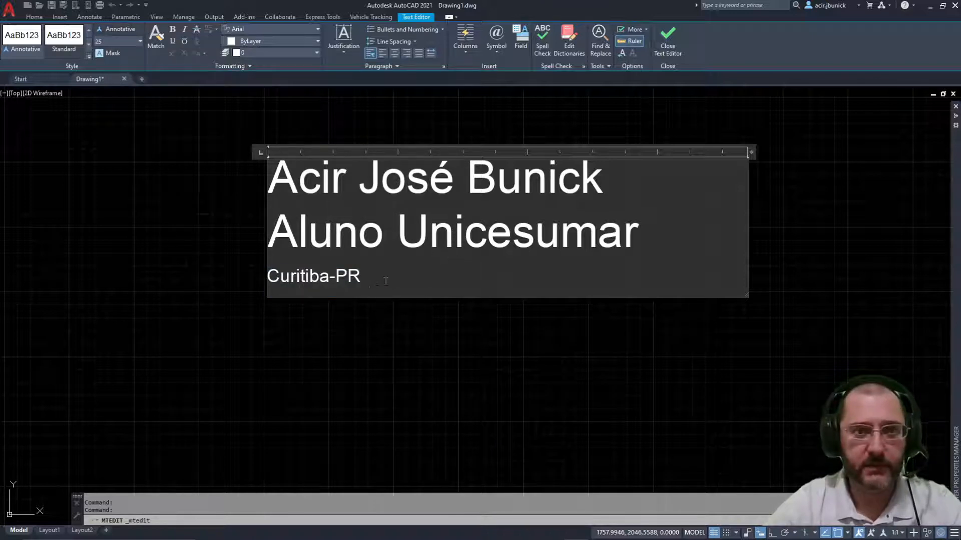
Step: Set all three lines to height 20 and narrow the text box to fit them
left_click_drag(386, 277, 157, 186)
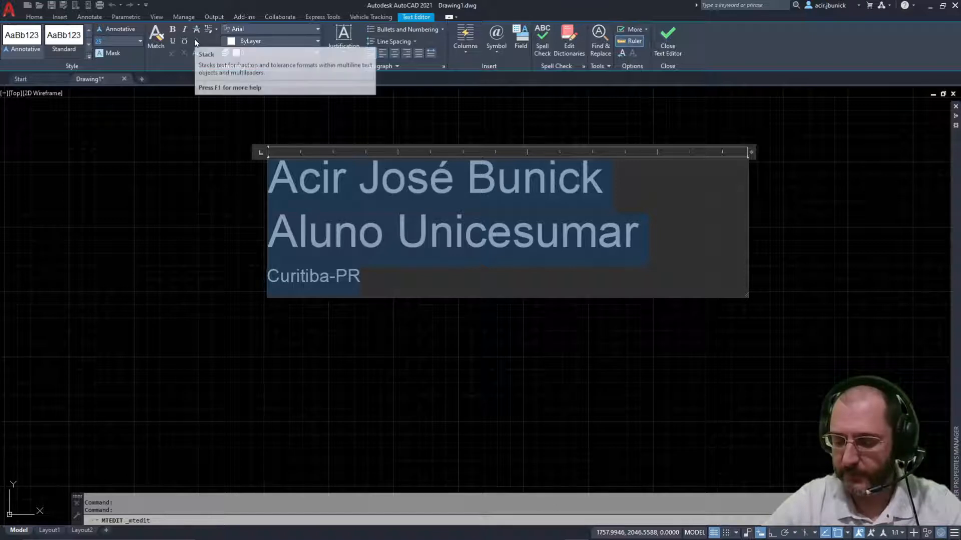
type("20")
key("Return")
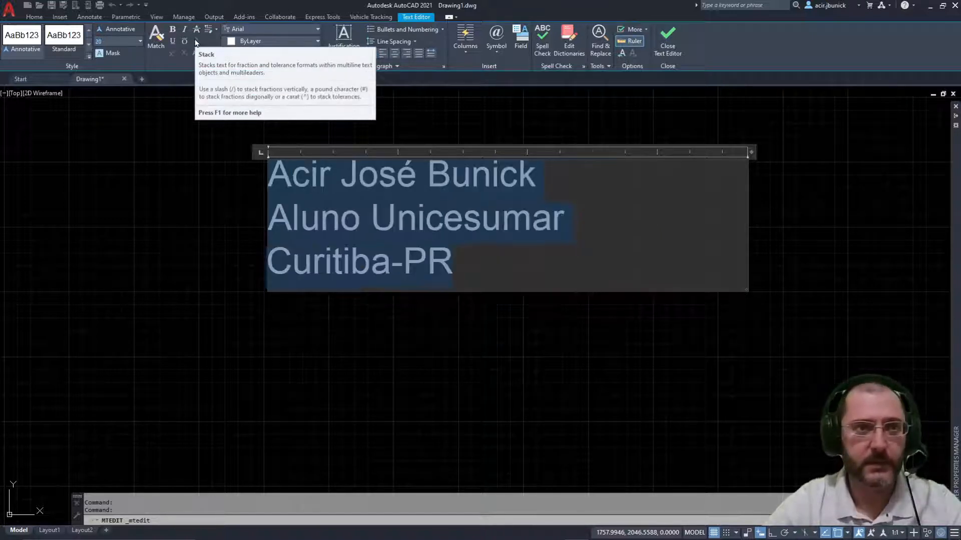
left_click(491, 259)
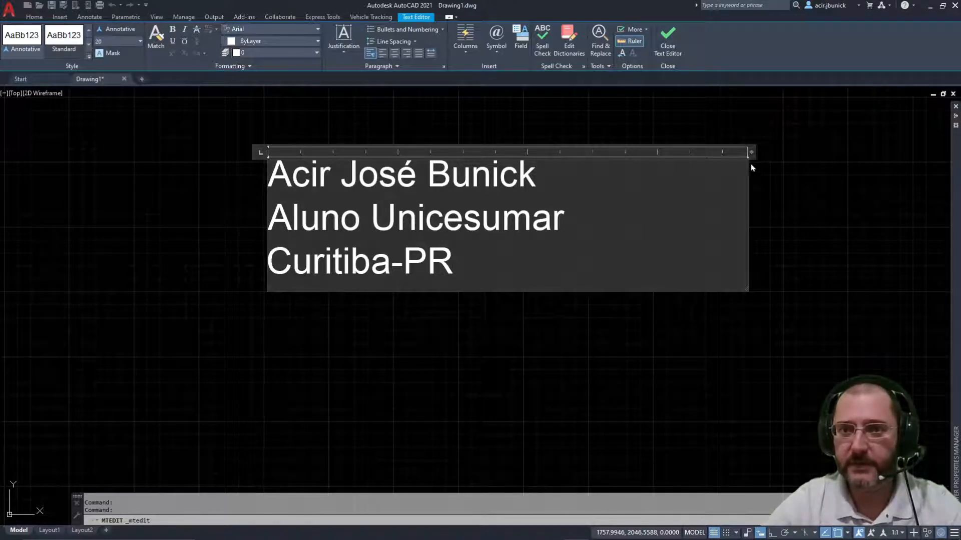
left_click_drag(751, 152, 596, 151)
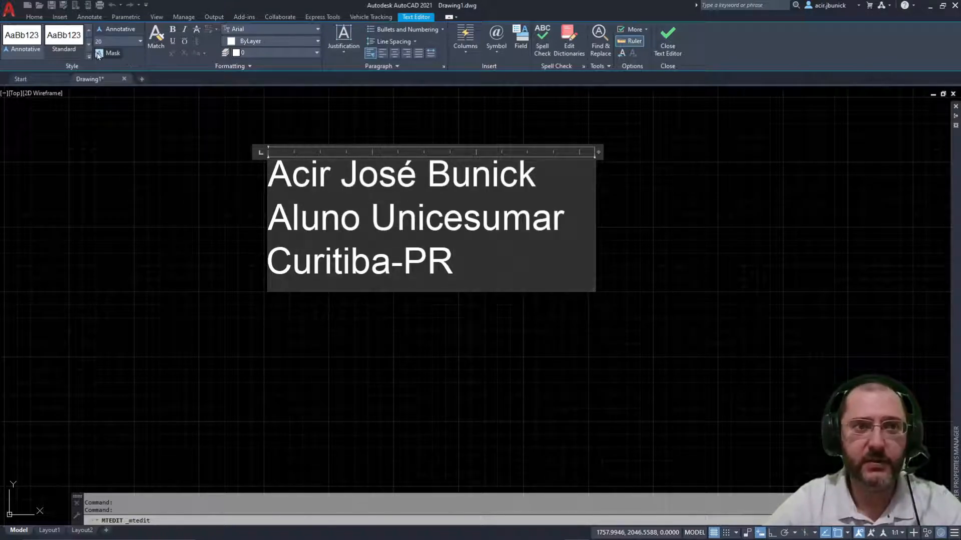
left_click(99, 54)
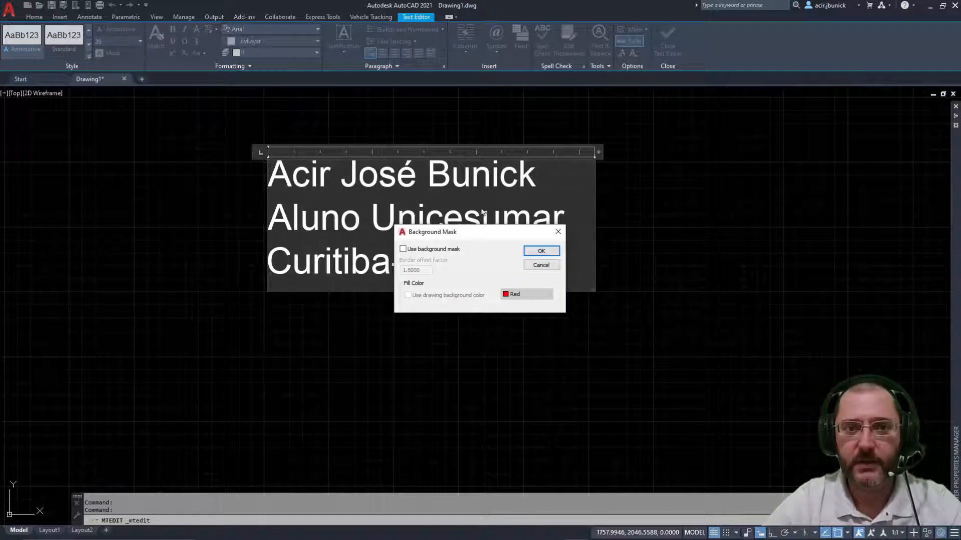
left_click_drag(502, 237, 279, 197)
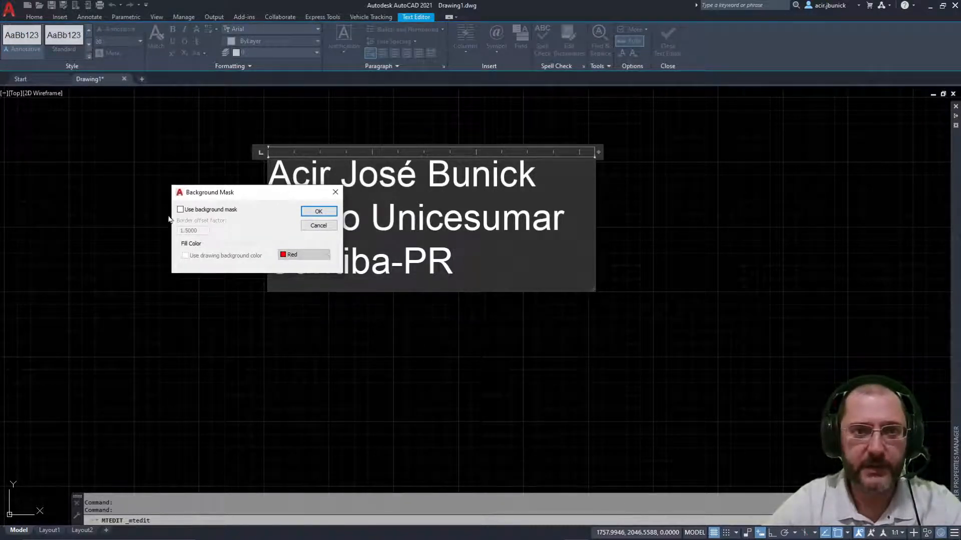
left_click(210, 210)
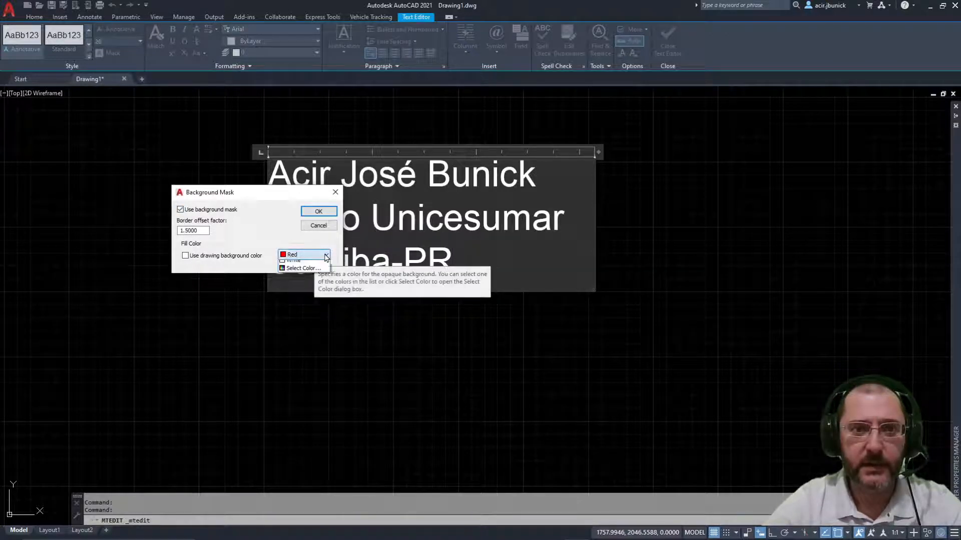
left_click(317, 258)
left_click(303, 290)
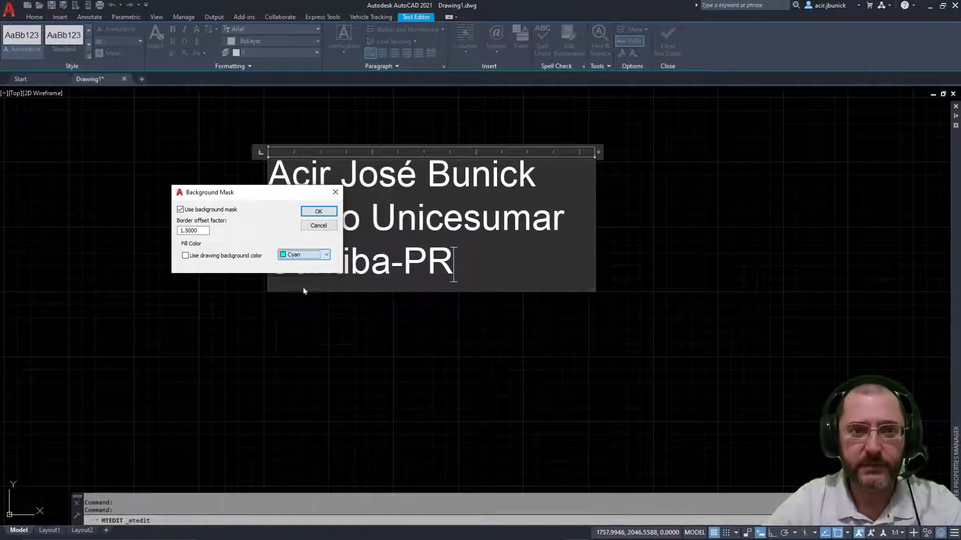
left_click(325, 255)
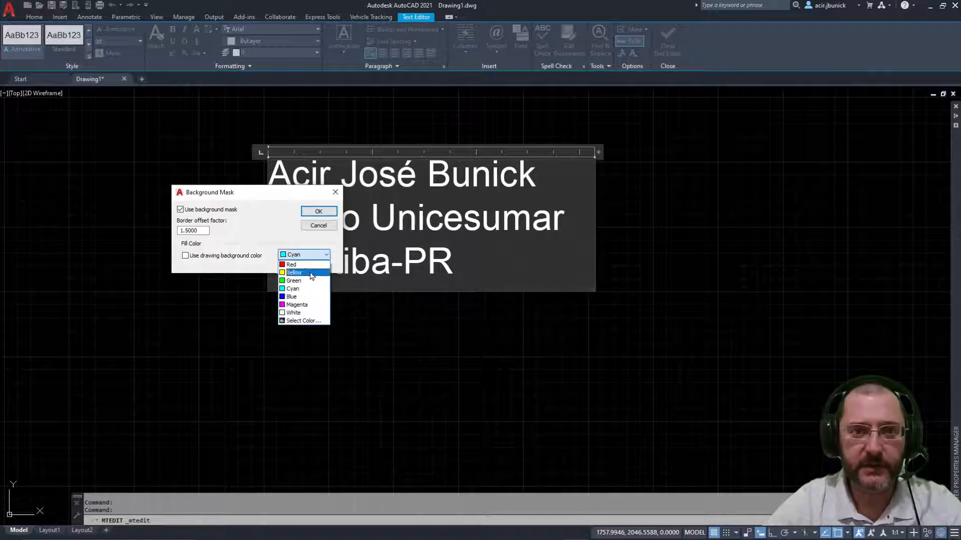
left_click(299, 297)
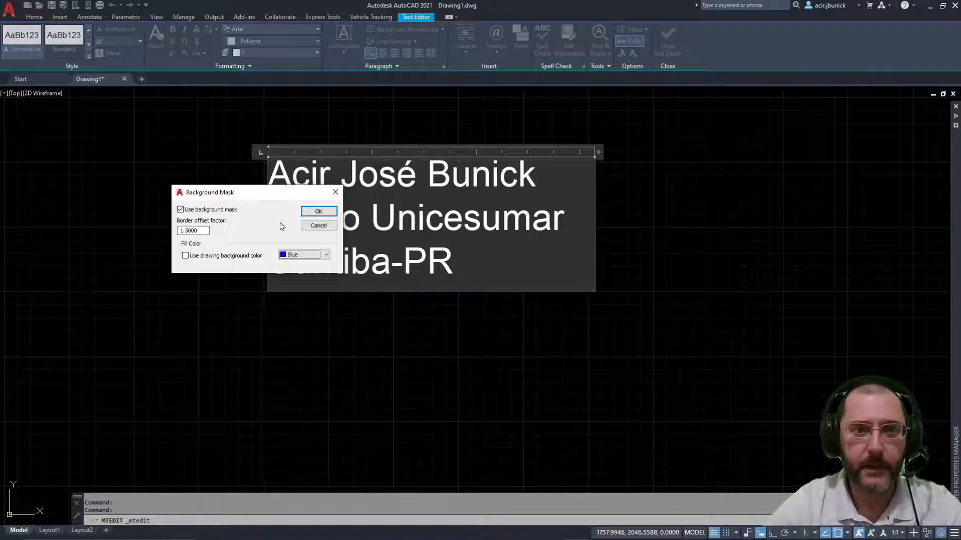
left_click(319, 212)
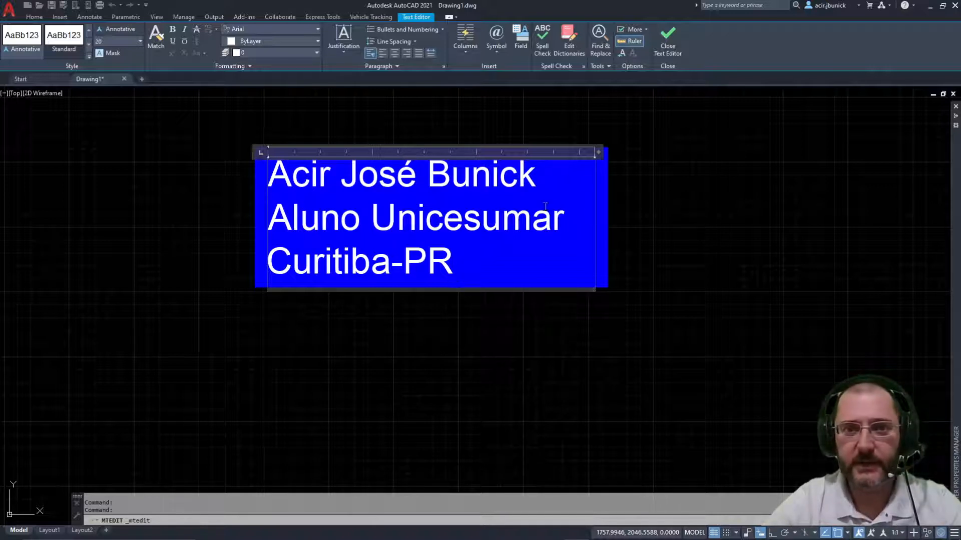
left_click(108, 52)
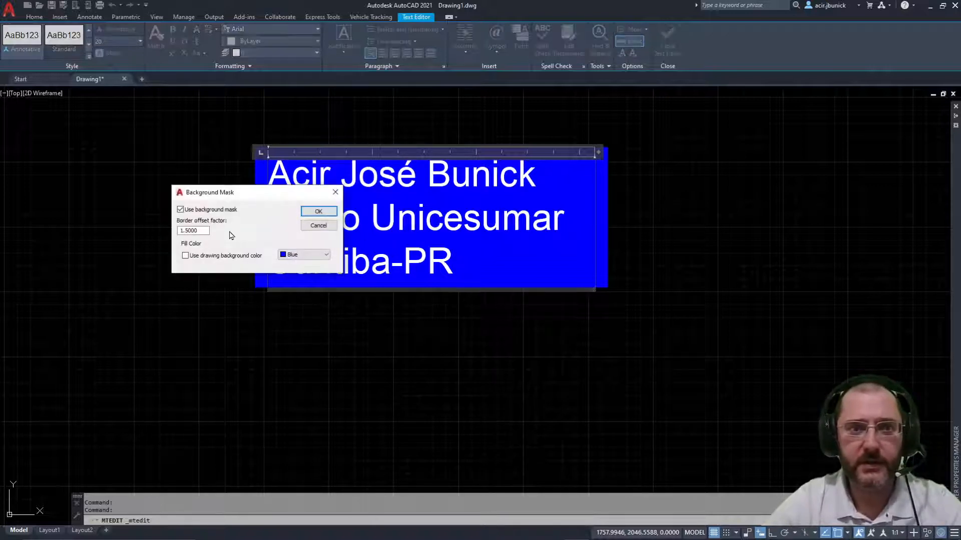
left_click(204, 232)
left_click_drag(205, 233, 86, 239)
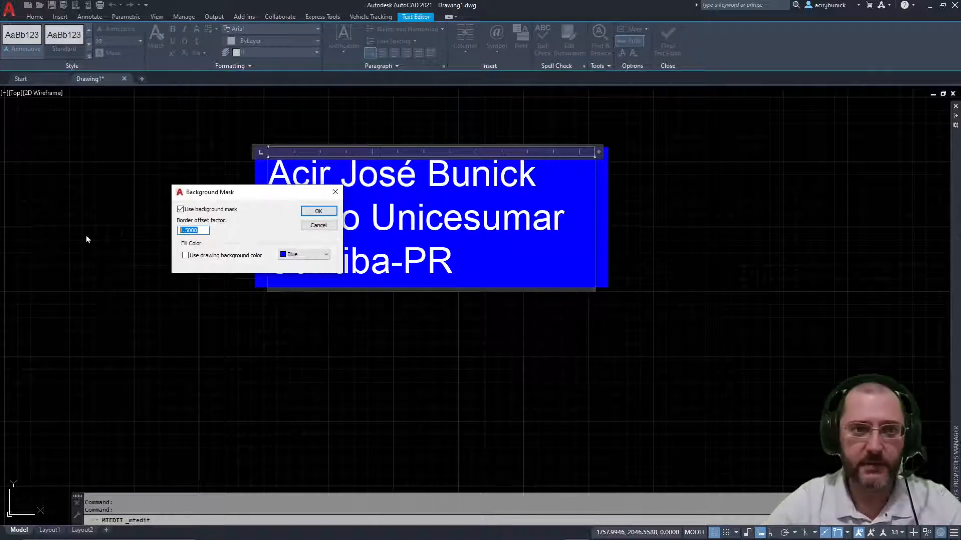
type("0")
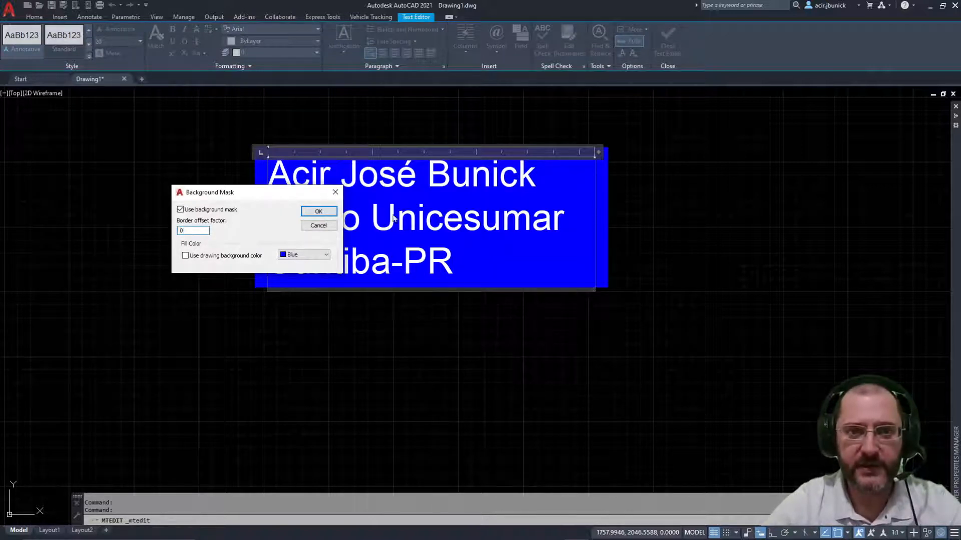
left_click(323, 214)
left_click(323, 260)
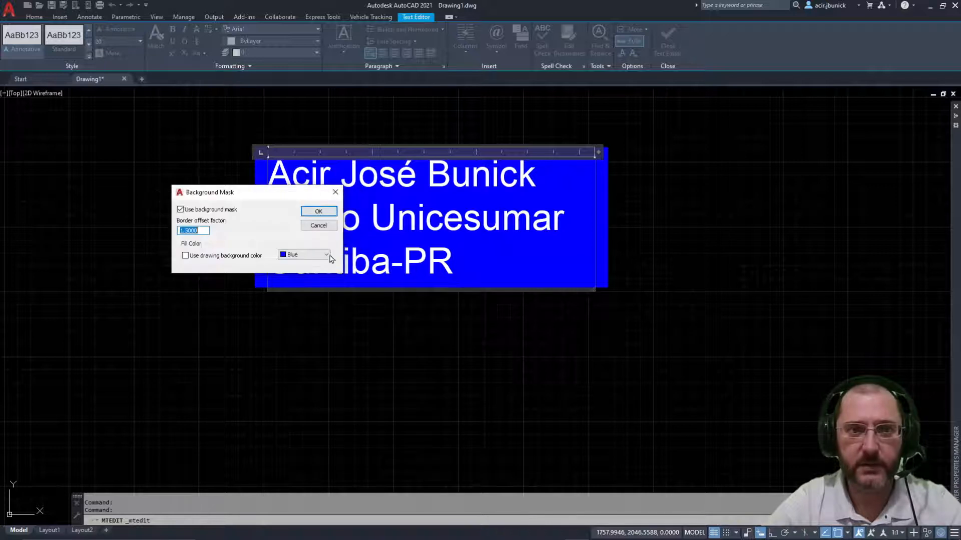
left_click(319, 212)
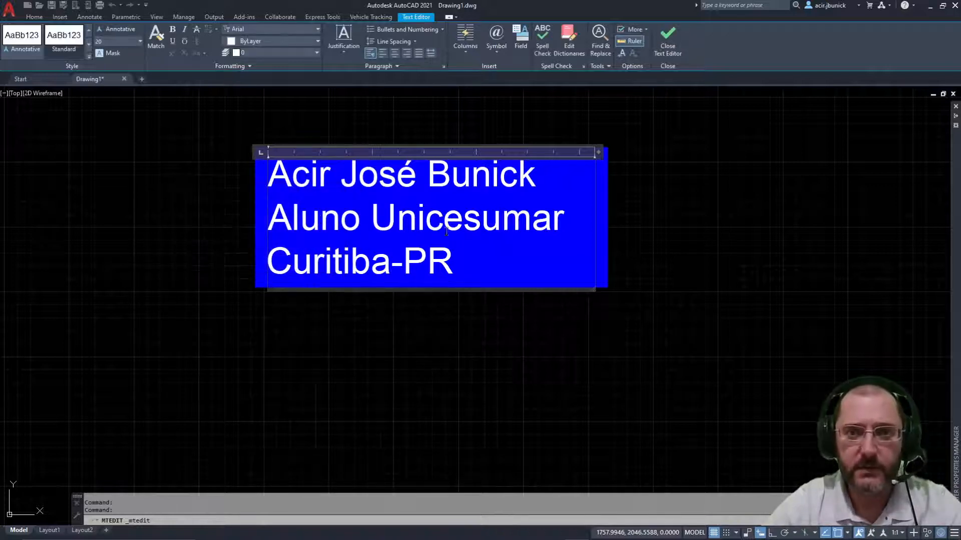
left_click(109, 52)
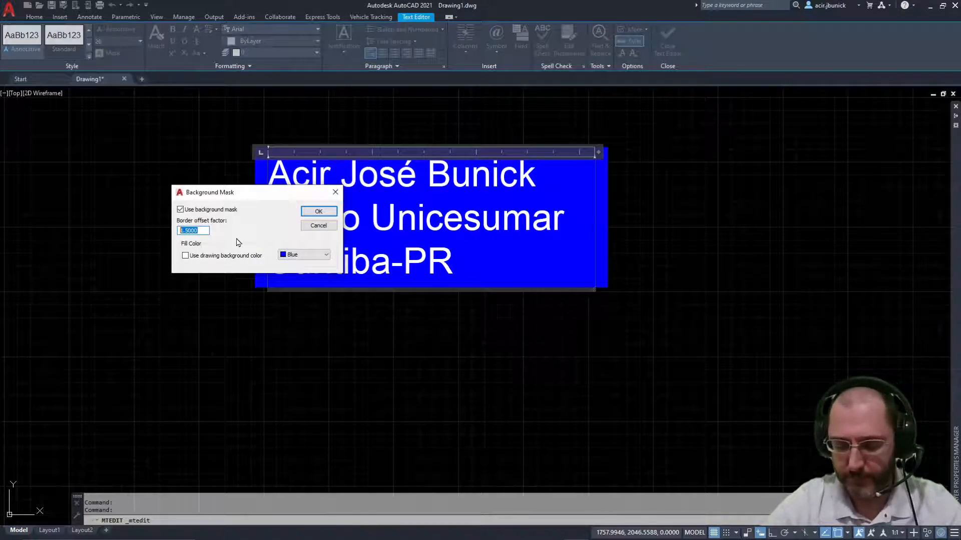
type(".5")
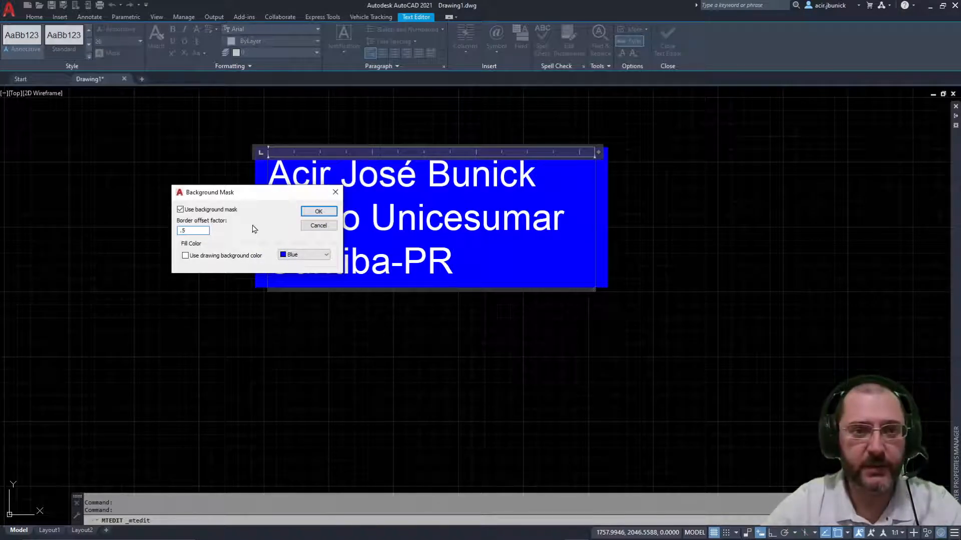
left_click(318, 211)
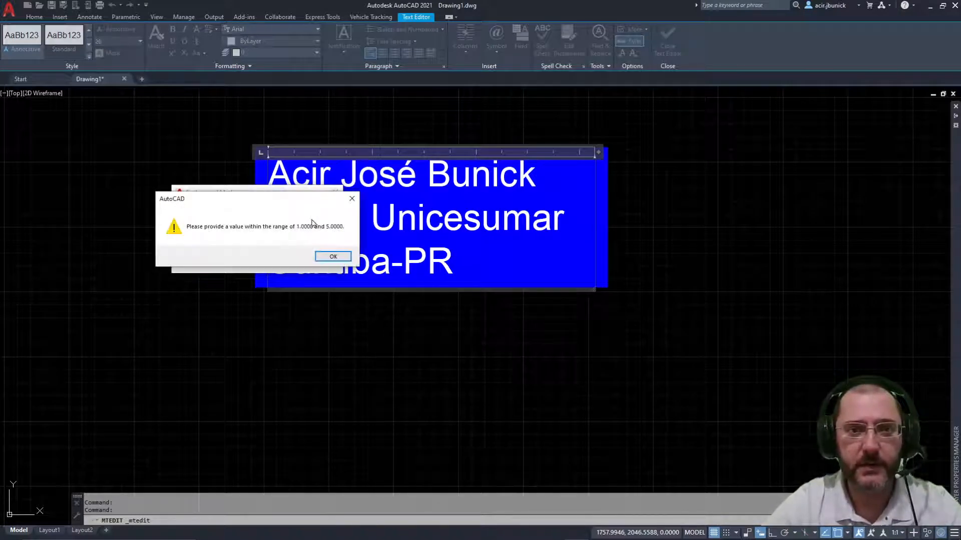
left_click(342, 259)
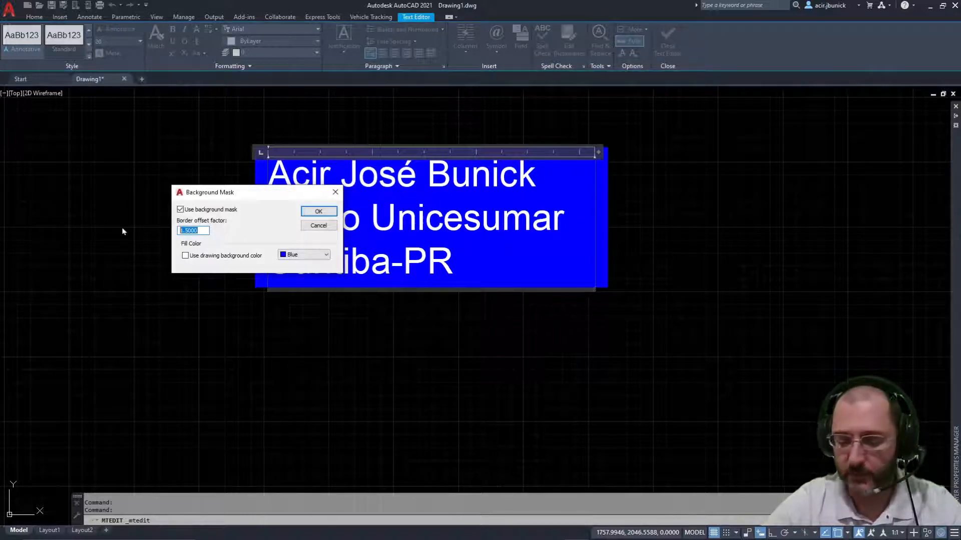
type("1")
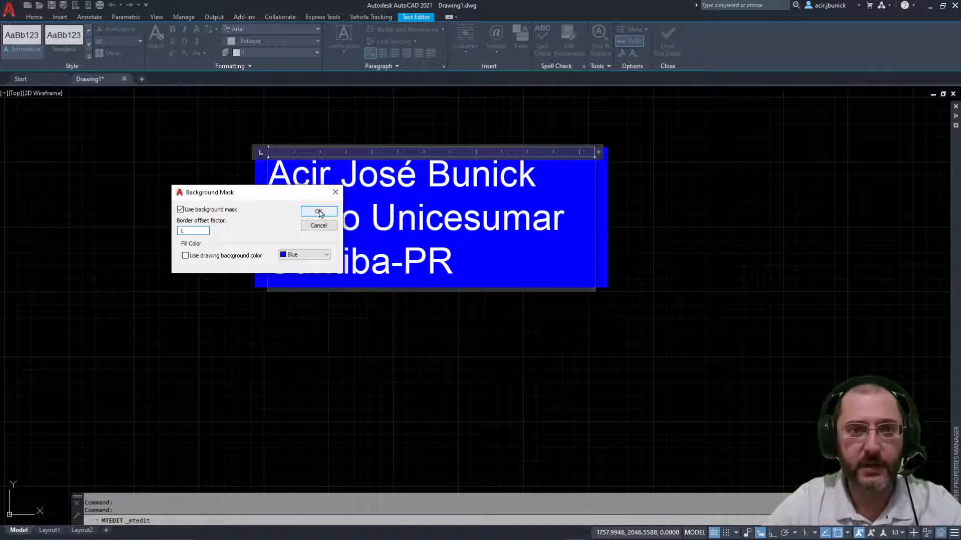
left_click(318, 211)
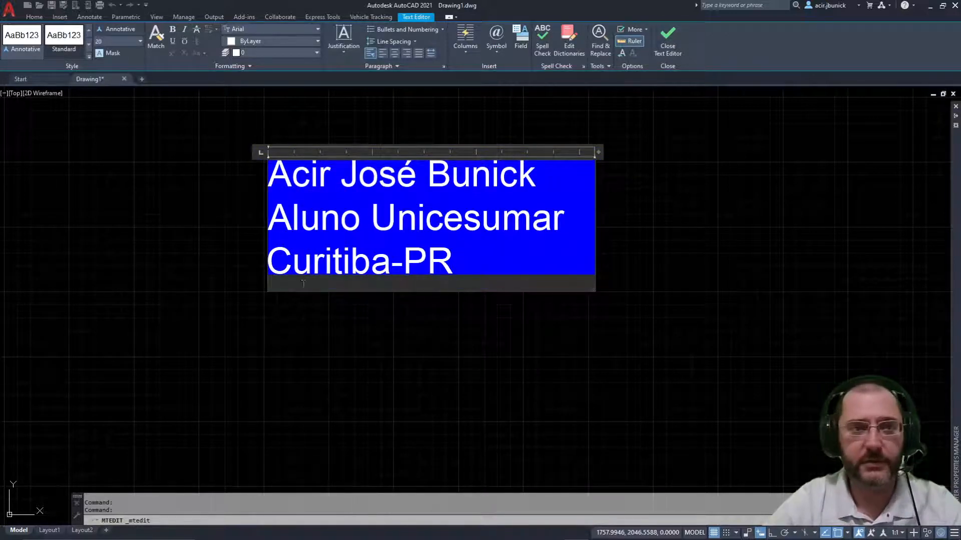
left_click(113, 56)
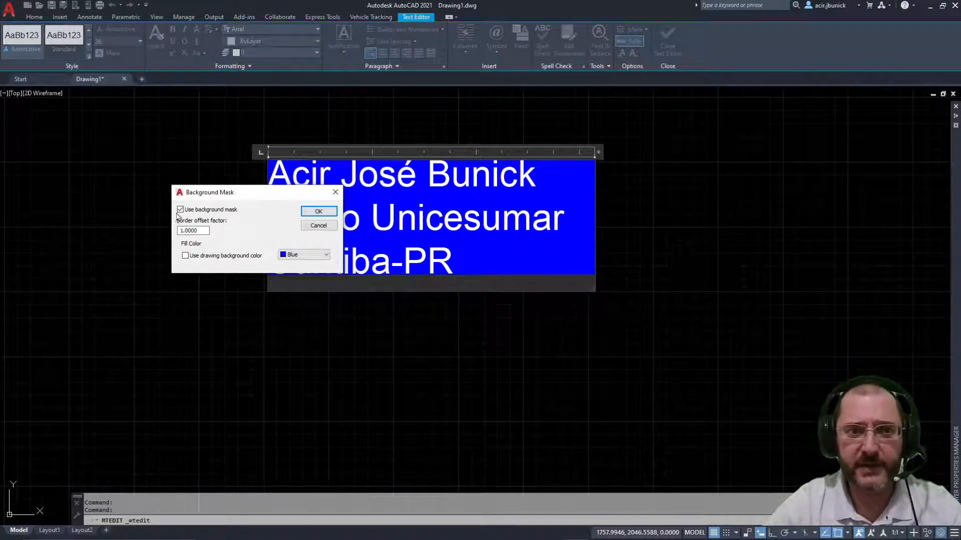
left_click(181, 210)
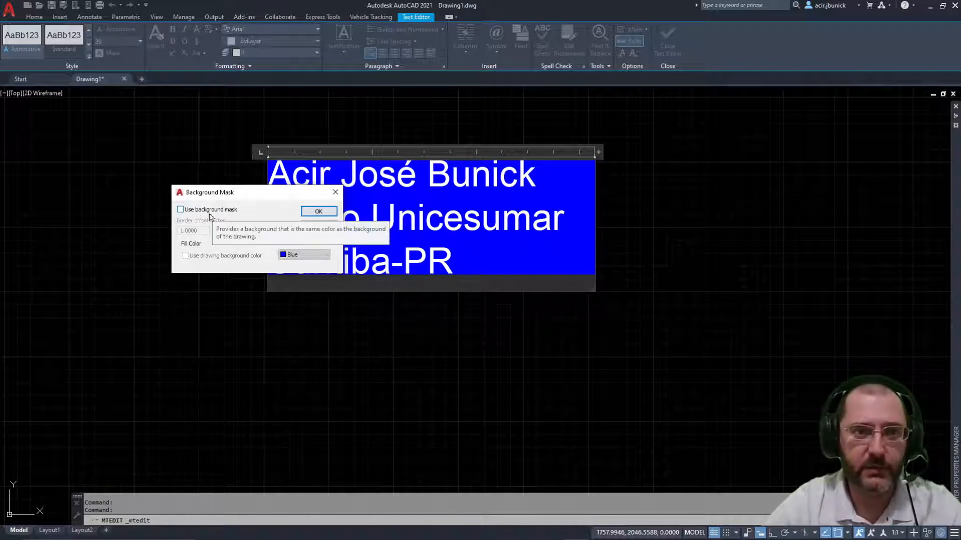
left_click(312, 210)
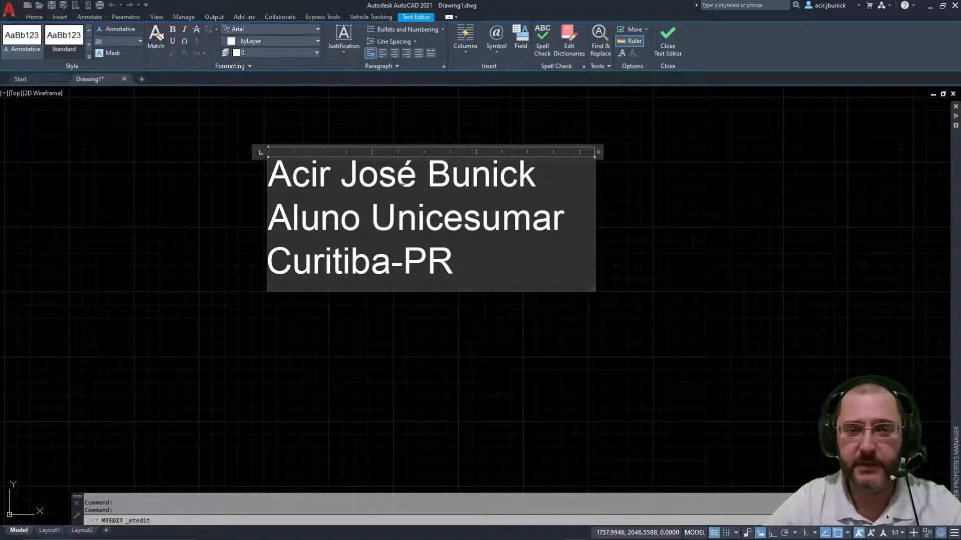
Step: Bold the Curitiba-PR line and use Match to copy the bold onto the other lines
left_click_drag(452, 263, 251, 261)
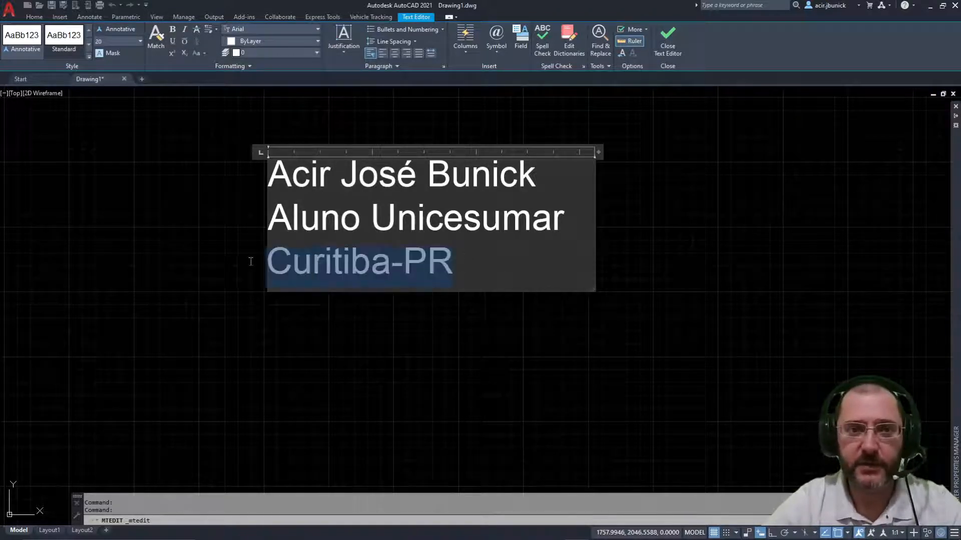
left_click(172, 29)
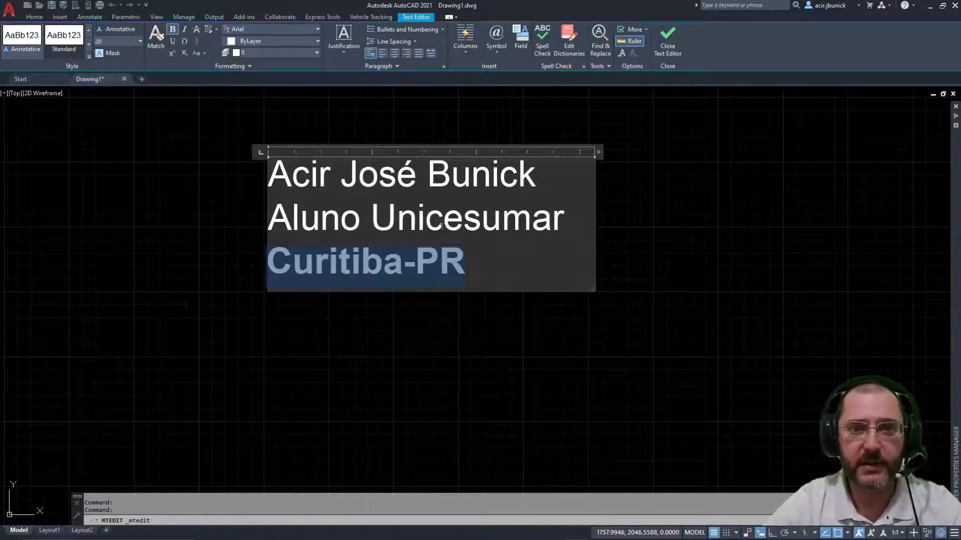
left_click(512, 270)
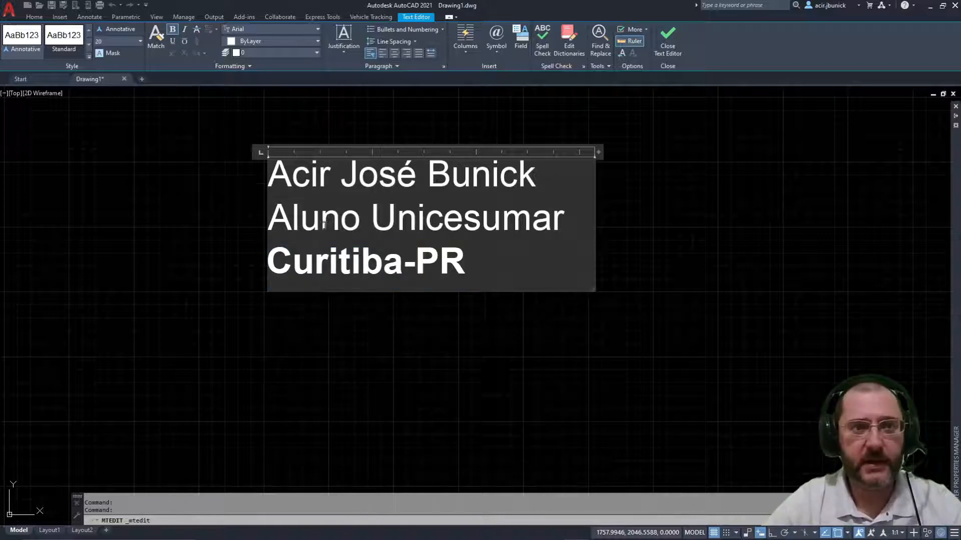
left_click_drag(473, 258, 234, 251)
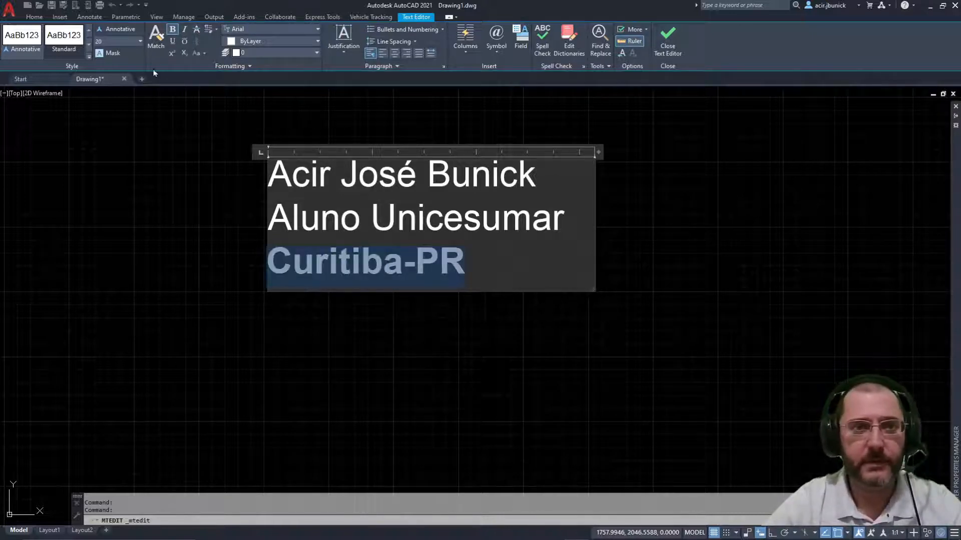
left_click(157, 36)
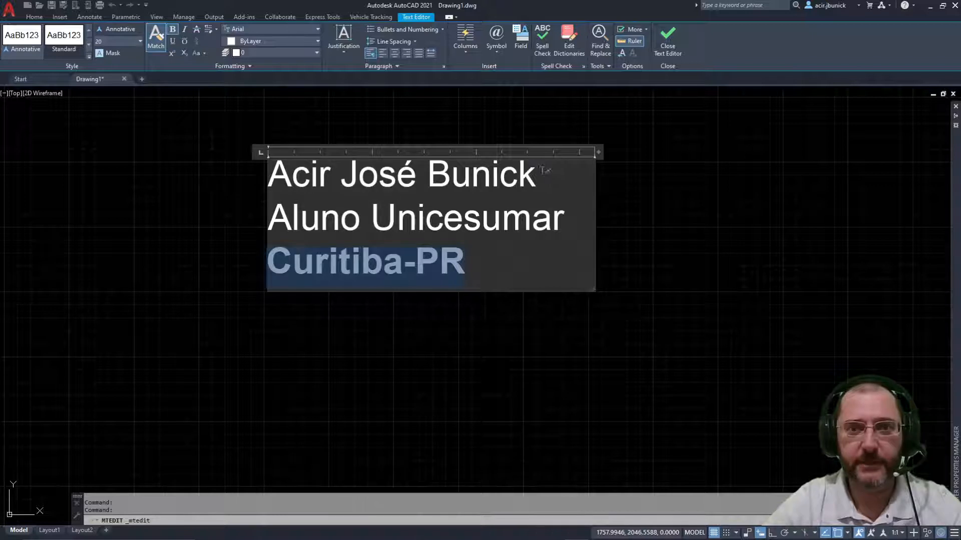
left_click_drag(544, 171, 260, 163)
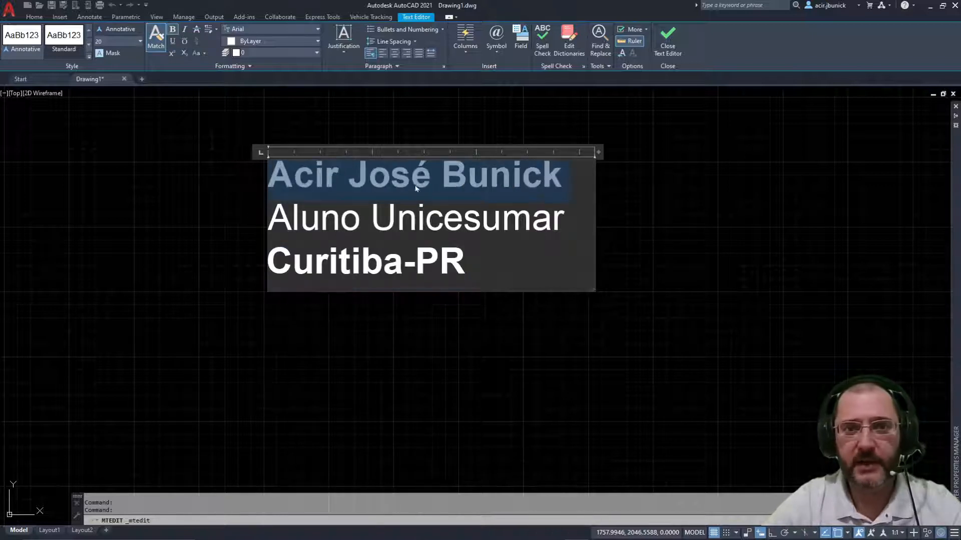
left_click(486, 229)
left_click_drag(338, 219, 160, 217)
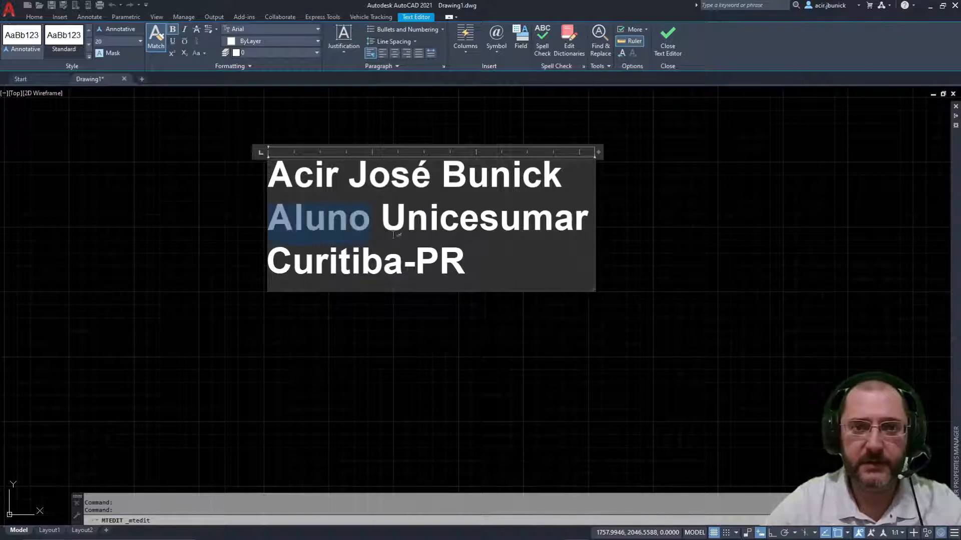
left_click(514, 266)
Step: Select all three lines and turn Bold off, returning them to regular weight
left_click_drag(515, 266, 247, 175)
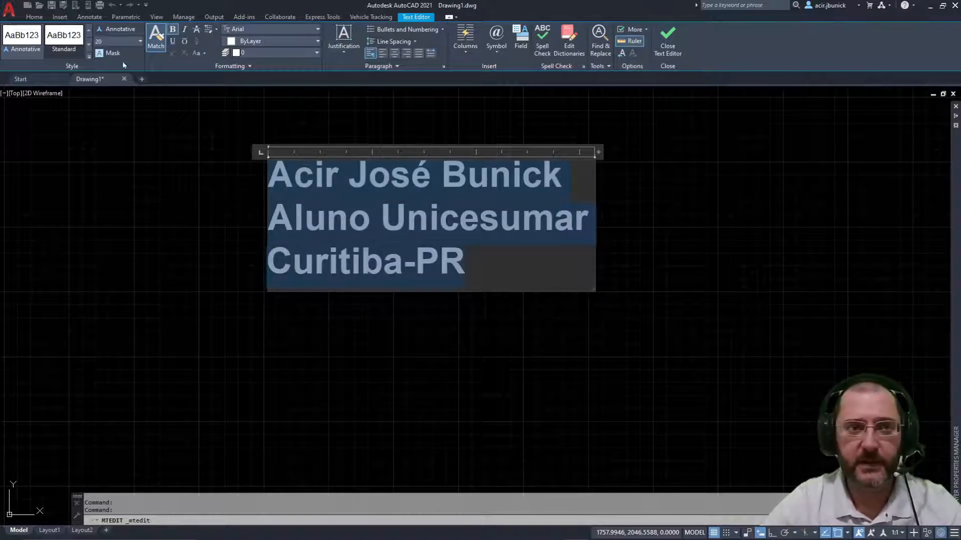
left_click(439, 233)
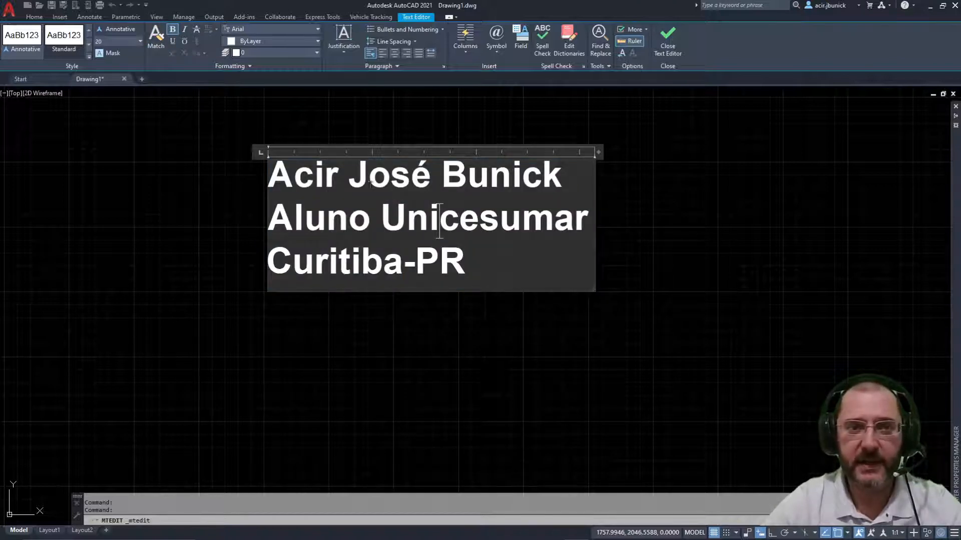
left_click_drag(470, 265, 232, 183)
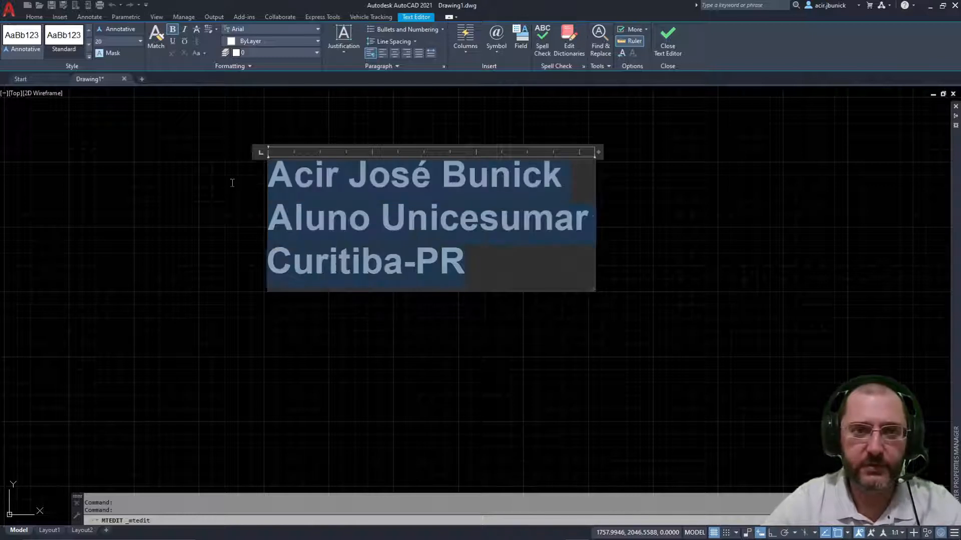
left_click(172, 29)
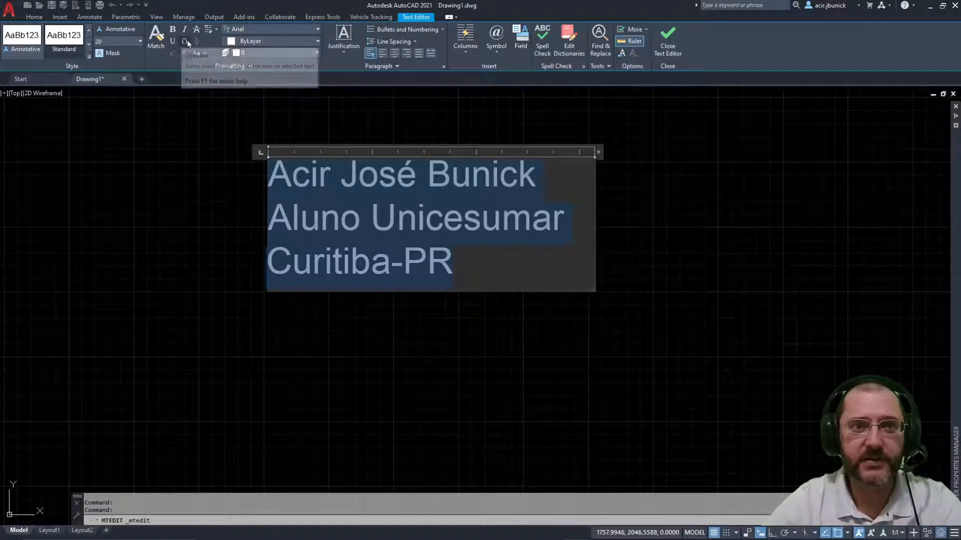
left_click(468, 265)
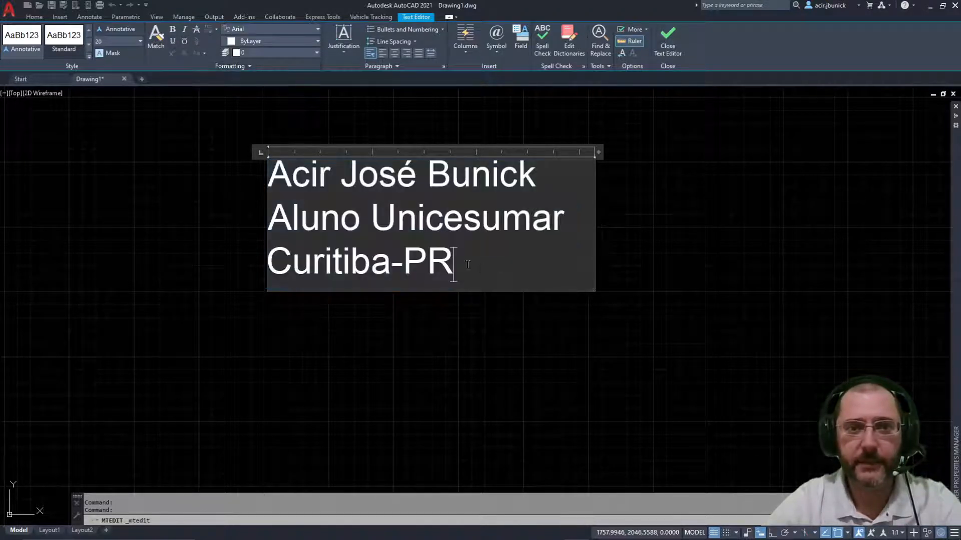
left_click_drag(454, 260, 436, 257)
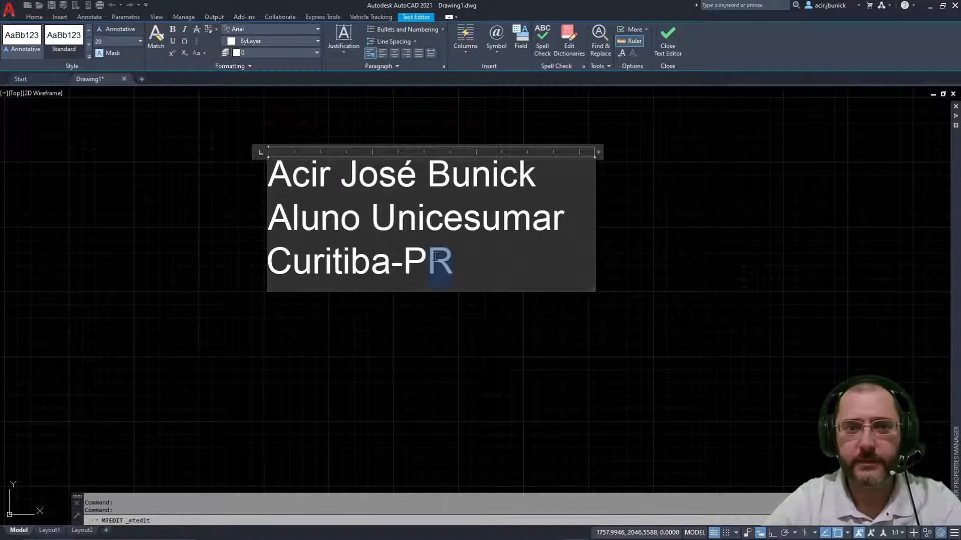
key("Right")
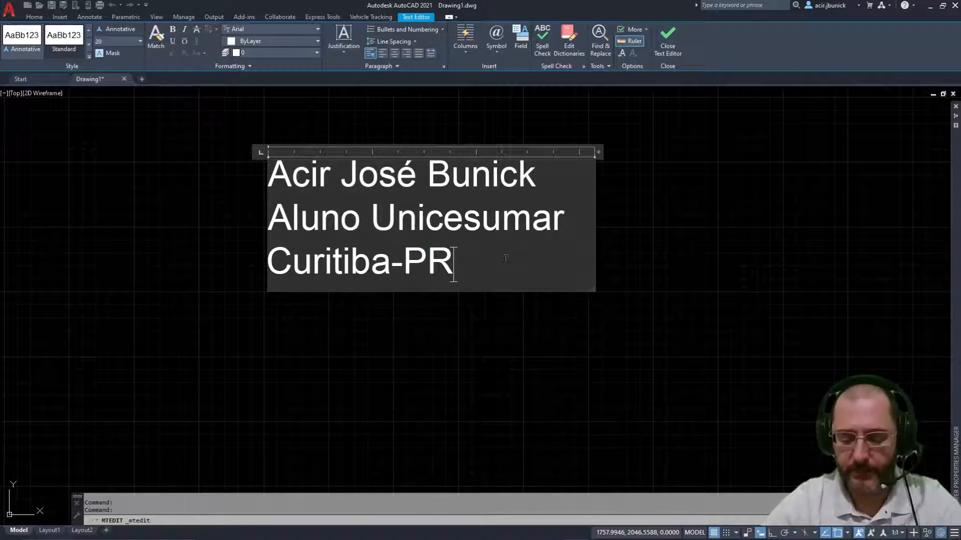
type("10/12")
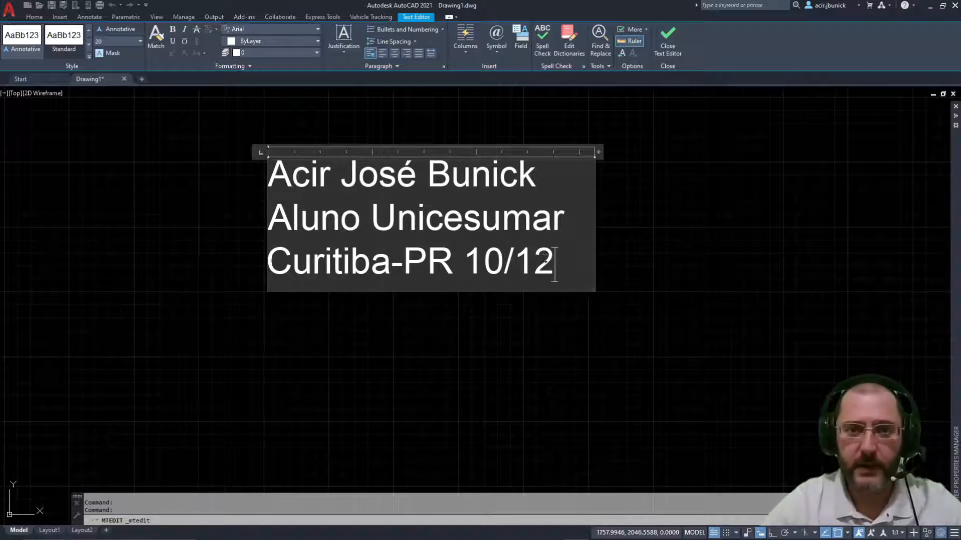
left_click_drag(554, 264, 465, 268)
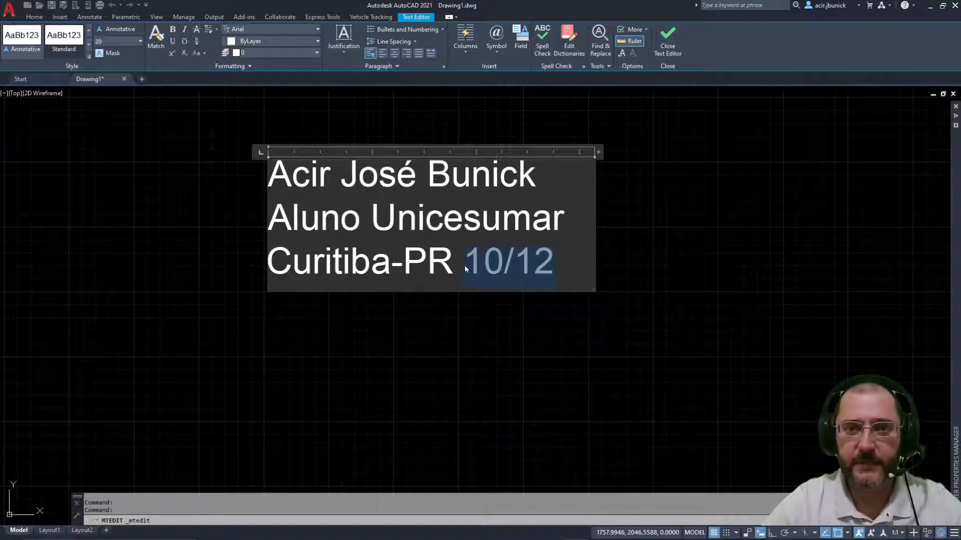
left_click(198, 43)
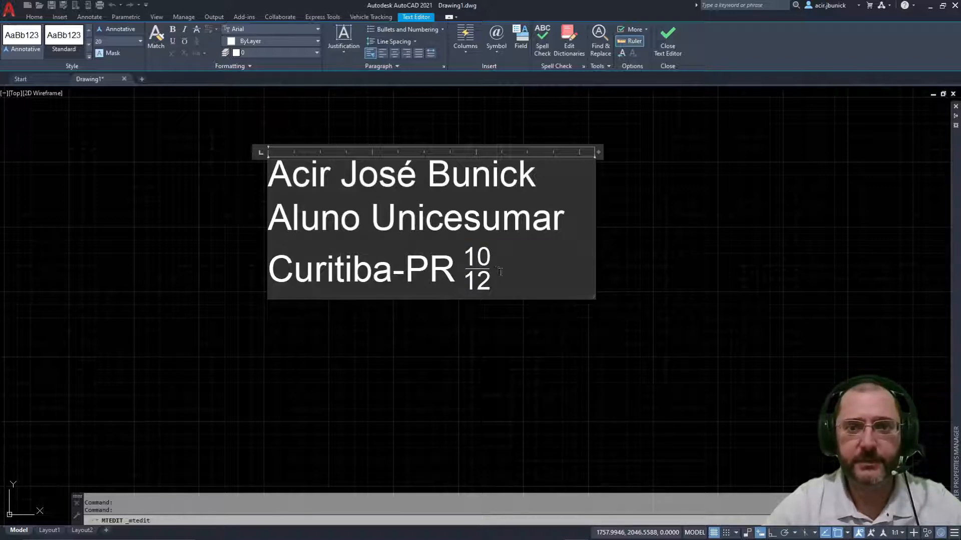
key("shift+Left")
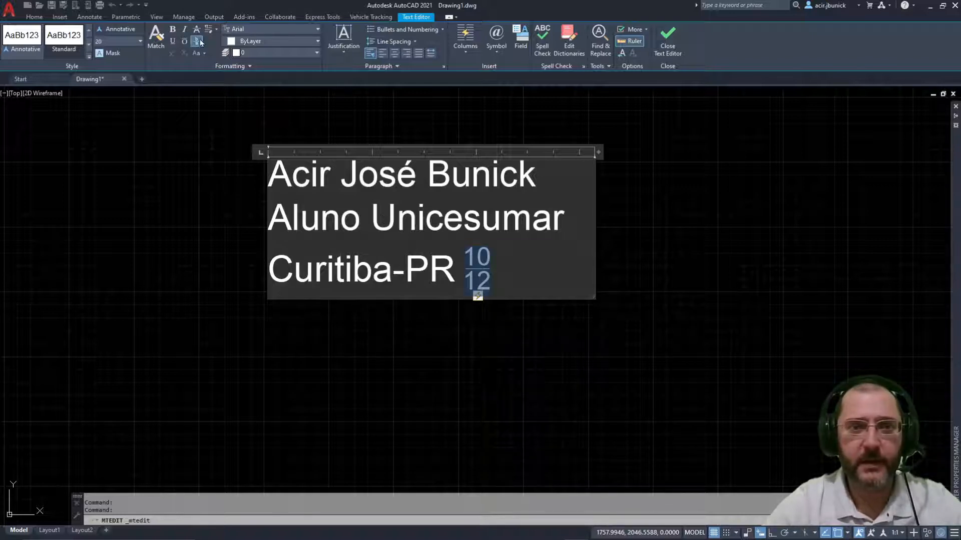
left_click(200, 43)
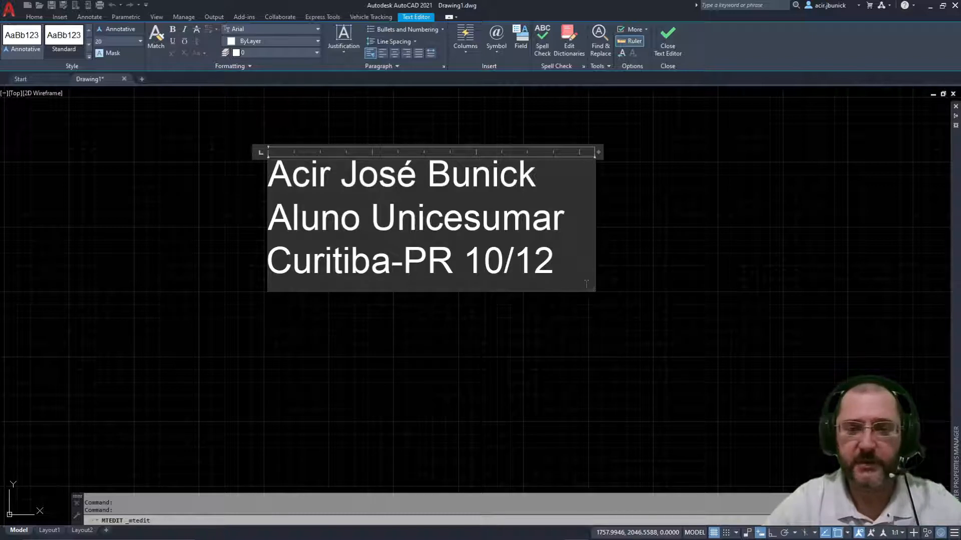
key("BackSpace")
key("BackSpace")
key("BackSpace")
key("BackSpace")
key("BackSpace")
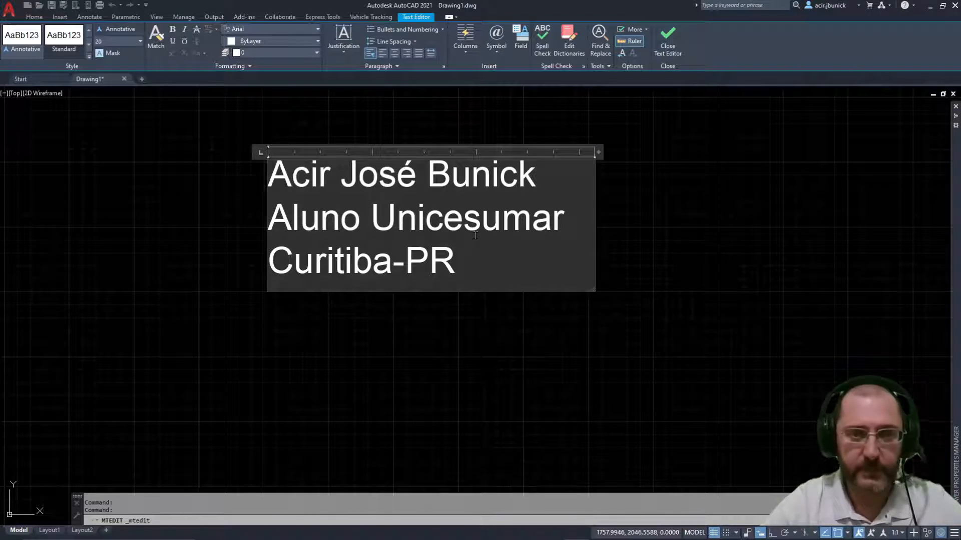
Step: Type X2 at the line end, try superscript and subscript on the 2, then delete it
type("X")
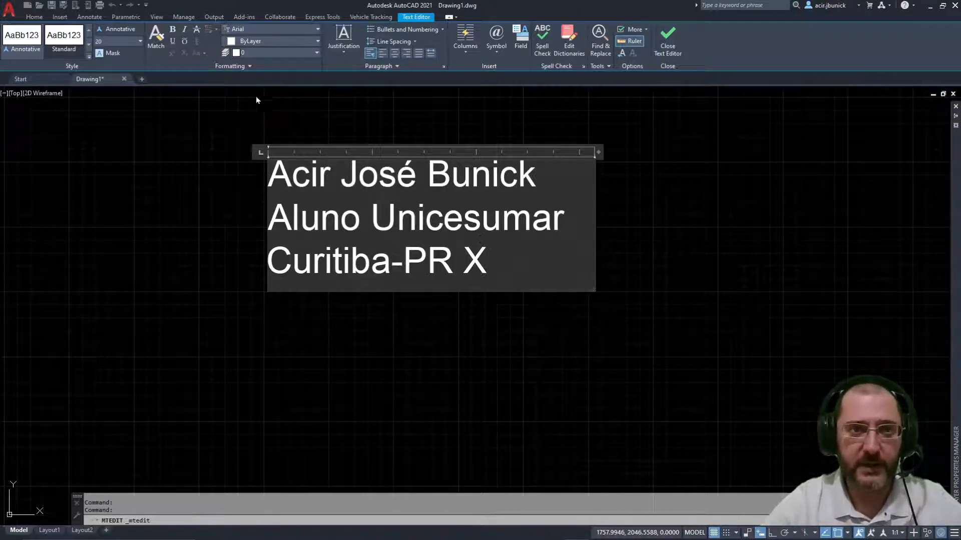
type("2")
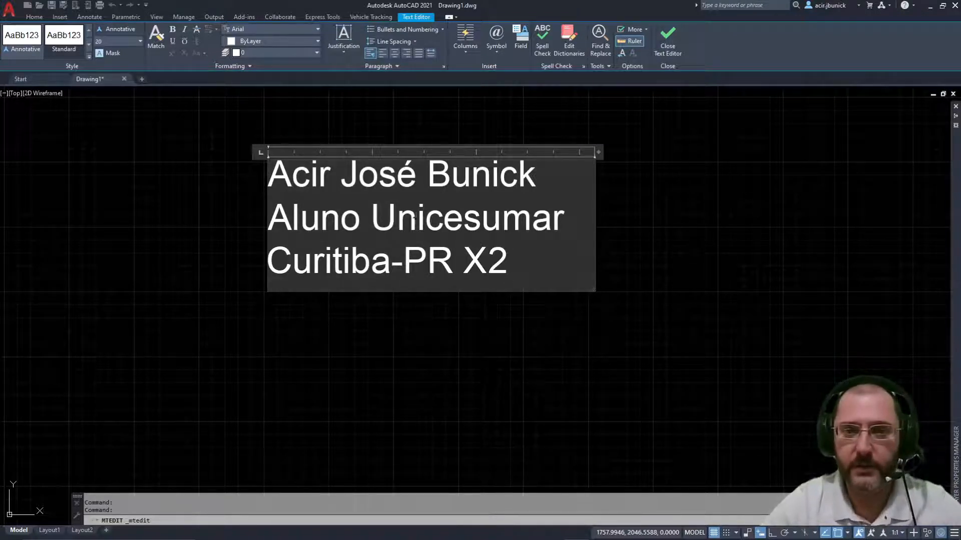
left_click_drag(507, 262, 489, 261)
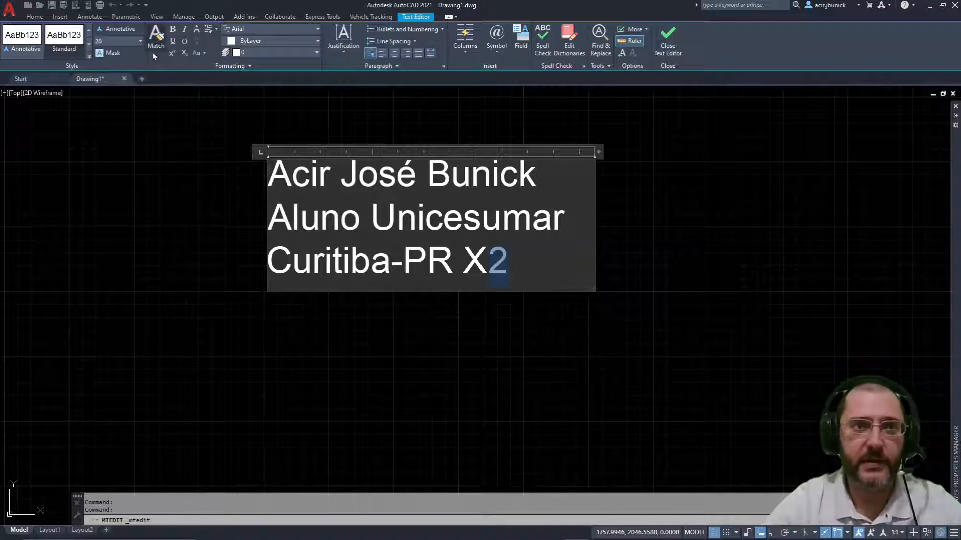
left_click(168, 57)
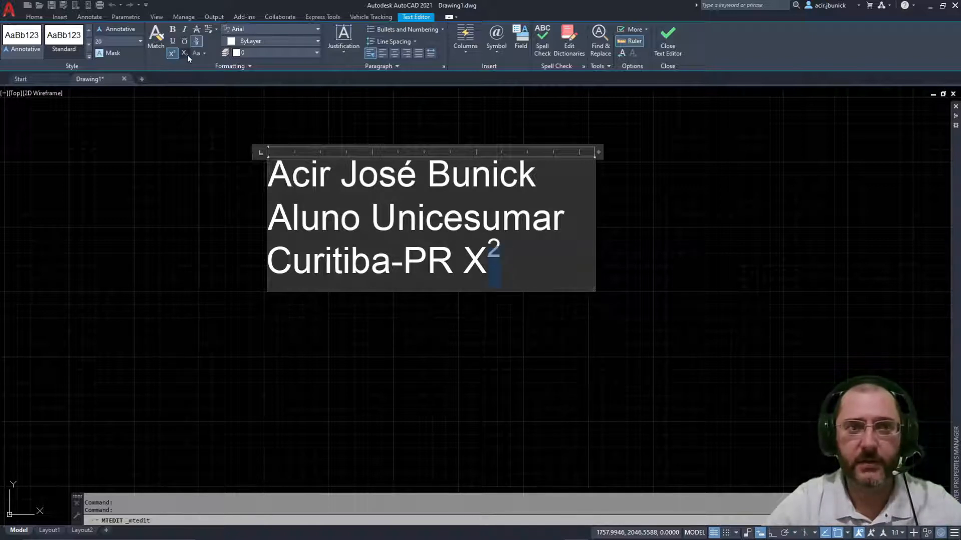
left_click(184, 53)
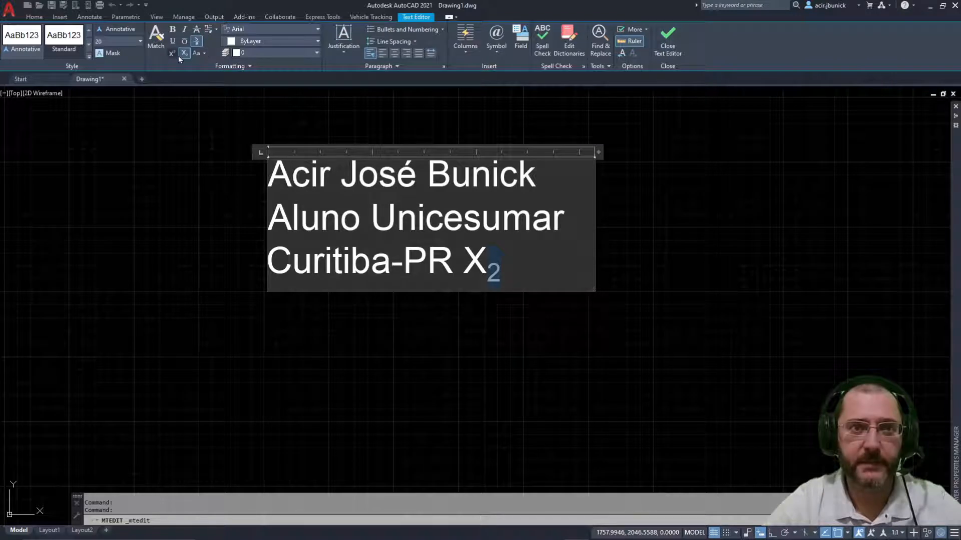
left_click_drag(504, 269, 450, 252)
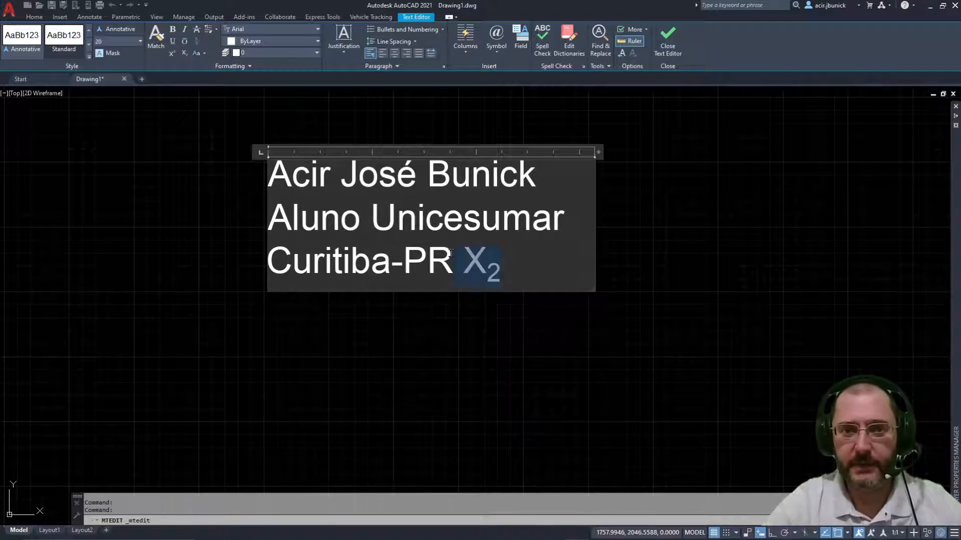
key("Delete")
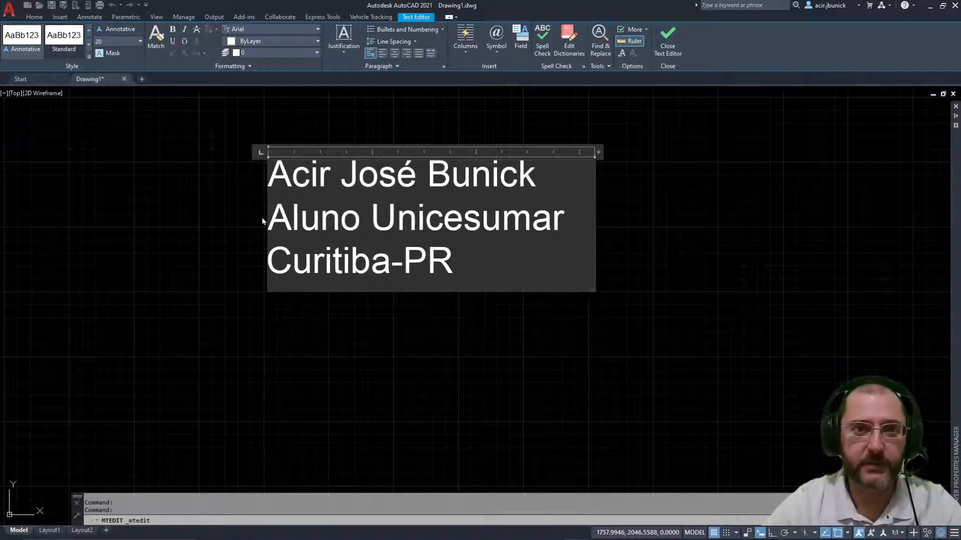
Step: Try UPPERCASE and lowercase on Curitiba-PR, then undo back to the original case
left_click_drag(470, 263, 176, 267)
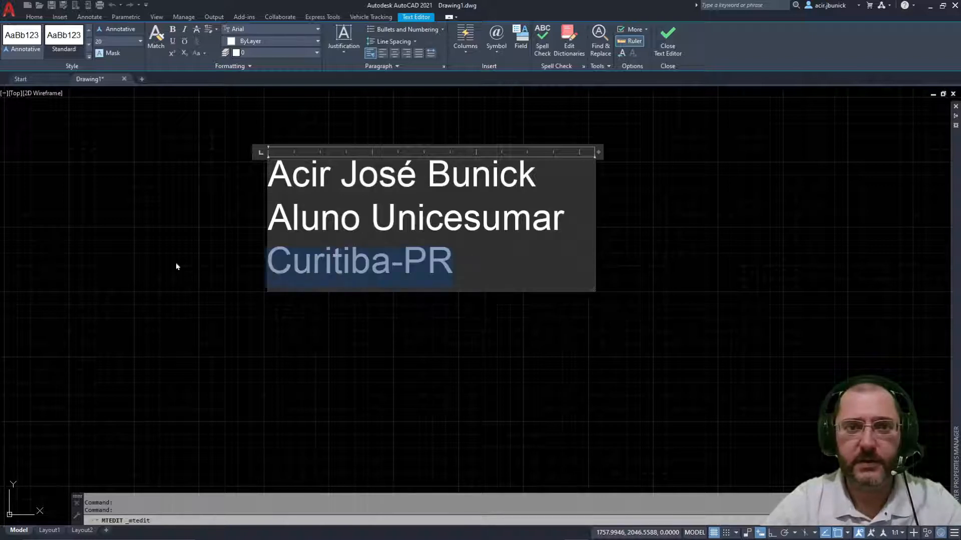
left_click(204, 54)
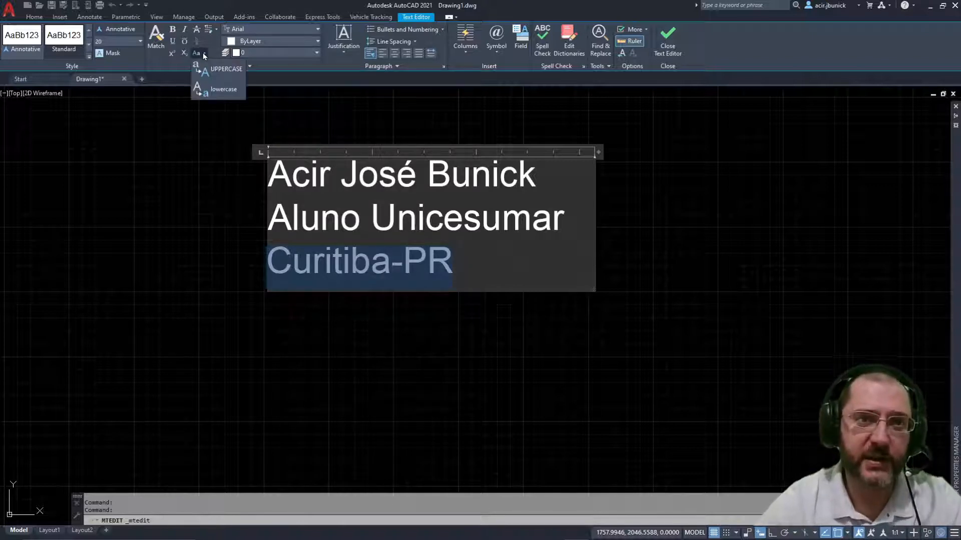
left_click(204, 70)
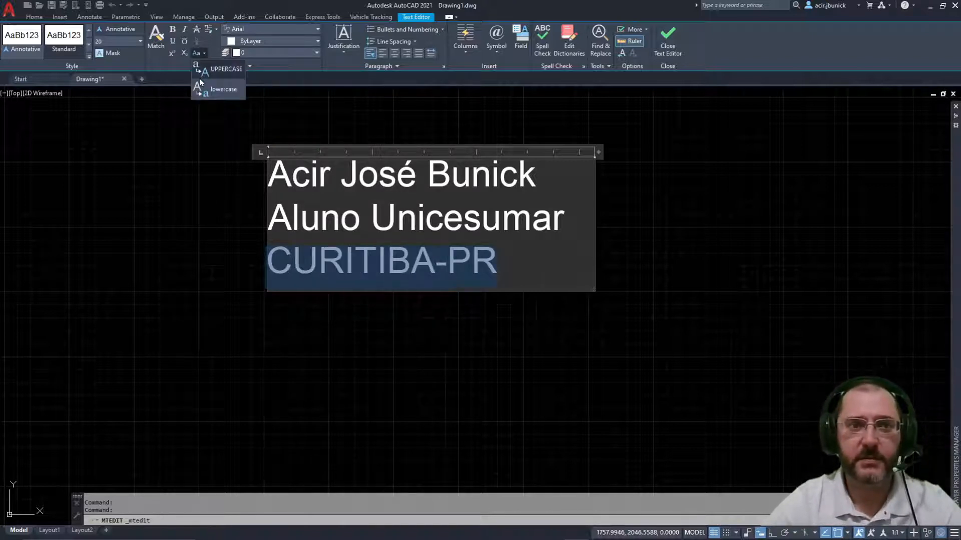
left_click(207, 95)
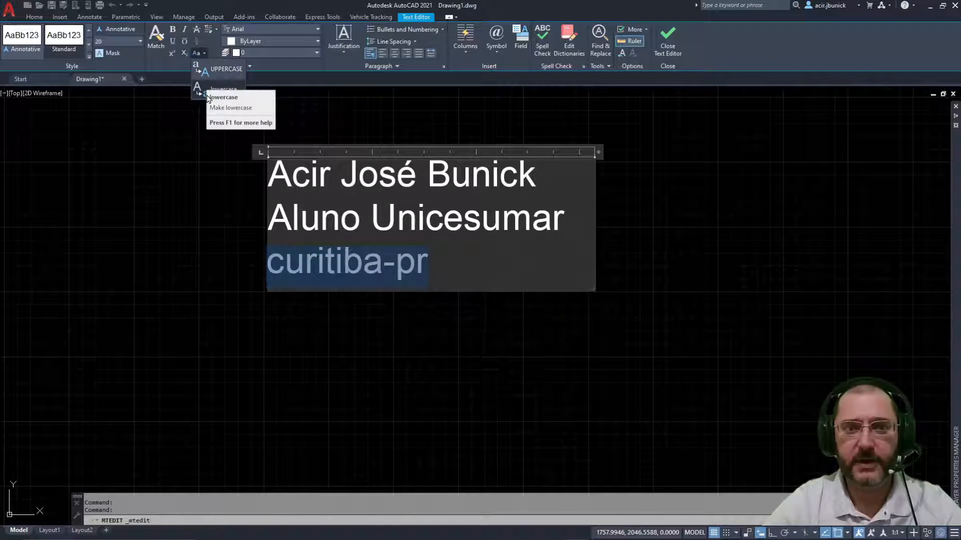
key("ctrl+z")
key("ctrl+z")
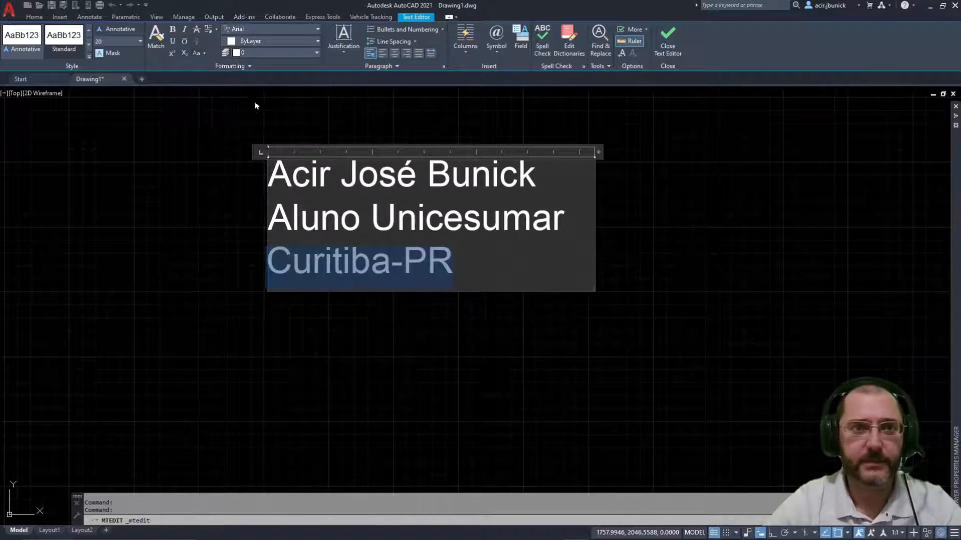
Step: Browse the Font list and set the Curitiba-PR line in Times New Roman
left_click(293, 29)
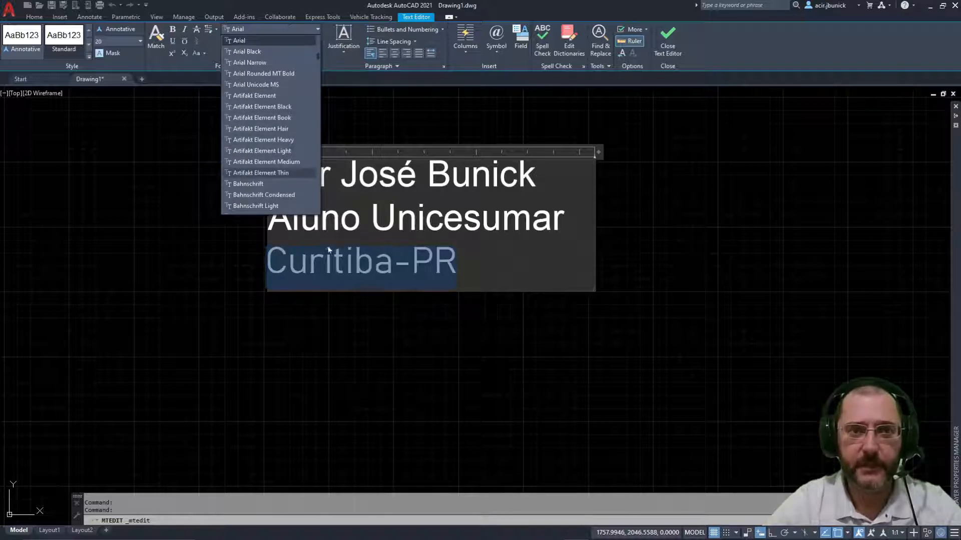
scroll(263, 127, "up", 5)
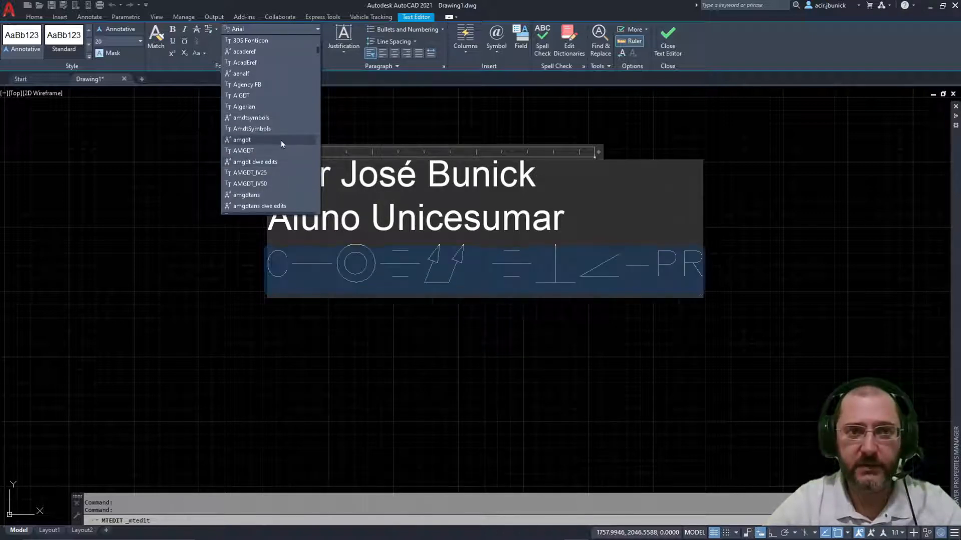
scroll(282, 140, "down", 2)
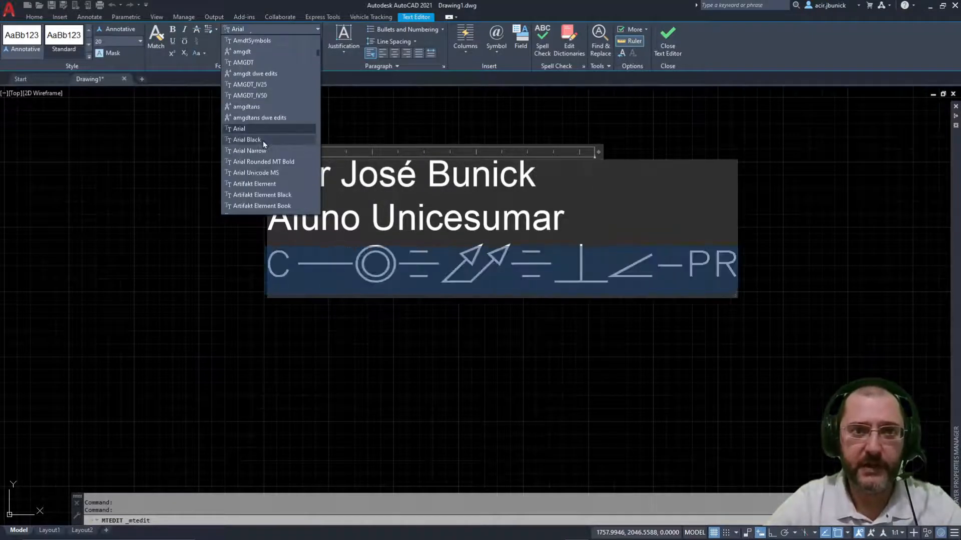
scroll(270, 135, "down", 5)
scroll(265, 115, "down", 15)
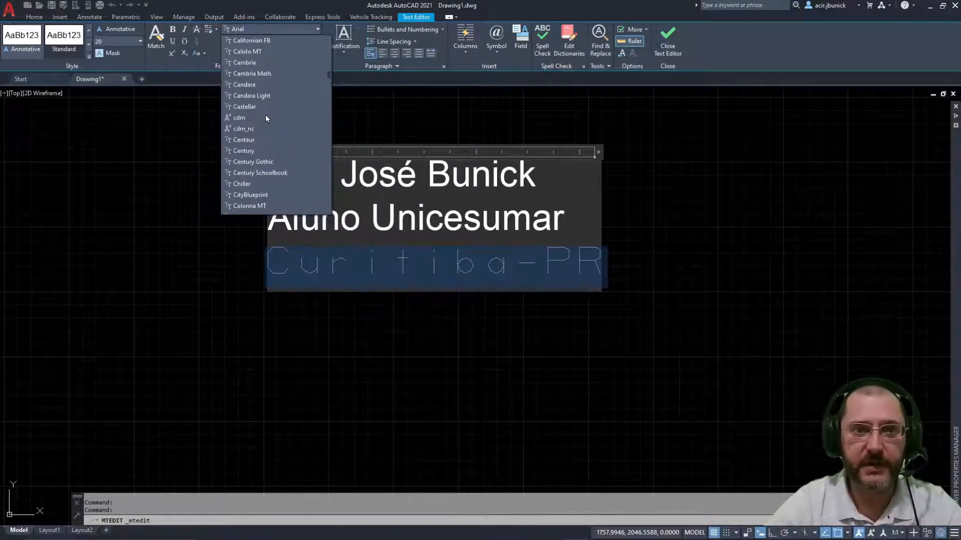
scroll(270, 120, "down", 4)
scroll(273, 134, "down", 12)
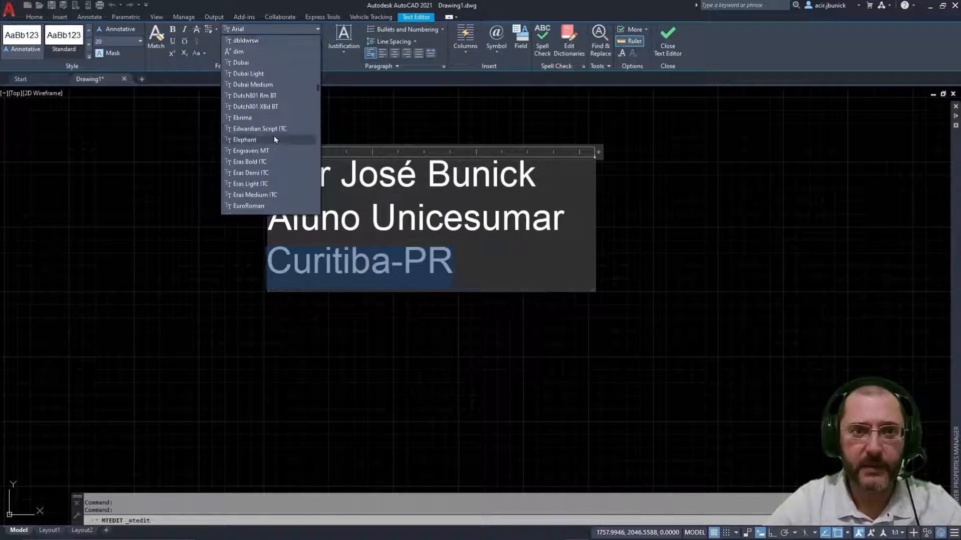
scroll(266, 131, "down", 20)
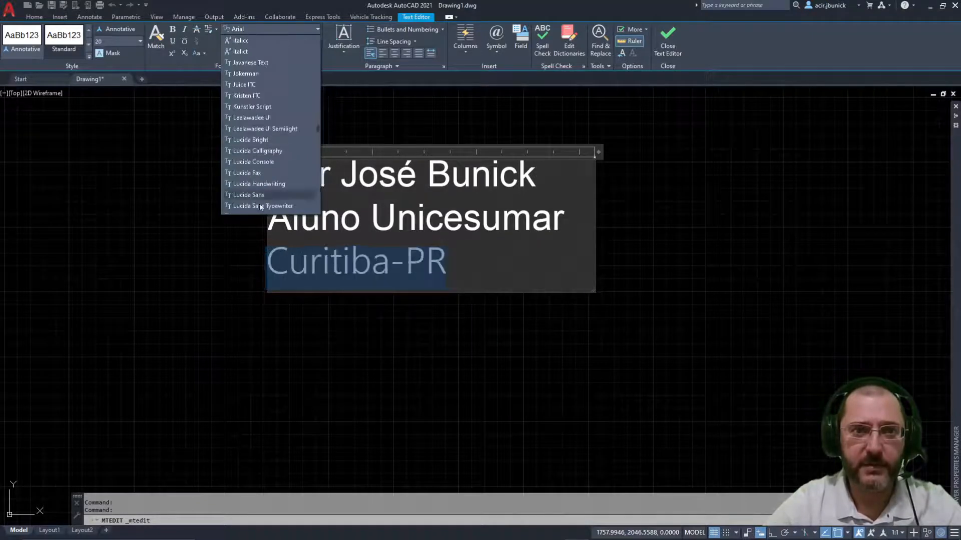
scroll(249, 105, "down", 15)
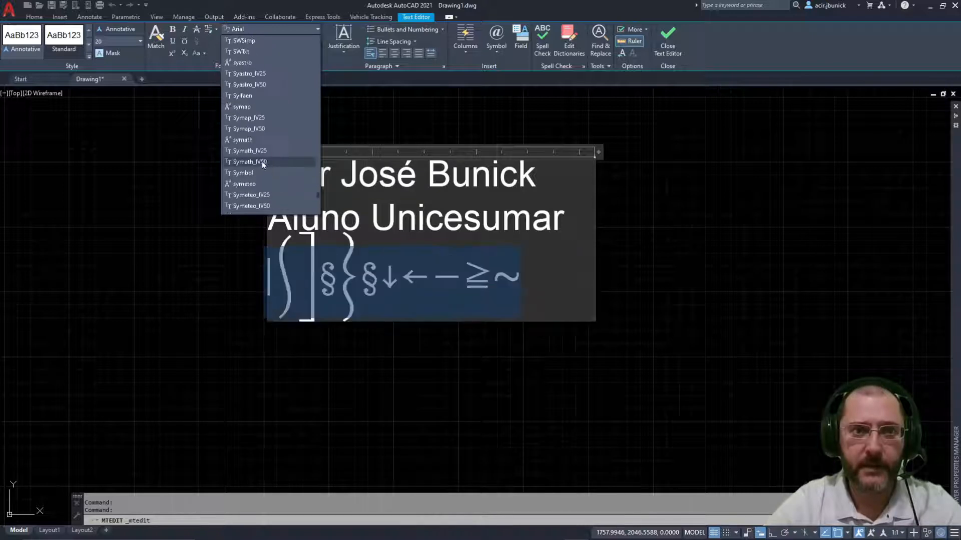
scroll(273, 170, "down", 15)
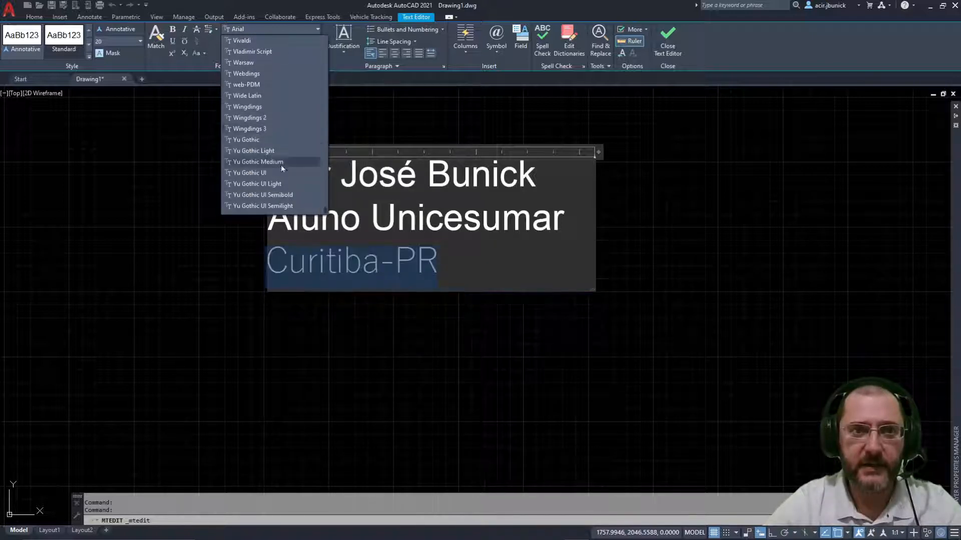
scroll(269, 130, "up", 8)
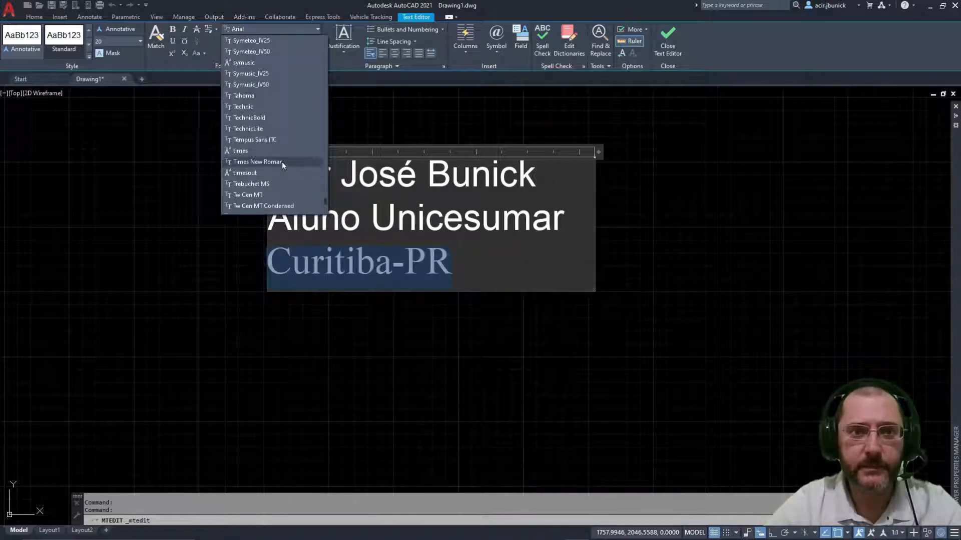
left_click(279, 162)
key("Right")
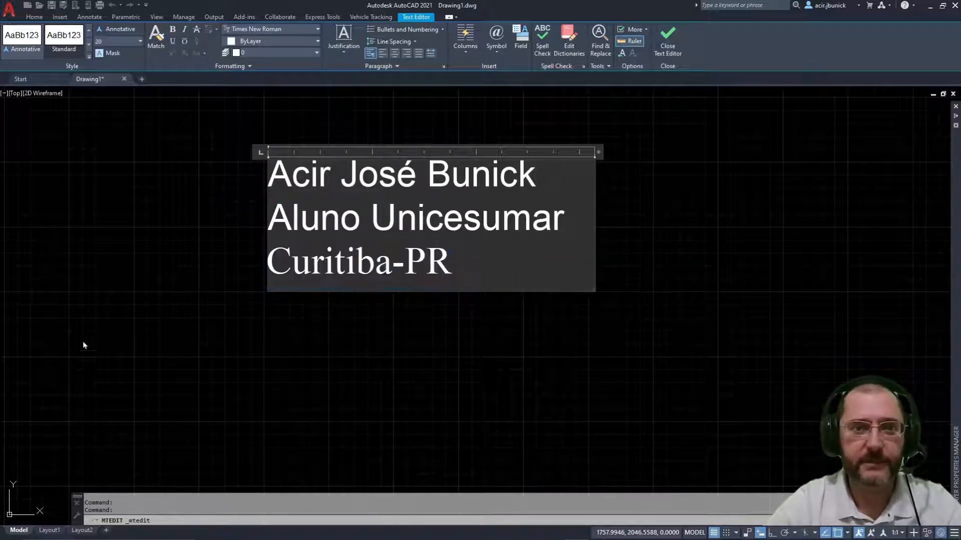
Step: Color the selected Curitiba-PR line Magenta from the Color dropdown
left_click(275, 41)
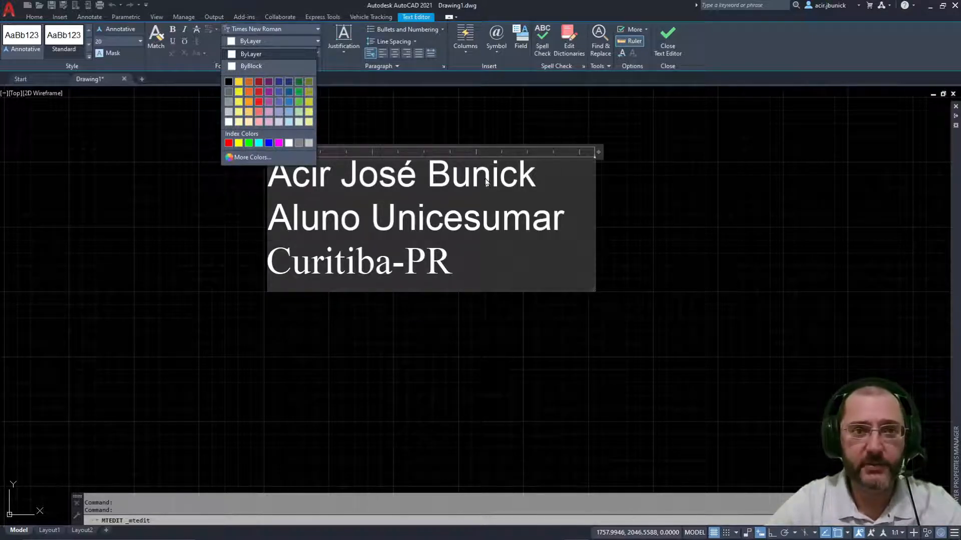
key("Escape")
left_click_drag(456, 262, 252, 256)
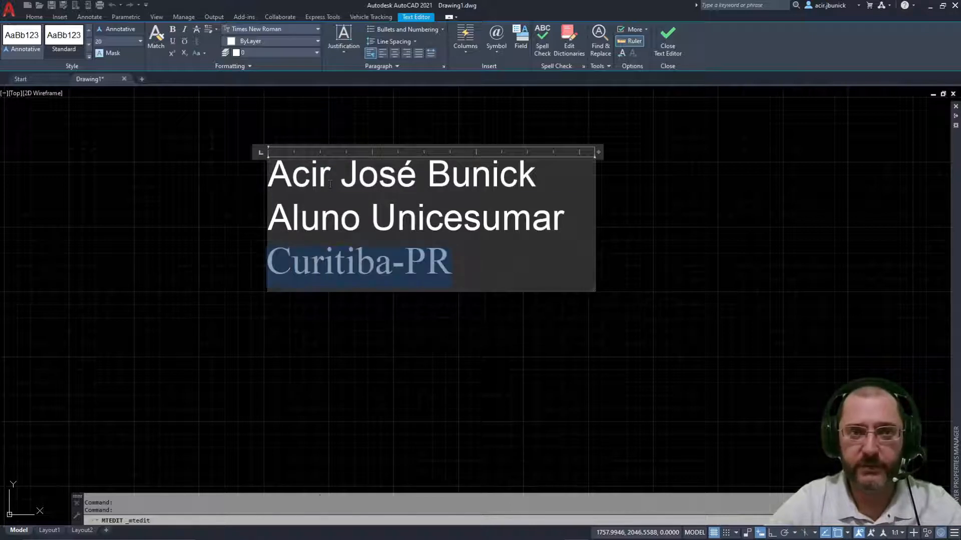
left_click(301, 43)
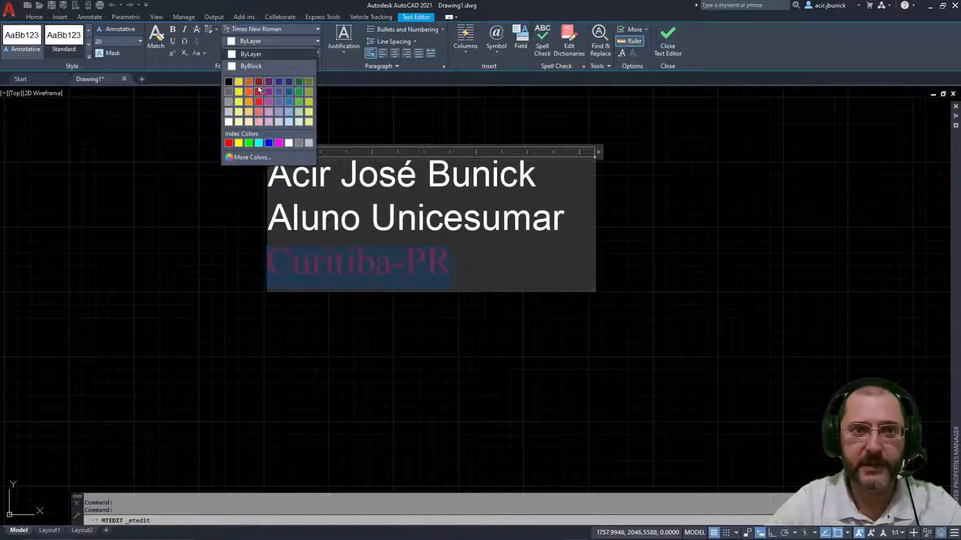
left_click(279, 143)
left_click(504, 265)
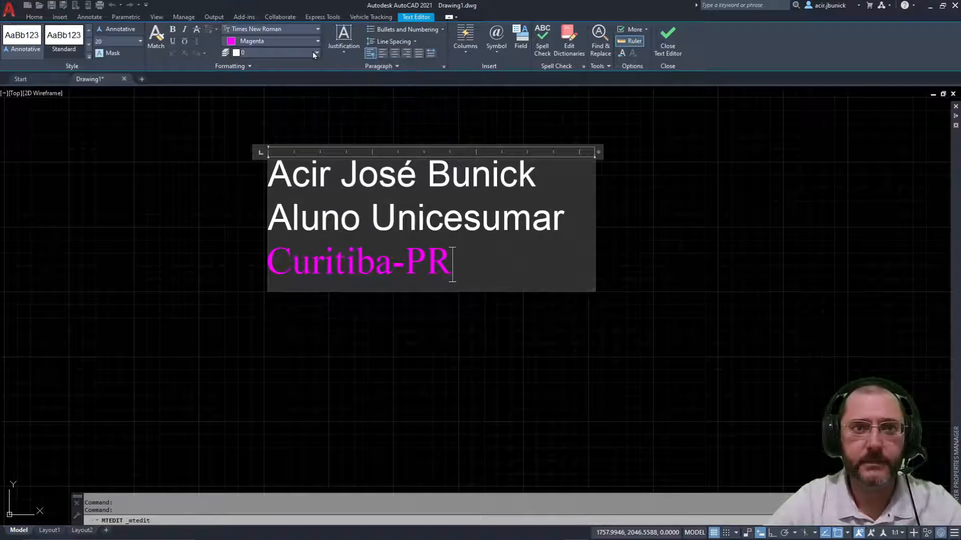
Step: Check the Layer list without changing it and close the Text Editor
left_click(269, 53)
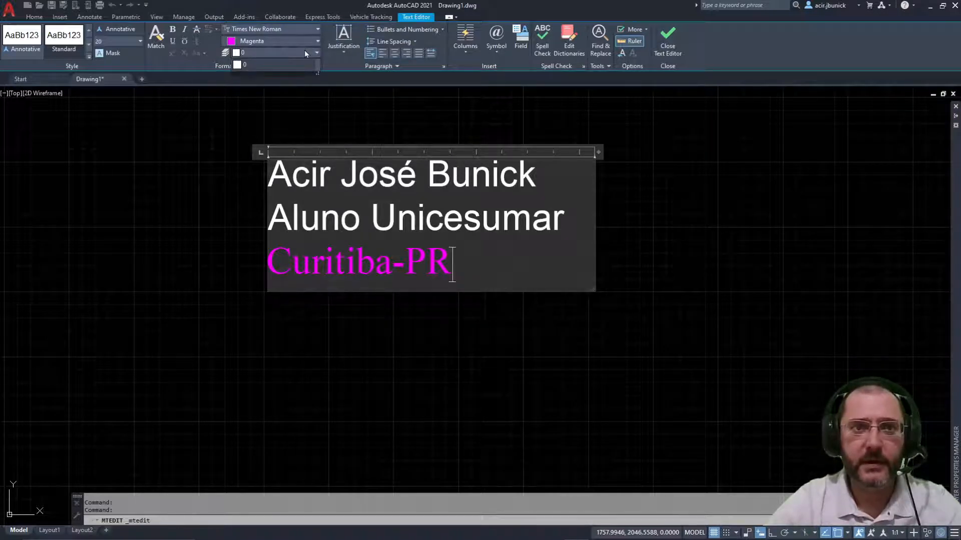
left_click(277, 63)
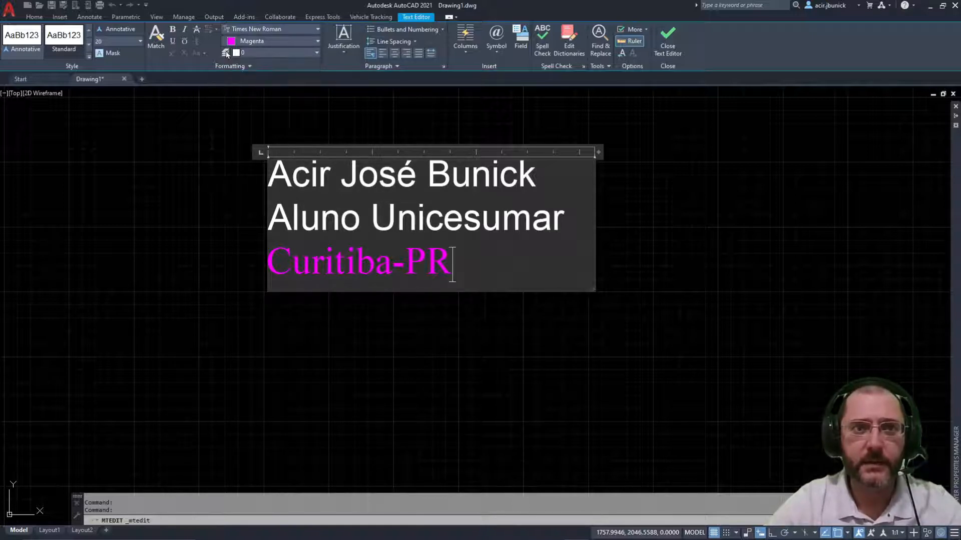
left_click(298, 53)
left_click(636, 313)
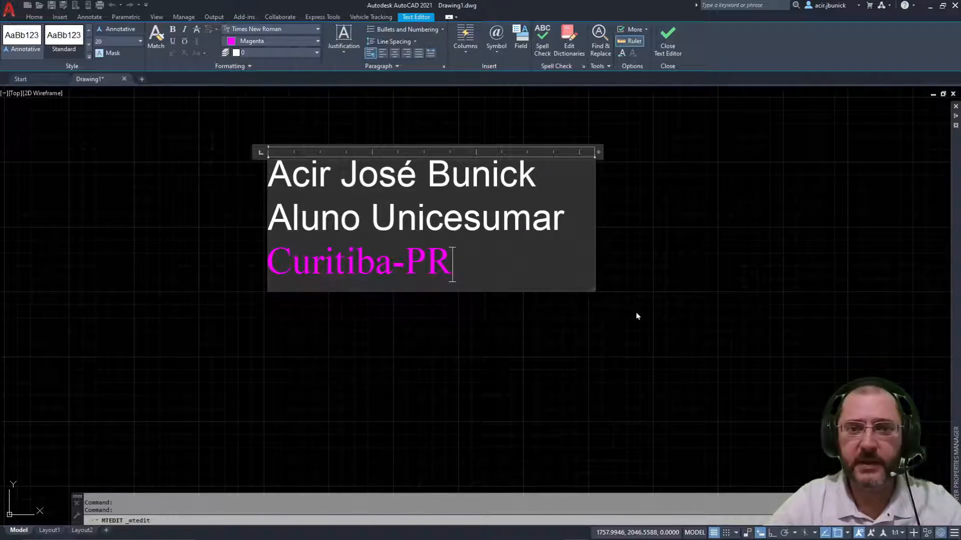
left_click(693, 270)
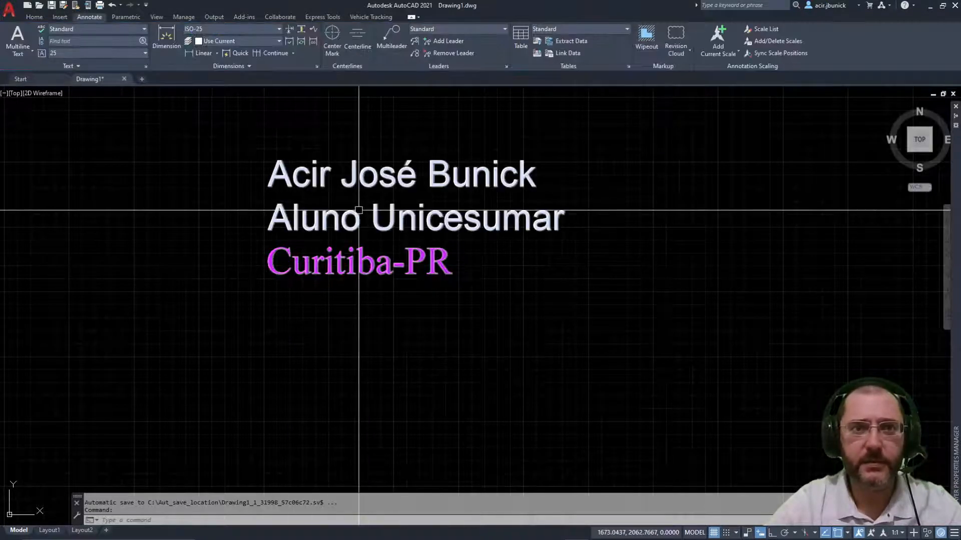
Step: Open the MText, check the Curitiba-PR line's layer list, then close and reopen the editor
left_click(365, 217)
left_click(332, 208)
double_click(346, 208)
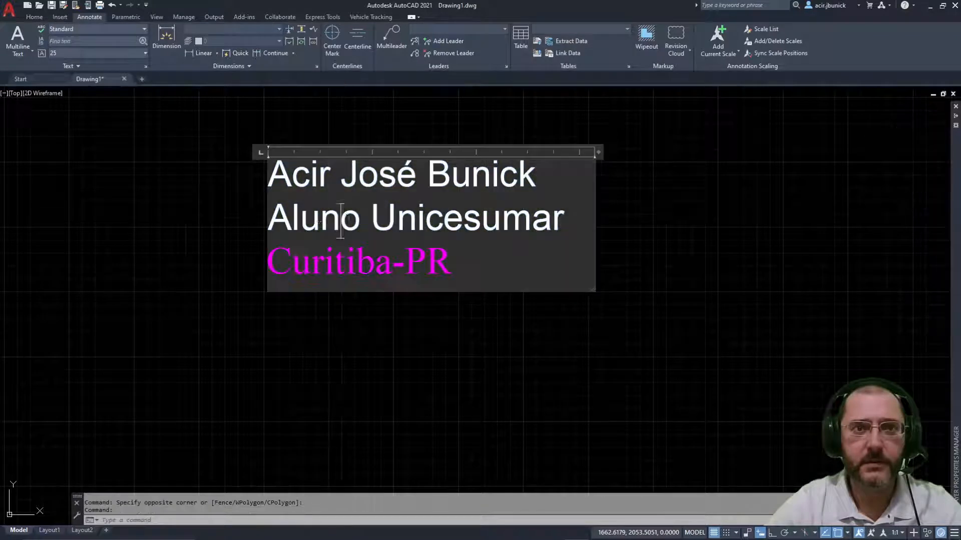
left_click_drag(453, 265, 202, 255)
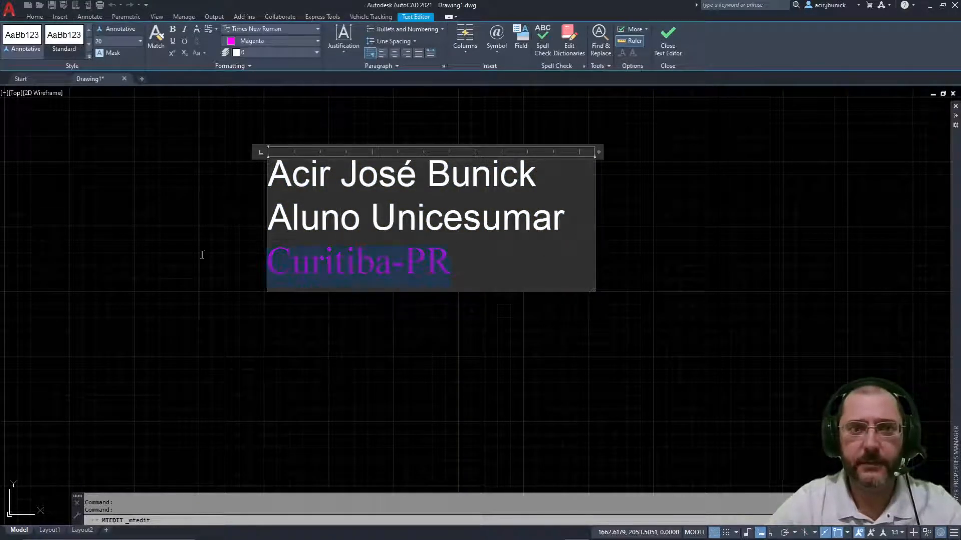
left_click(314, 53)
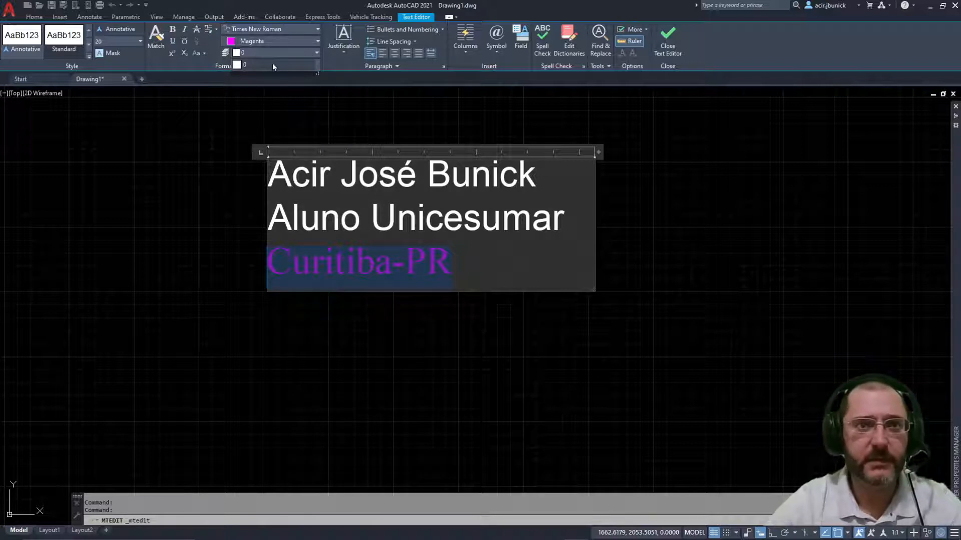
left_click(272, 63)
left_click(308, 107)
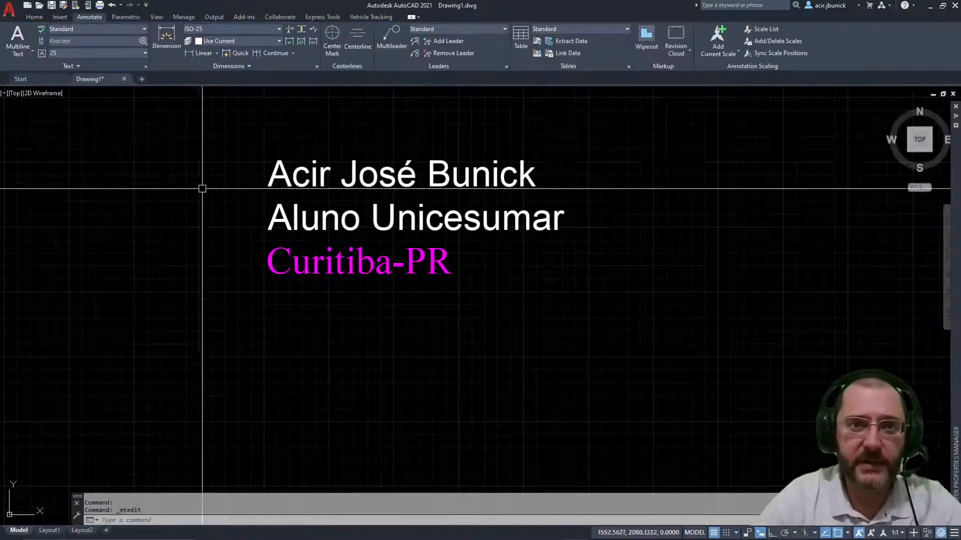
double_click(364, 177)
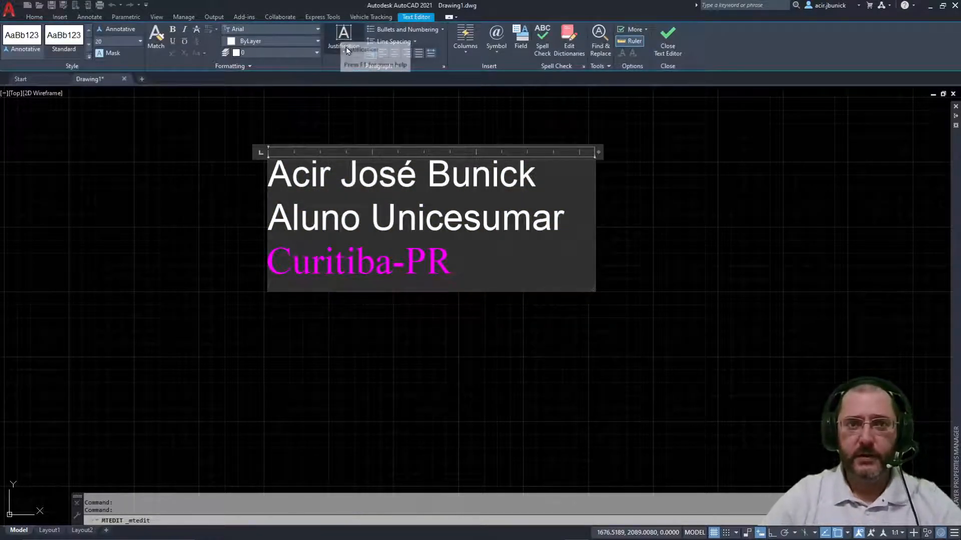
Step: Select all three lines and try Top Right, Middle Center and Top Left justification
key("ctrl+a")
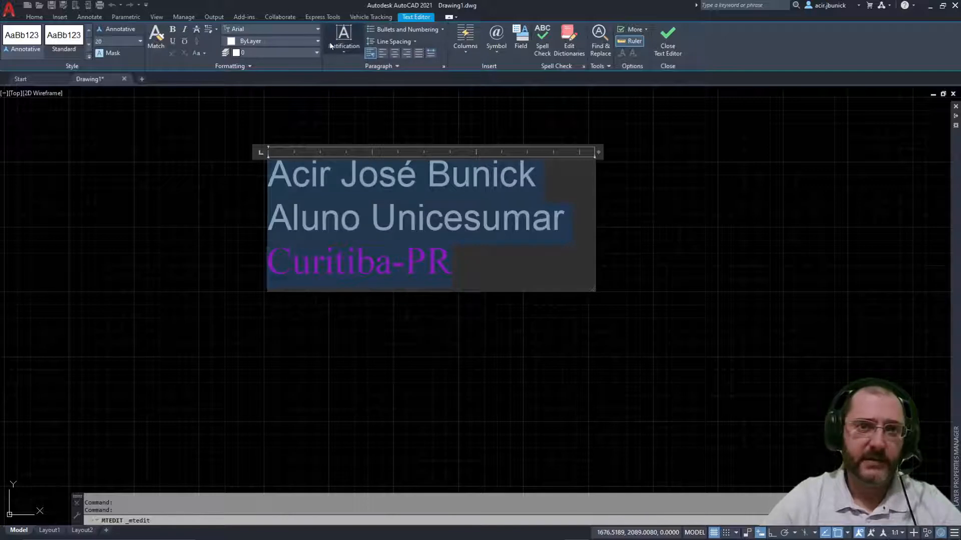
left_click(344, 50)
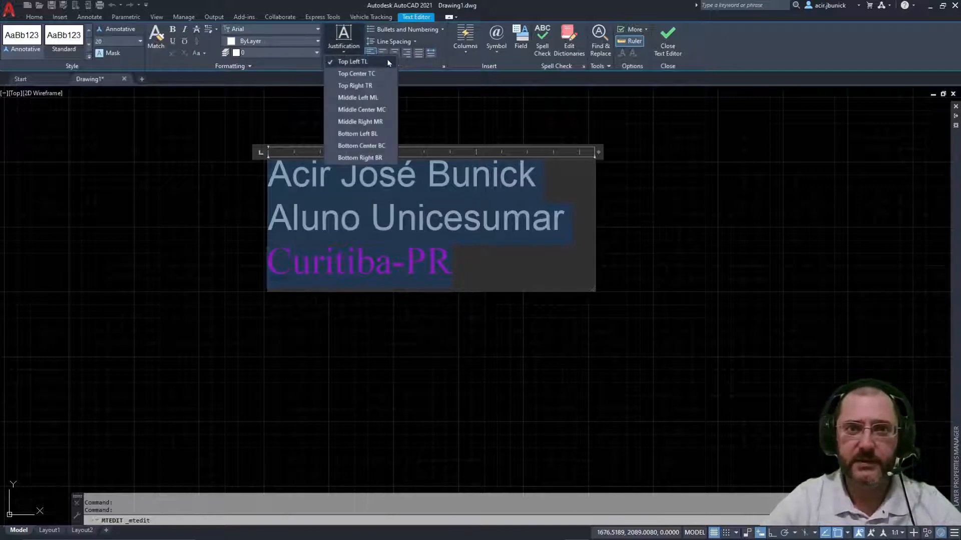
left_click(361, 86)
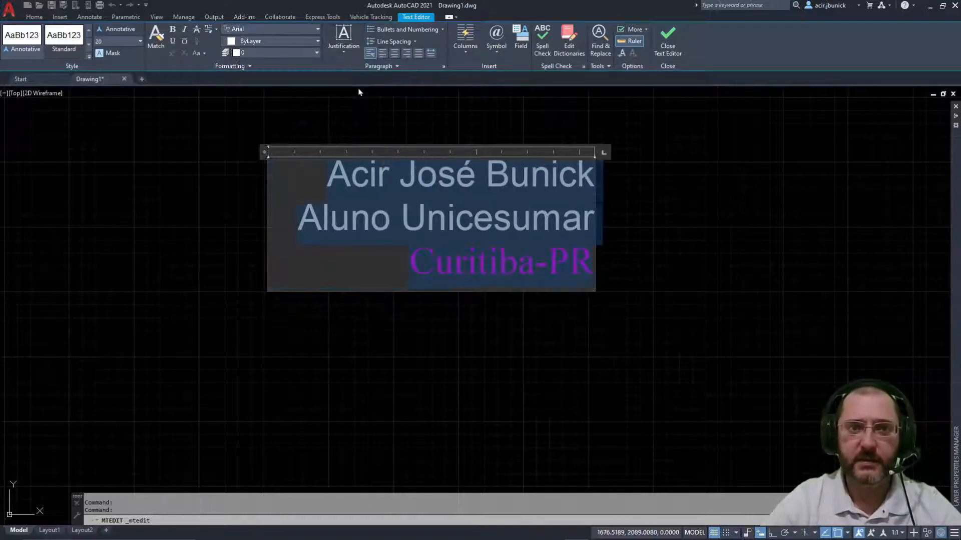
left_click(343, 57)
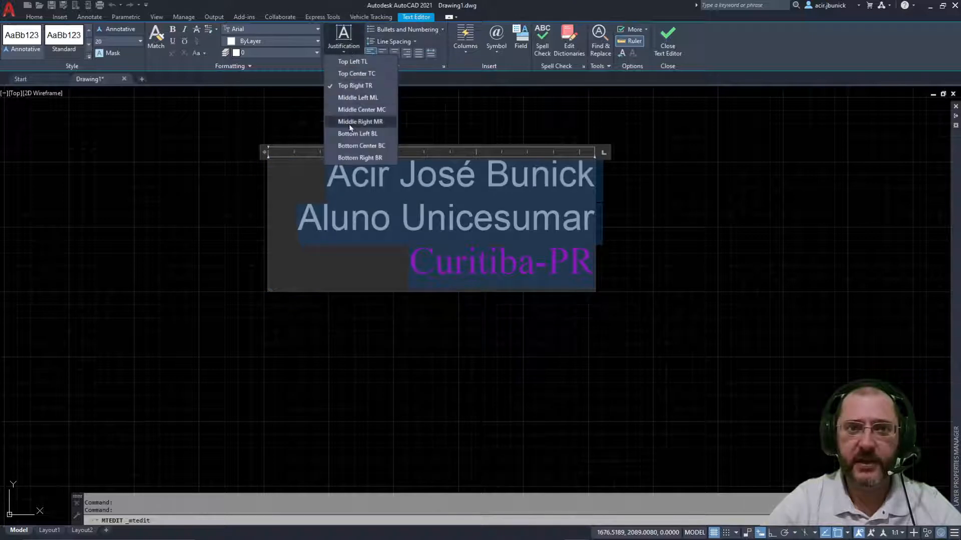
left_click(358, 111)
left_click(344, 50)
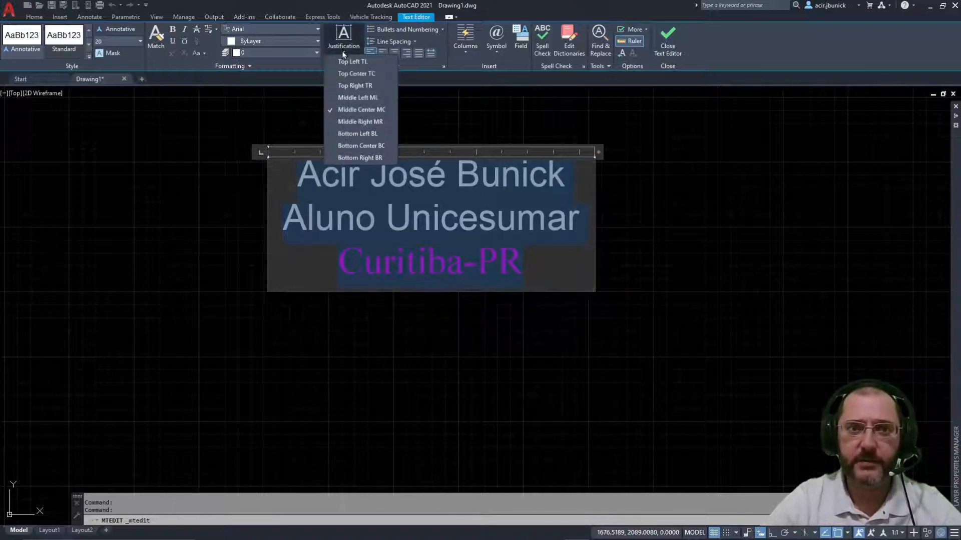
left_click(353, 62)
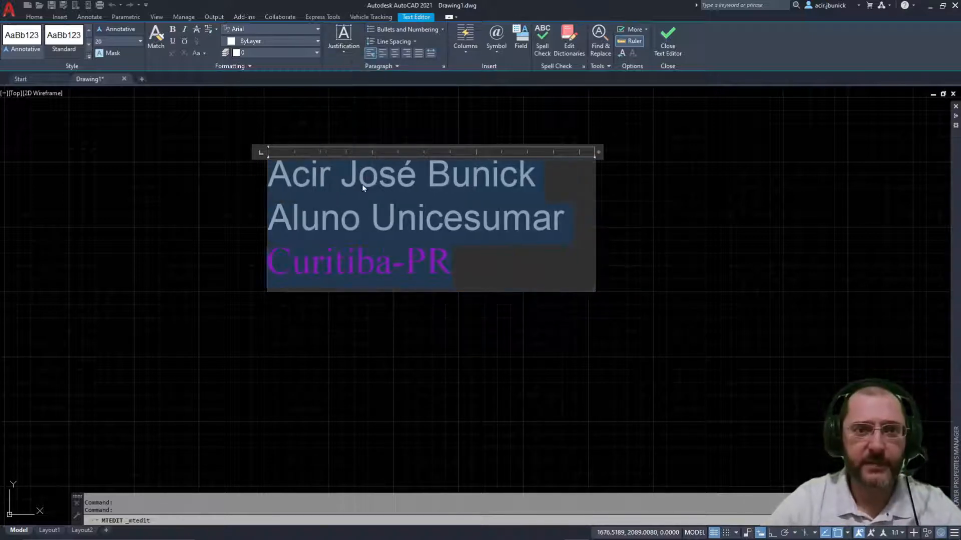
Step: Compare Bottom Right and Bottom Center, then set the justification back to Top Left
left_click(338, 50)
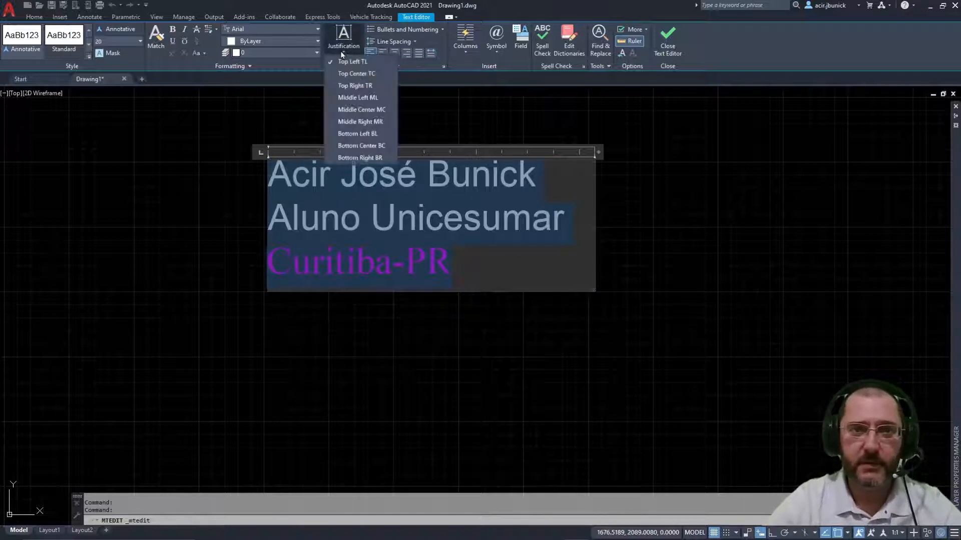
left_click(350, 158)
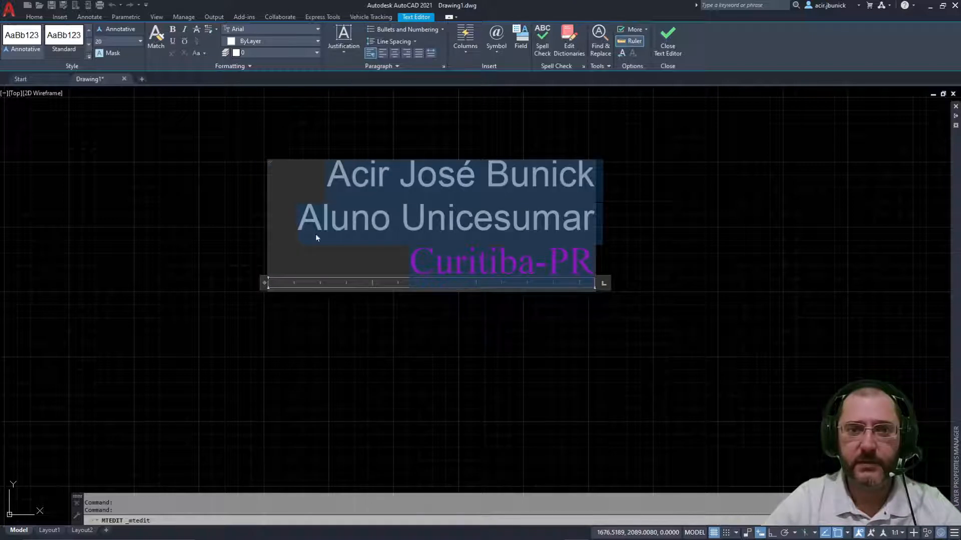
left_click(342, 50)
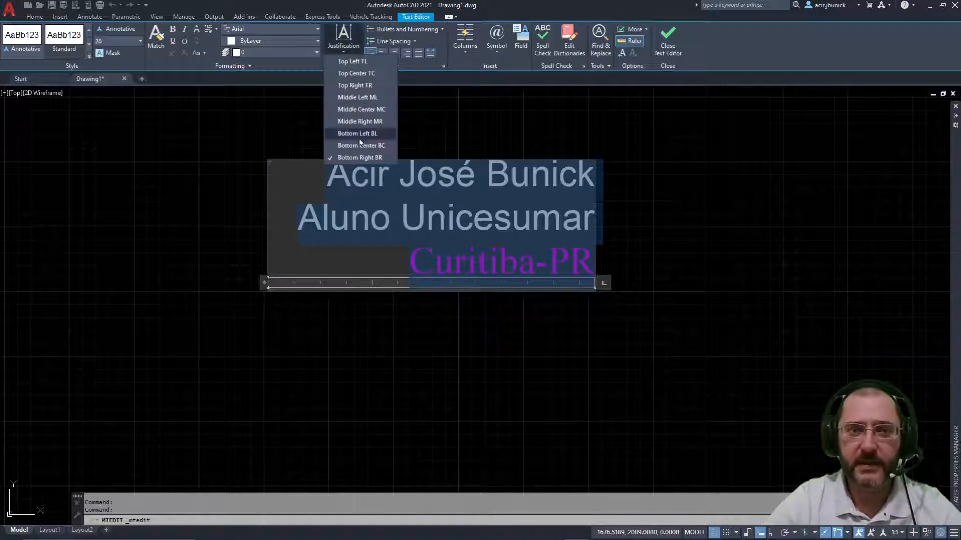
left_click(354, 151)
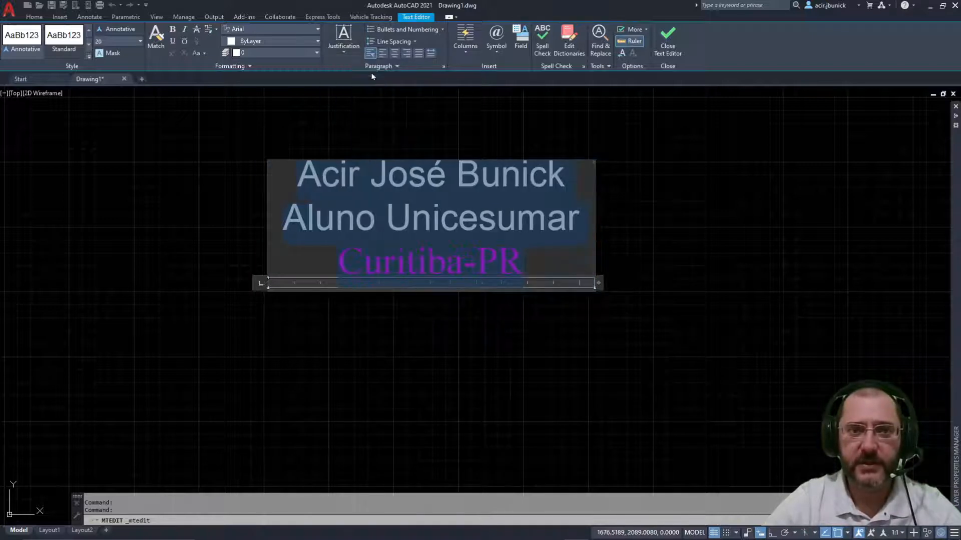
left_click(339, 50)
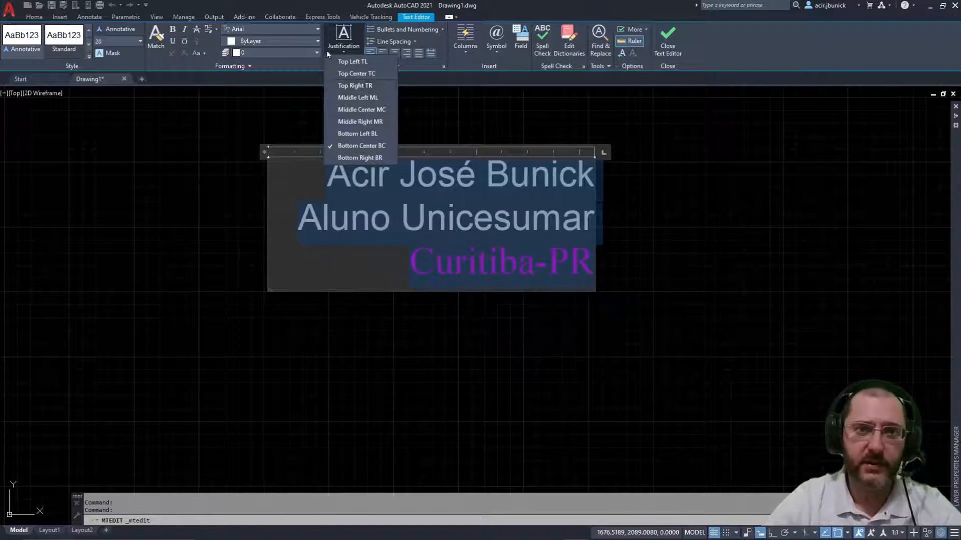
left_click(381, 64)
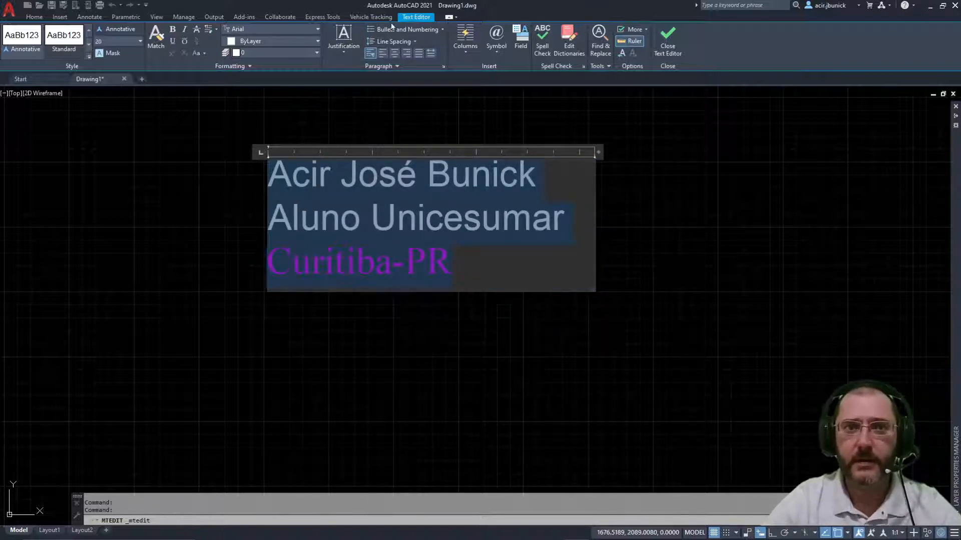
left_click(440, 29)
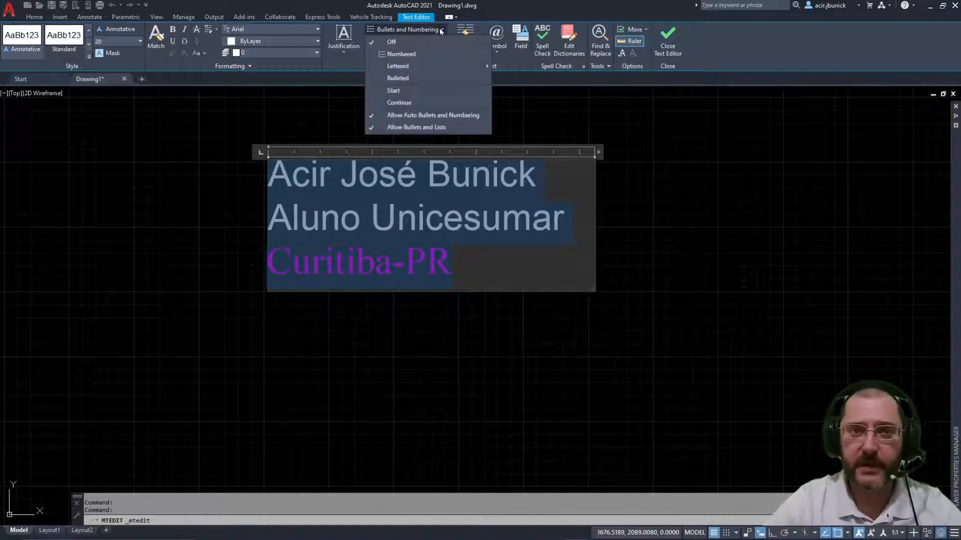
left_click(375, 43)
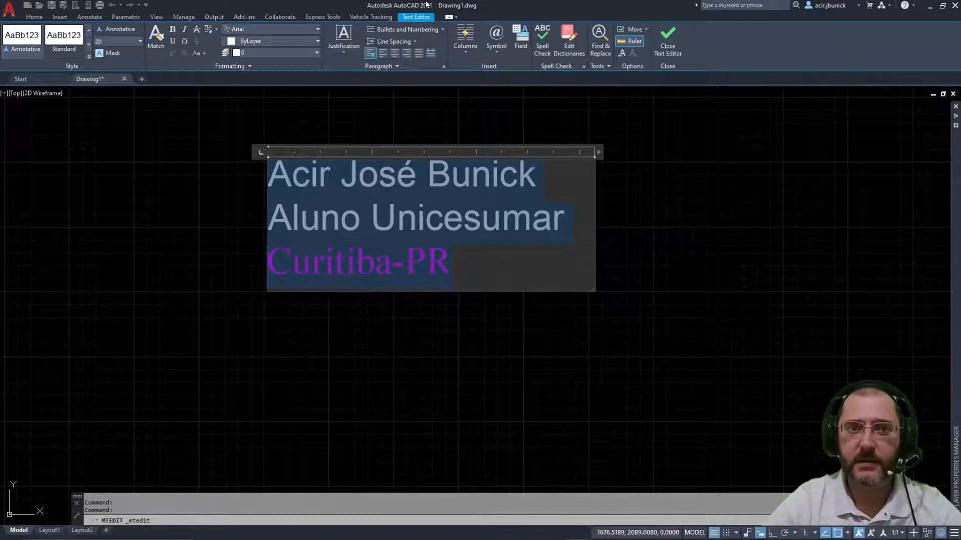
left_click(440, 30)
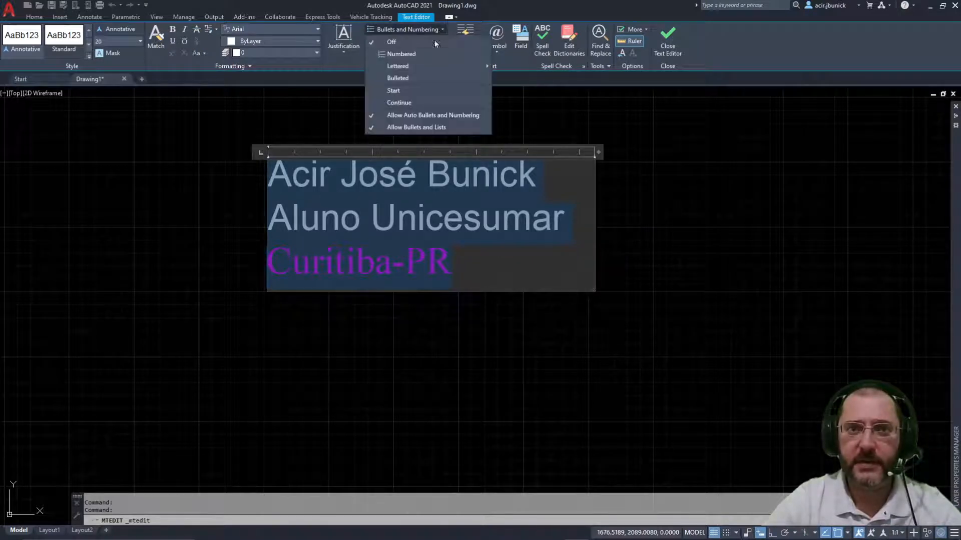
left_click(403, 54)
left_click(404, 55)
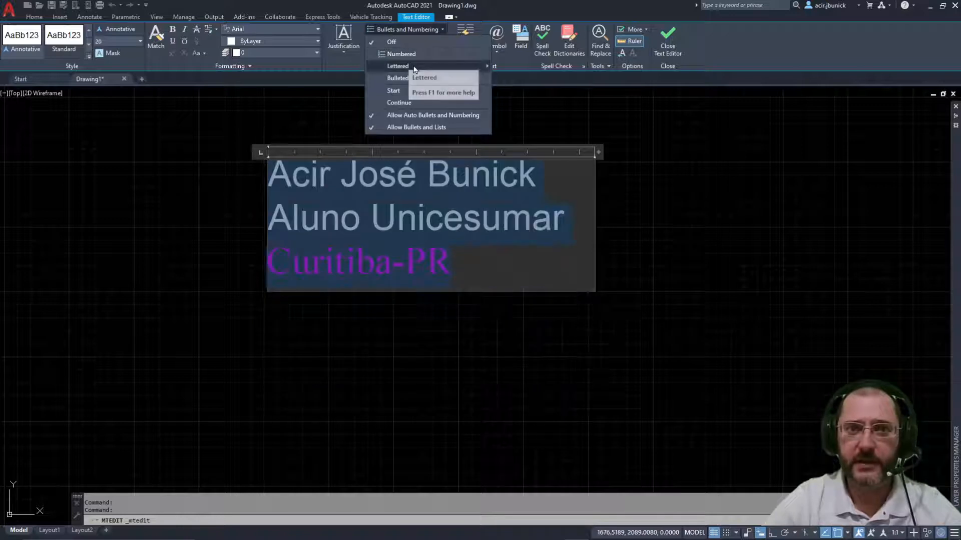
left_click(510, 70)
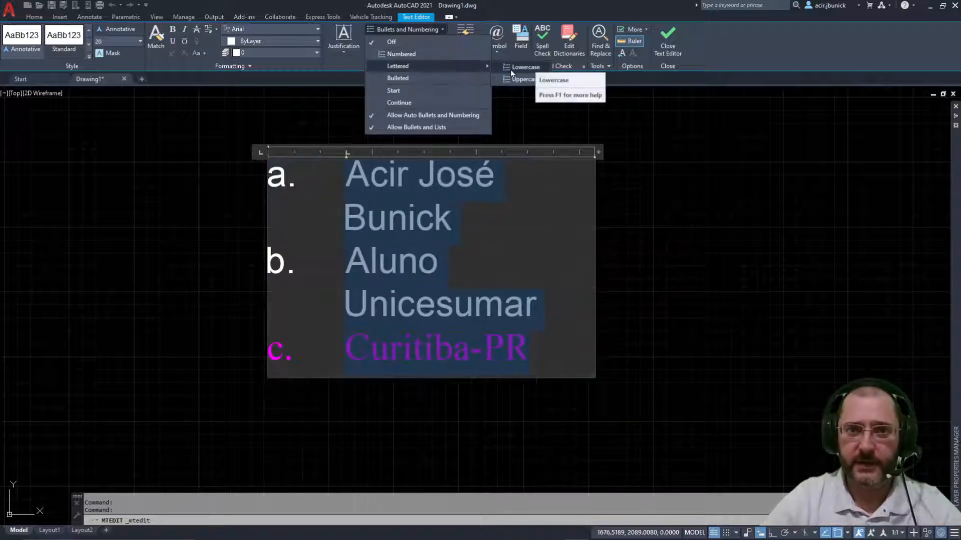
left_click(514, 80)
left_click(400, 78)
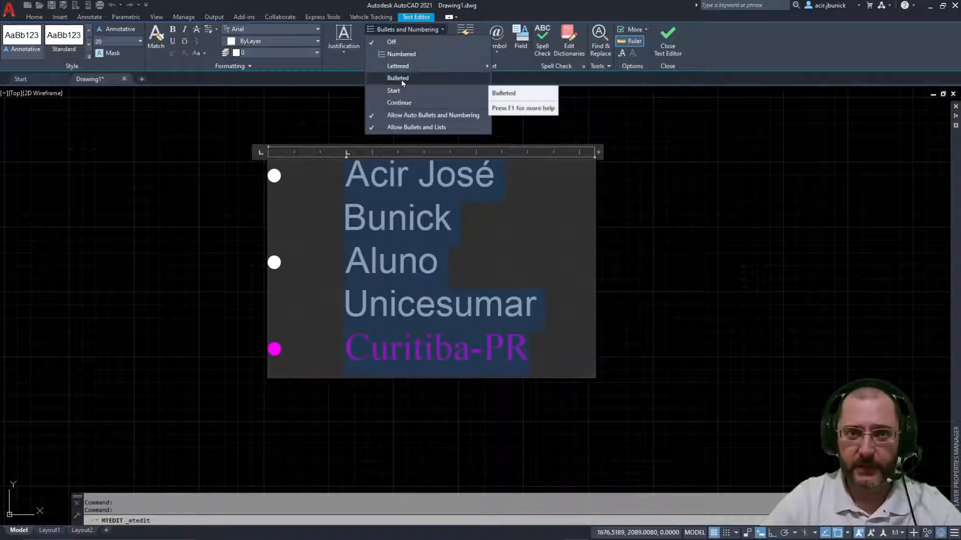
left_click(400, 79)
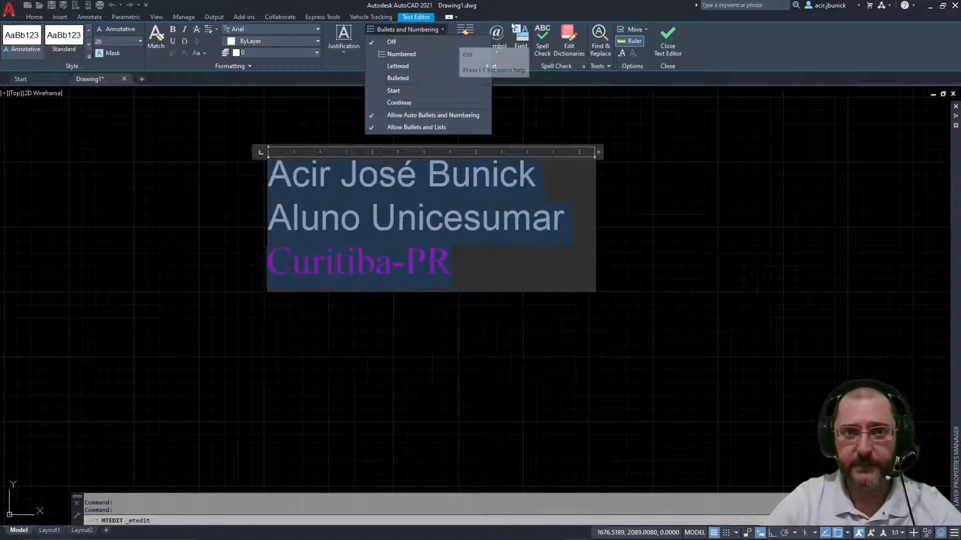
left_click(370, 45)
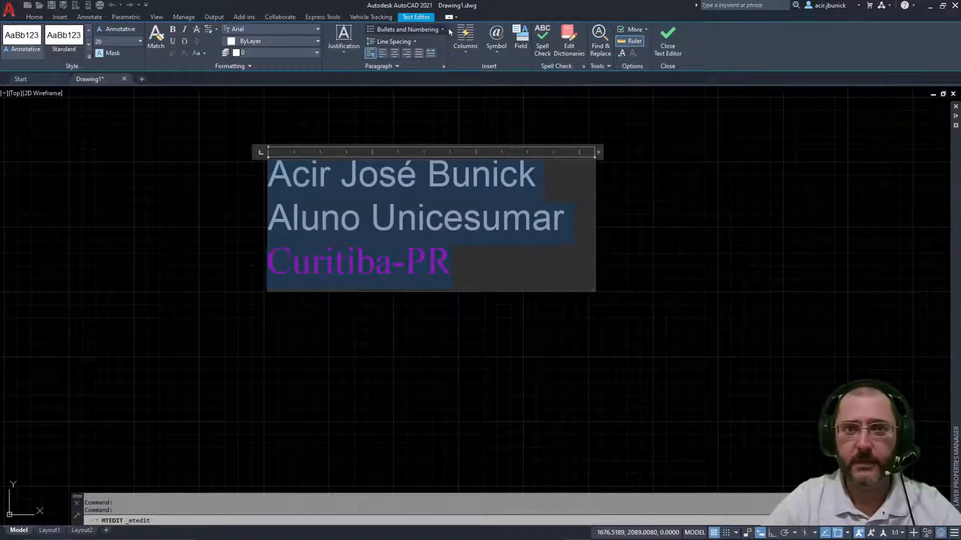
left_click(416, 40)
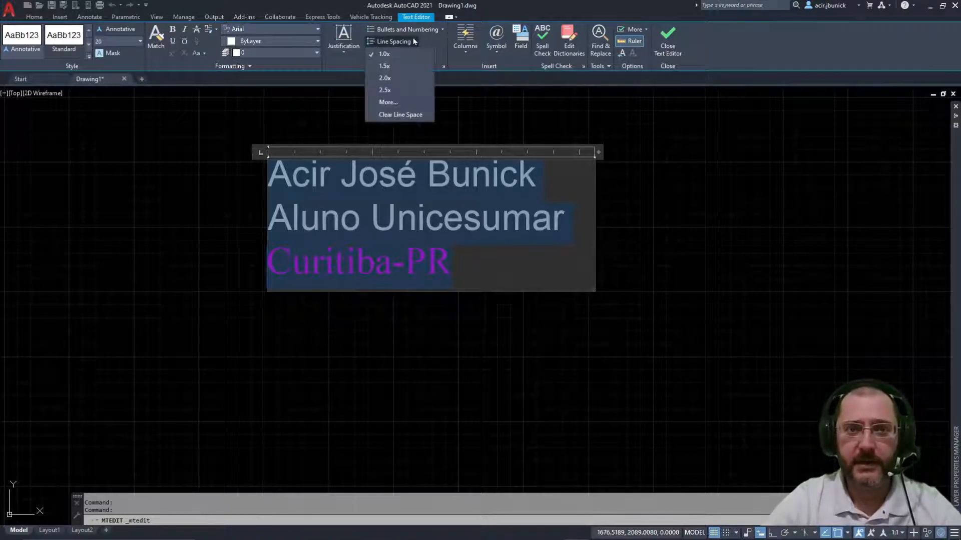
left_click(384, 66)
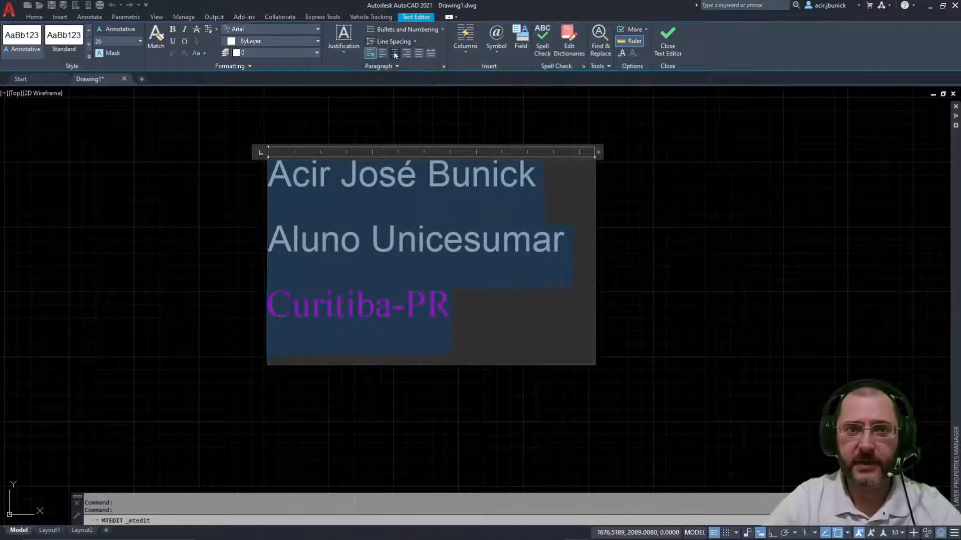
left_click(398, 44)
left_click(384, 89)
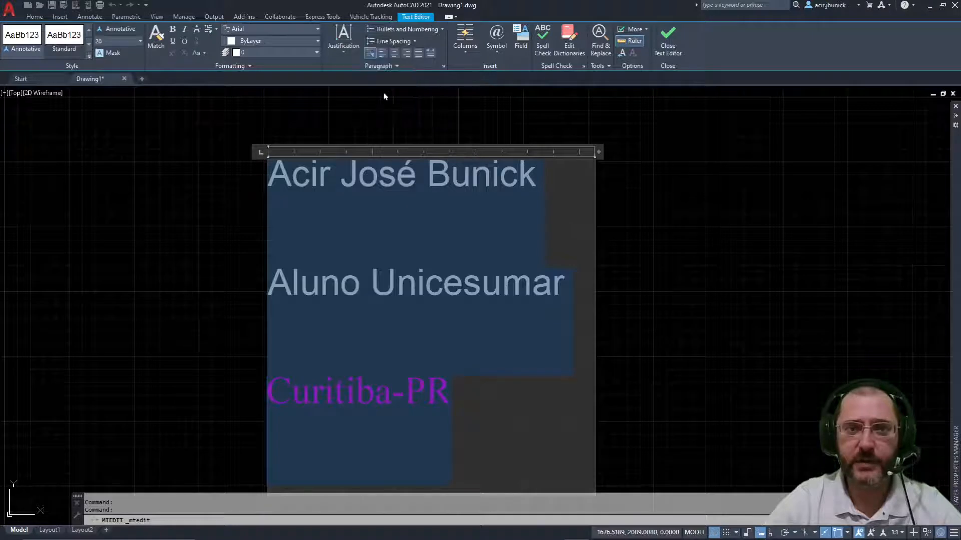
left_click(395, 42)
left_click(380, 54)
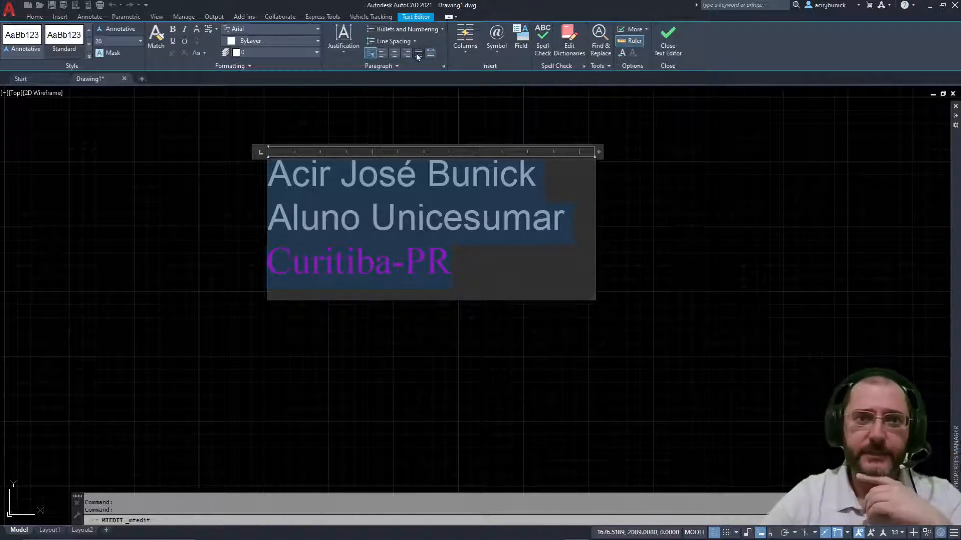
Step: Select all three lines and remove character formatting to drop the magenta Times New Roman styling
left_click_drag(453, 264, 208, 172)
left_click(452, 264)
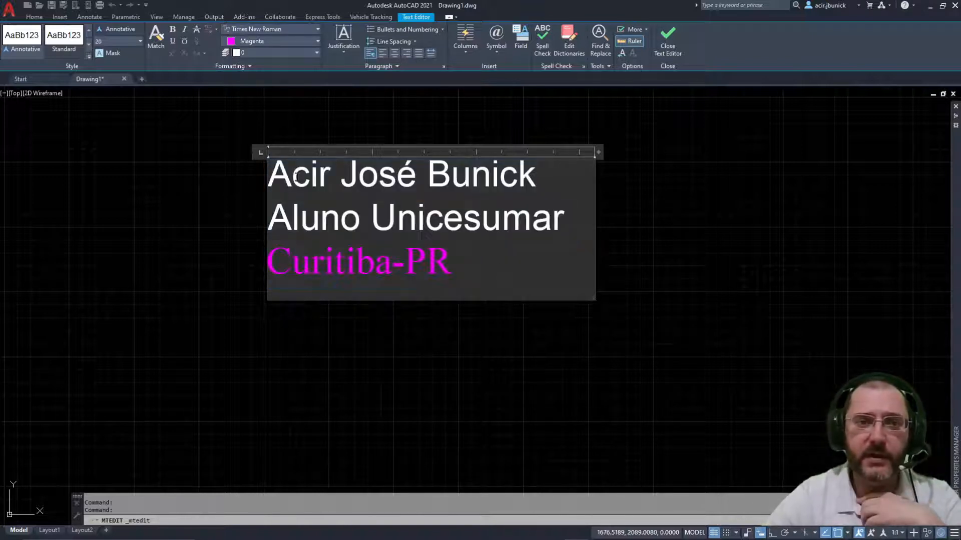
left_click_drag(293, 175, 474, 172)
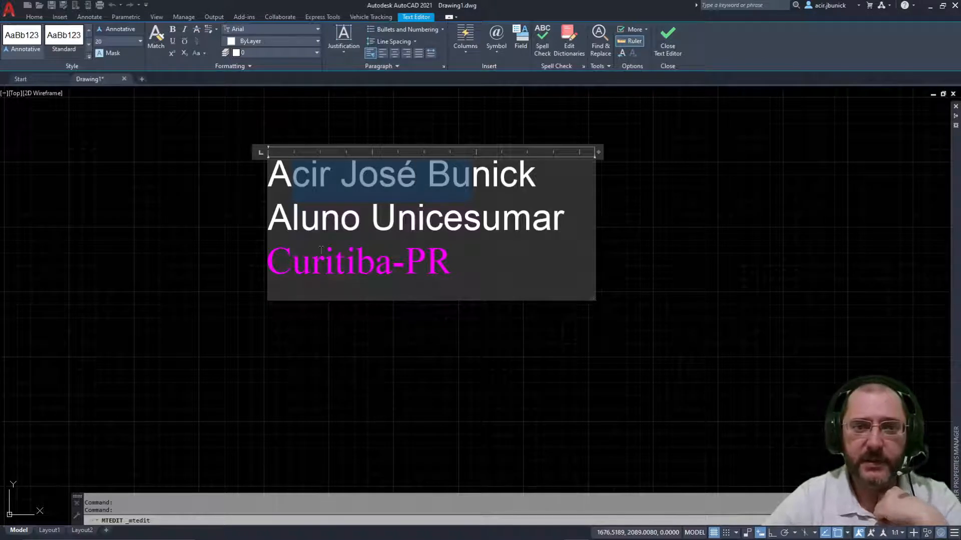
left_click_drag(293, 263, 362, 260)
left_click_drag(474, 266, 221, 190)
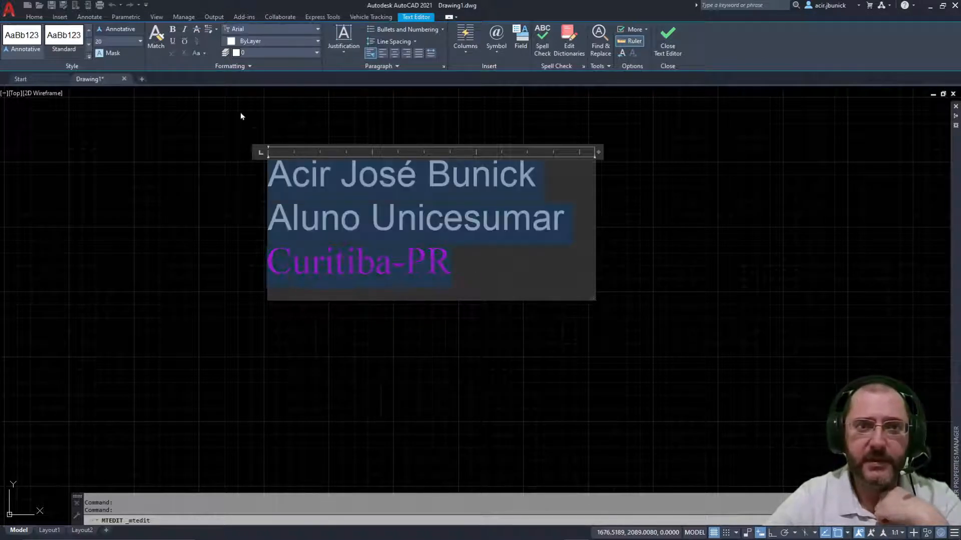
left_click(215, 29)
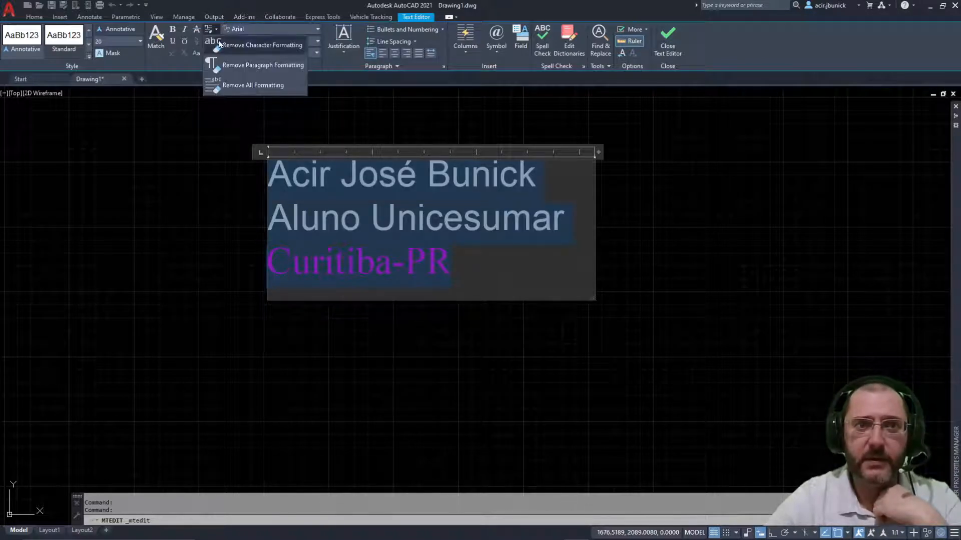
left_click(221, 50)
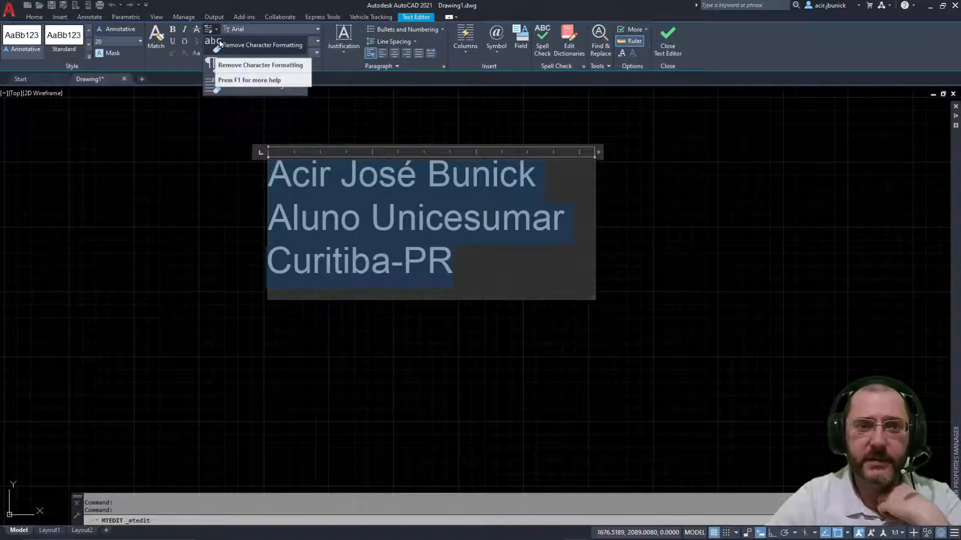
left_click(233, 47)
Step: Reselect all three lines of the now plain Arial text
left_click_drag(449, 247, 237, 184)
left_click(526, 285)
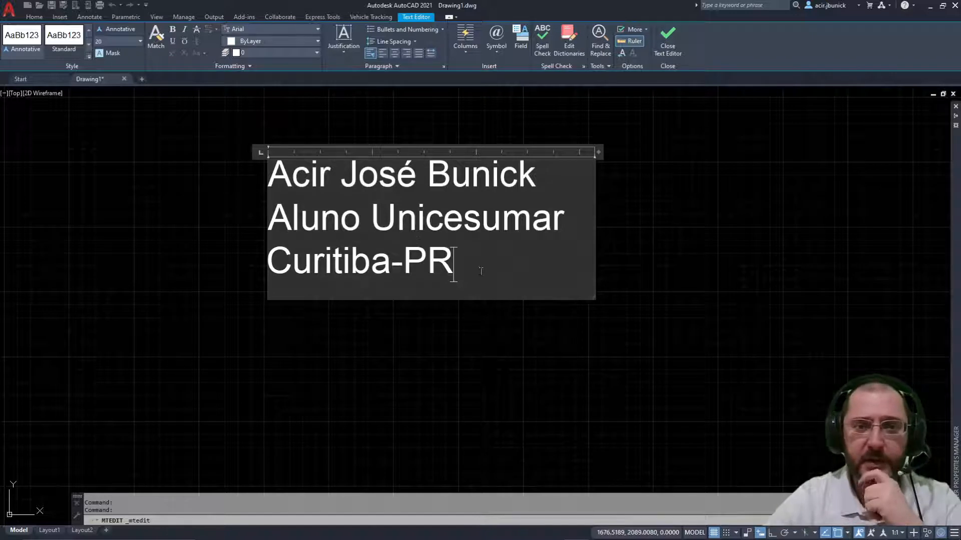
left_click_drag(471, 269, 245, 181)
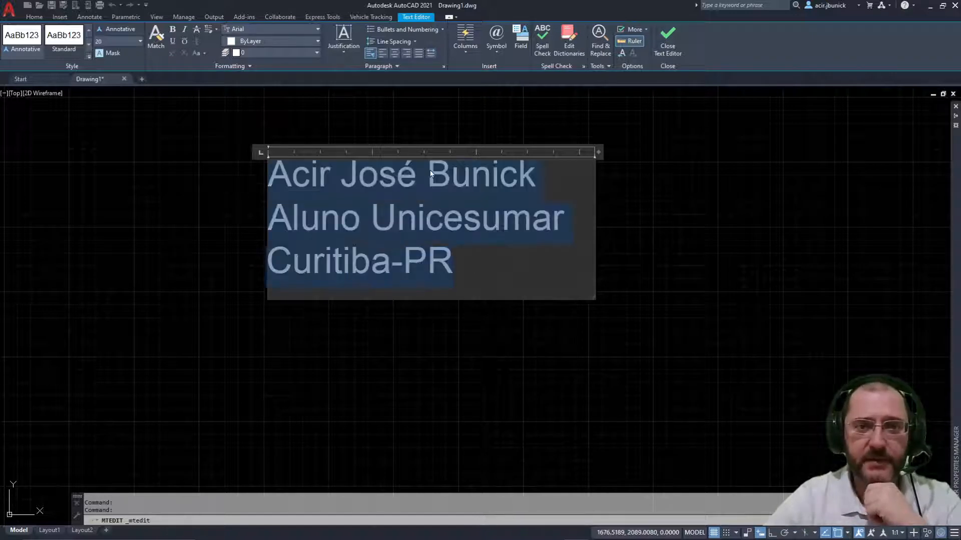
left_click(472, 270)
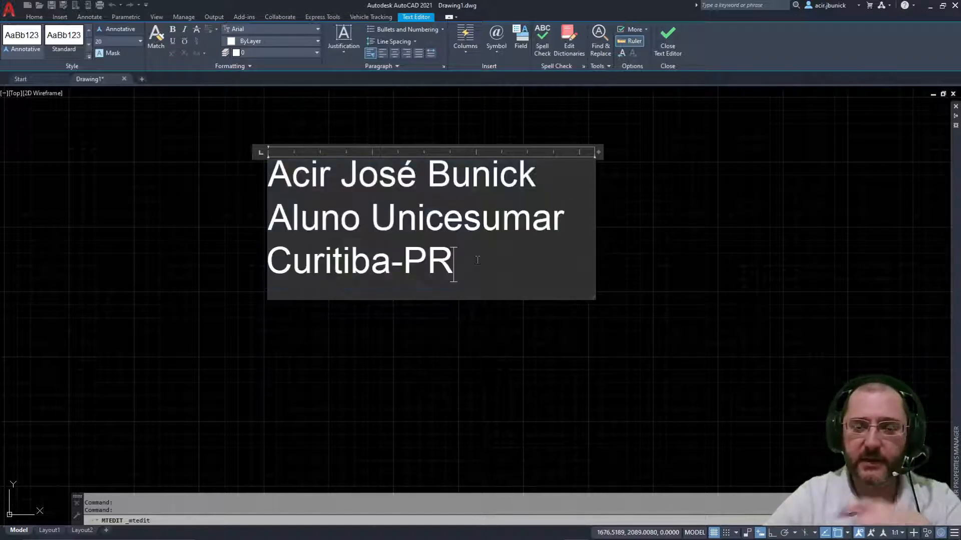
left_click_drag(470, 267, 247, 170)
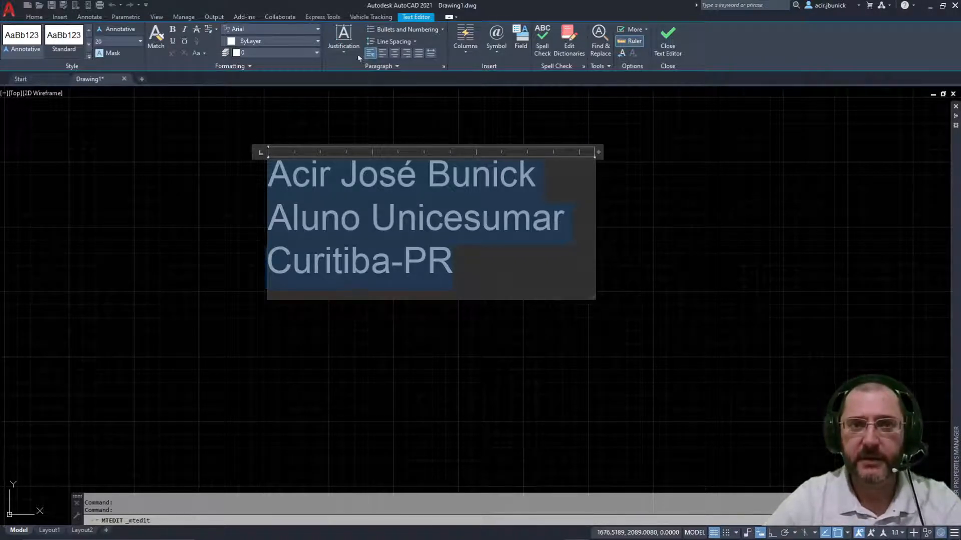
Step: Try center and right alignment on the selected lines, then left-align all three
left_click(394, 54)
left_click(408, 53)
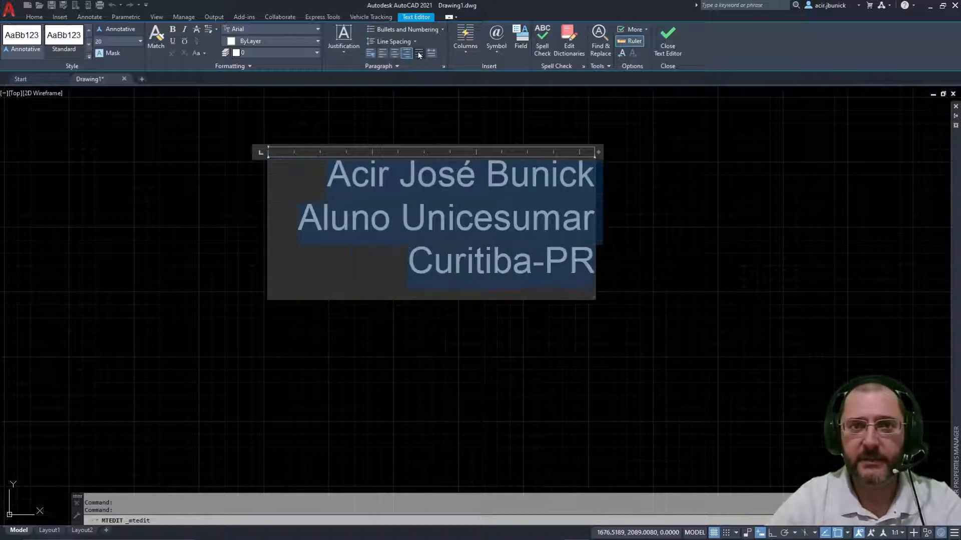
left_click(382, 53)
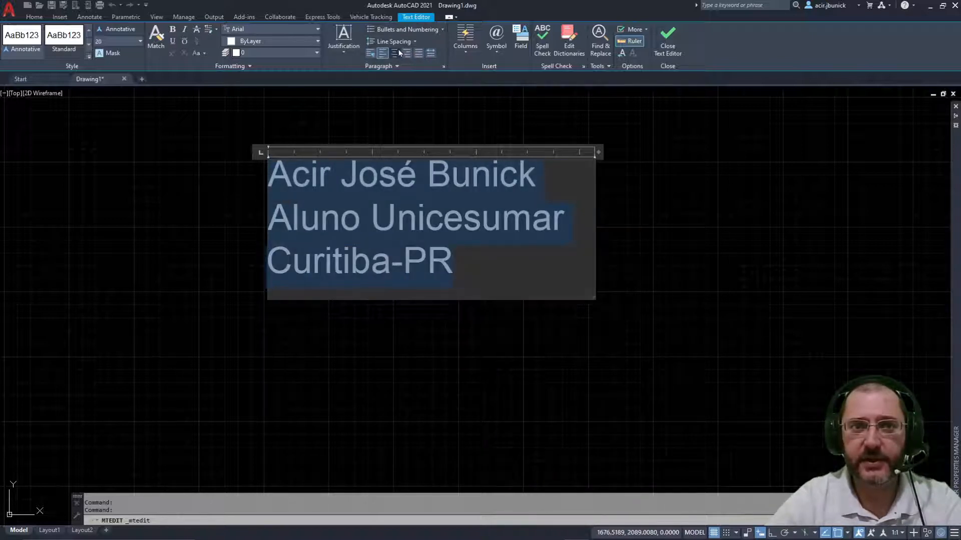
left_click(341, 51)
left_click(345, 52)
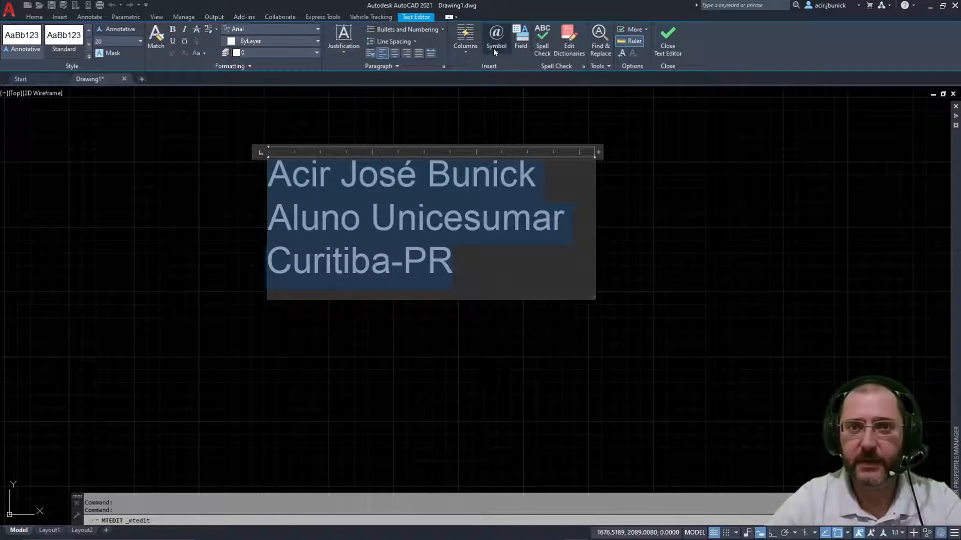
left_click(518, 256)
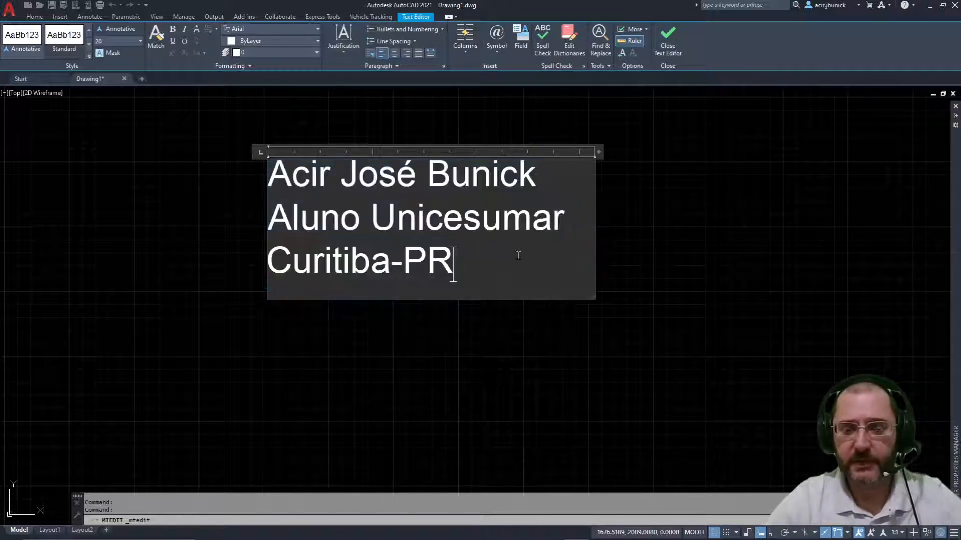
left_click(506, 50)
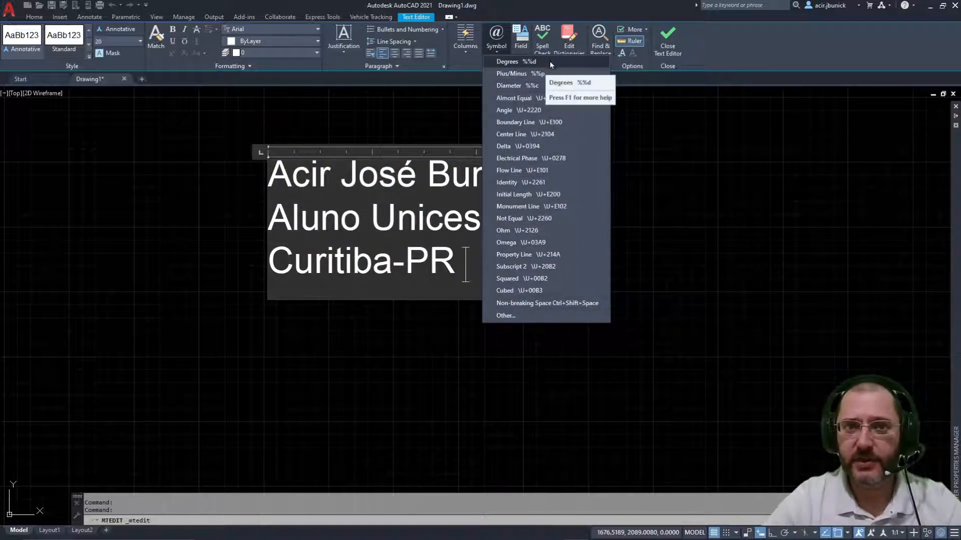
left_click(543, 73)
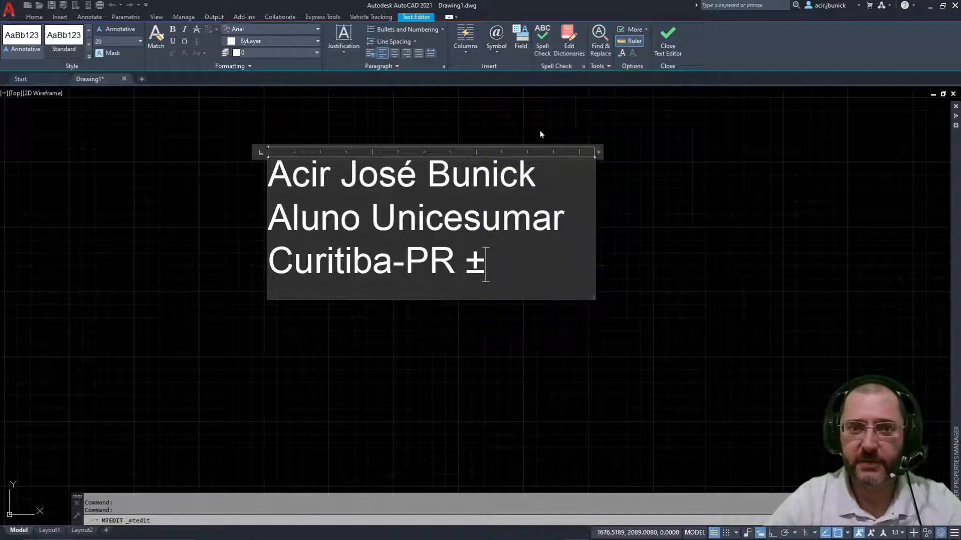
left_click(499, 47)
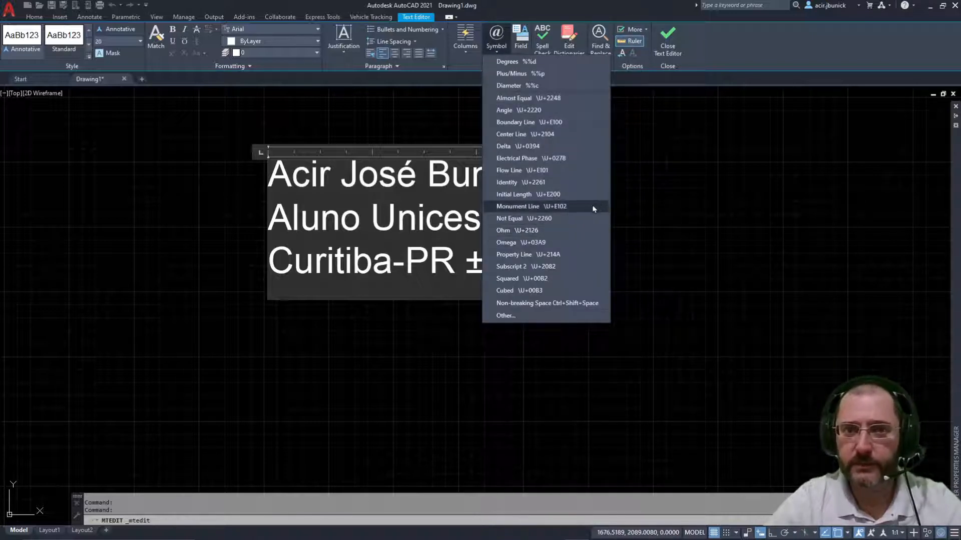
left_click(548, 137)
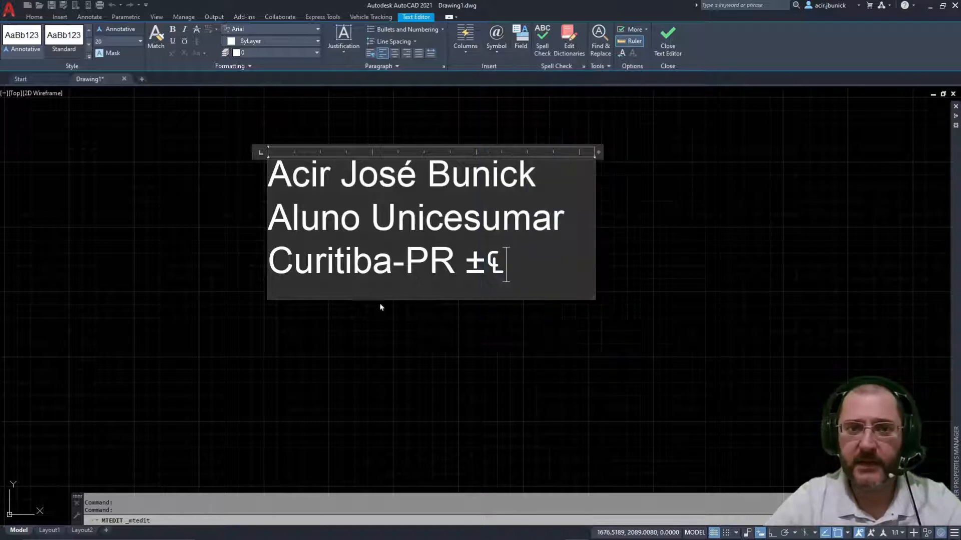
left_click(497, 50)
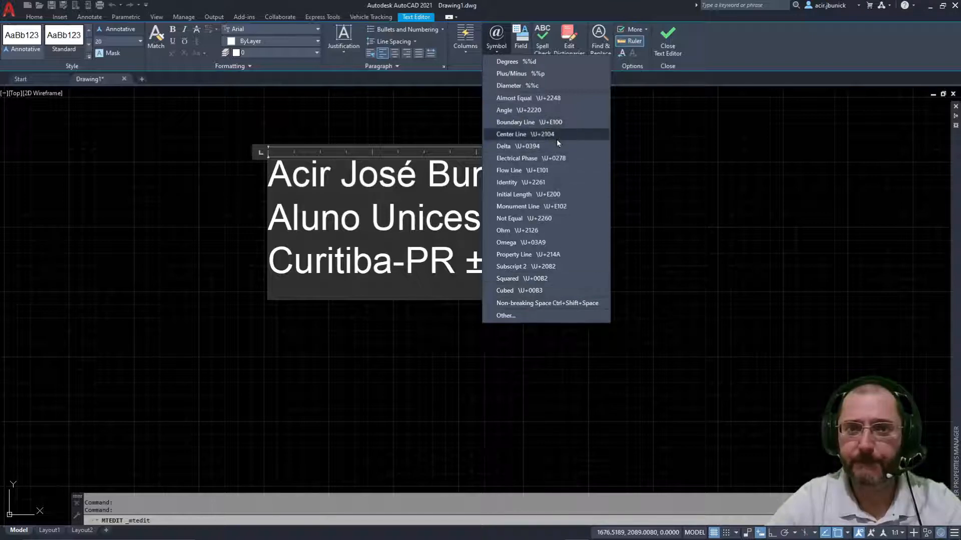
left_click(523, 146)
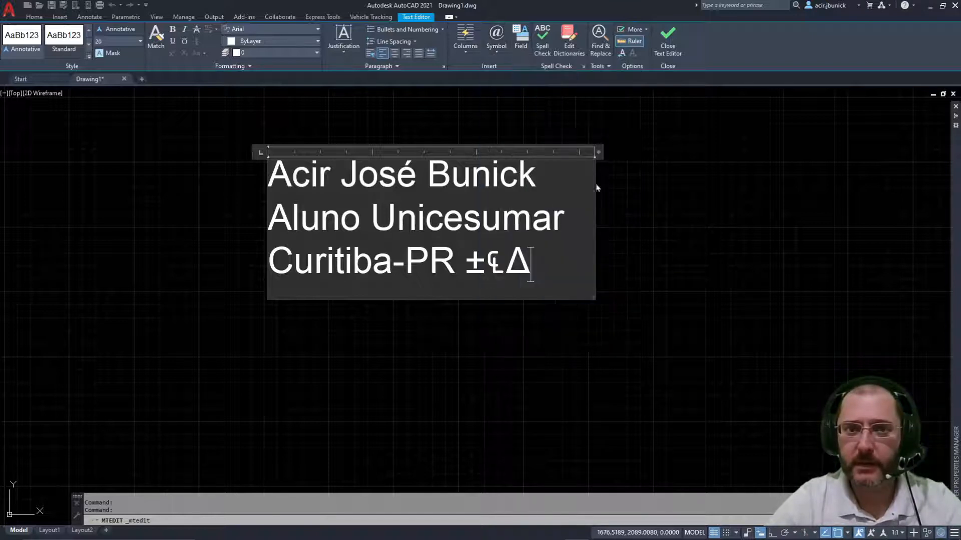
left_click(493, 48)
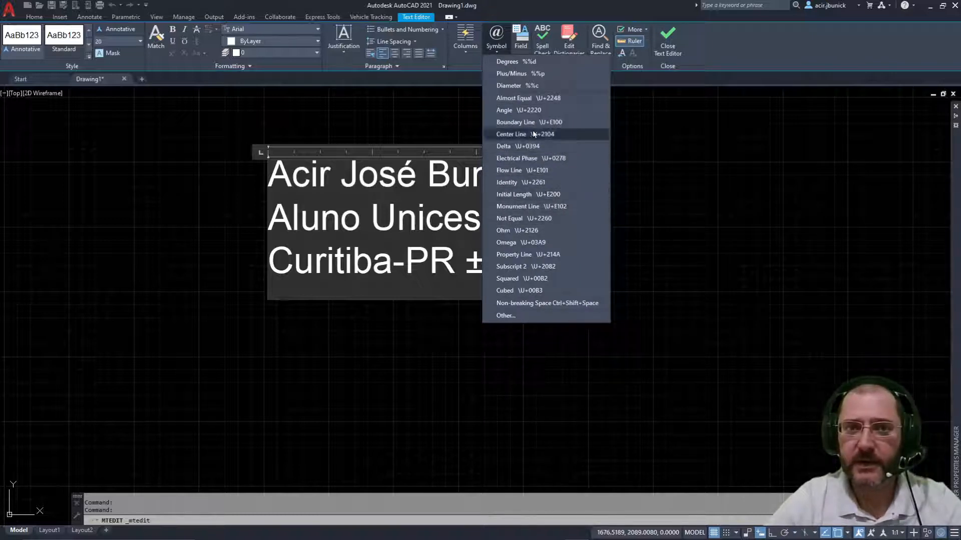
left_click(519, 64)
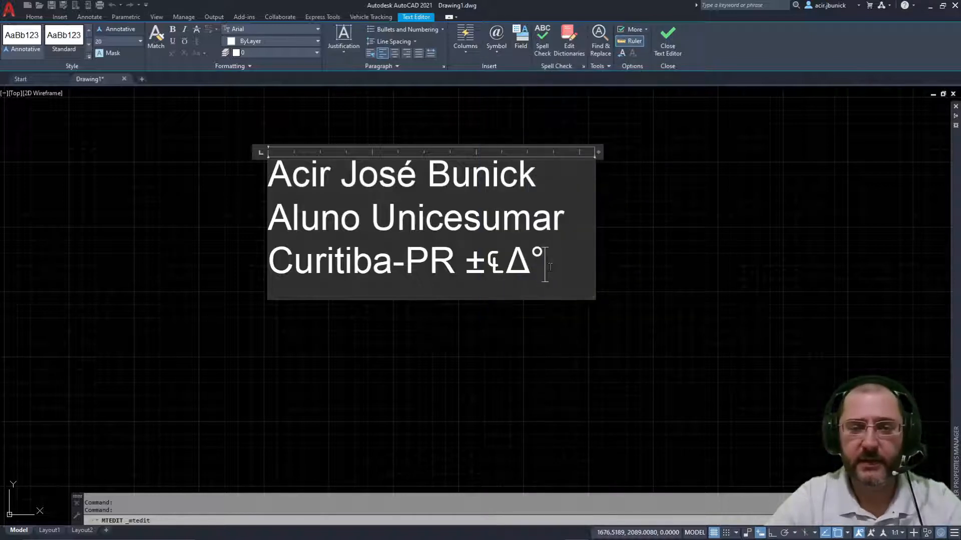
left_click_drag(549, 266, 459, 265)
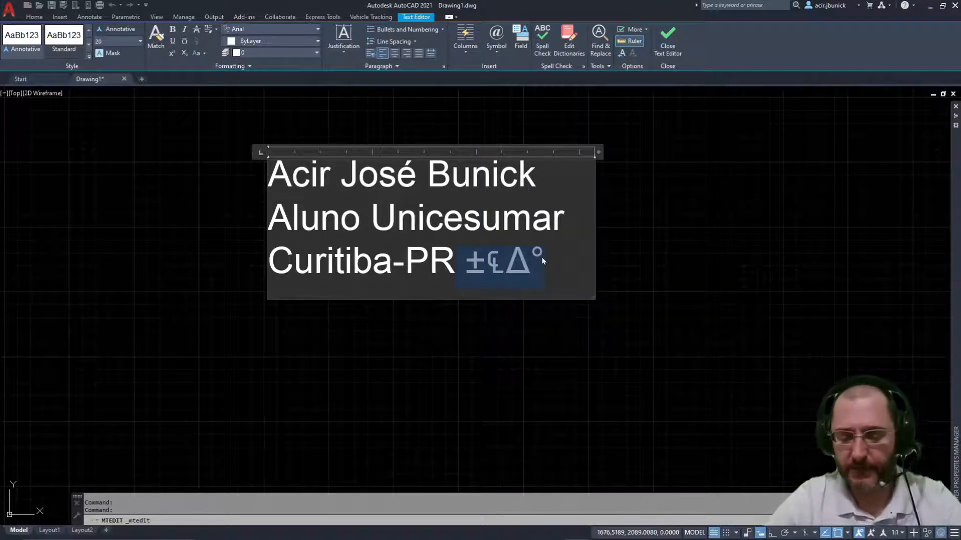
key("Delete")
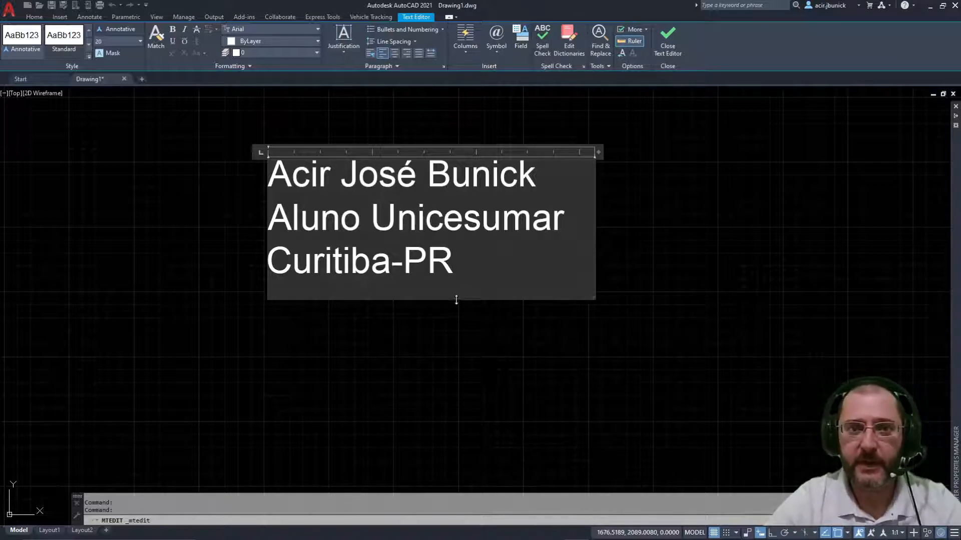
Step: Place the cursor at the end of Curitiba-PR and start a new fourth line
left_click_drag(456, 300, 500, 155)
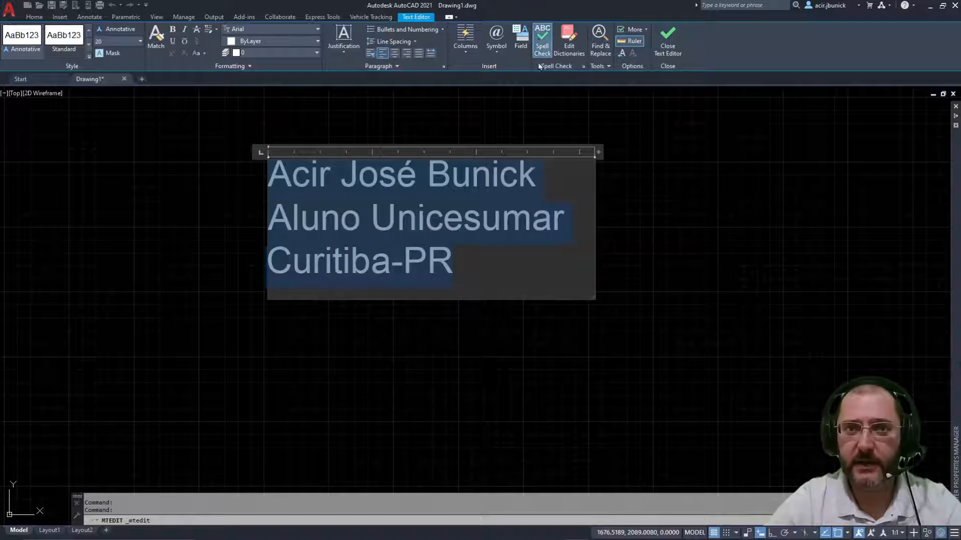
left_click(509, 275)
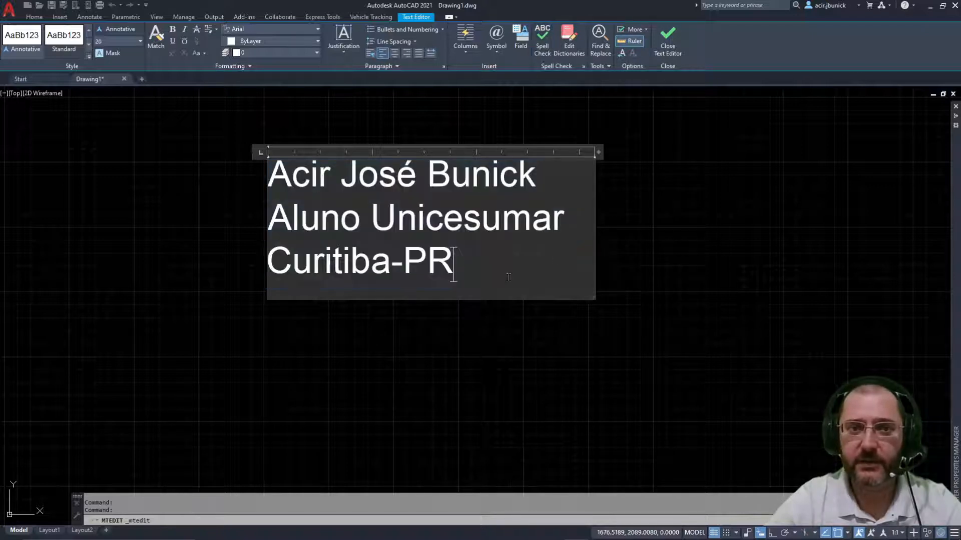
mouse_move(474, 272)
left_mouse_down()
mouse_move(236, 163)
mouse_move(468, 280)
left_mouse_up()
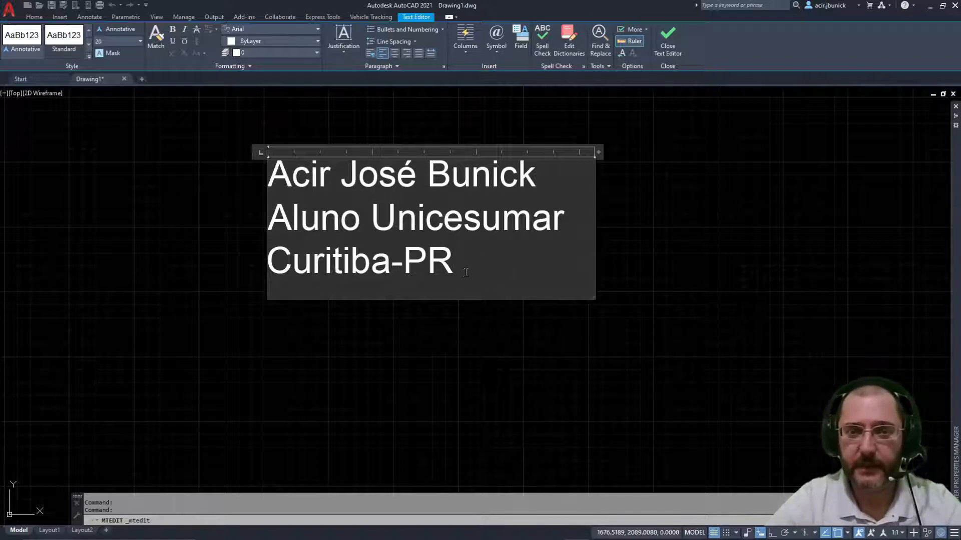
key("Return")
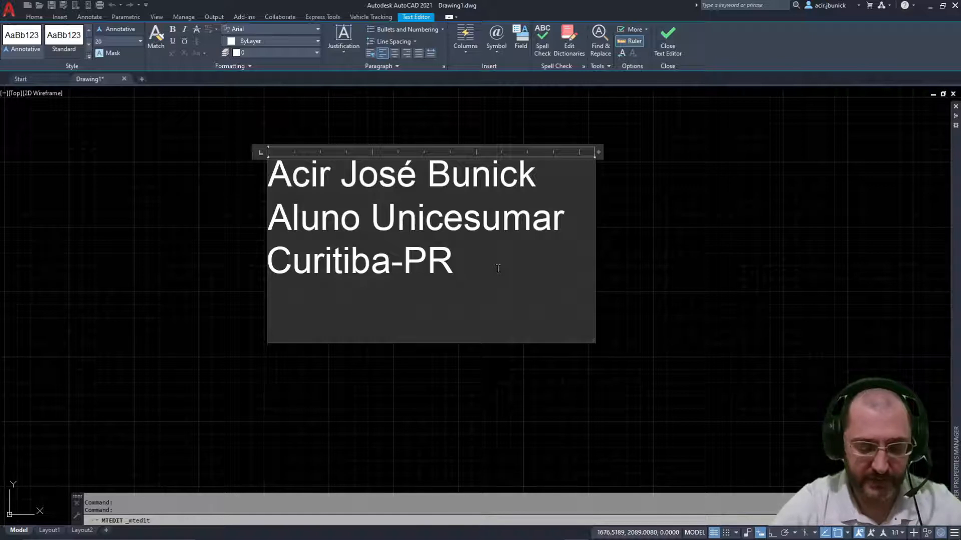
Step: Type banbu on the new line, enable spell check and correct it to bambu
type("banbu")
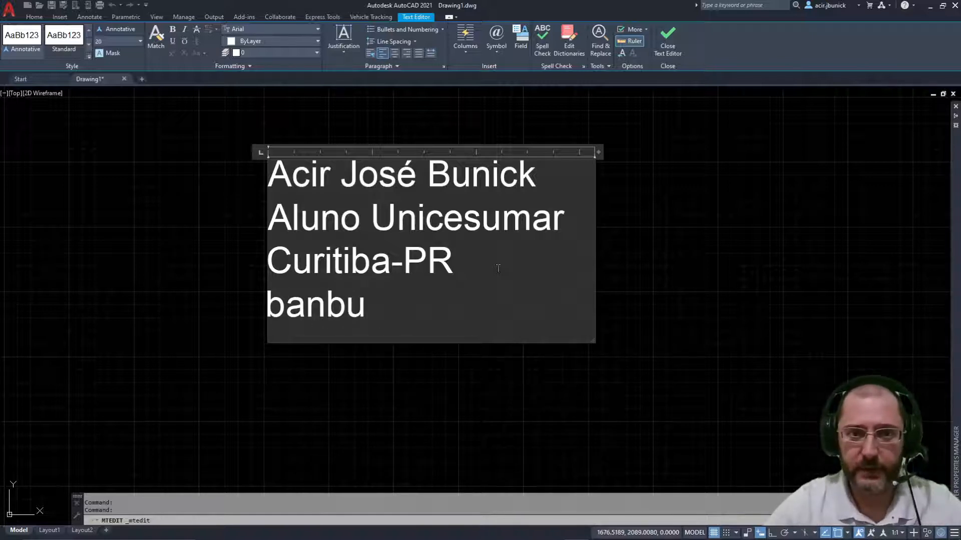
left_click(540, 48)
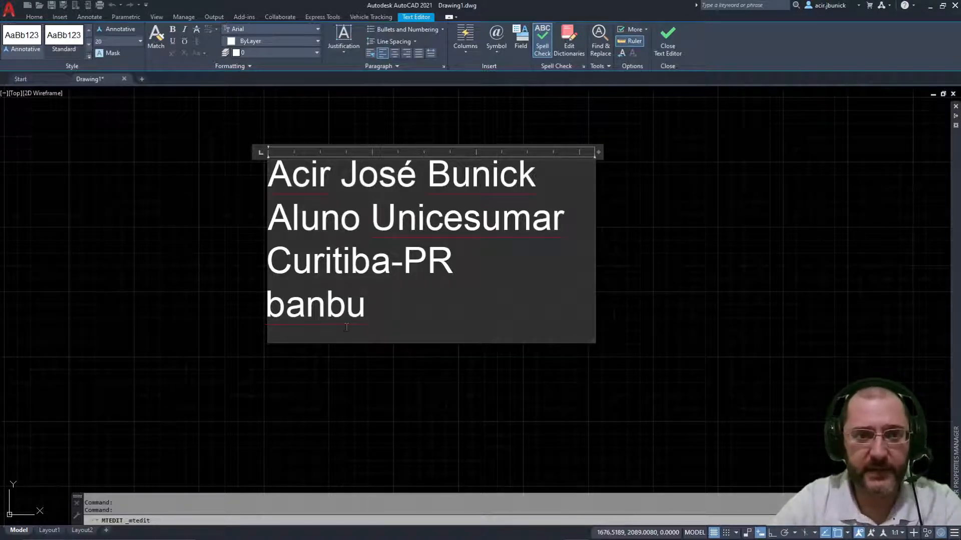
right_click(343, 310)
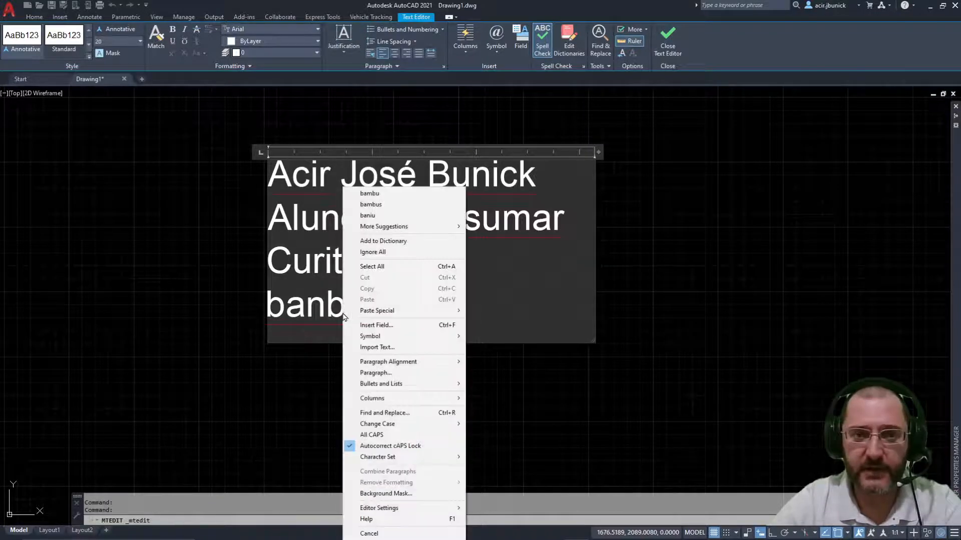
left_click(428, 194)
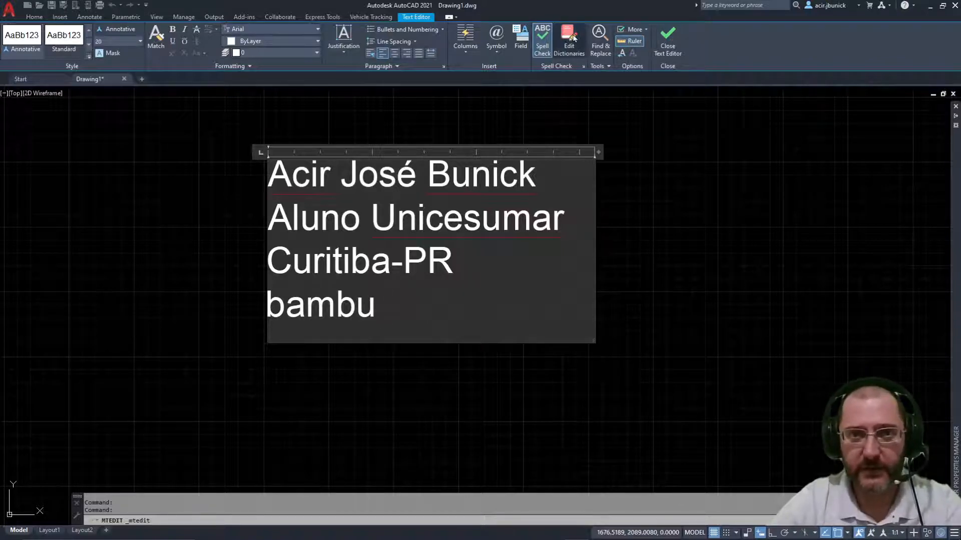
left_click(555, 54)
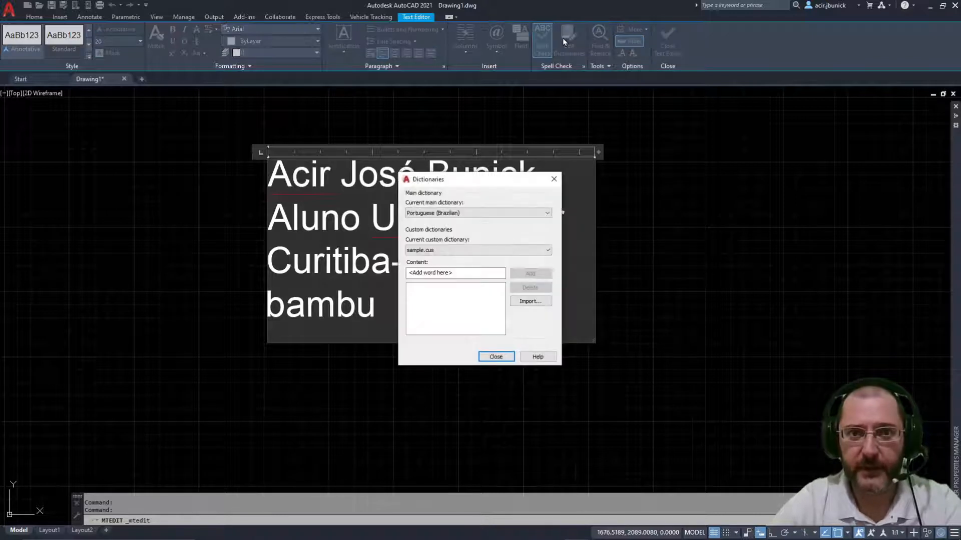
Step: Keep Portuguese (Brazilian) as main dictionary and sample.cus as custom dictionary, then close the dialog
left_click(450, 214)
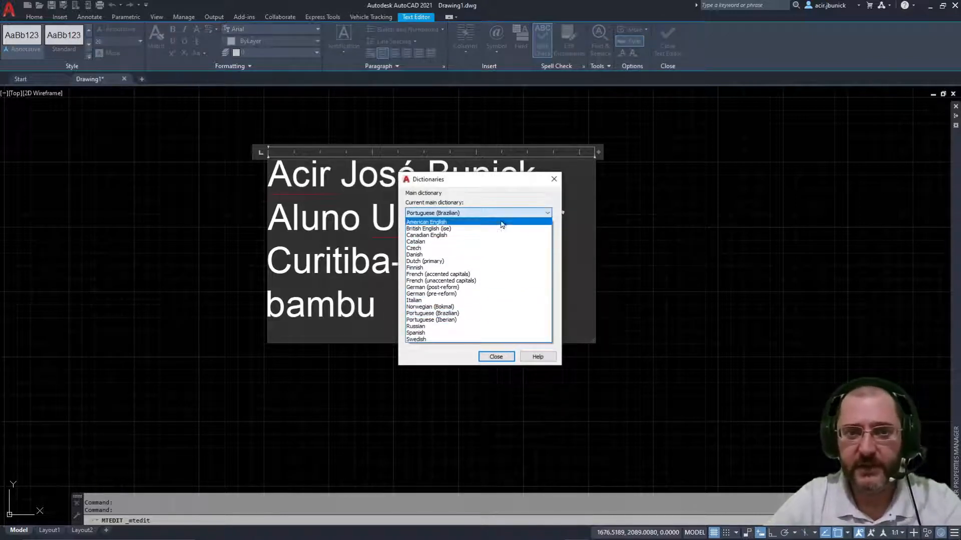
left_click(468, 314)
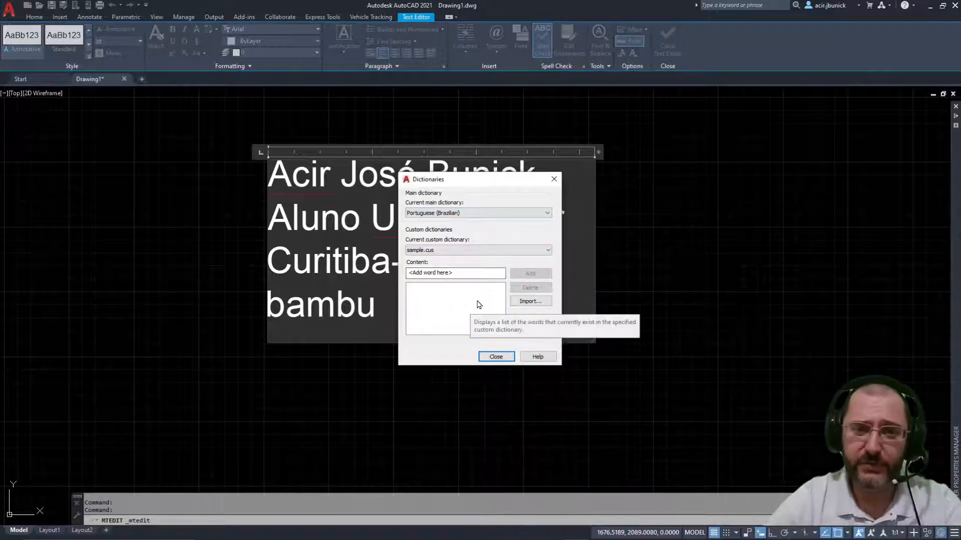
left_click(523, 250)
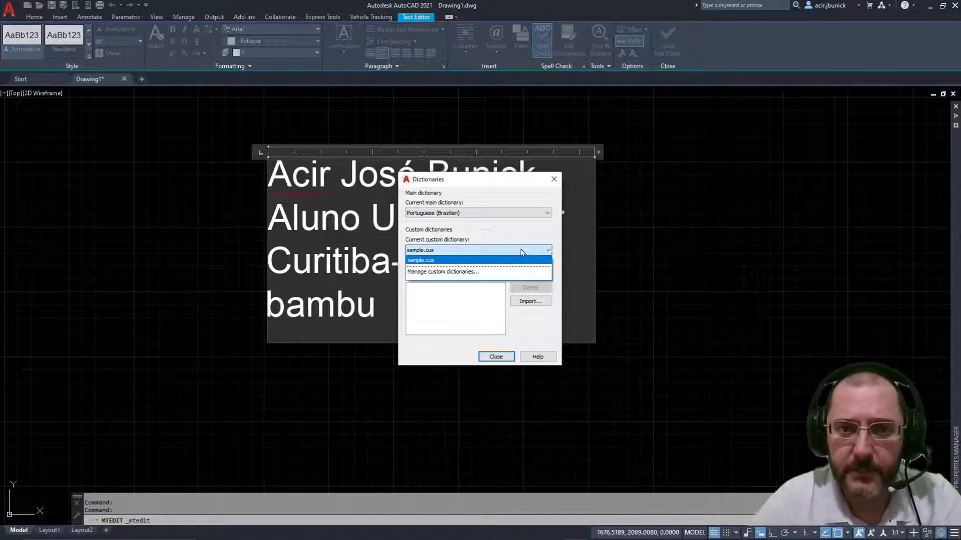
left_click(522, 253)
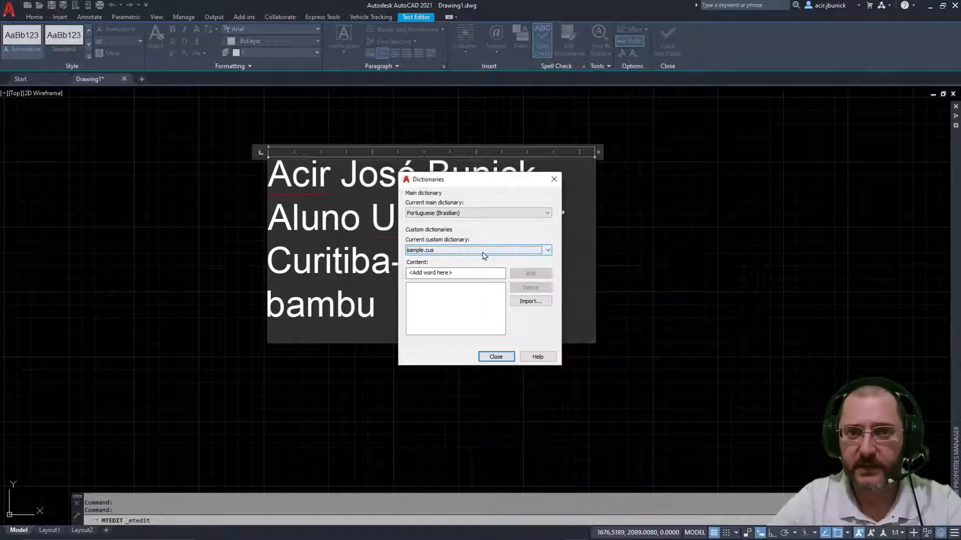
left_click(450, 253)
left_click(450, 253)
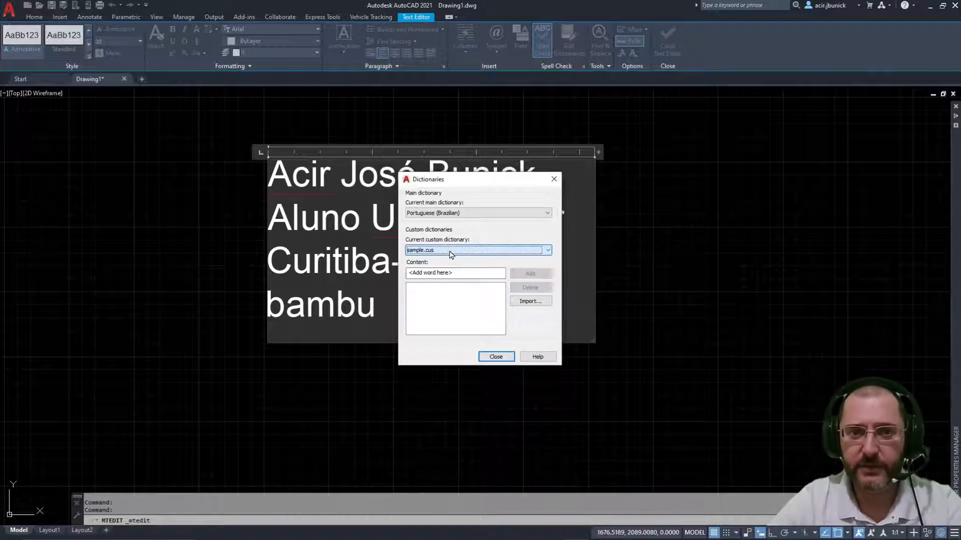
left_click(451, 255)
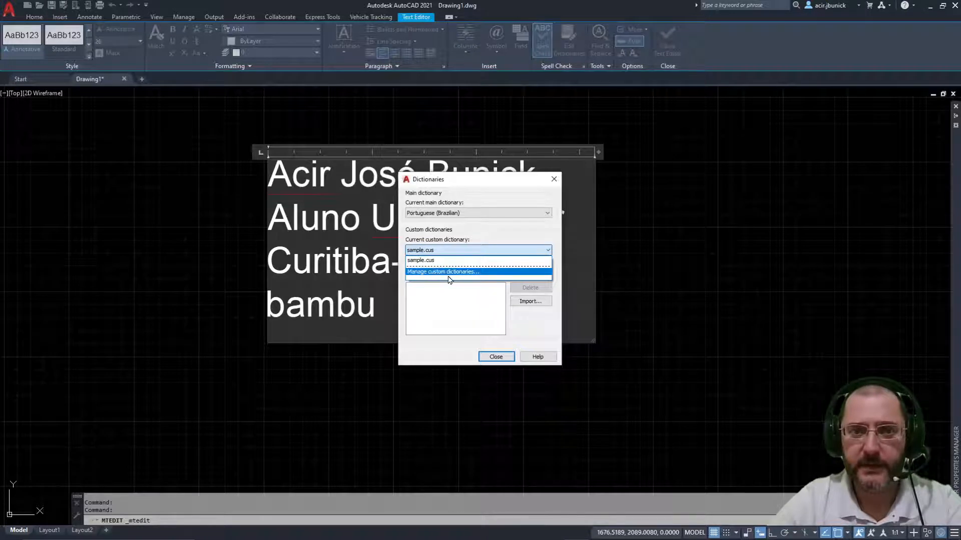
left_click(481, 257)
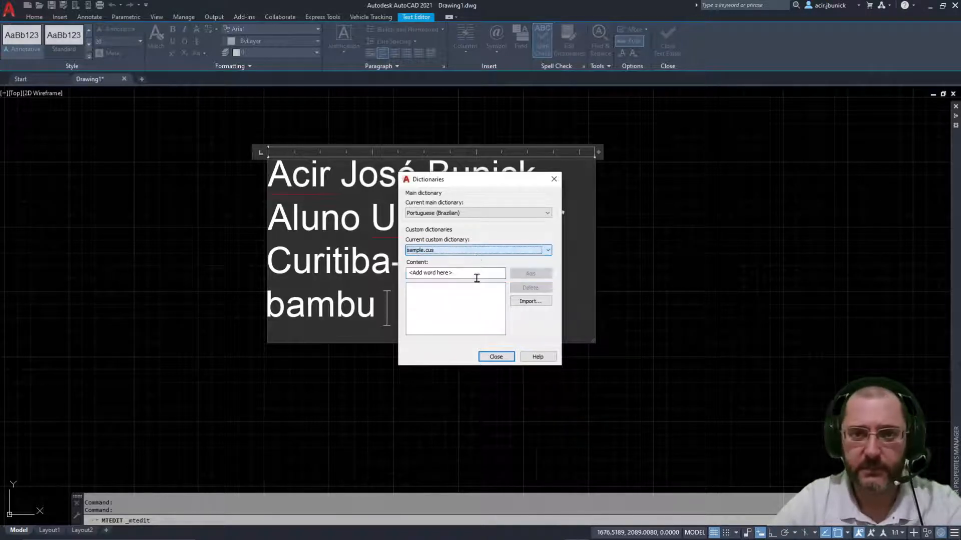
left_click(496, 359)
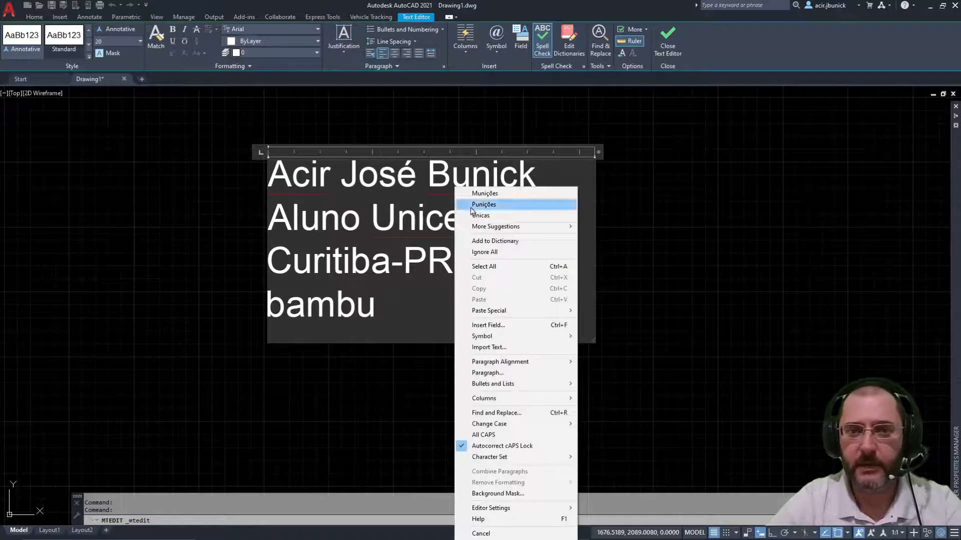
Step: Add the author's first name and surname to the spelling dictionary
right_click(449, 173)
right_click(298, 185)
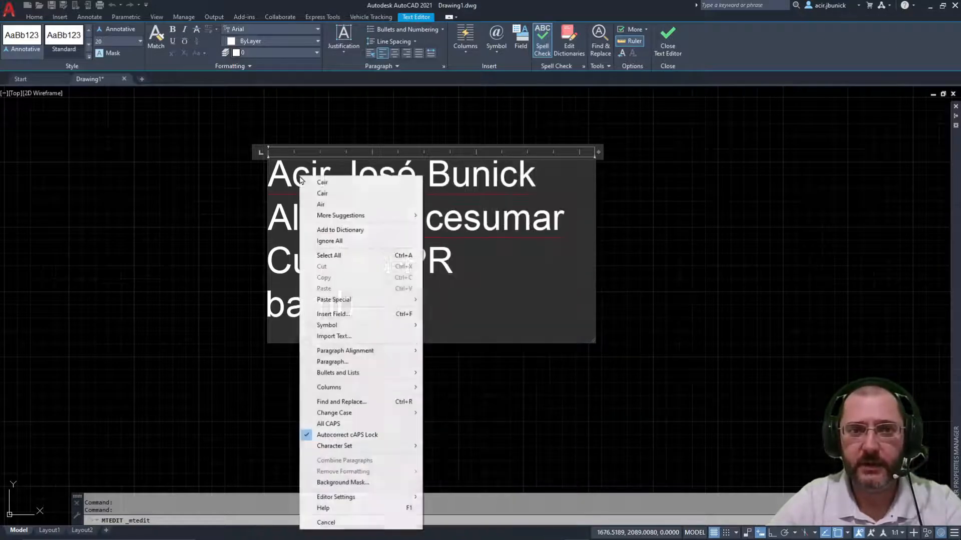
right_click(475, 189)
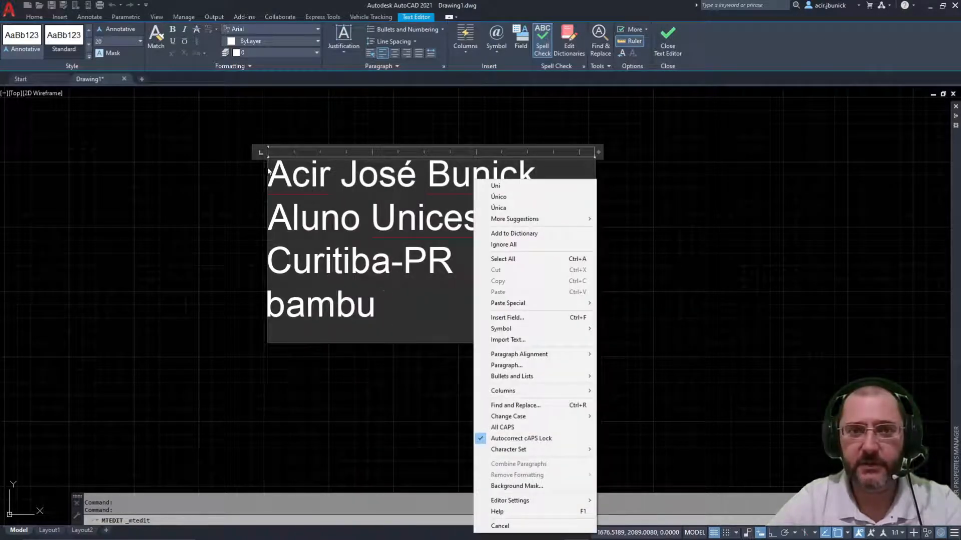
right_click(306, 184)
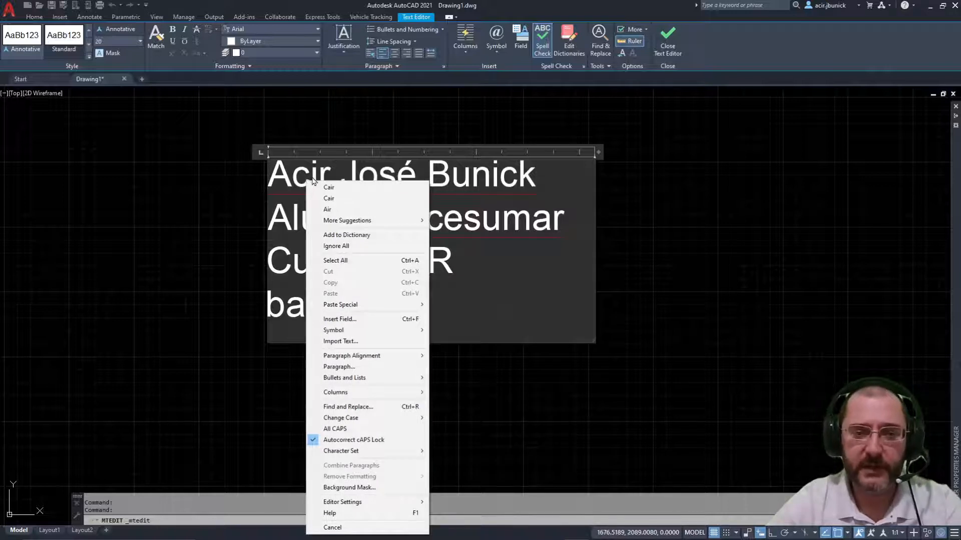
left_click(364, 234)
right_click(474, 186)
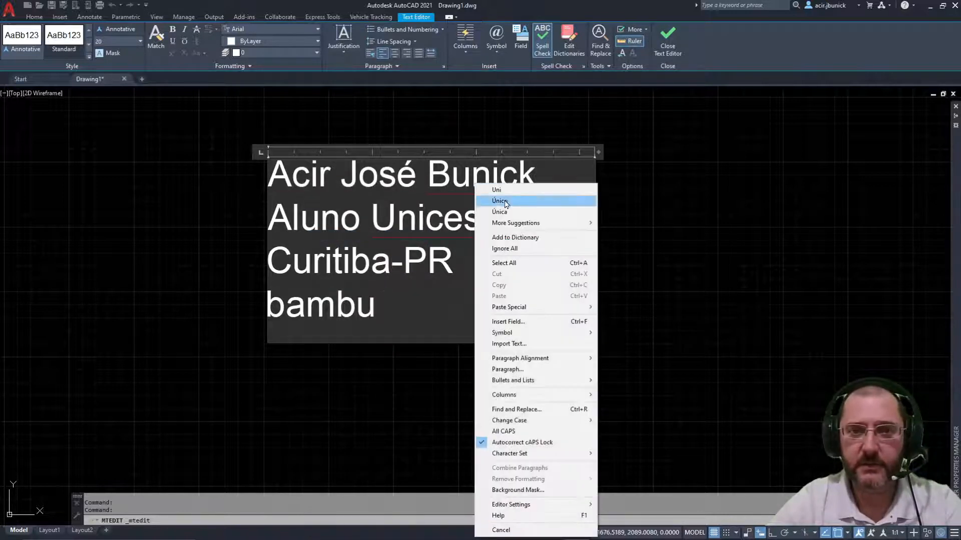
left_click(529, 242)
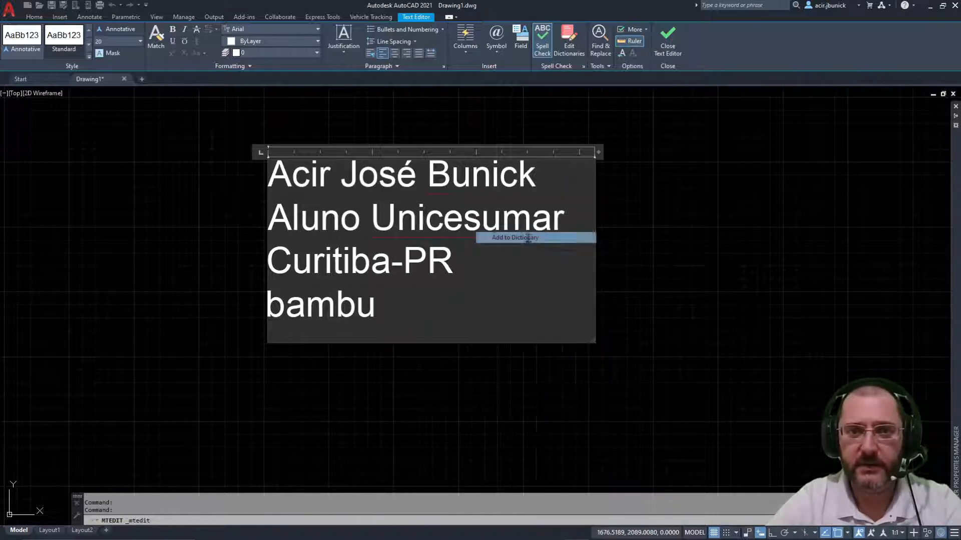
Step: Ignore all occurrences of Unicesumar in the spell check
right_click(420, 222)
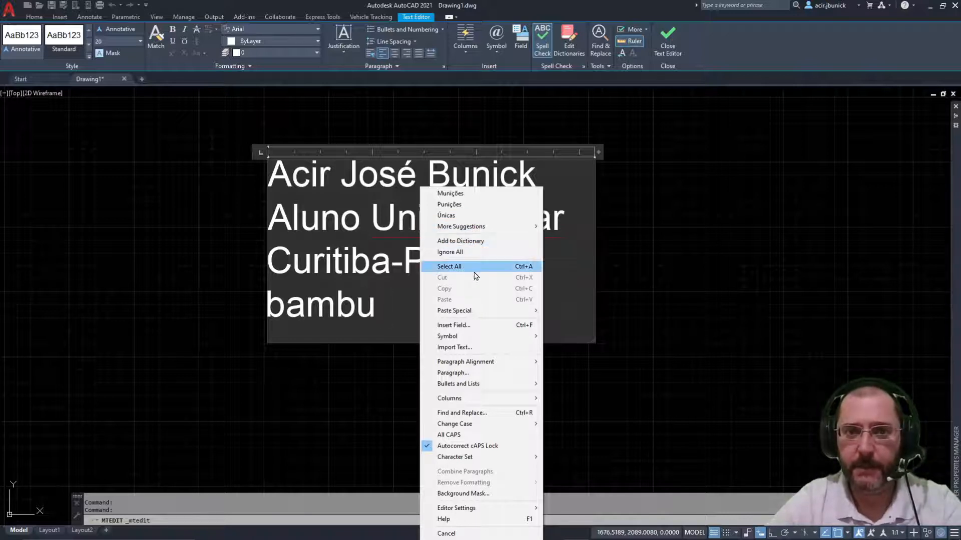
mouse_move(462, 229)
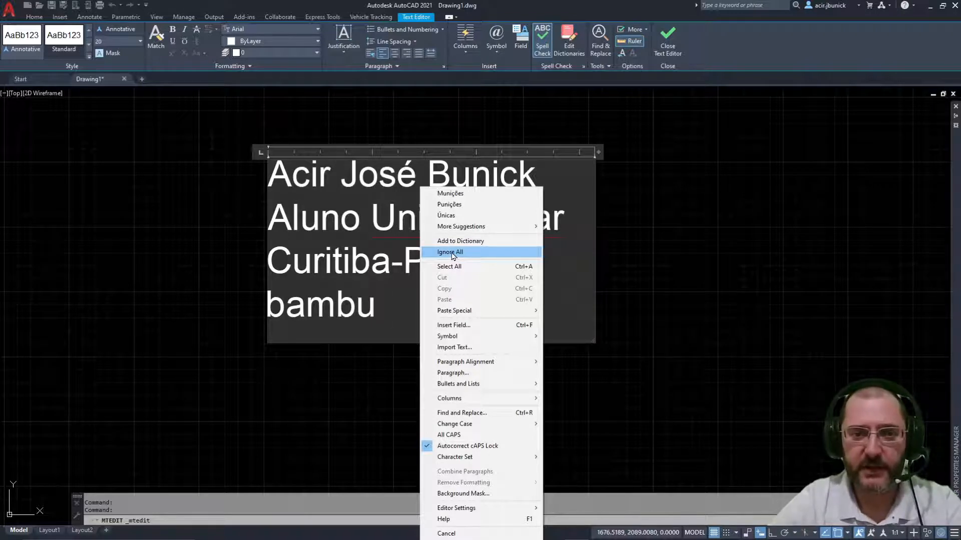
left_click(452, 256)
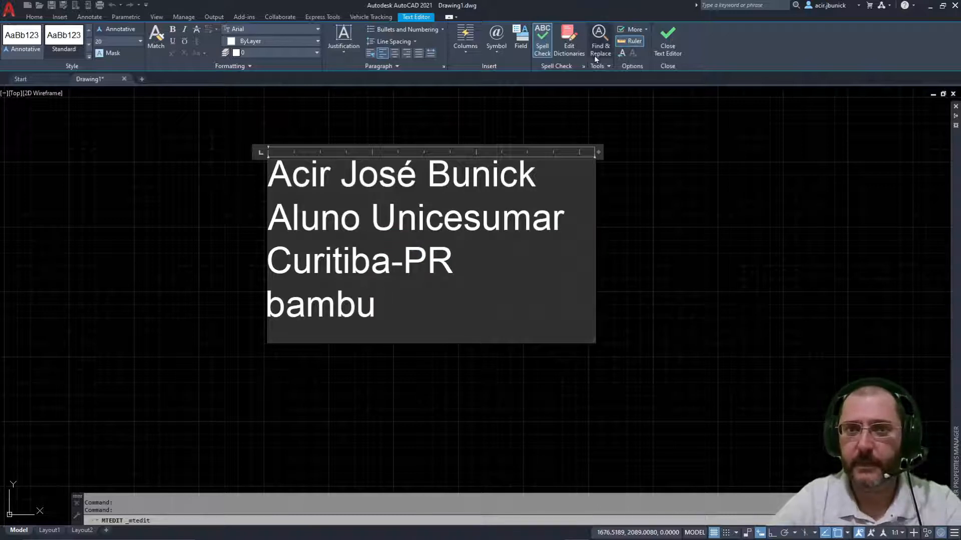
left_click(598, 39)
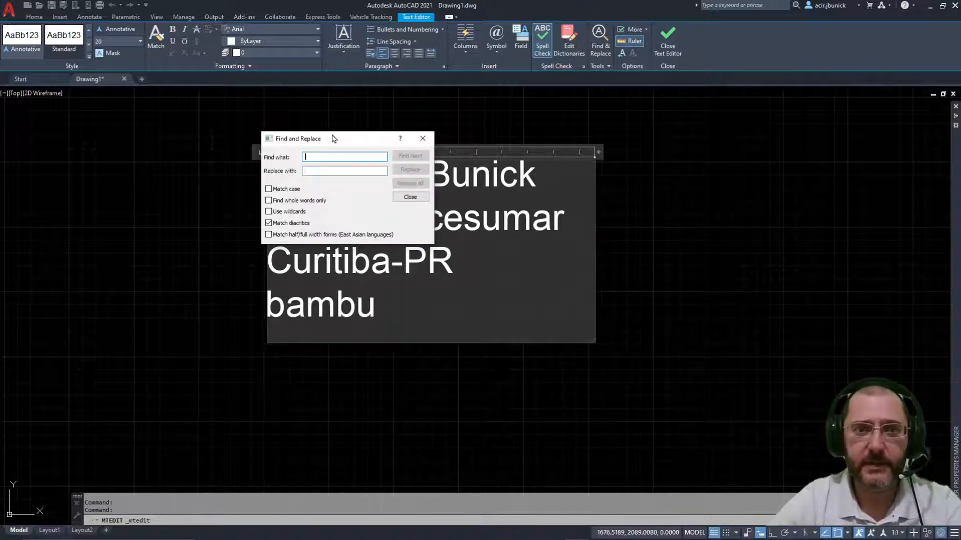
Step: Replace all occurrences of bambu with taquara, confirming the single replacement
left_click_drag(334, 139, 593, 170)
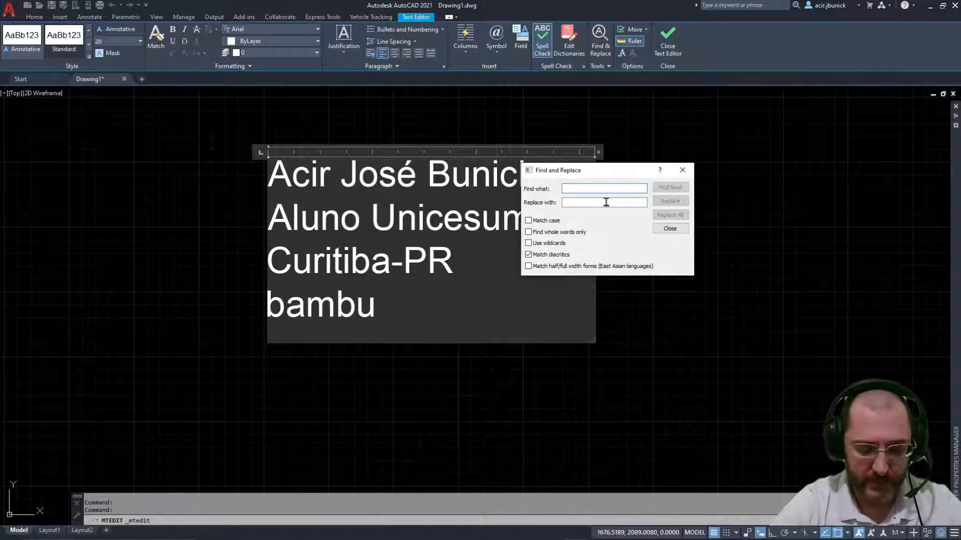
type("bambu")
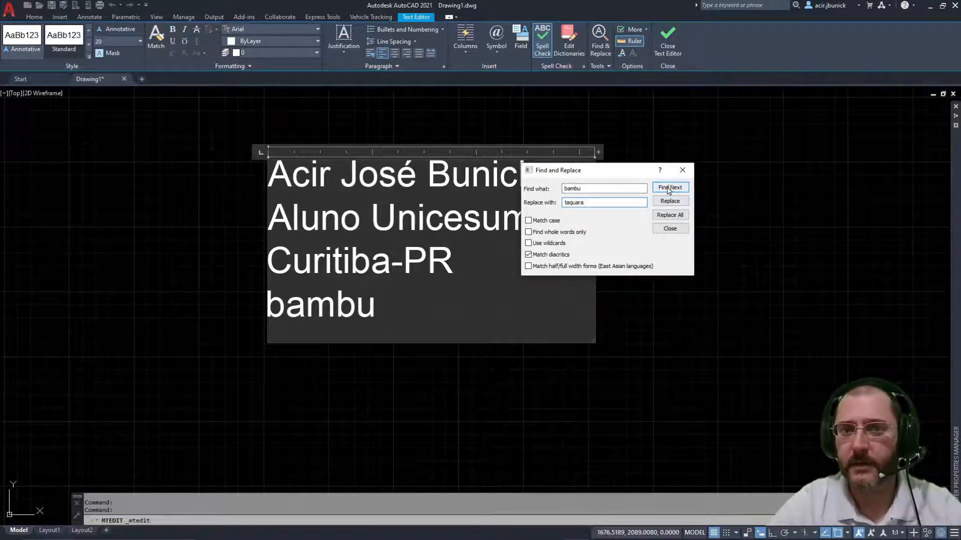
left_click(670, 217)
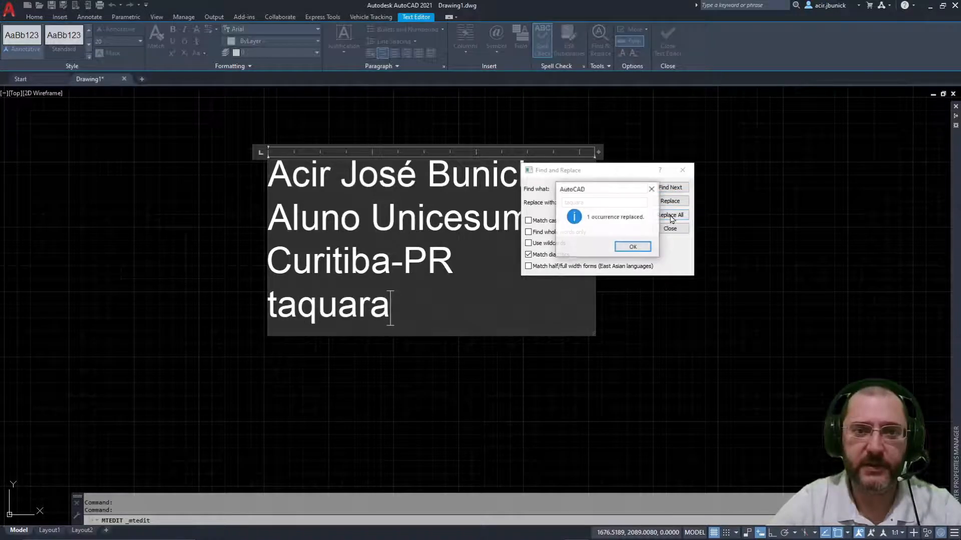
left_click(633, 247)
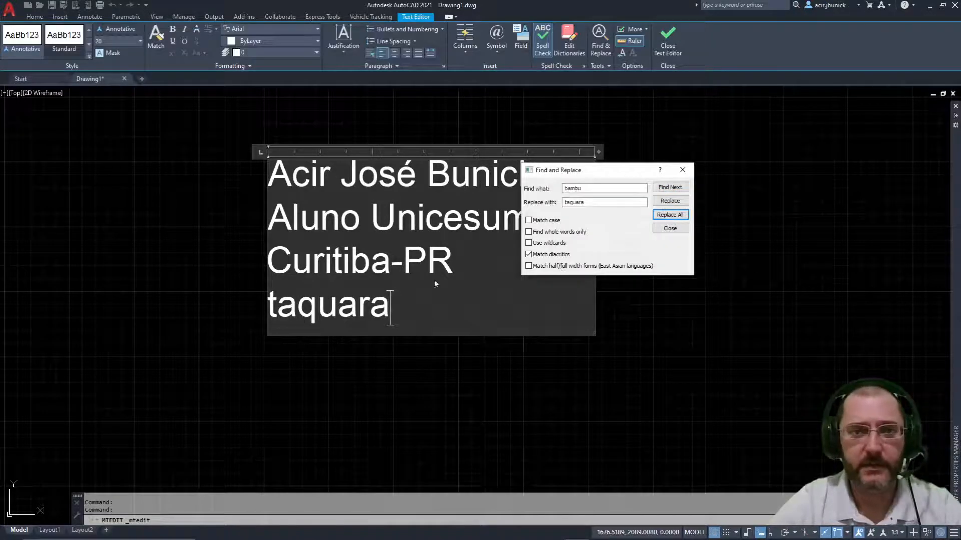
left_click(671, 229)
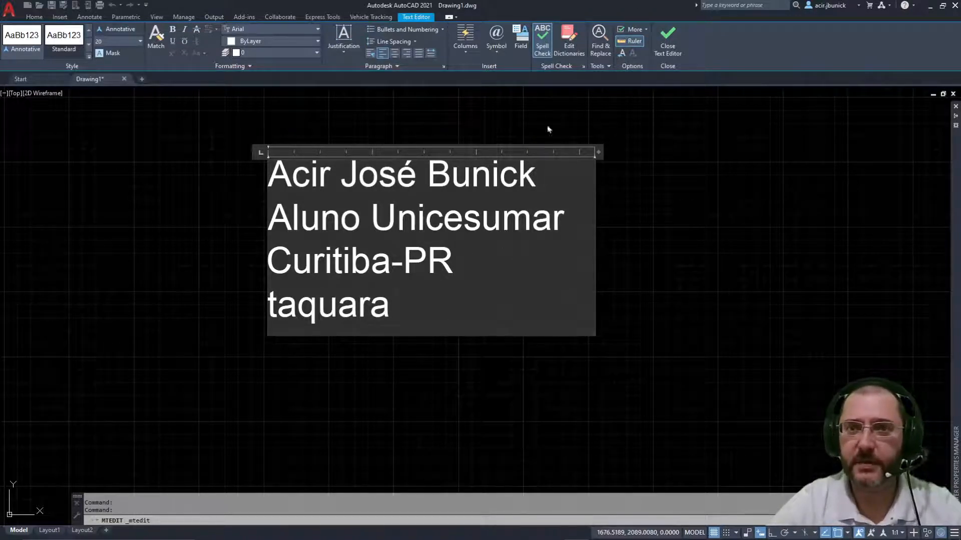
Step: Look over the Character Set options, then turn off the ruler above the text
left_click(645, 30)
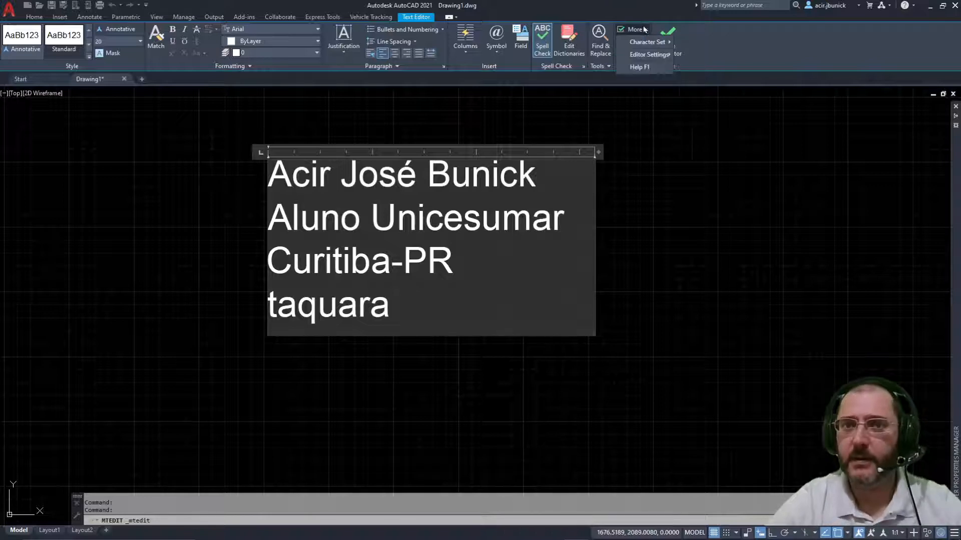
mouse_move(638, 44)
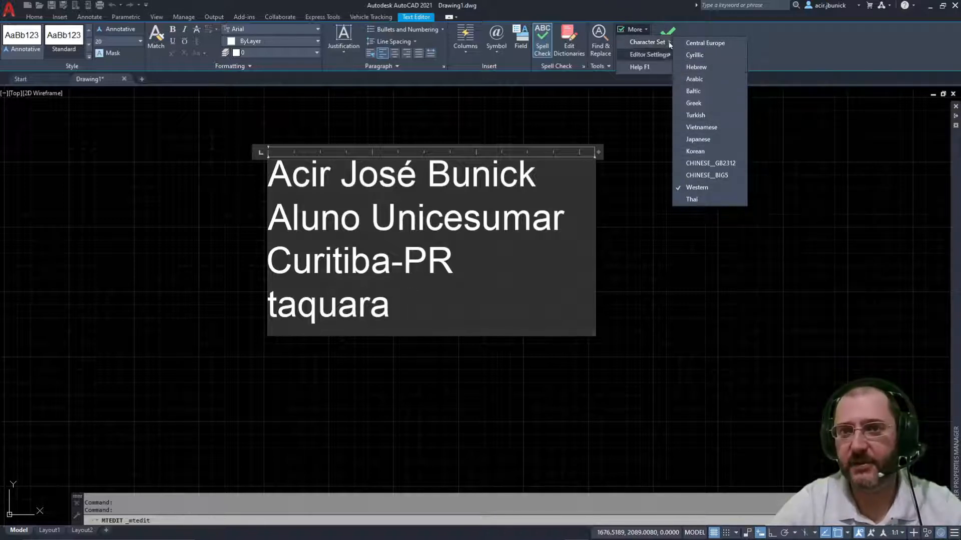
left_click(644, 29)
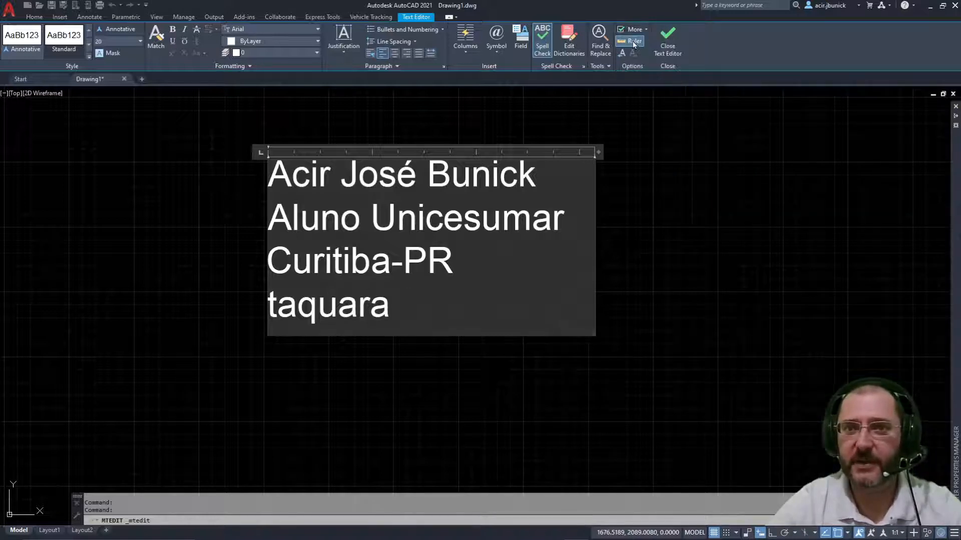
left_click(633, 42)
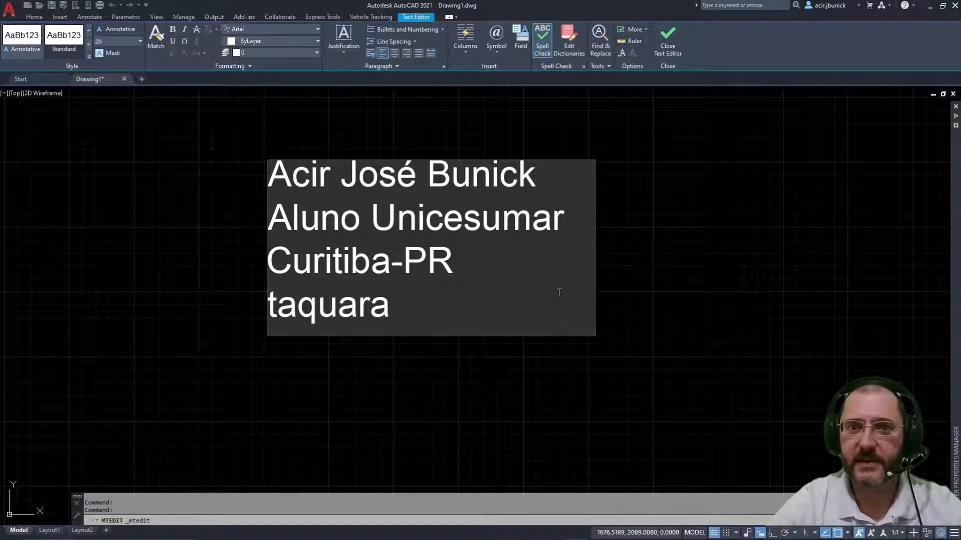
Step: Reopen the multiline text, turn the ruler back on, and exit the text editor
left_click(644, 248)
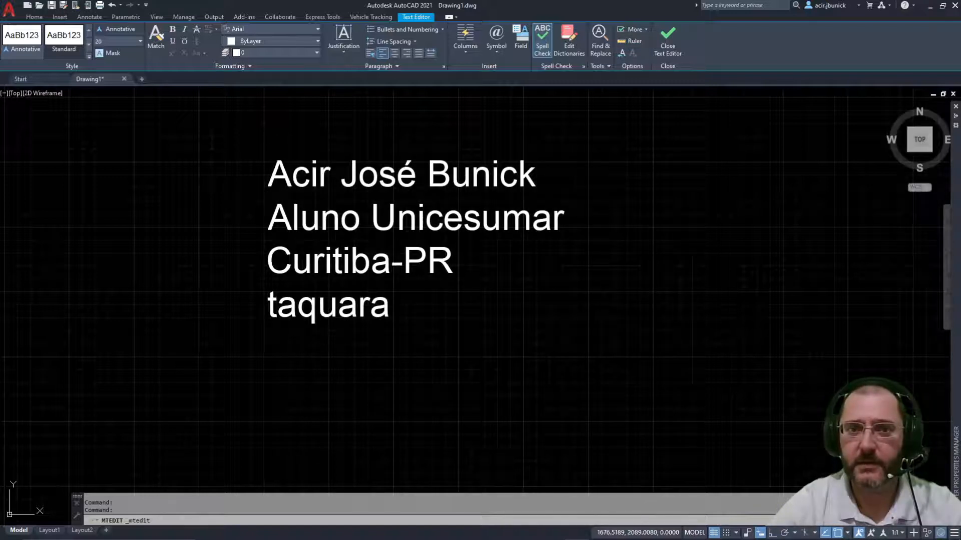
double_click(491, 181)
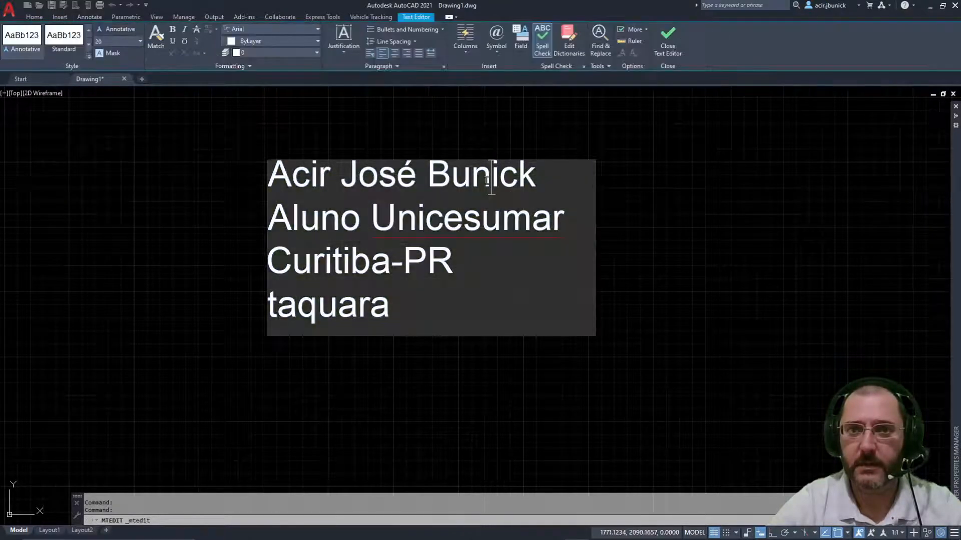
left_click(624, 43)
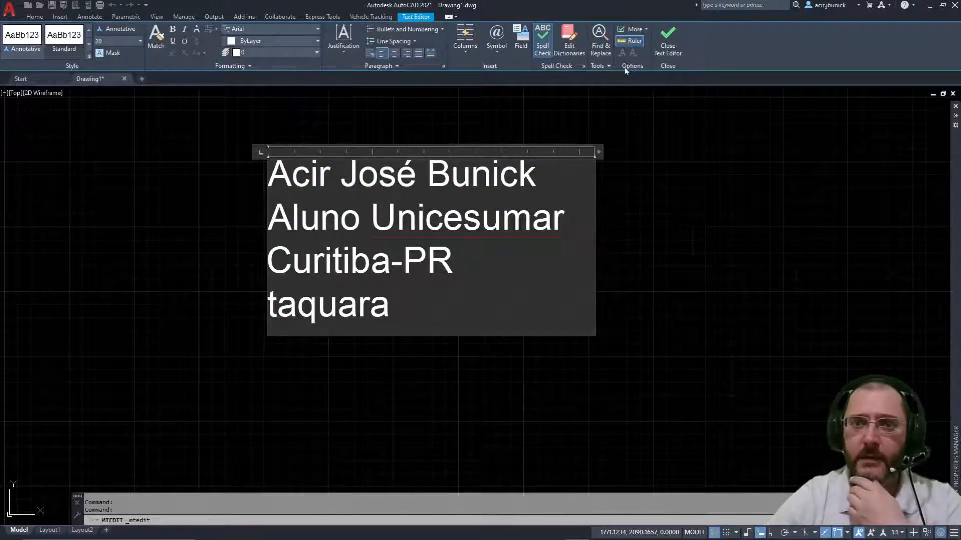
left_click(592, 113)
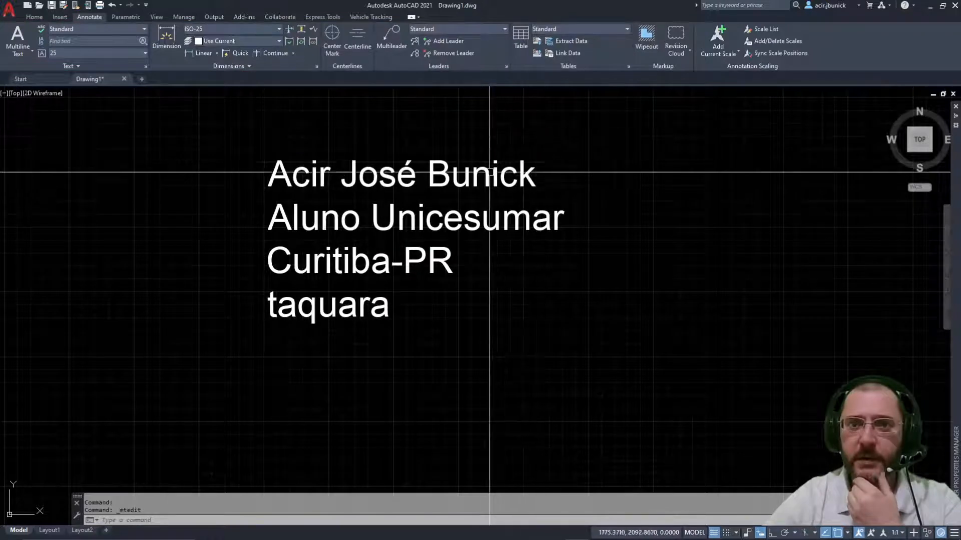
left_click(482, 175)
double_click(490, 180)
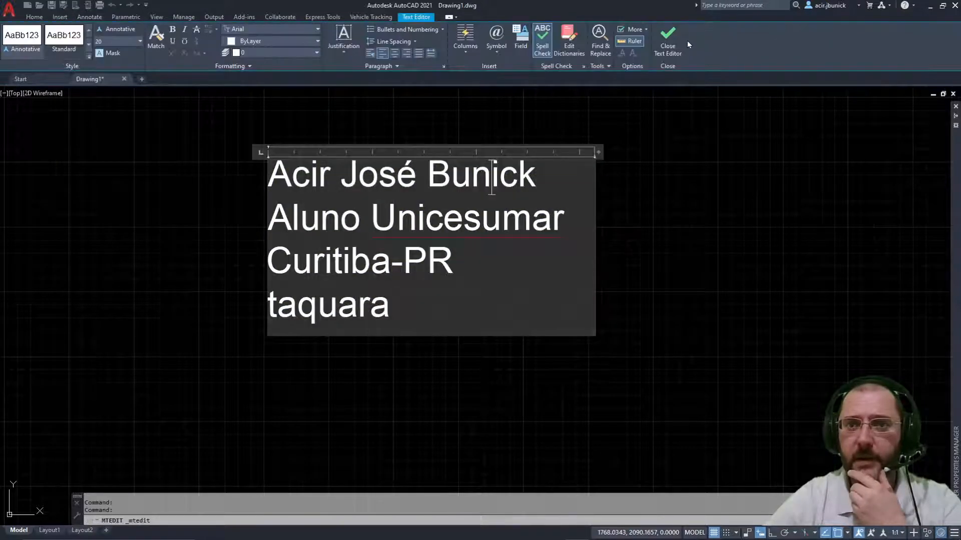
left_click(669, 45)
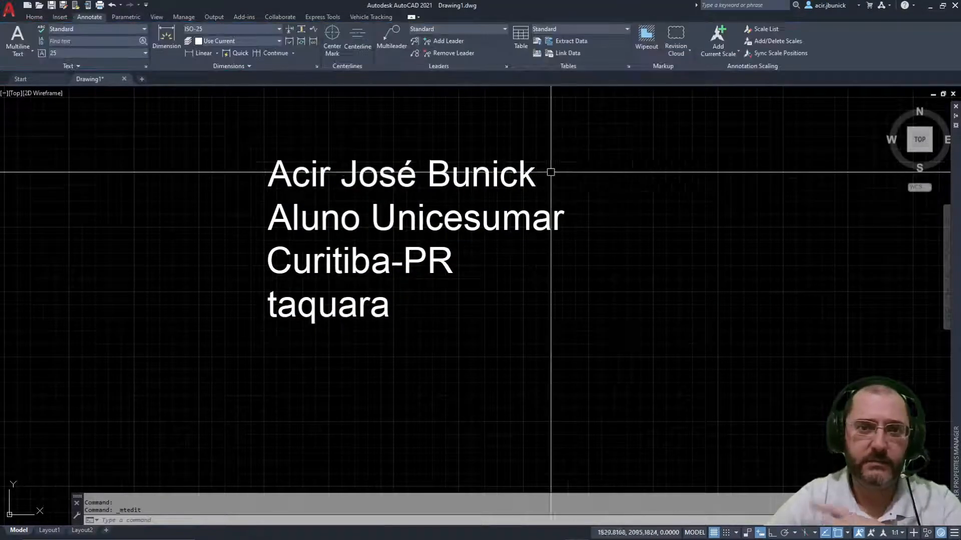
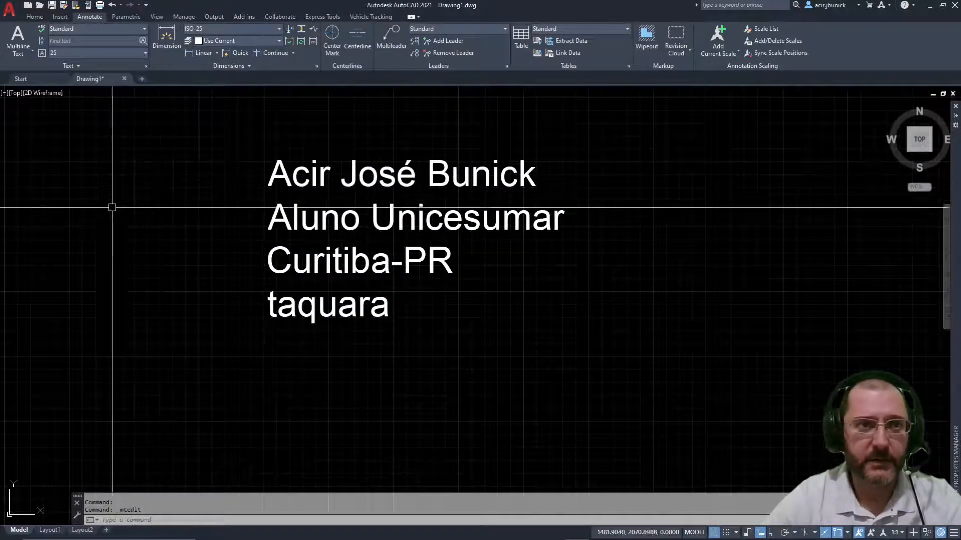
Step: Set the four-line text block's justification to Center
left_click(84, 139)
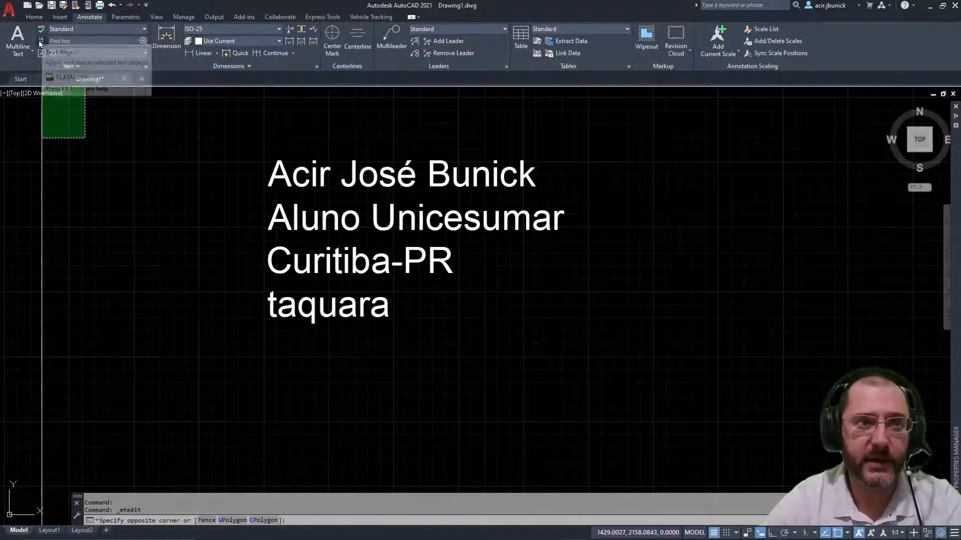
left_click(175, 170)
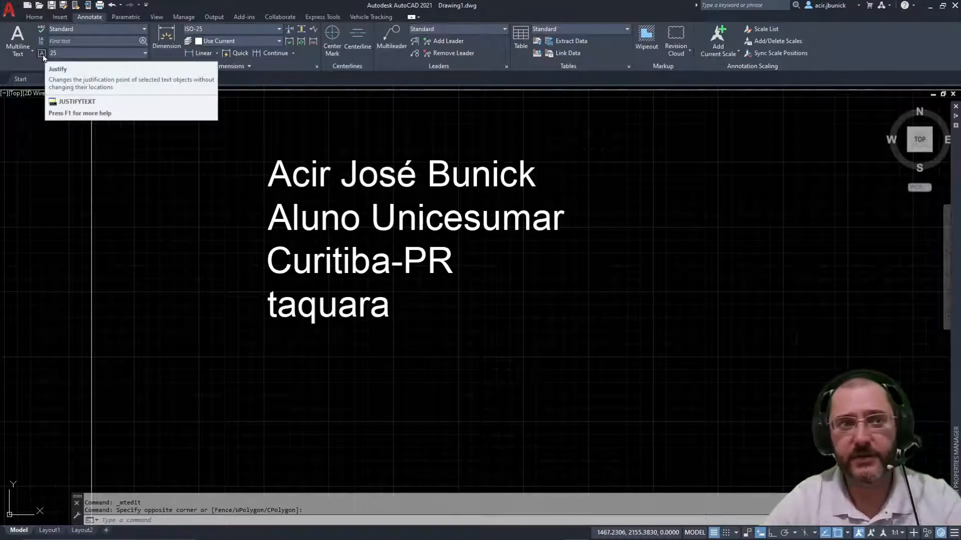
left_click(322, 161)
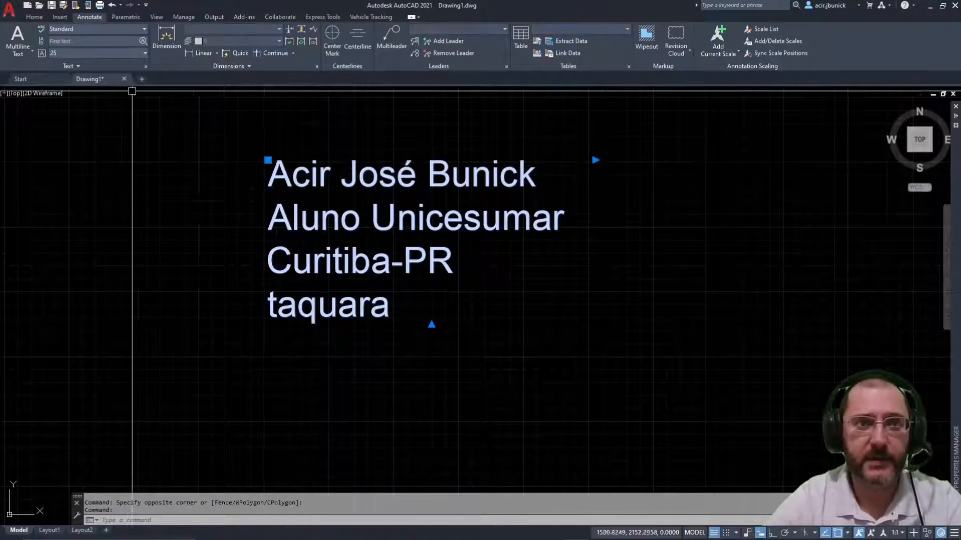
left_click(44, 56)
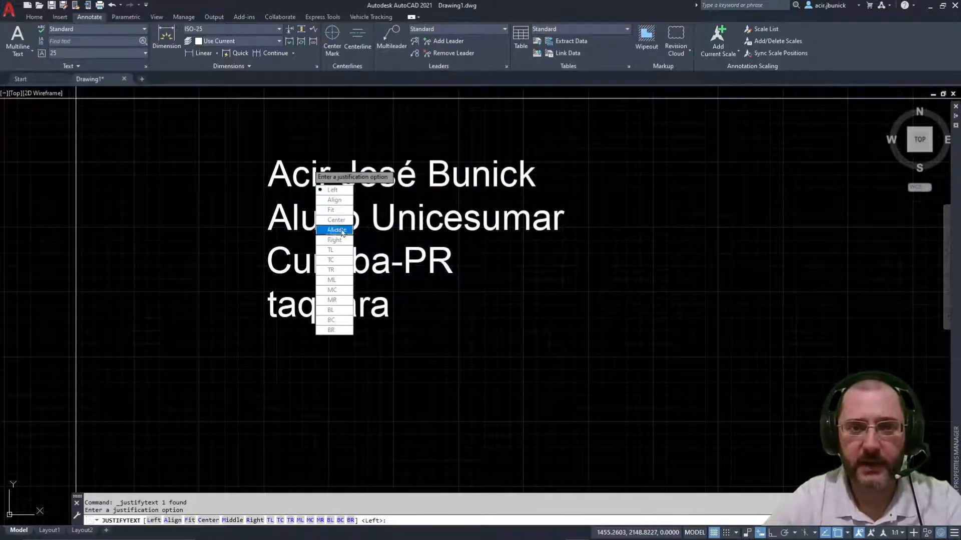
left_click(336, 221)
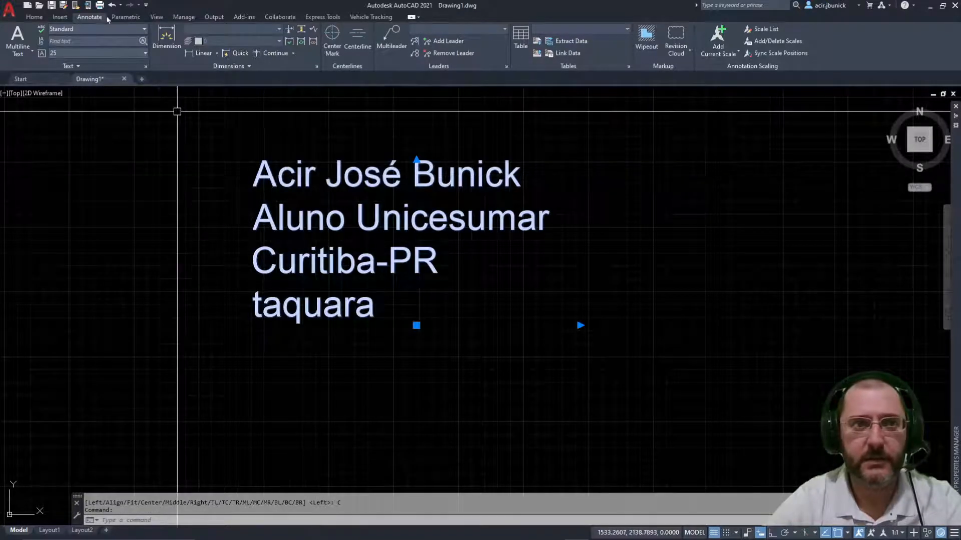
Step: Grip-move the centered text block down to a new spot, then slightly higher
left_click(417, 326)
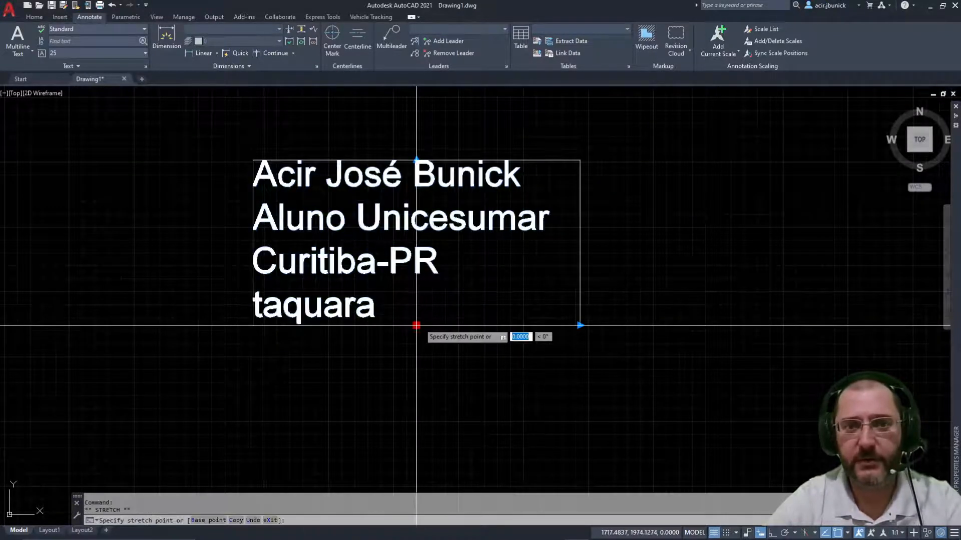
left_click(447, 357)
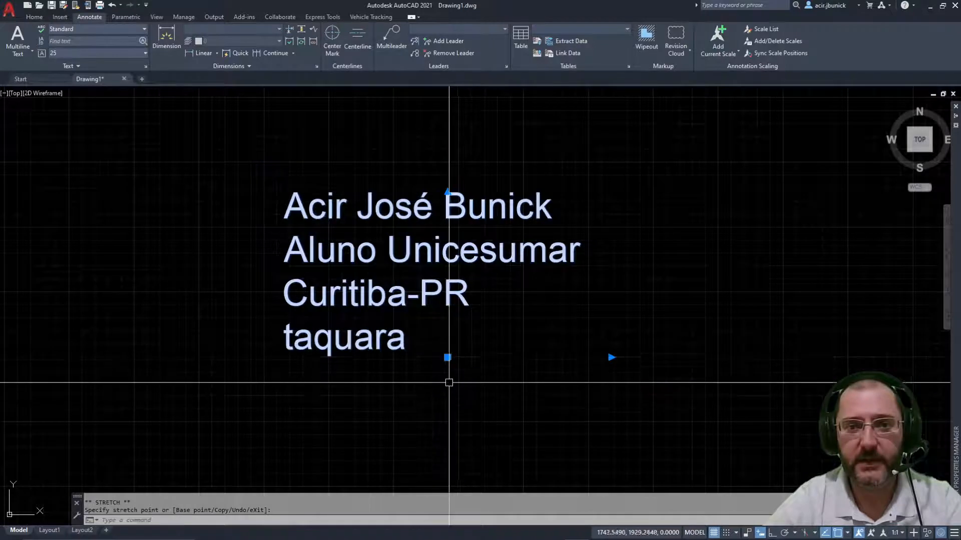
left_click(448, 357)
left_click(448, 330)
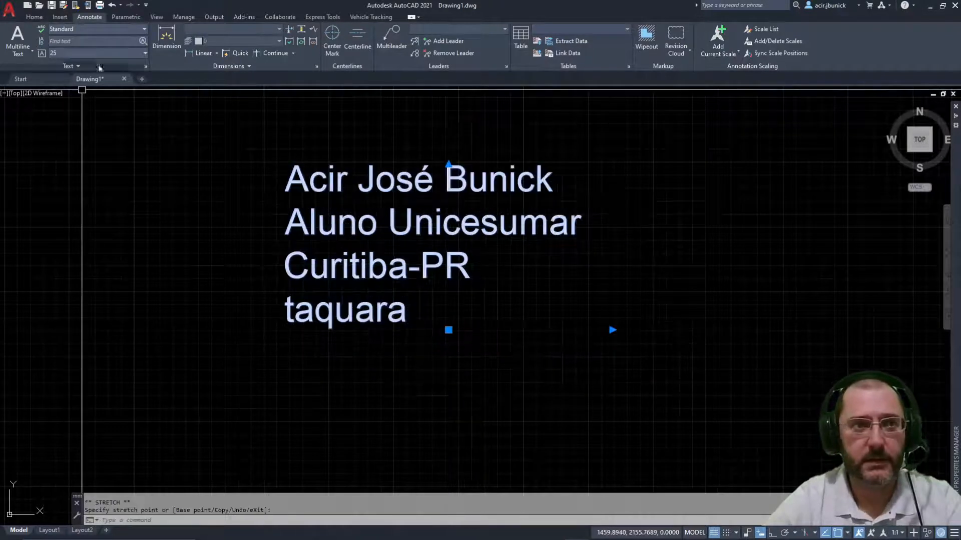
left_click(42, 53)
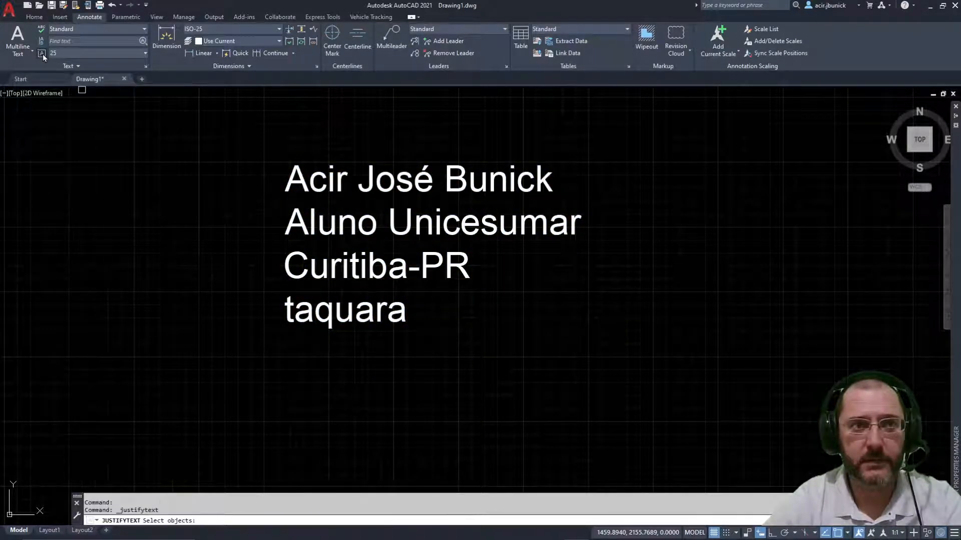
Step: Change the four-line text block's justification to Left
left_click(387, 197)
key("Return")
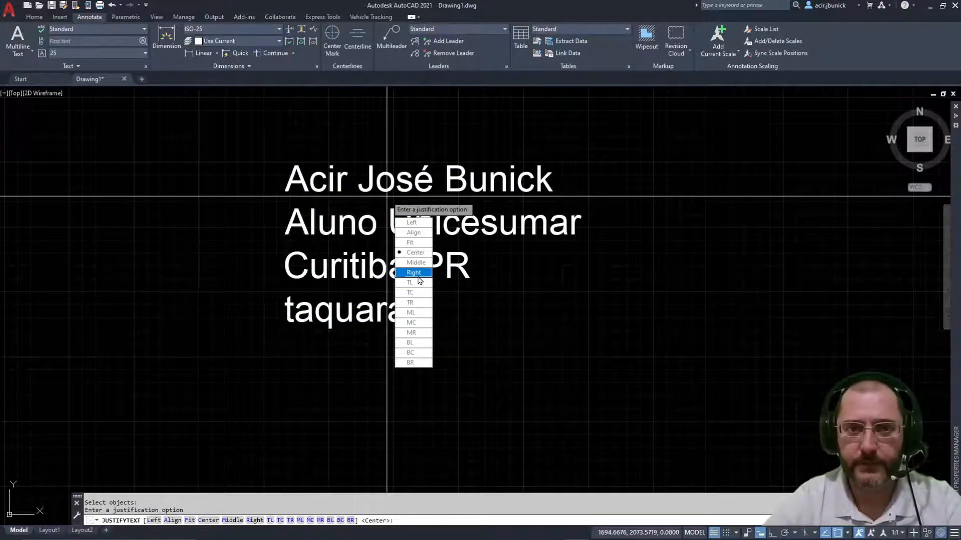
left_click(414, 224)
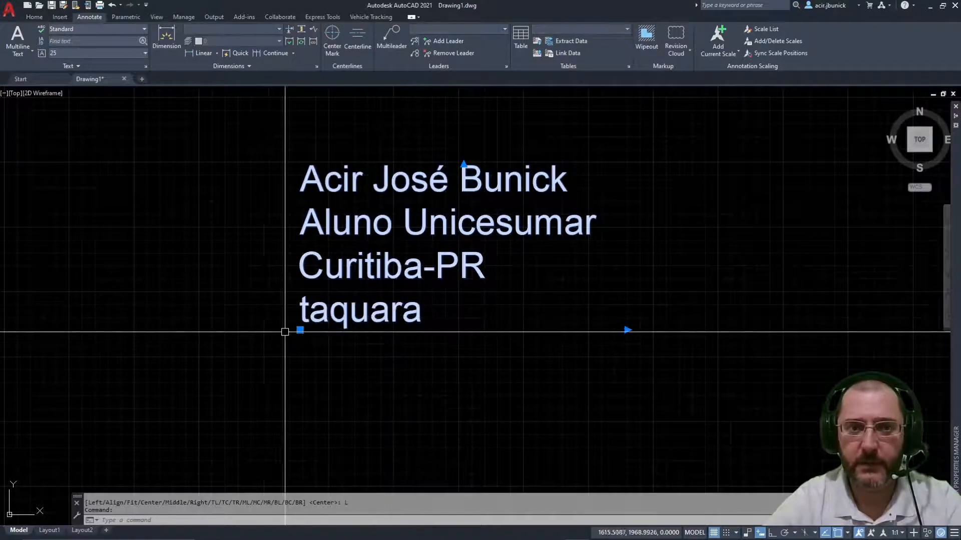
Step: Grip-move the text block up-left, then further to the right
left_click(300, 330)
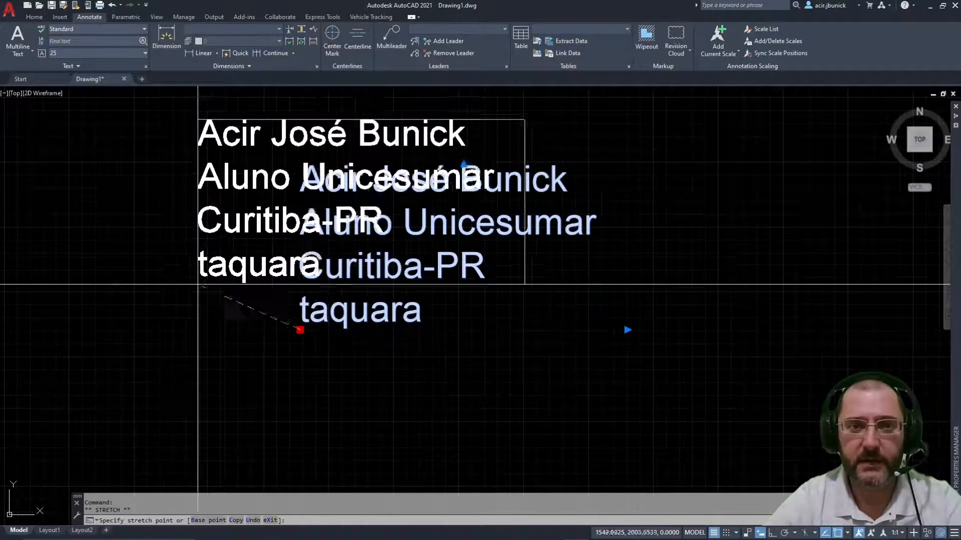
left_click(233, 324)
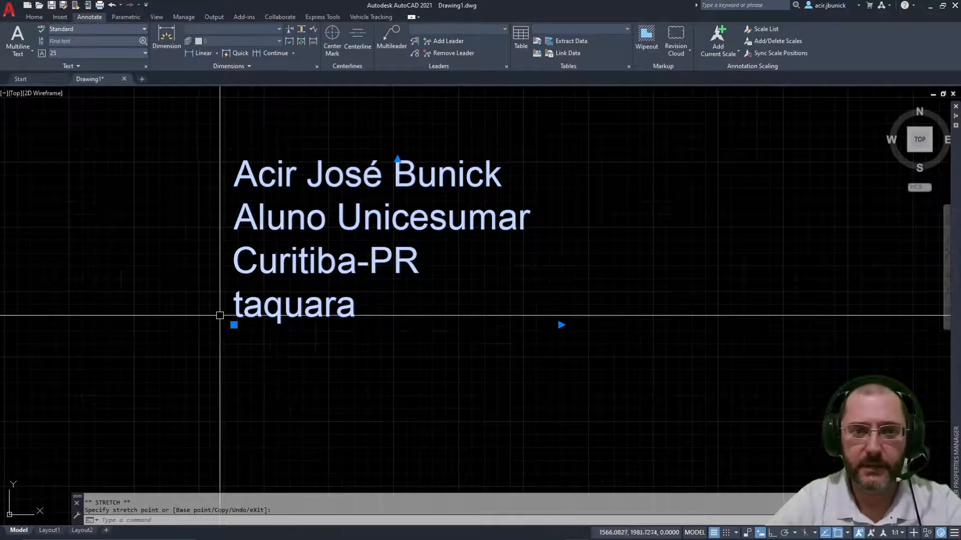
left_click(234, 325)
left_click(379, 325)
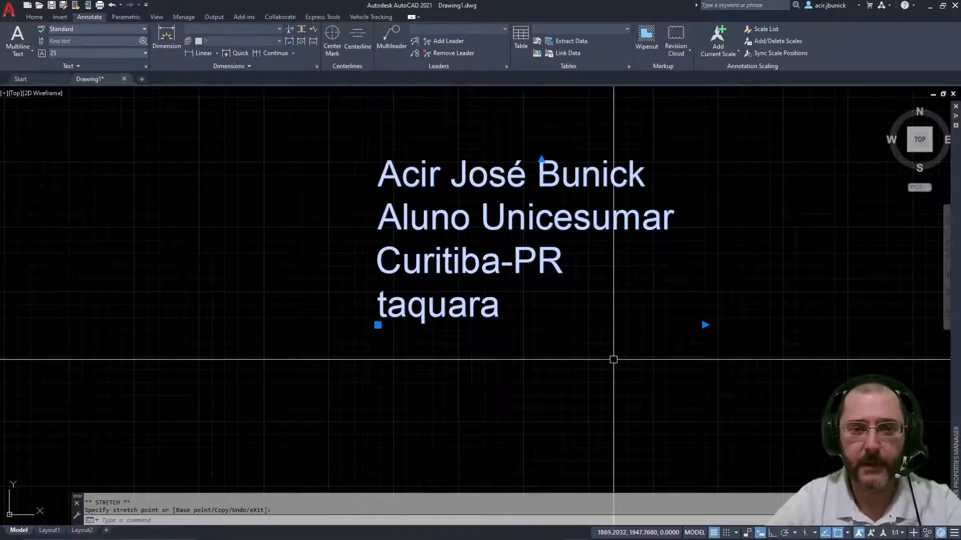
scroll(393, 167, "down", 3)
scroll(444, 202, "up", 1)
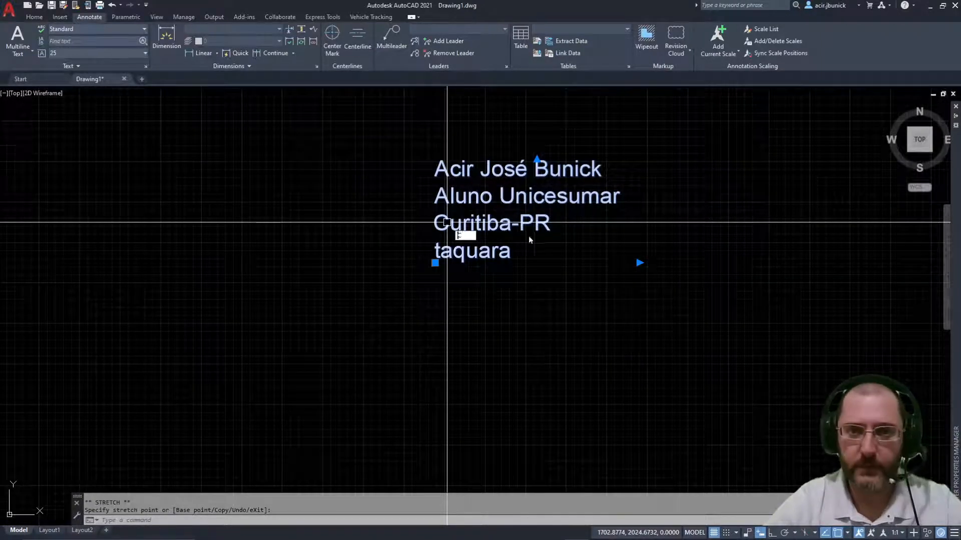
Step: Cancel the stray circle command and copy the text block once below the original with CO
key("Return")
key("Escape")
key("Escape")
type("c")
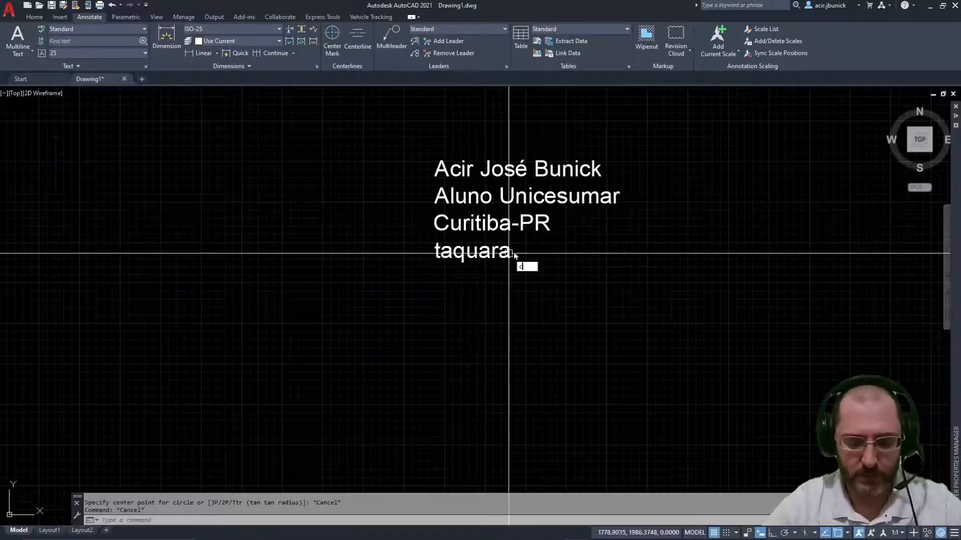
type("o")
key("Return")
left_click(513, 251)
key("Return")
left_click(567, 266)
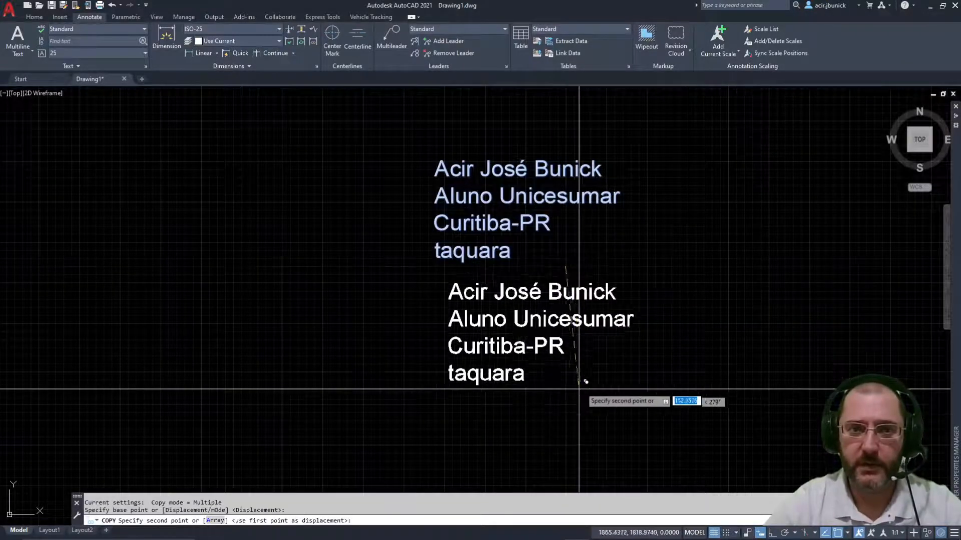
left_click(521, 393)
Step: Place a second copy further down and recentre the three stacked blocks
middle_click_drag(532, 368, 528, 339)
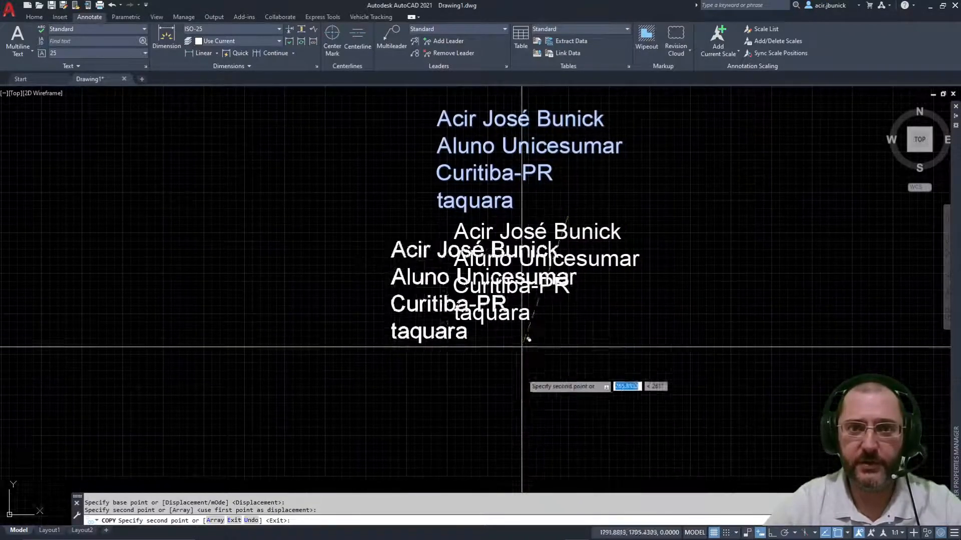
left_click(540, 439)
key("Escape")
key("Escape")
scroll(529, 305, "down", 2)
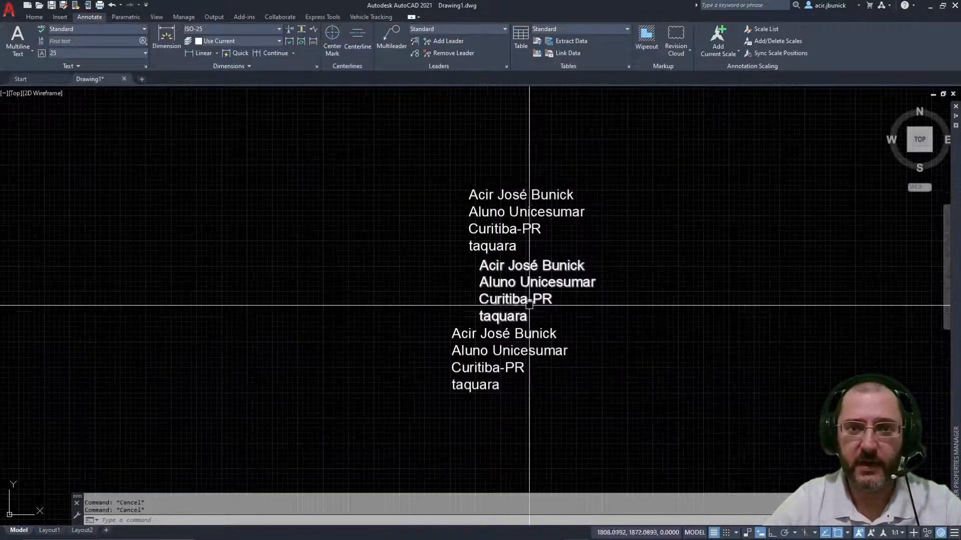
scroll(529, 305, "up", 2)
middle_click_drag(529, 305, 451, 270)
scroll(310, 193, "down", 2)
middle_click_drag(310, 193, 375, 235)
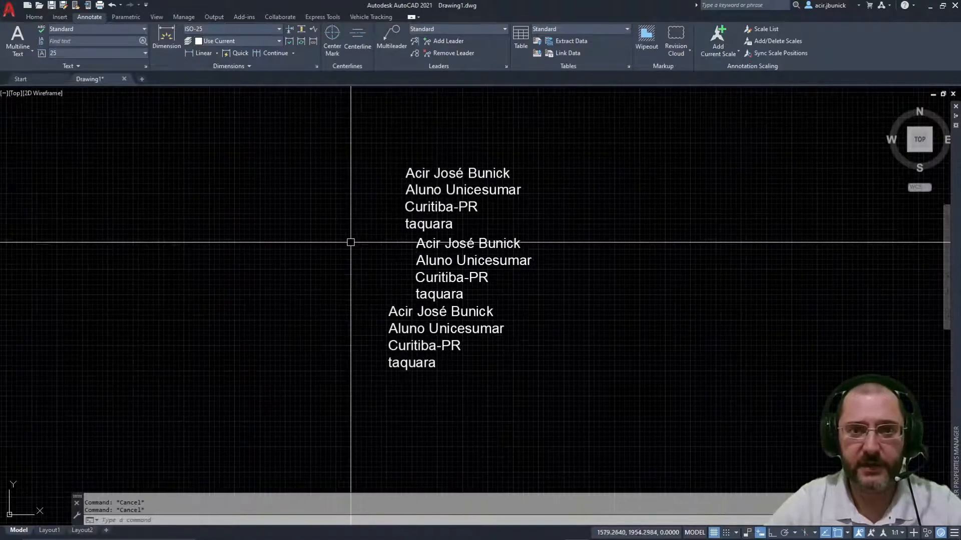
left_click(488, 392)
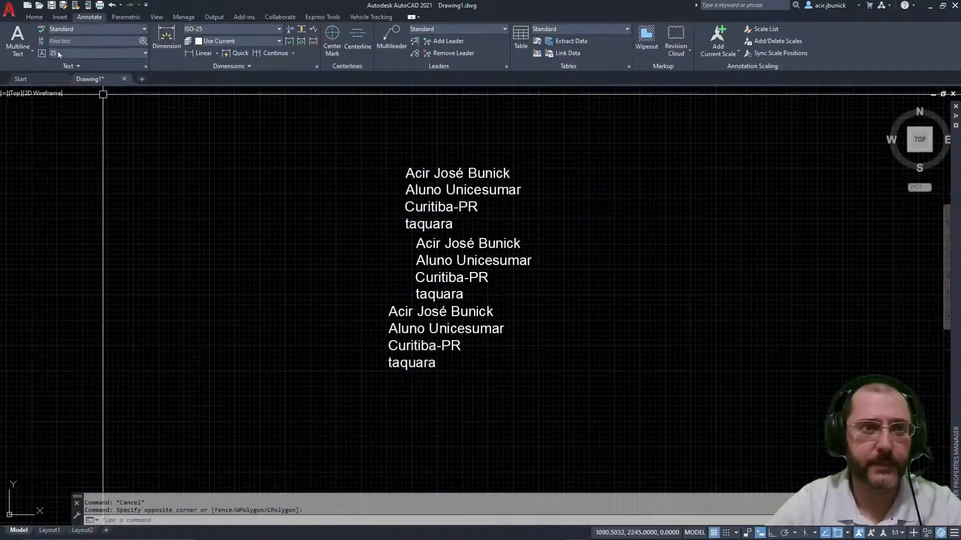
left_click(41, 41)
left_click(541, 397)
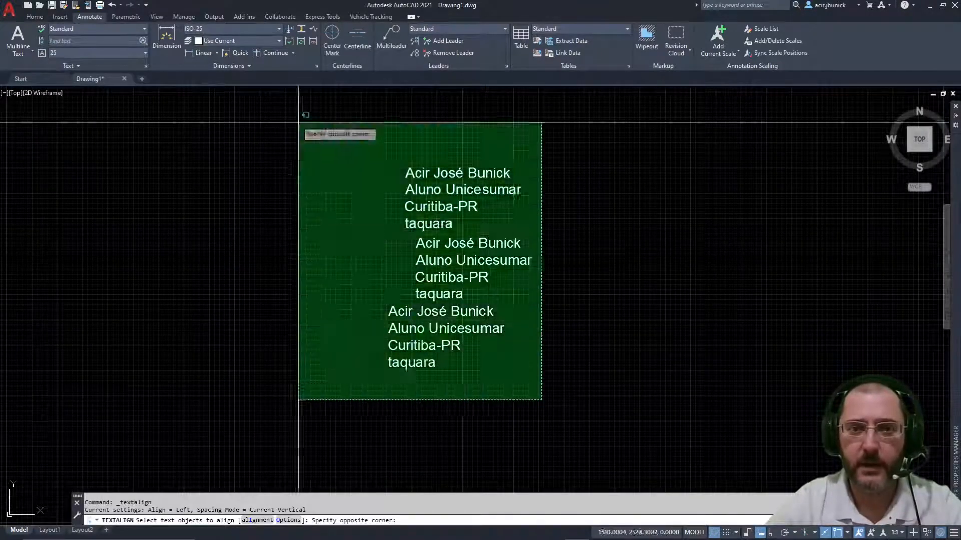
left_click(320, 146)
key("Return")
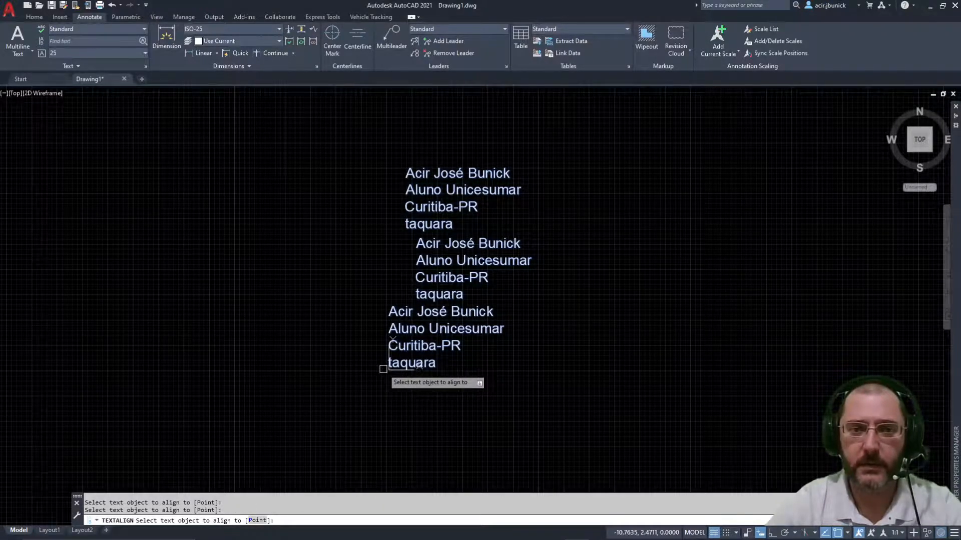
left_click(395, 361)
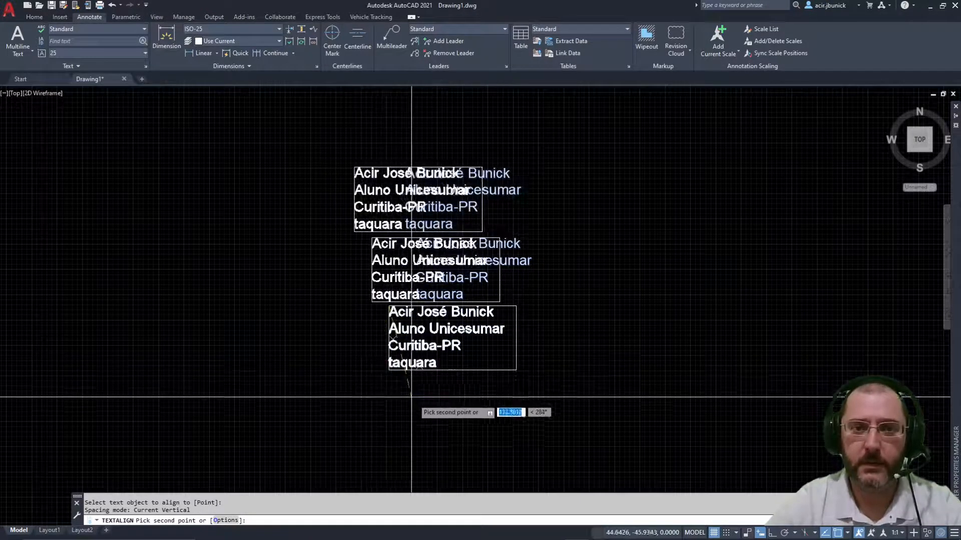
key("F8")
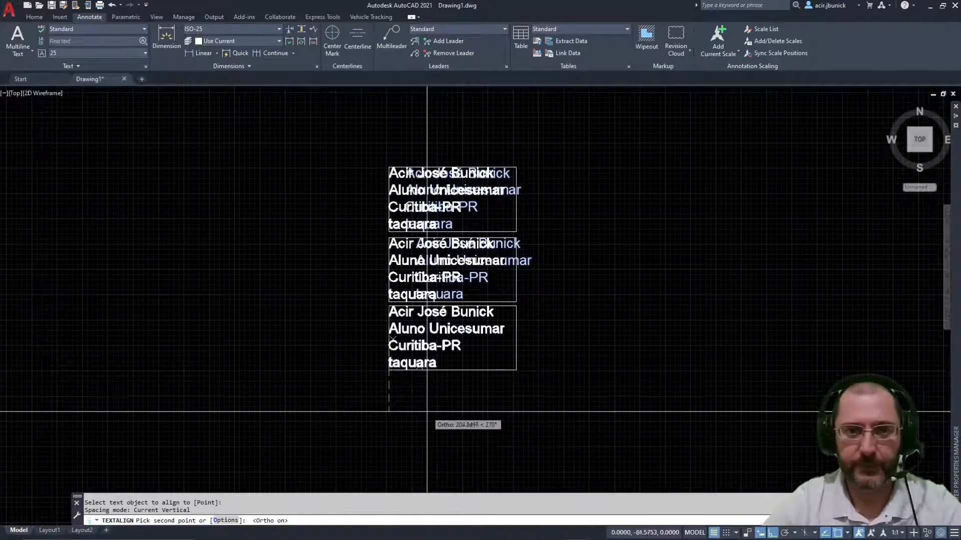
key("Escape")
middle_click_drag(322, 161, 269, 212)
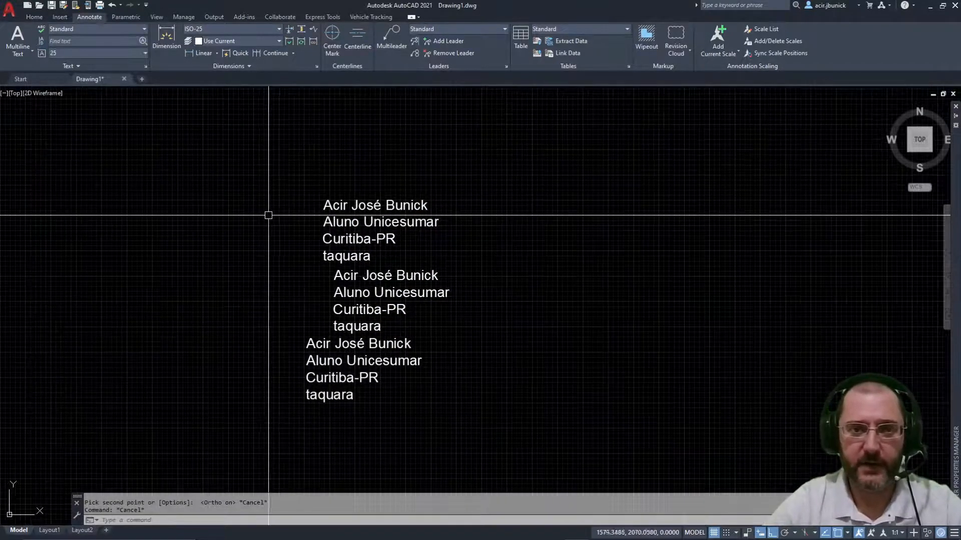
scroll(349, 244, "up", 2)
middle_click_drag(349, 244, 459, 253)
middle_click_drag(439, 285, 380, 266)
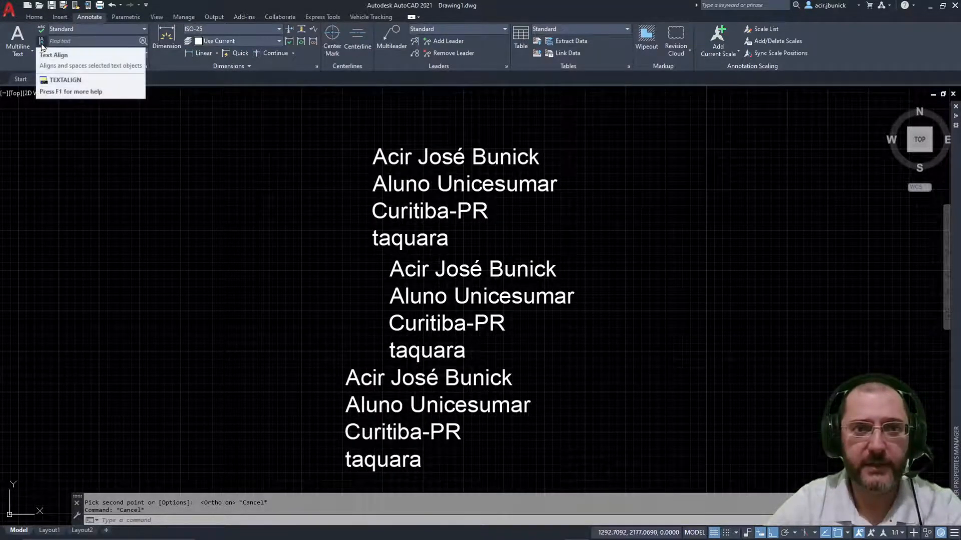
Step: Run Text Align and window-select the three staggered text blocks
scroll(364, 275, "down", 4)
scroll(404, 222, "up", 4)
left_click(405, 222)
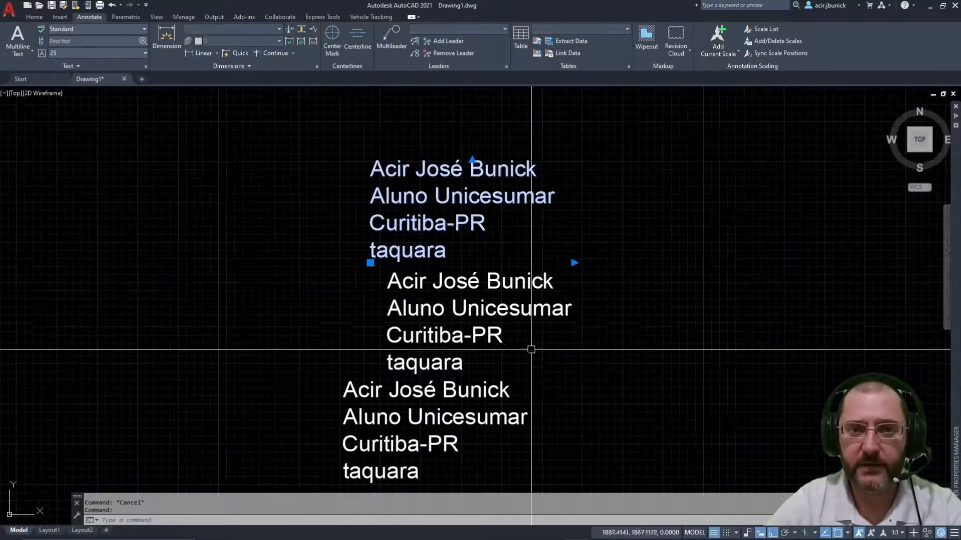
key("Escape")
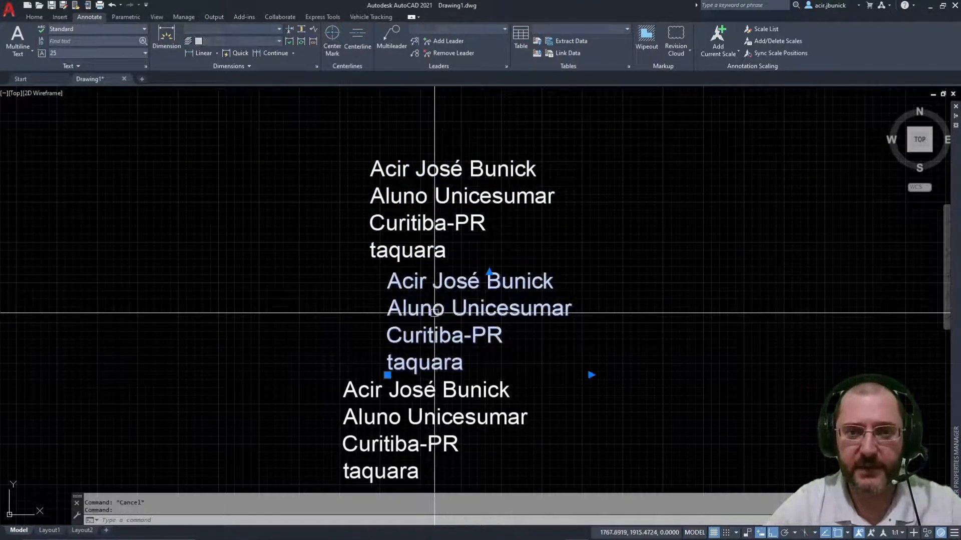
scroll(415, 303, "down", 3)
middle_click_drag(413, 307, 430, 290)
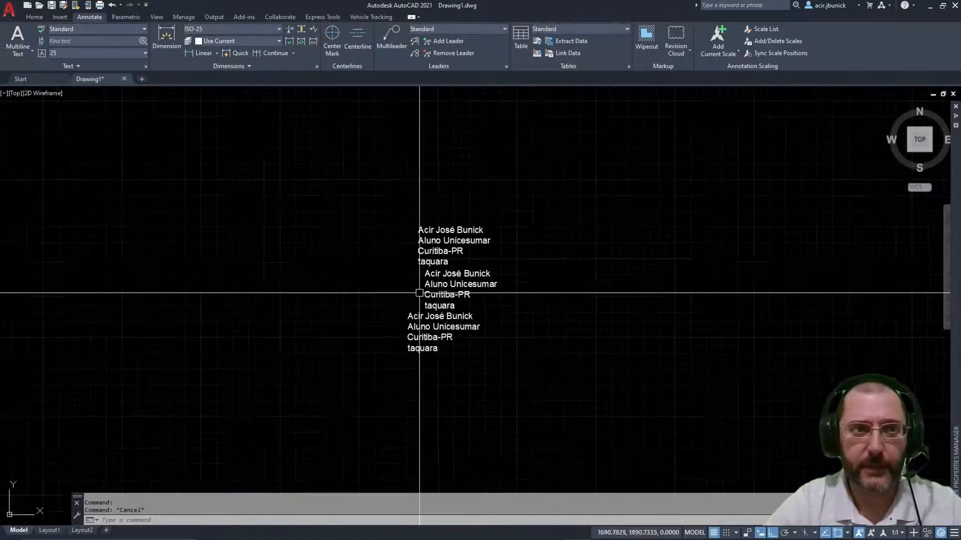
left_click(45, 41)
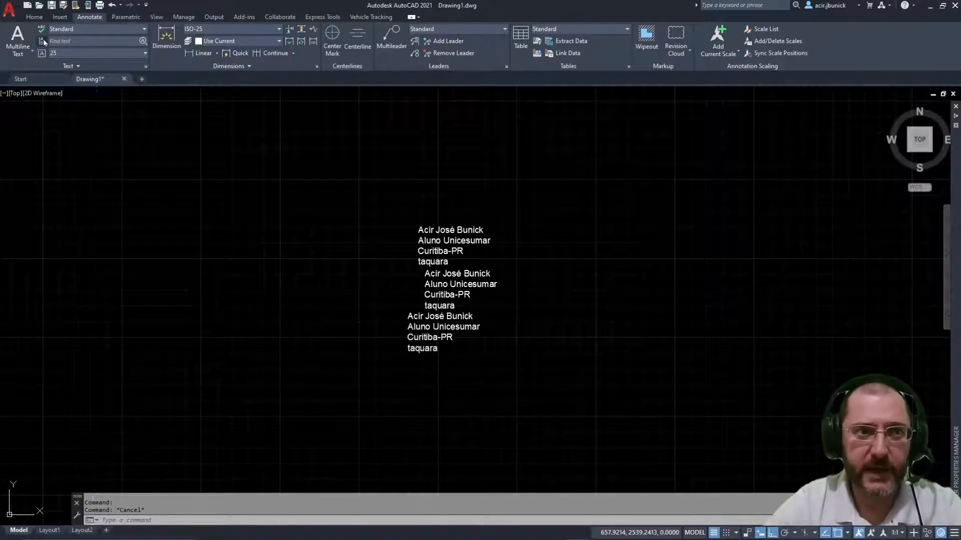
left_click(555, 390)
left_click(303, 132)
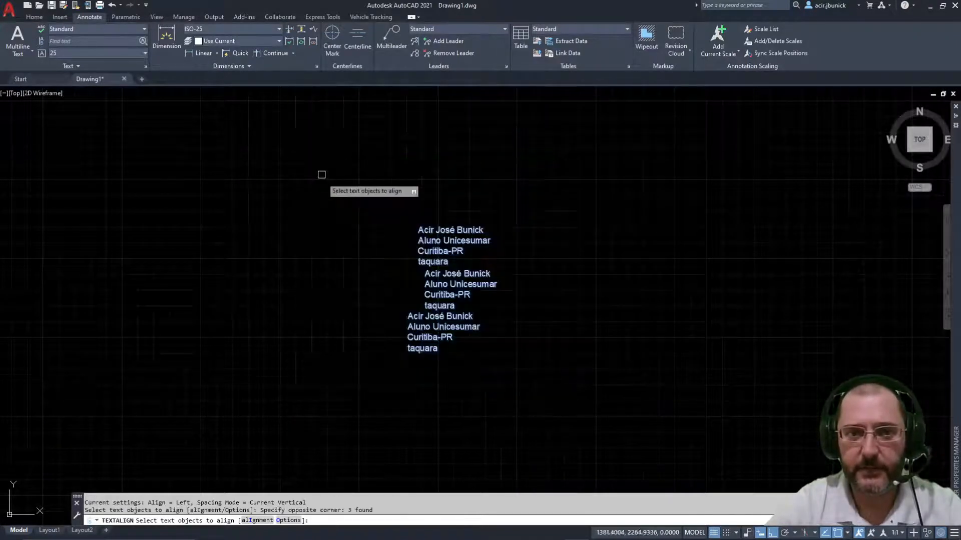
key("Return")
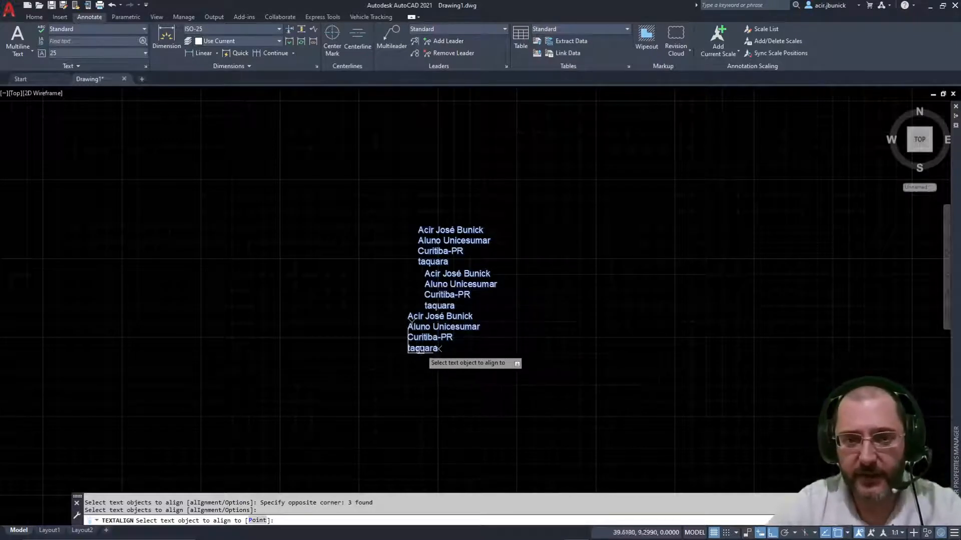
Step: Align the blocks vertically to the top block's left edge with Ortho on
left_click(425, 243)
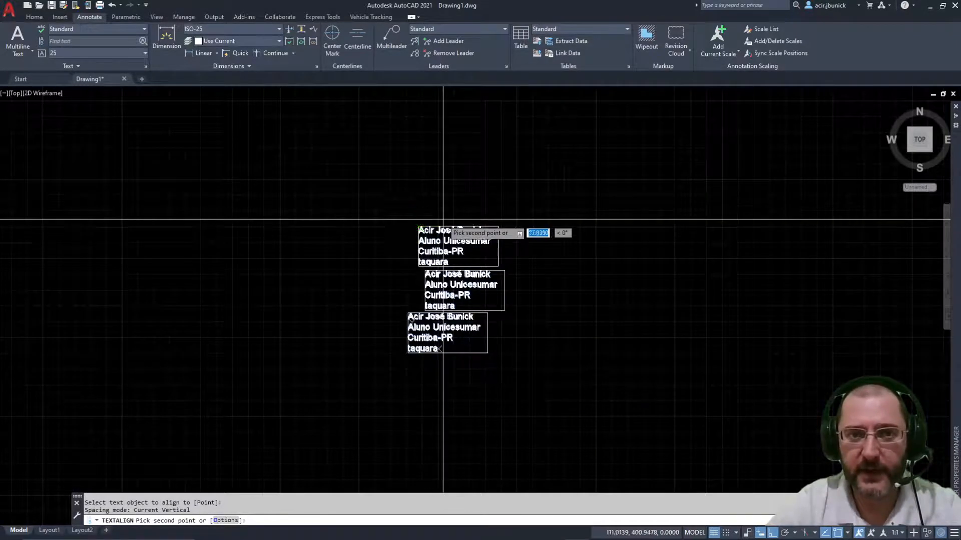
key("F8")
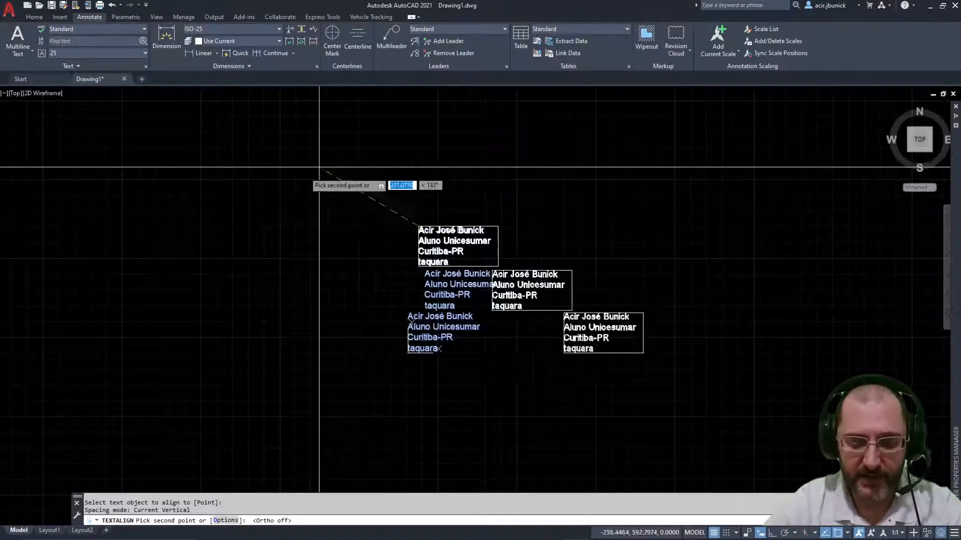
key("F8")
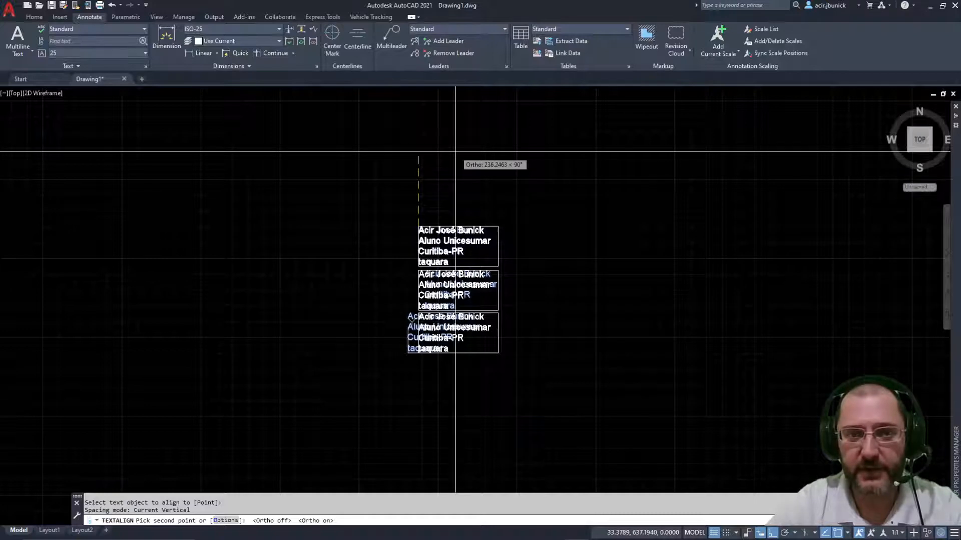
left_click(455, 151)
scroll(515, 328, "up", 3)
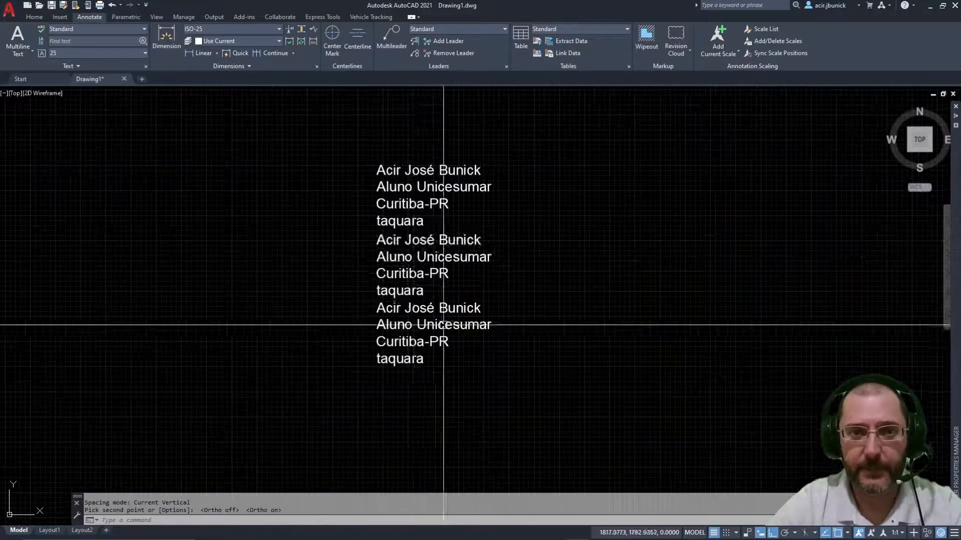
middle_click_drag(444, 325, 401, 356)
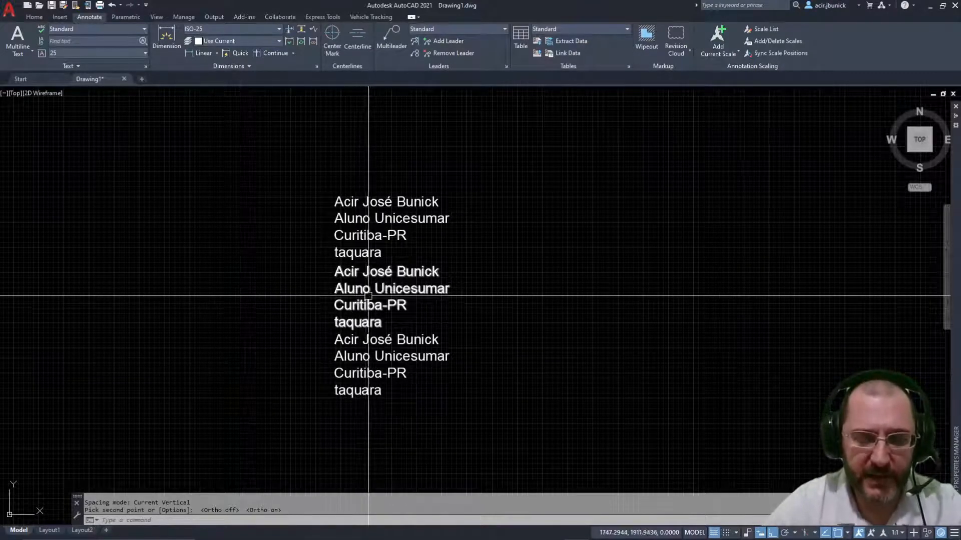
key("Escape")
type("m")
key("Return")
left_click(352, 367)
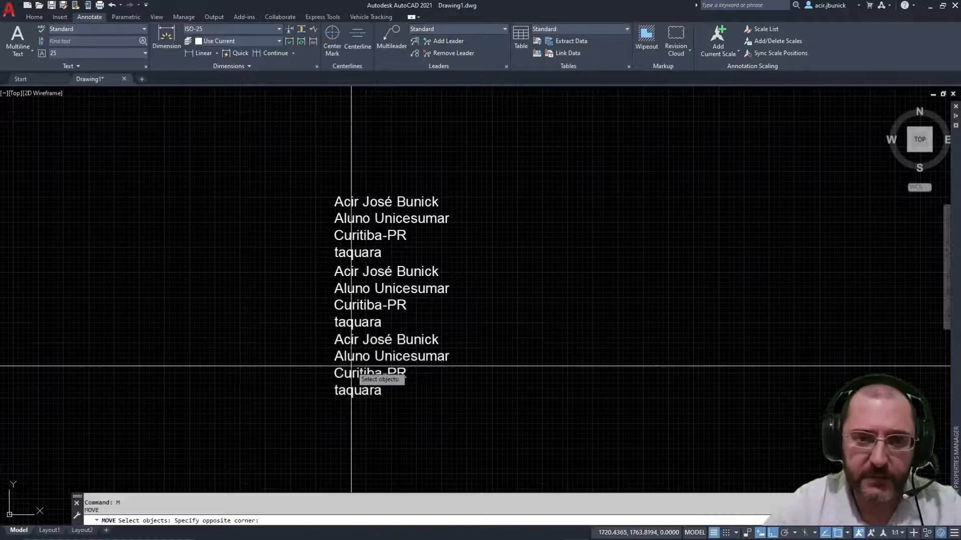
left_click(329, 385)
key("Return")
left_click(444, 407)
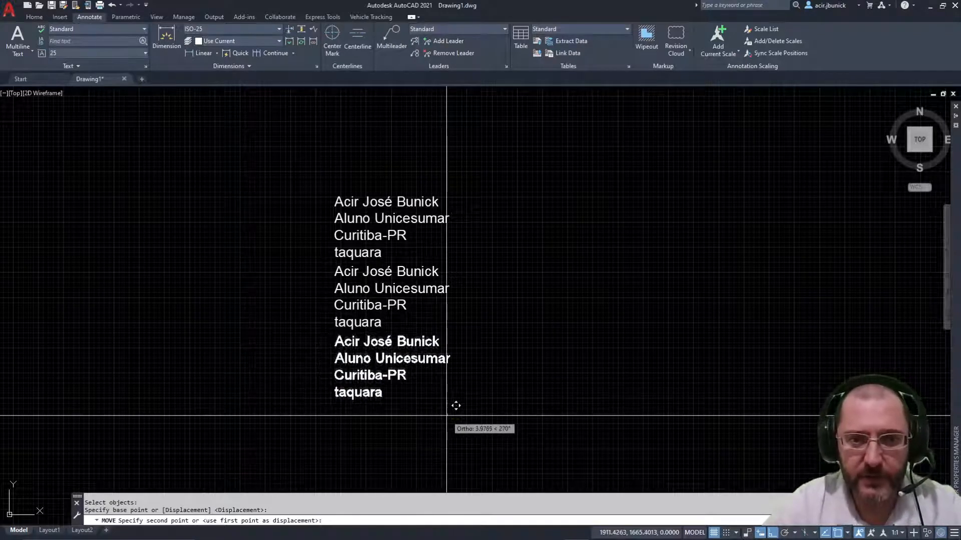
key("Escape")
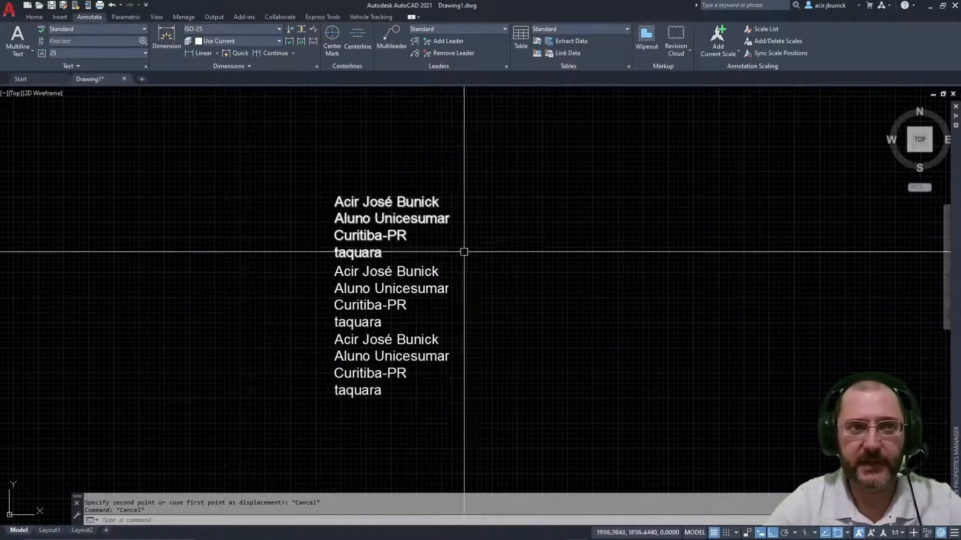
key("Escape")
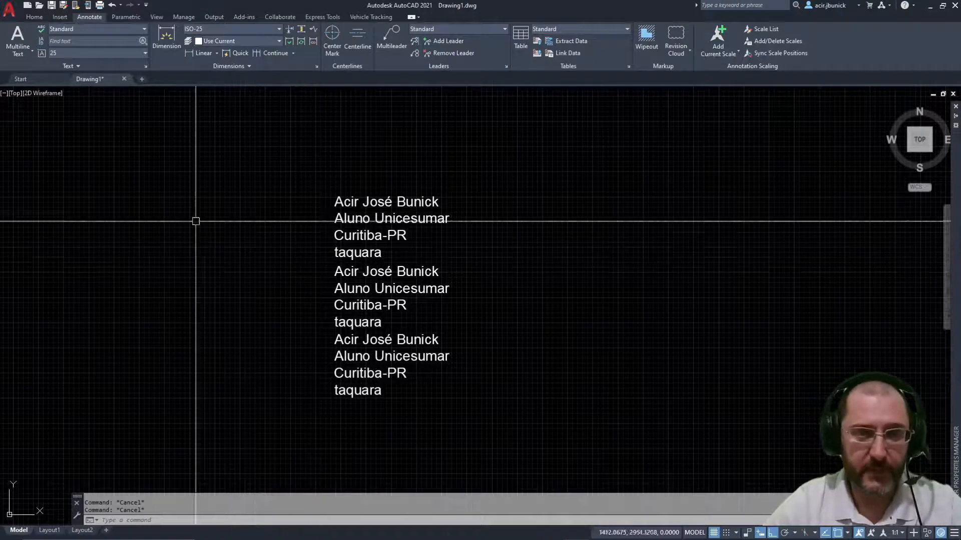
left_click(77, 66)
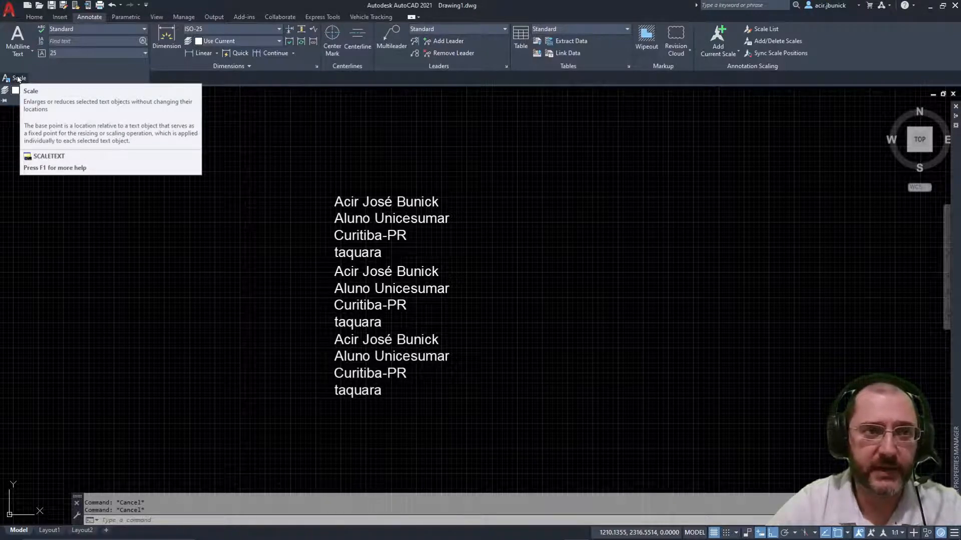
left_click(19, 78)
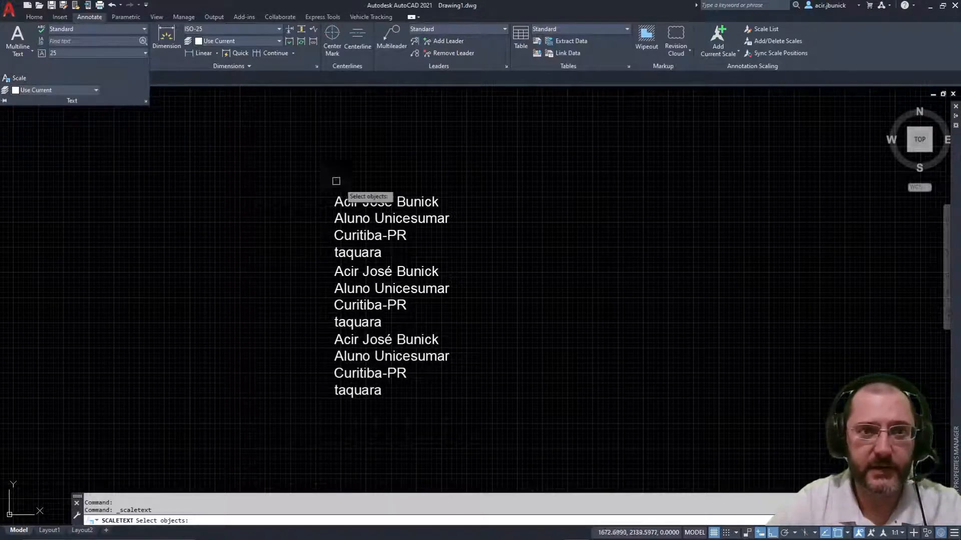
left_click(354, 205)
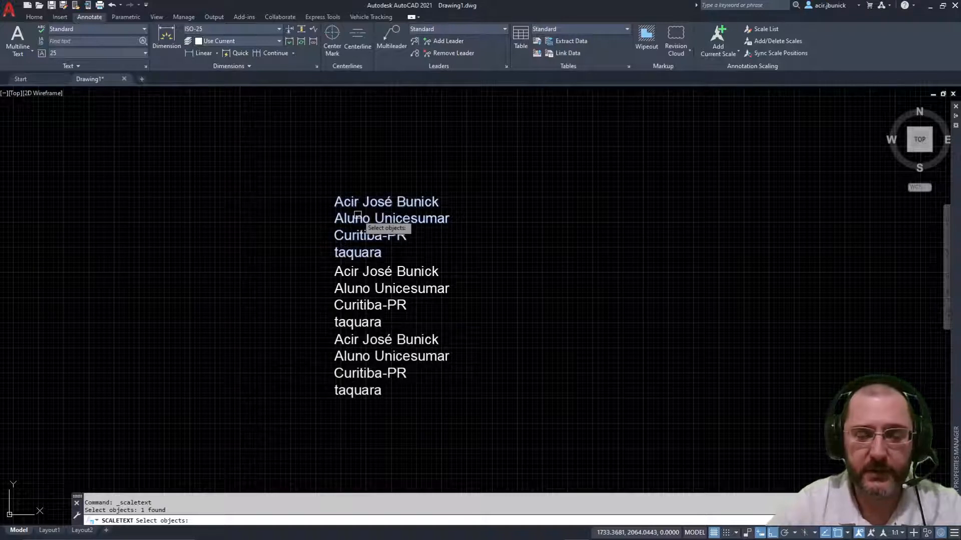
key("Return")
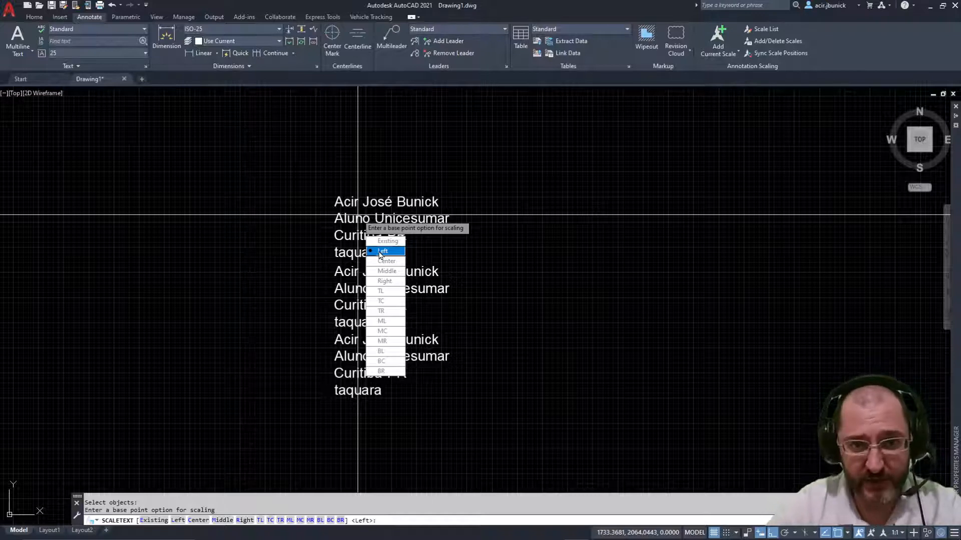
left_click(382, 252)
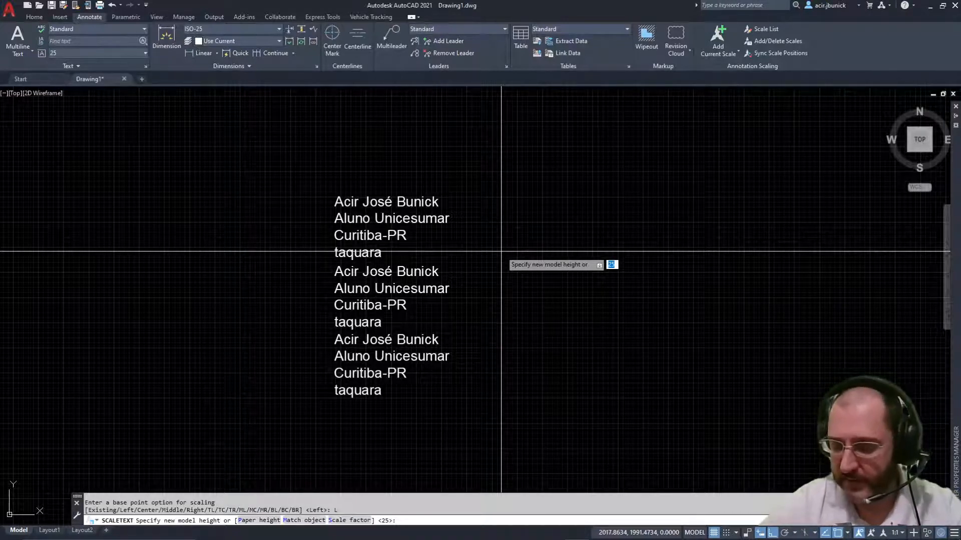
key("Return")
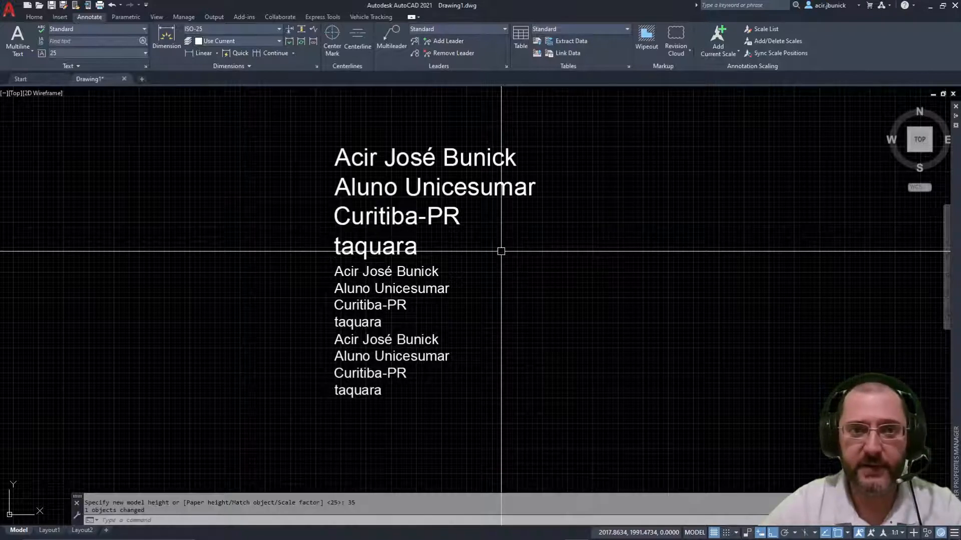
key("Escape")
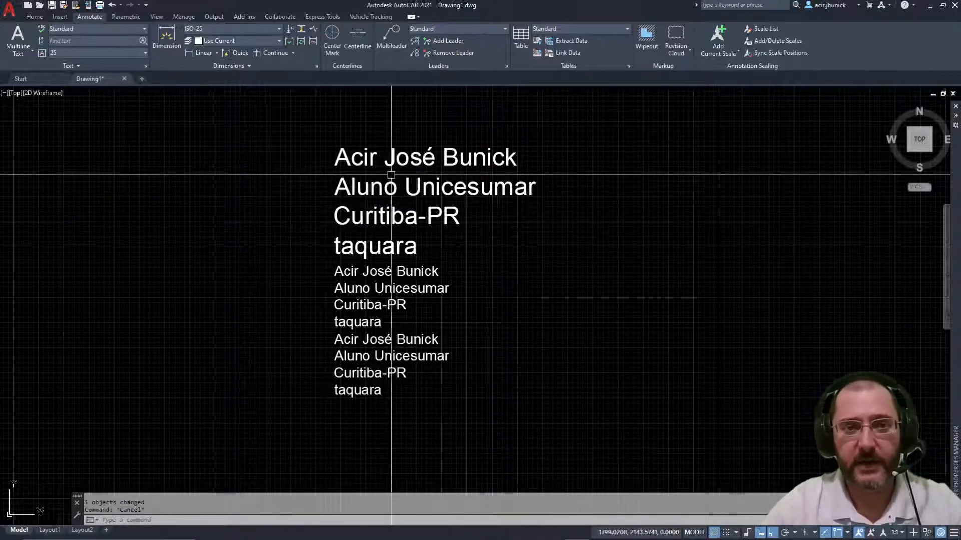
left_click(404, 190)
double_click(404, 189)
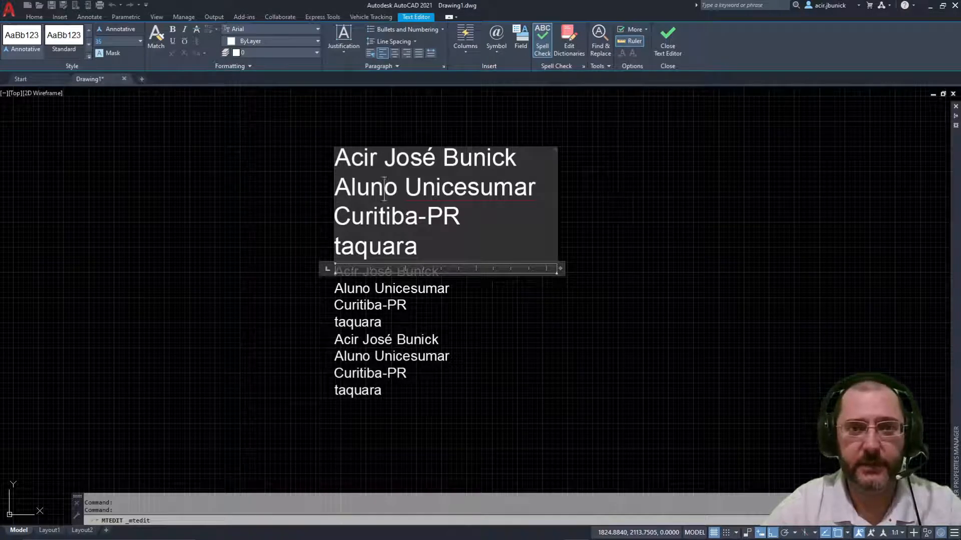
key("Escape")
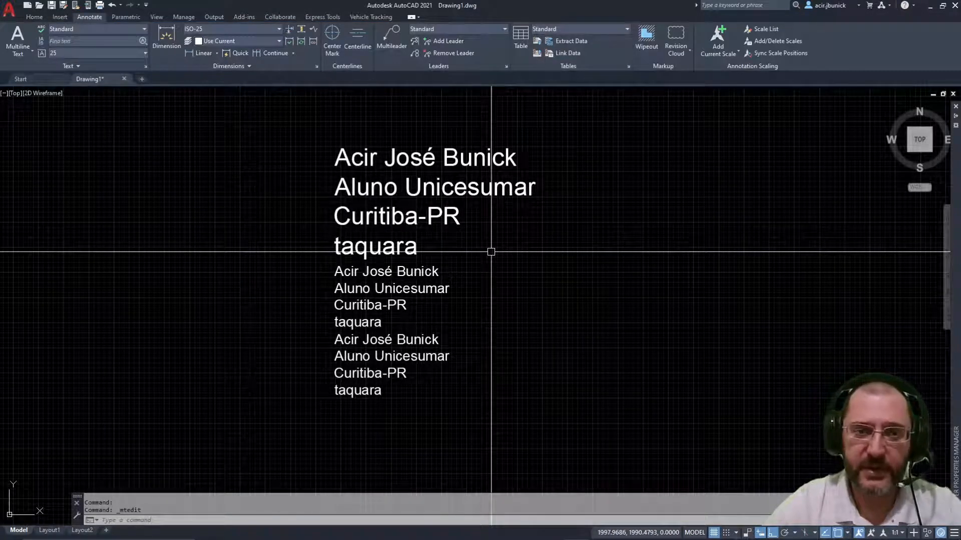
key("ctrl+z")
key("ctrl+z")
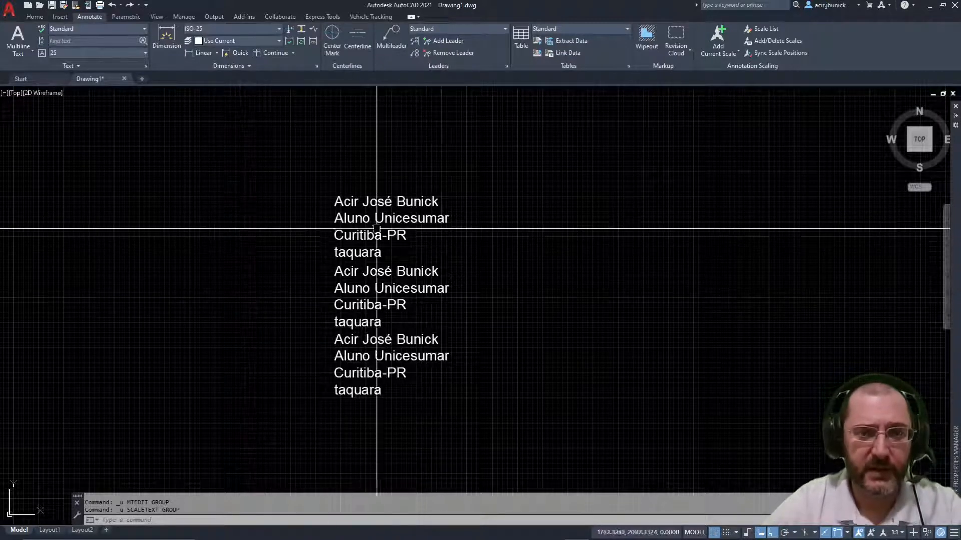
left_click(135, 67)
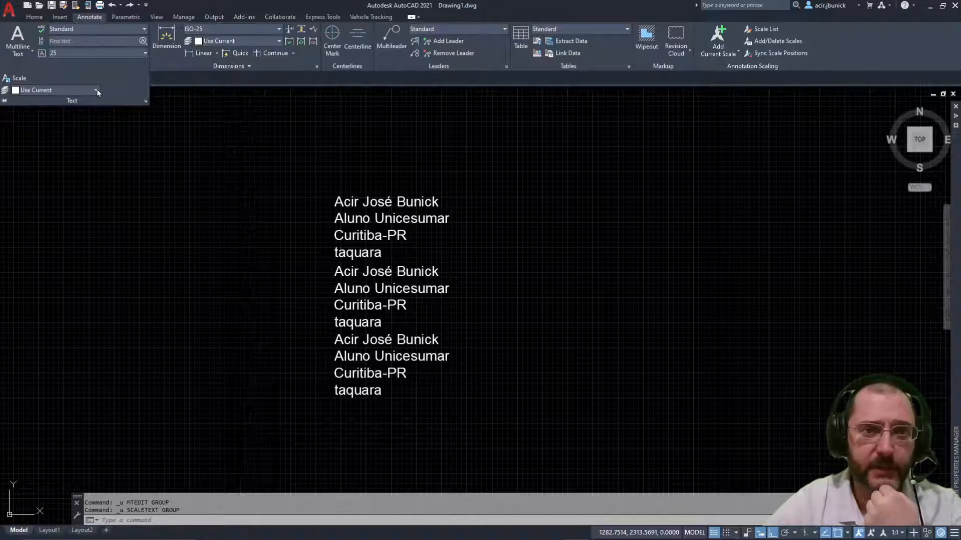
key("Escape")
key("Escape")
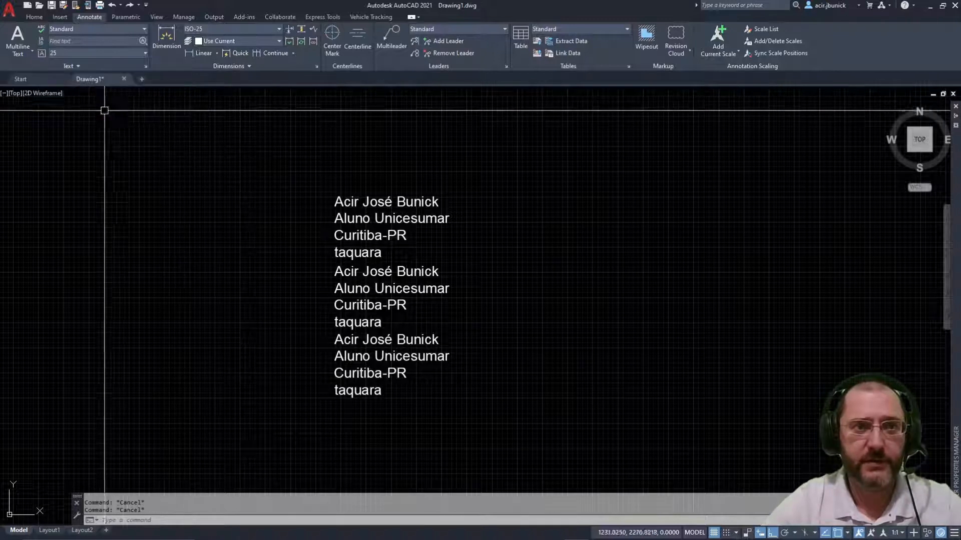
Step: Create a new drawing, Drawing2, from a template on the Start page
left_click(35, 78)
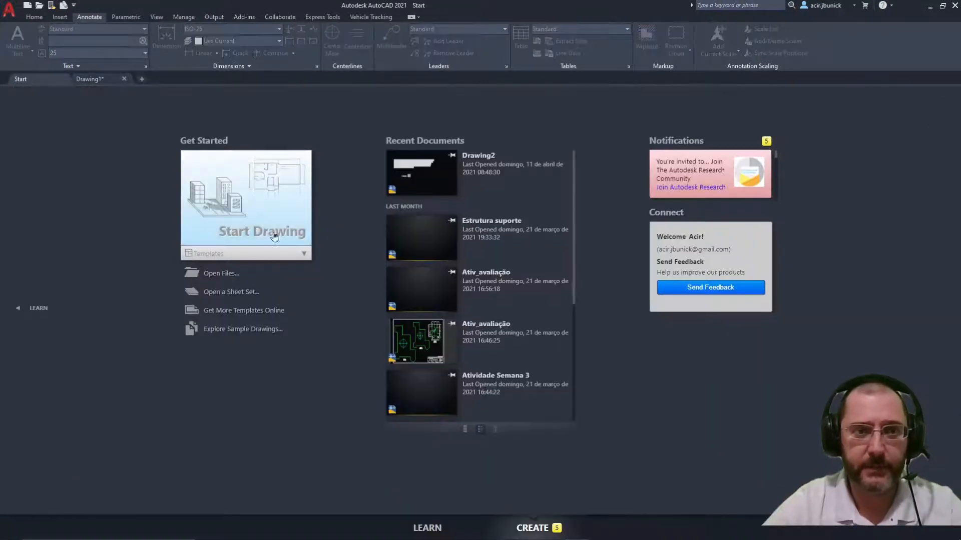
left_click(285, 260)
left_click(231, 361)
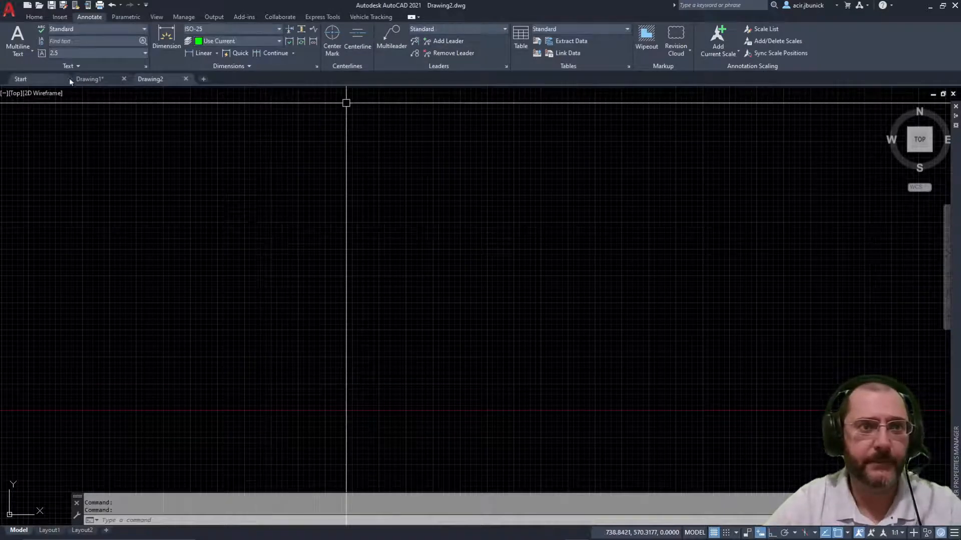
Step: Copy the first four-line text block from Drawing1 and paste it into Drawing2
left_click(119, 81)
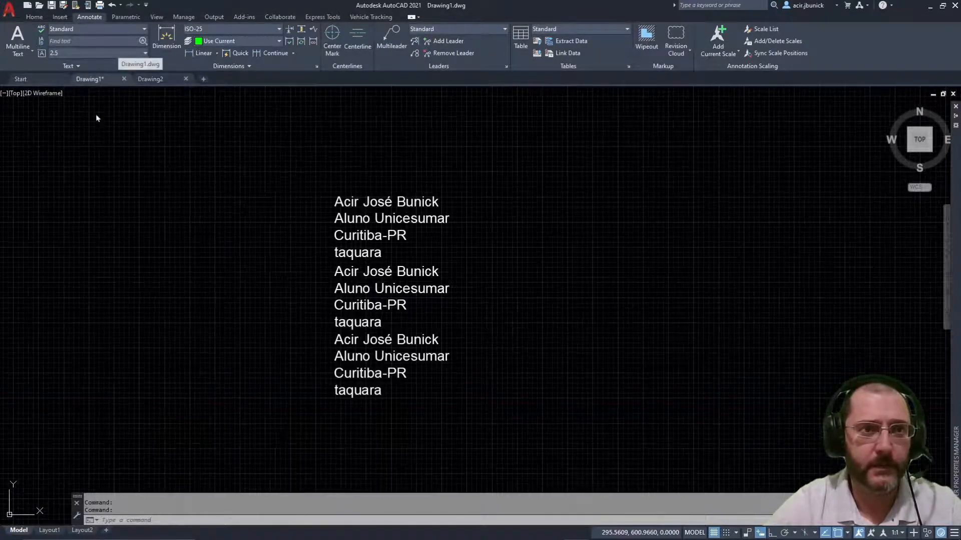
left_click(344, 215)
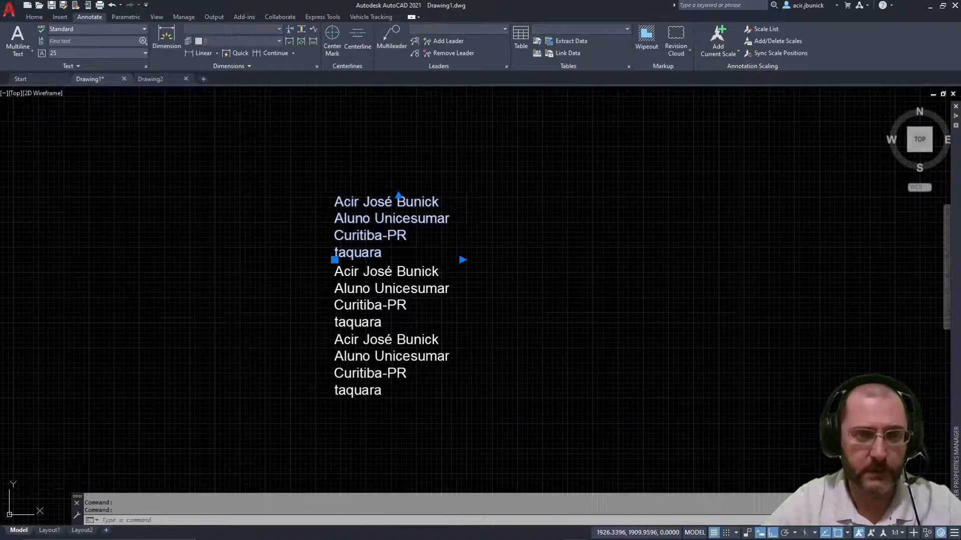
left_click(150, 79)
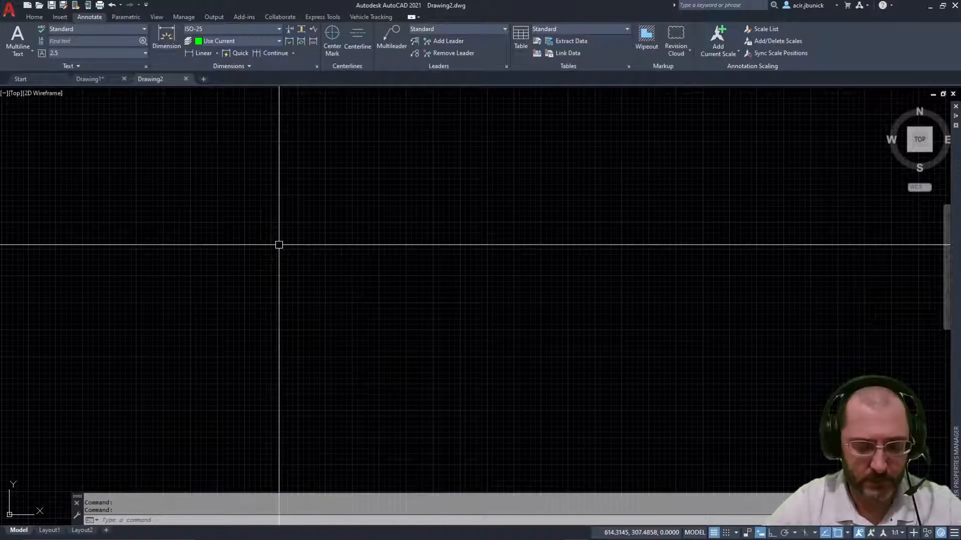
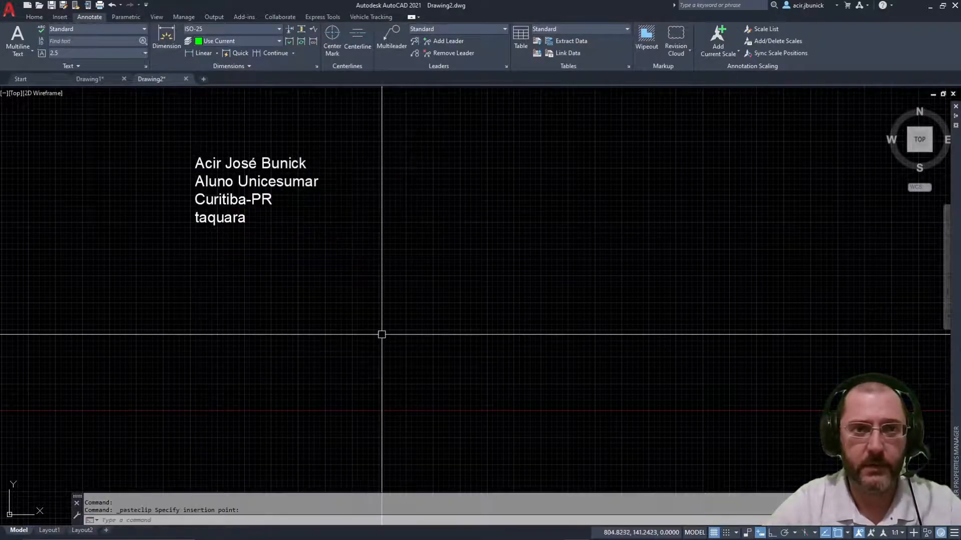
key("Escape")
key("Escape")
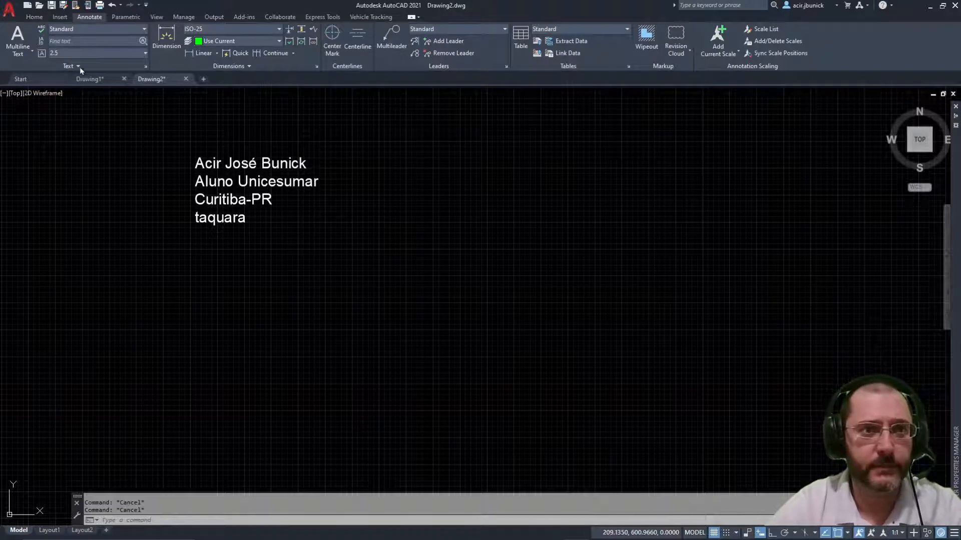
Step: Put the four-line text block on the Formato layer
left_click(78, 66)
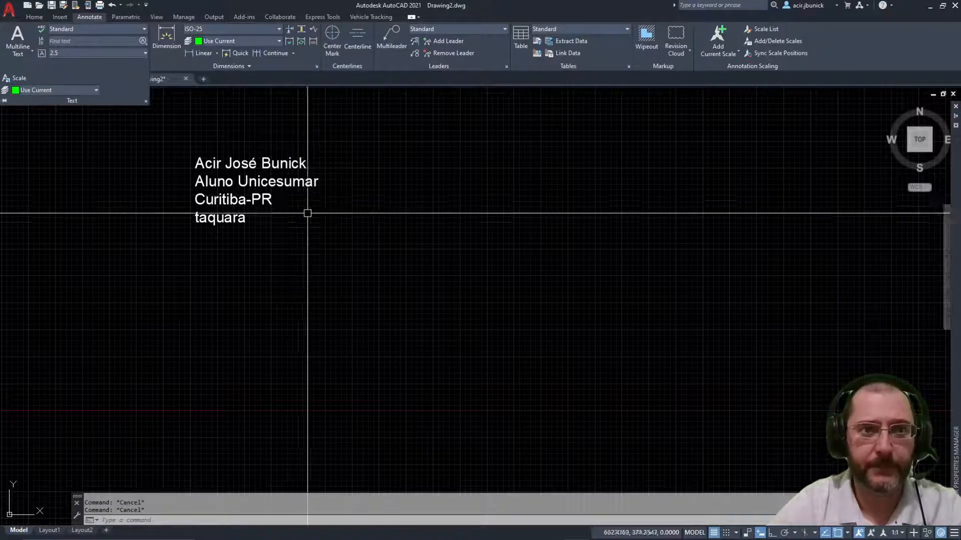
left_click(260, 180)
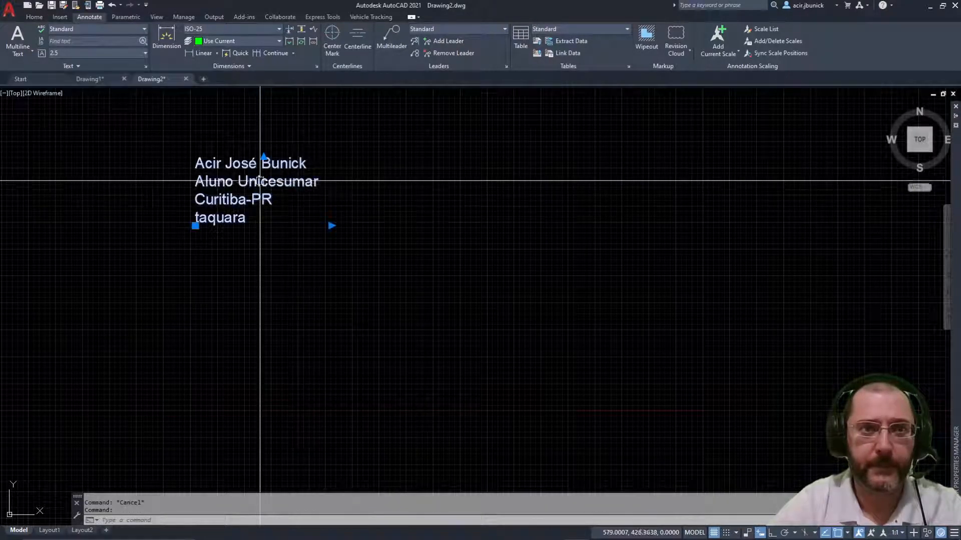
left_click(93, 69)
left_click(96, 90)
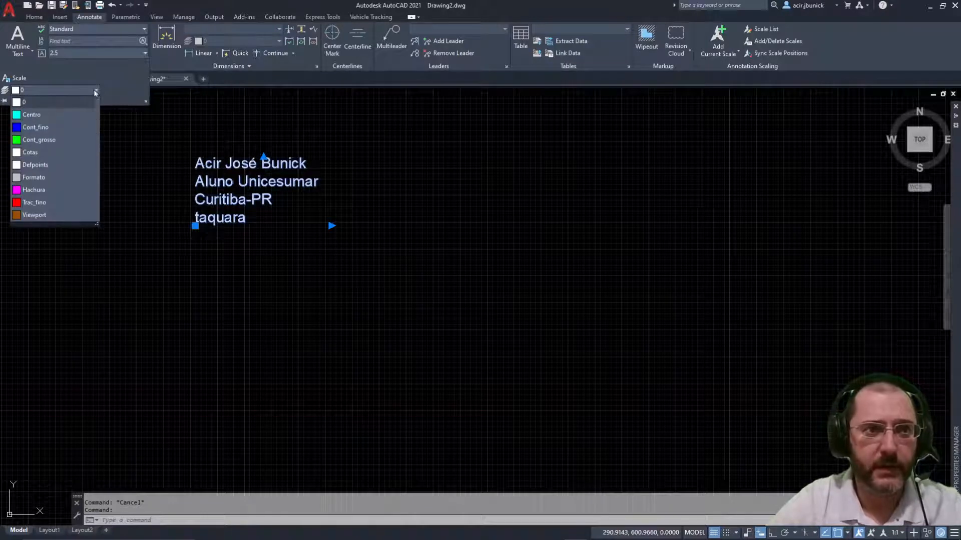
left_click(42, 178)
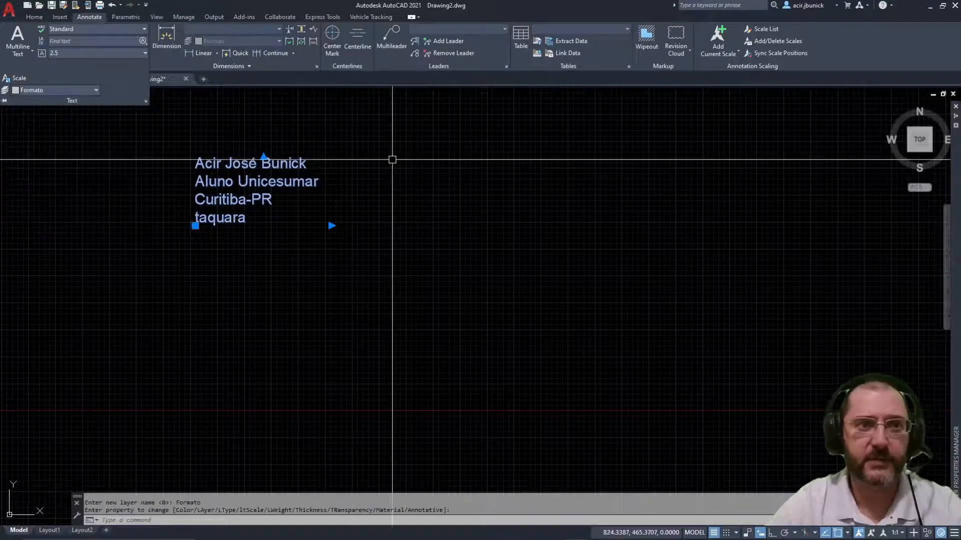
key("Escape")
Step: Reselect the text, then browse the Home, Insert and Annotate ribbon tabs
left_click(268, 183)
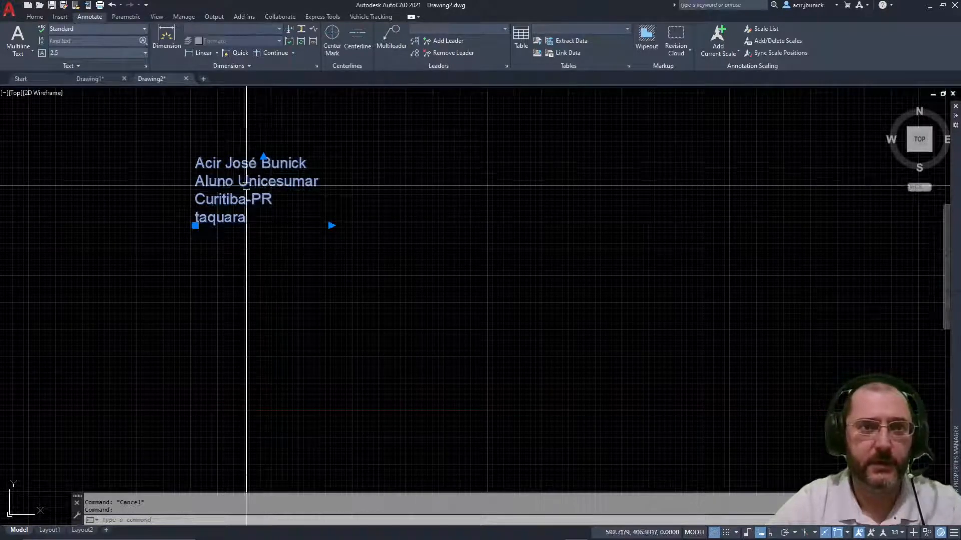
left_click(35, 17)
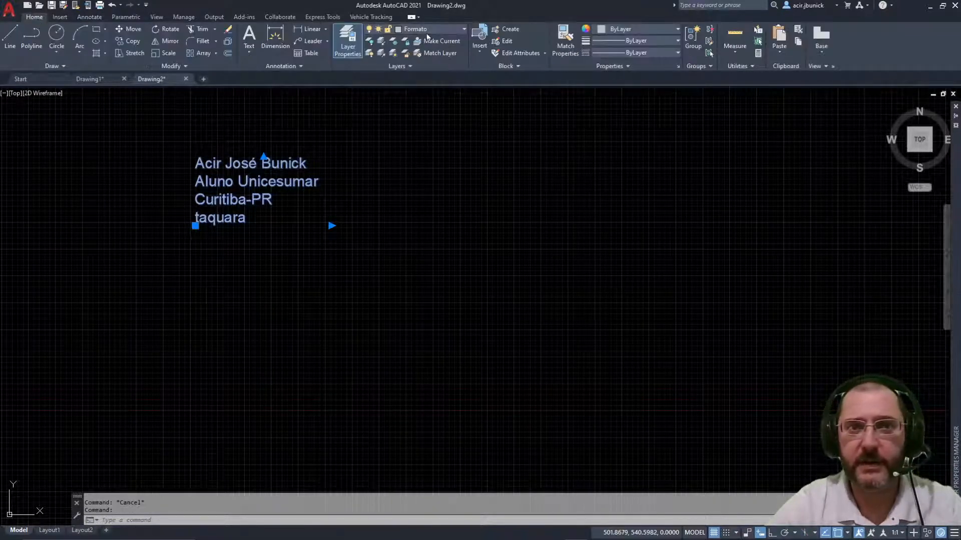
key("Escape")
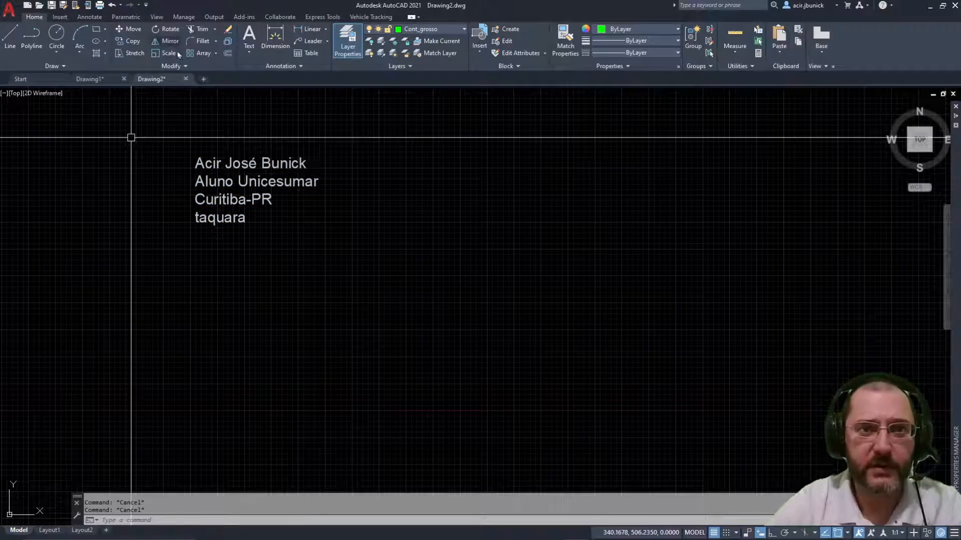
left_click(82, 17)
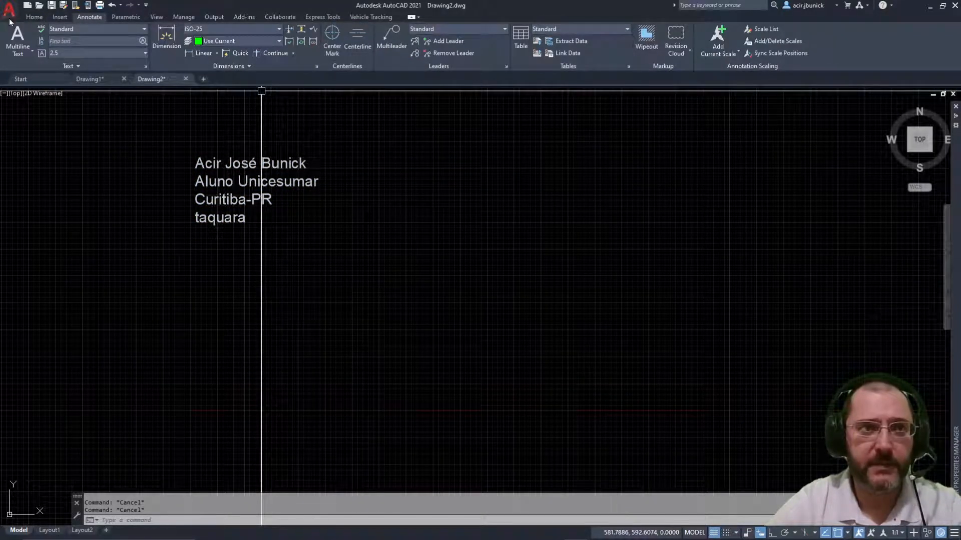
left_click(35, 17)
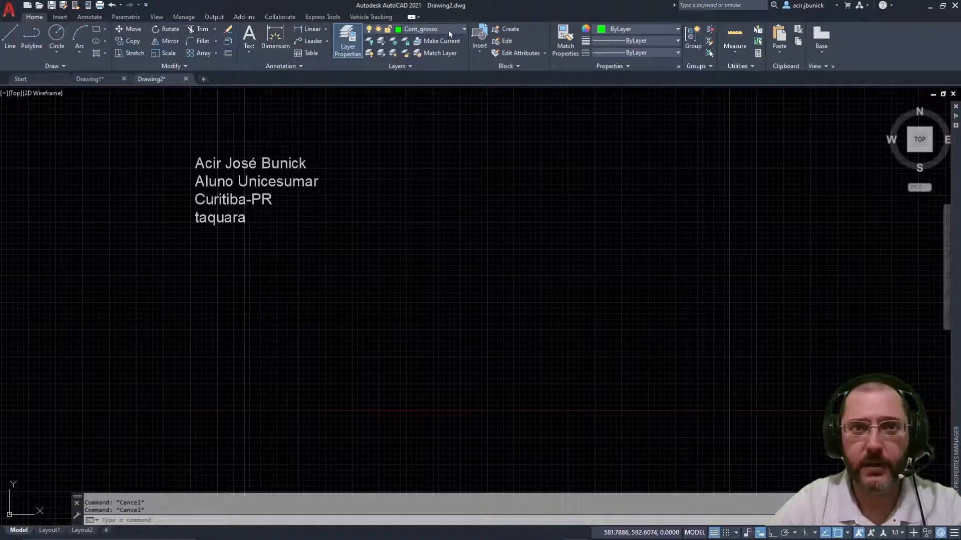
left_click(60, 18)
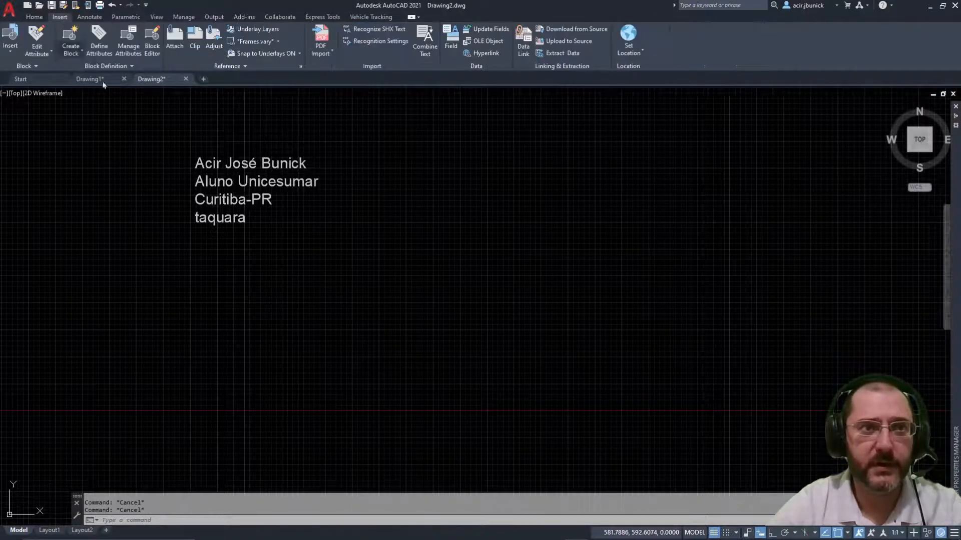
left_click(88, 18)
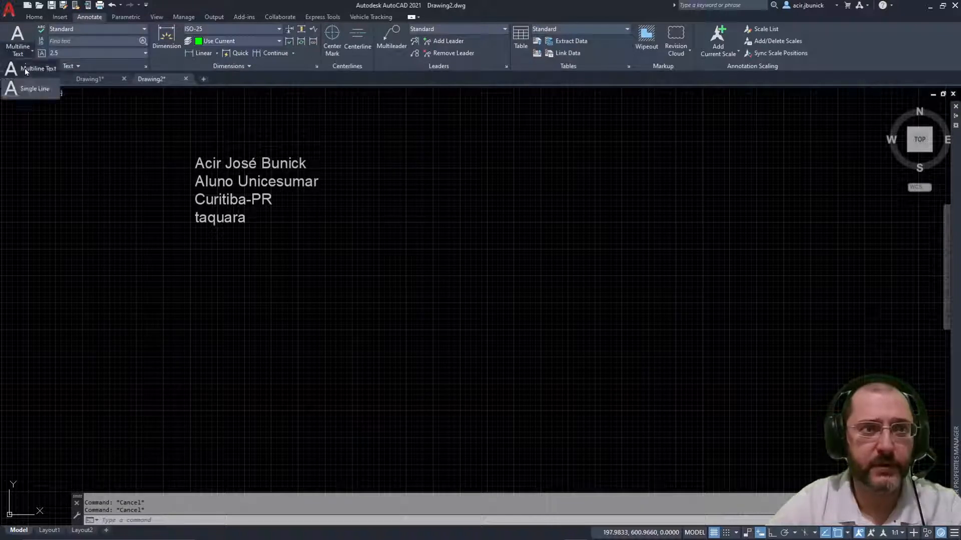
Step: Start single-line text right of the block with height 25 and rotation 0
left_click(25, 94)
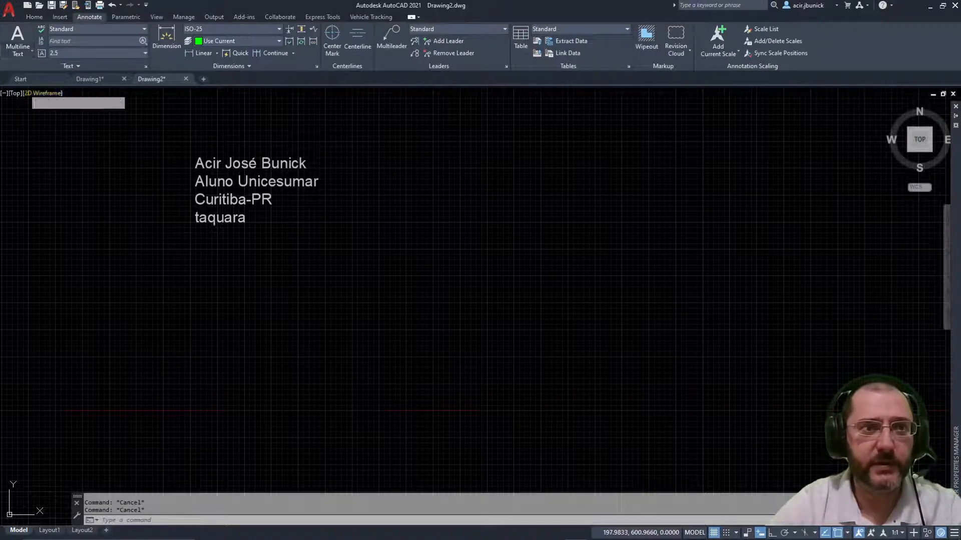
left_click(401, 168)
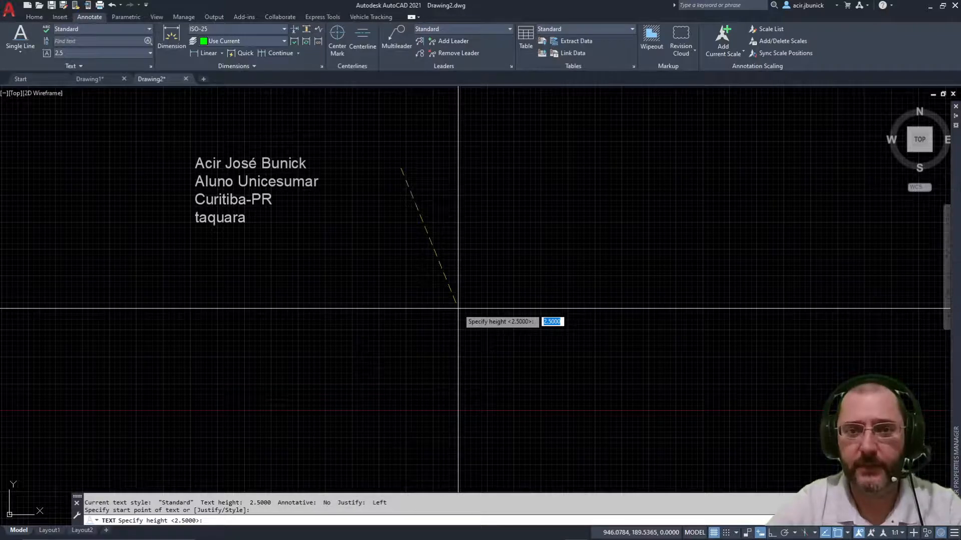
type("25")
key("Return")
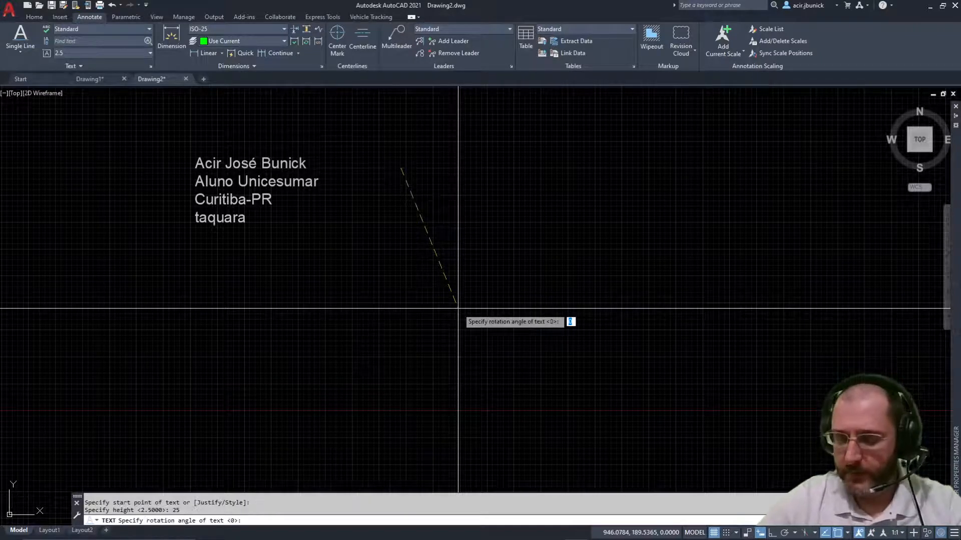
key("Return")
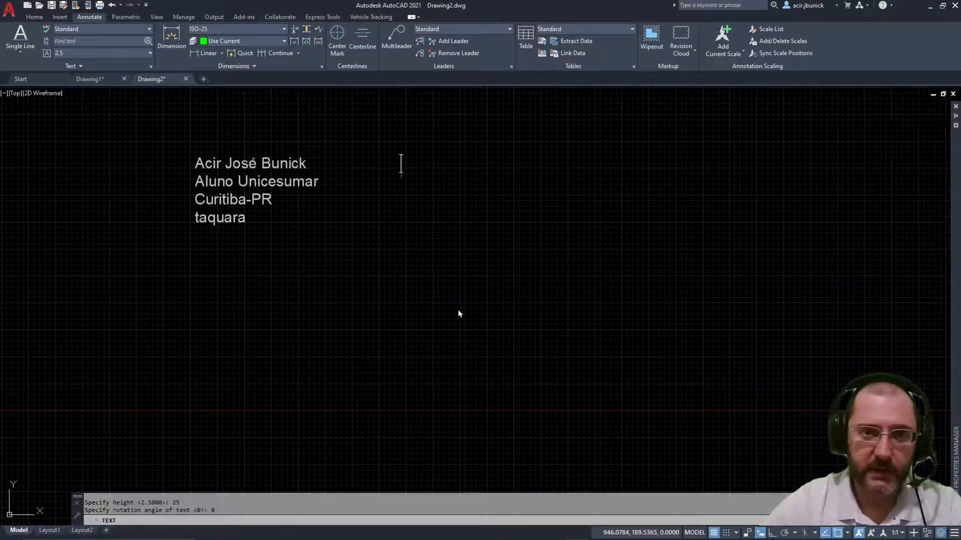
type("1234566789")
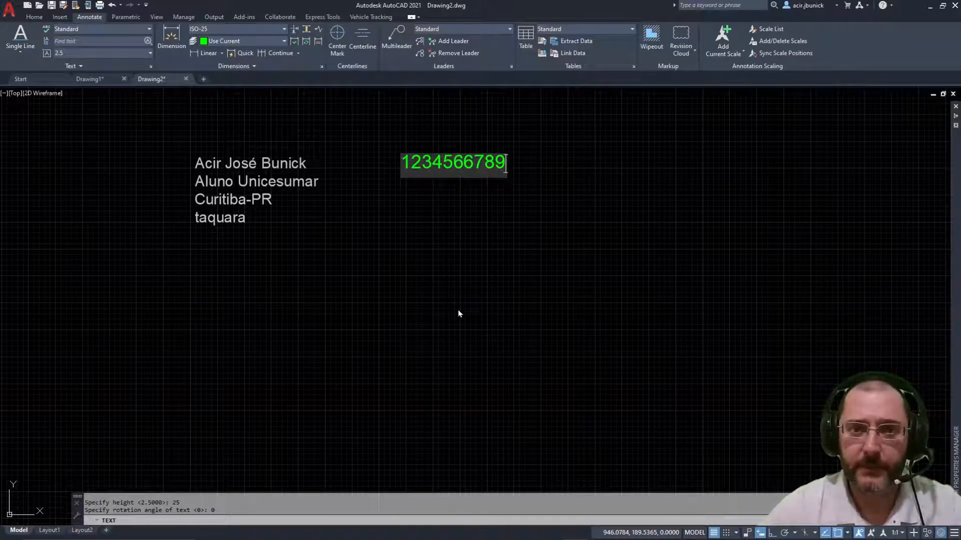
key("Return")
key("BackSpace")
left_click(458, 312)
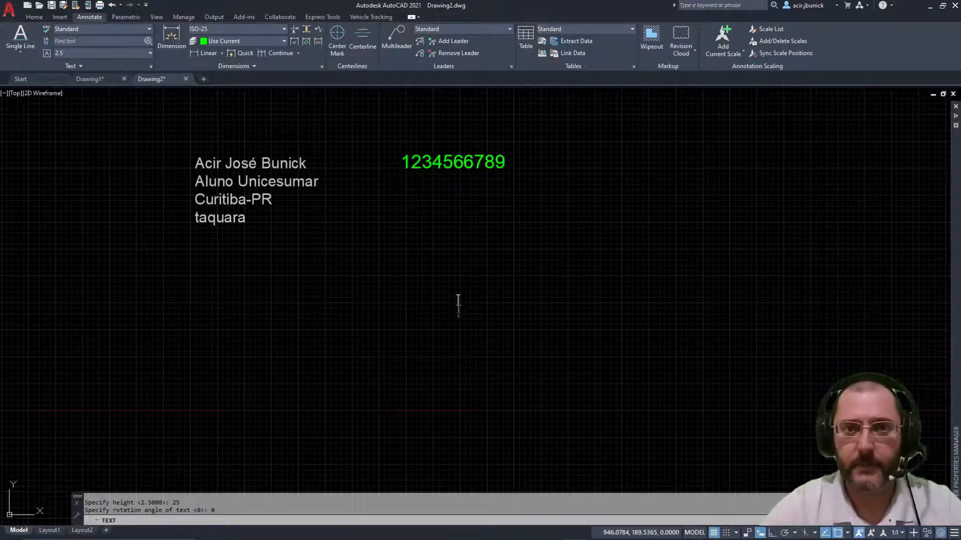
right_click(433, 317)
left_click(483, 345)
key("Escape")
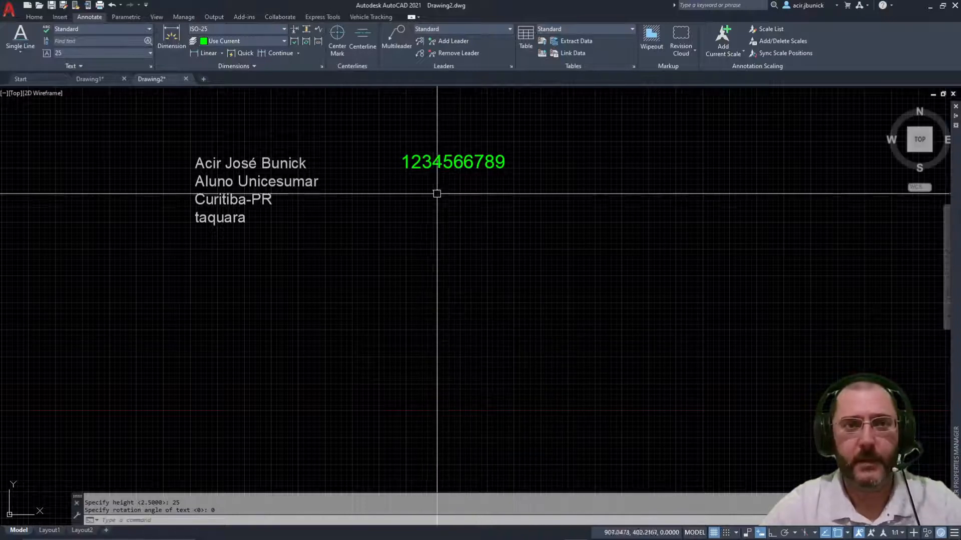
left_click(75, 66)
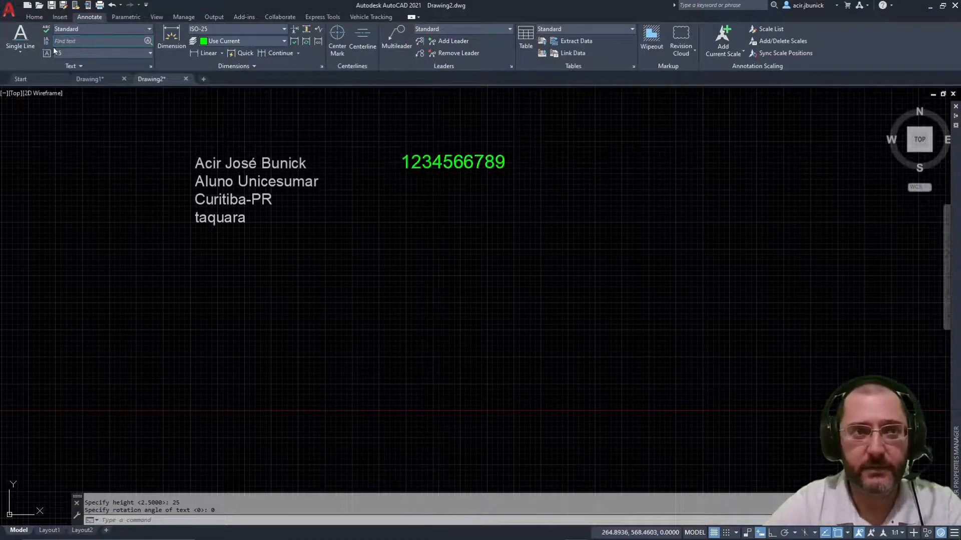
Step: Check the Text panel's layer list for new text without changing it
left_click(34, 18)
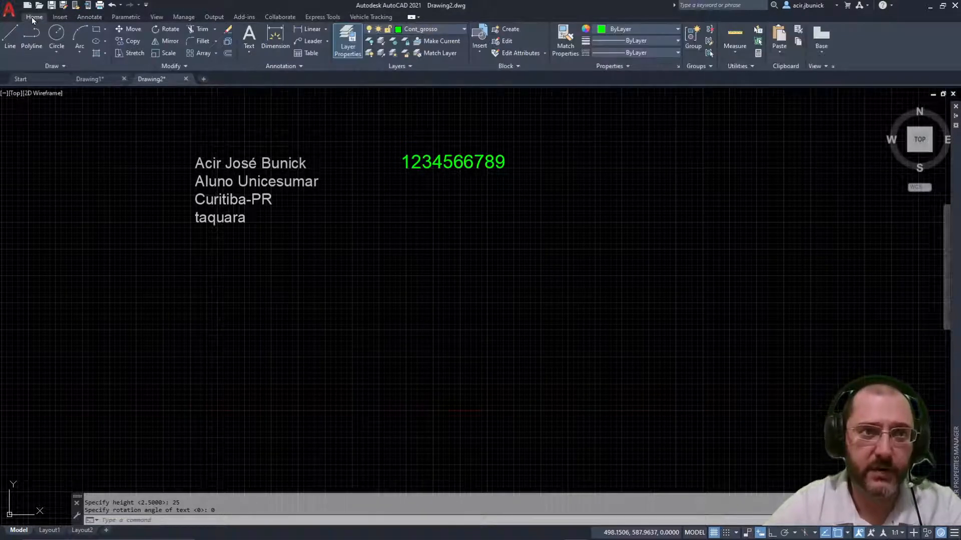
left_click(95, 18)
left_click(76, 64)
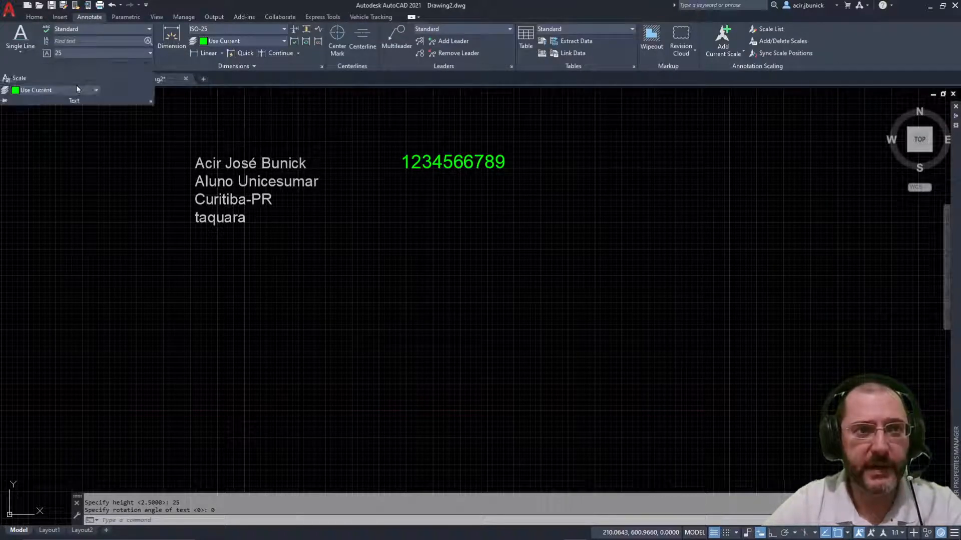
left_click(65, 90)
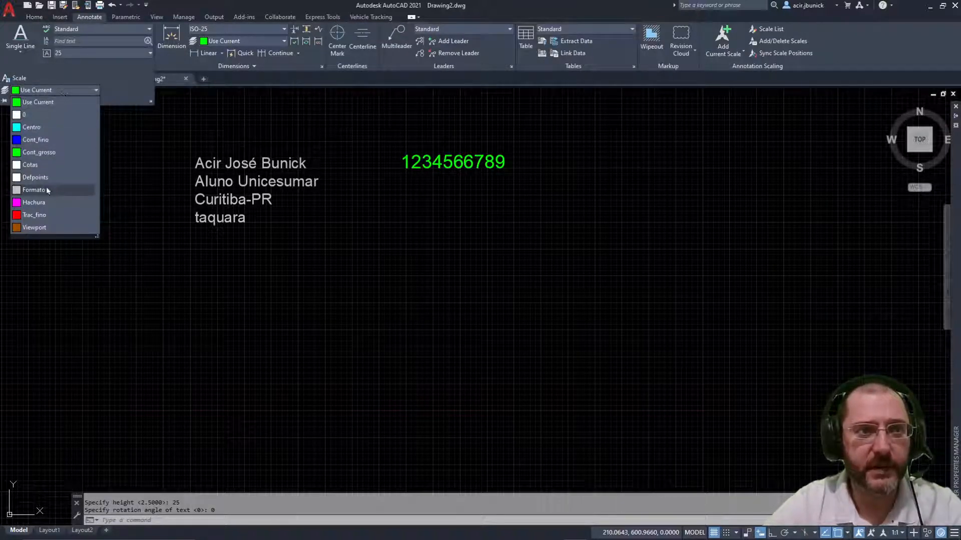
key("Escape")
key("Escape")
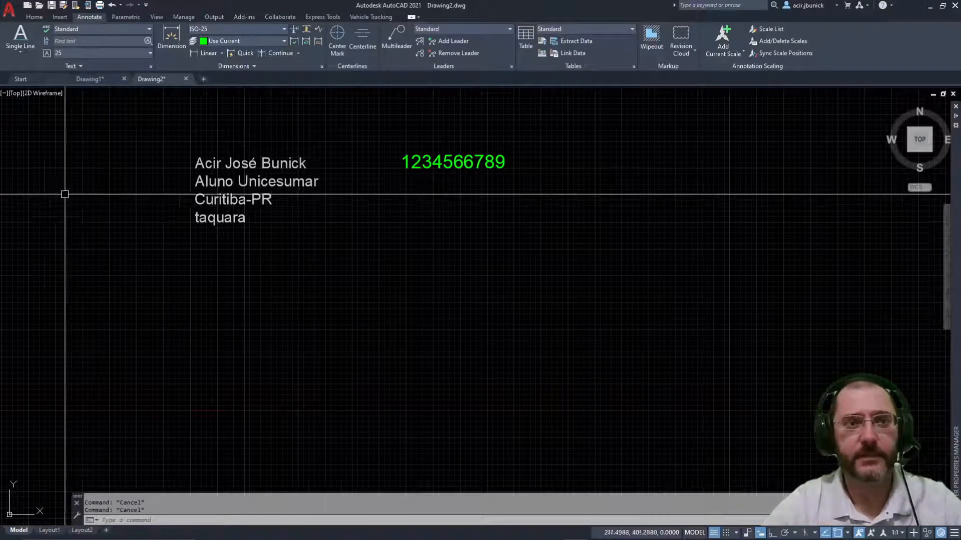
left_click(35, 20)
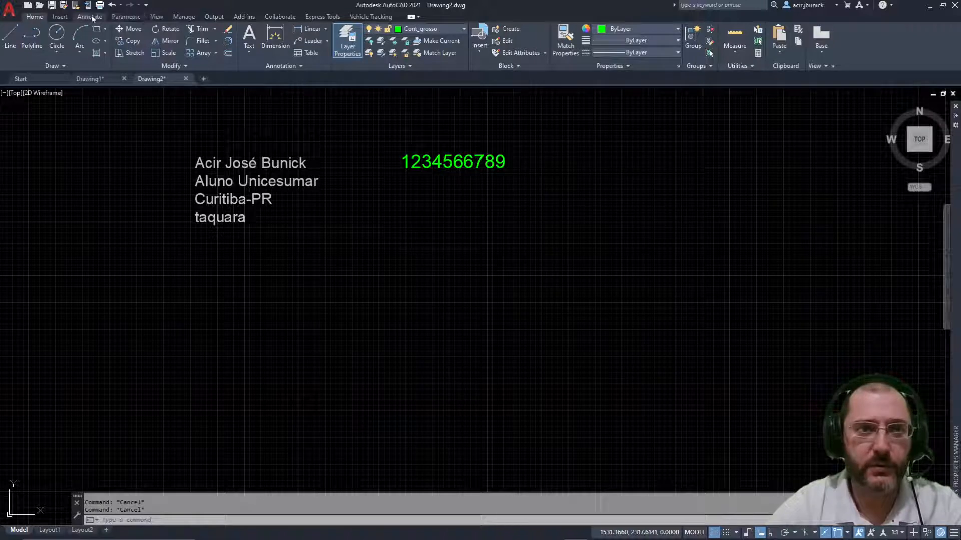
left_click(88, 17)
Step: Add single-line text 123456789 at height 25 below the green numbers
left_click(20, 35)
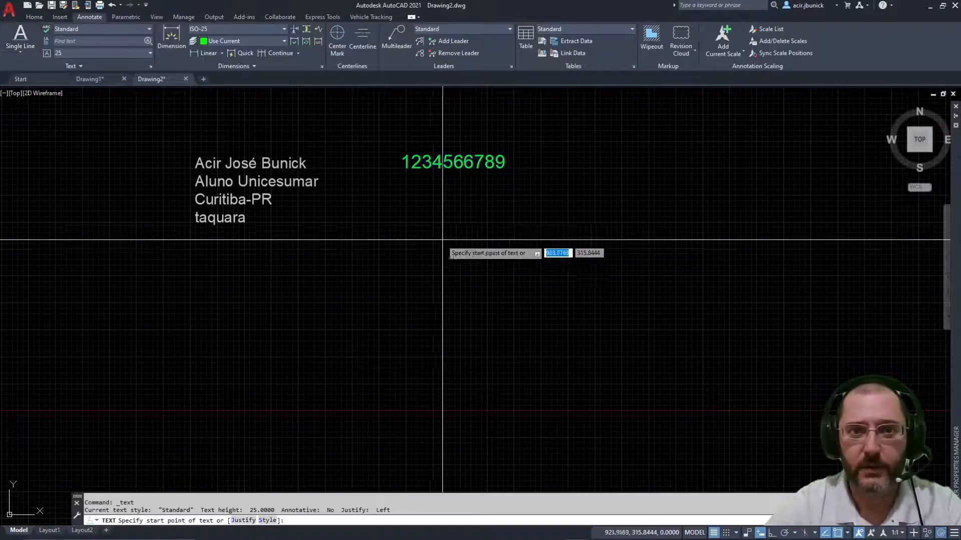
left_click(407, 227)
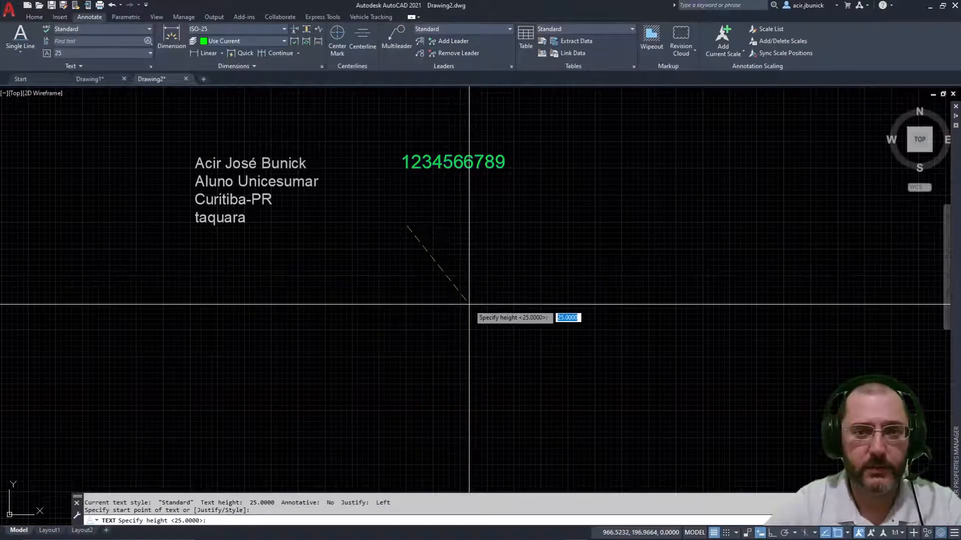
key("Return")
key("Return")
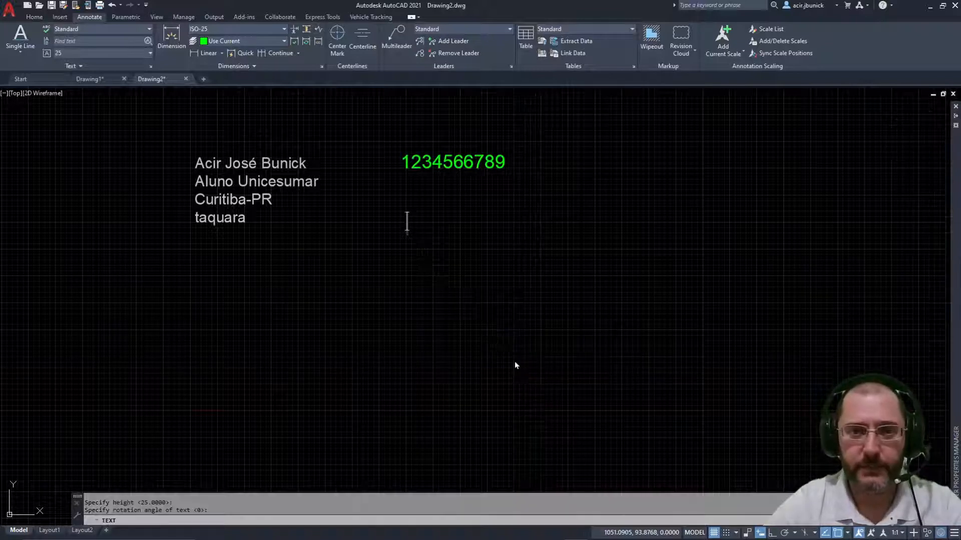
type("1")
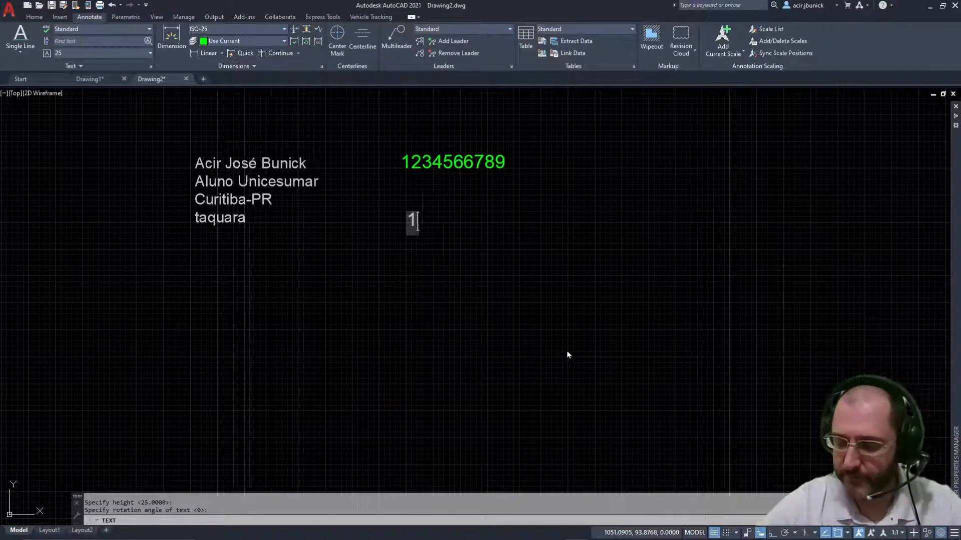
type("23456789")
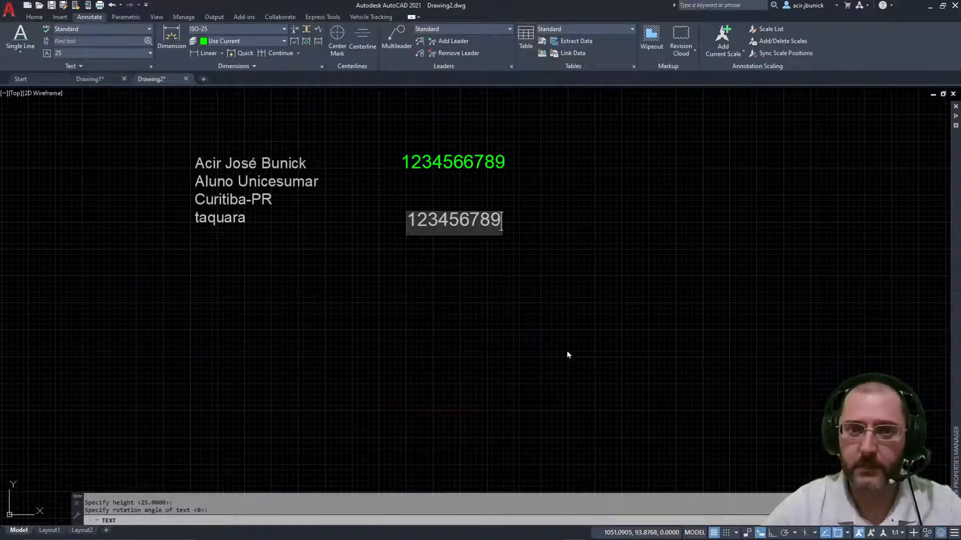
left_click(567, 354)
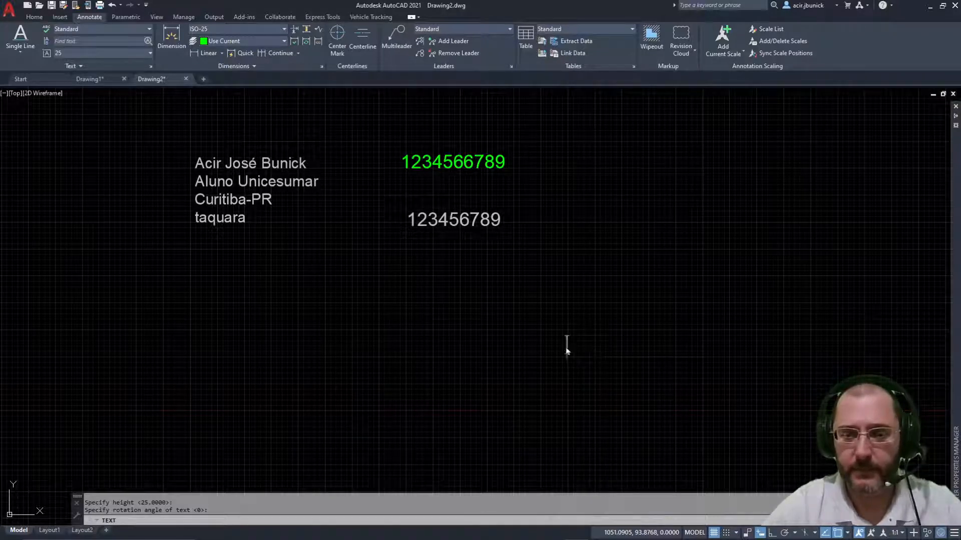
right_click(566, 346)
Step: Select the 123456789 text and look over the Text panel options, then cancel
key("Escape")
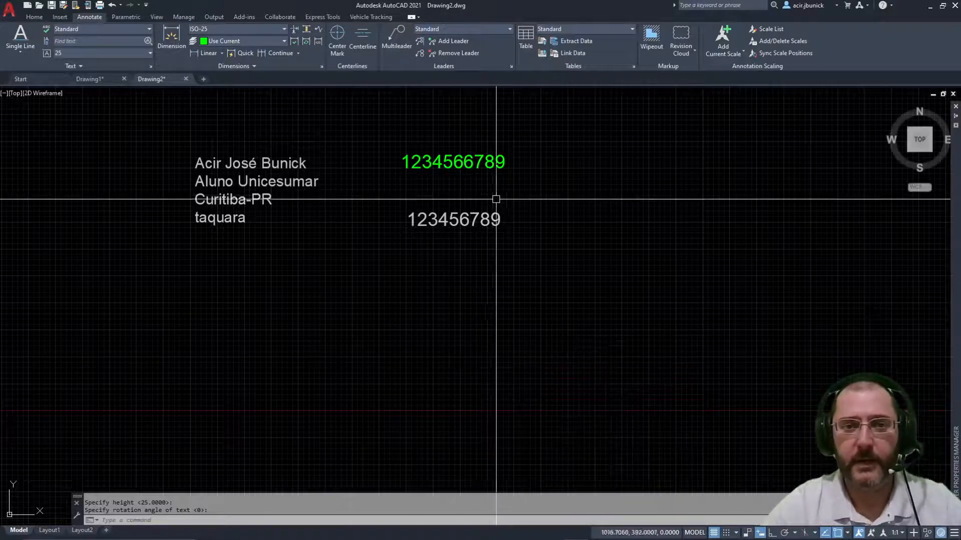
left_click(483, 216)
left_click(34, 17)
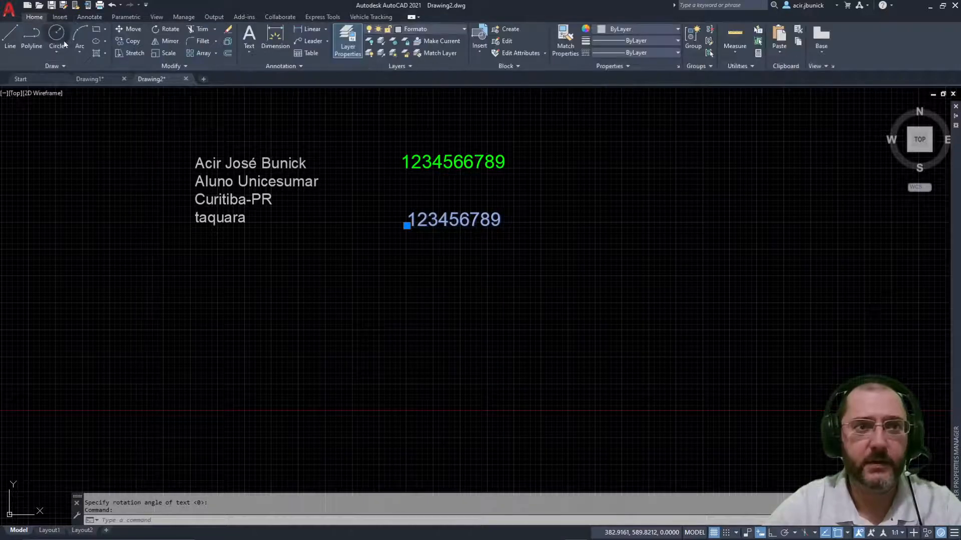
key("Escape")
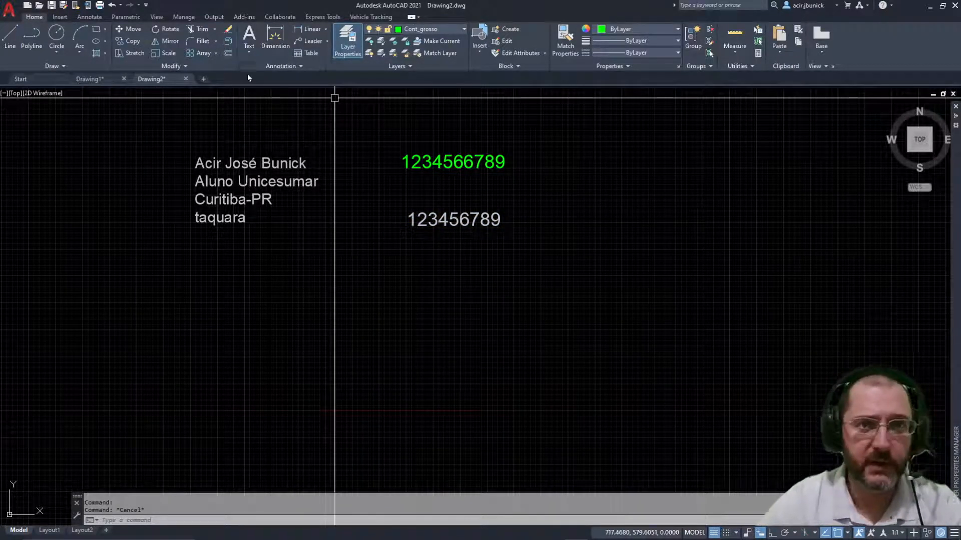
left_click(89, 17)
left_click(75, 66)
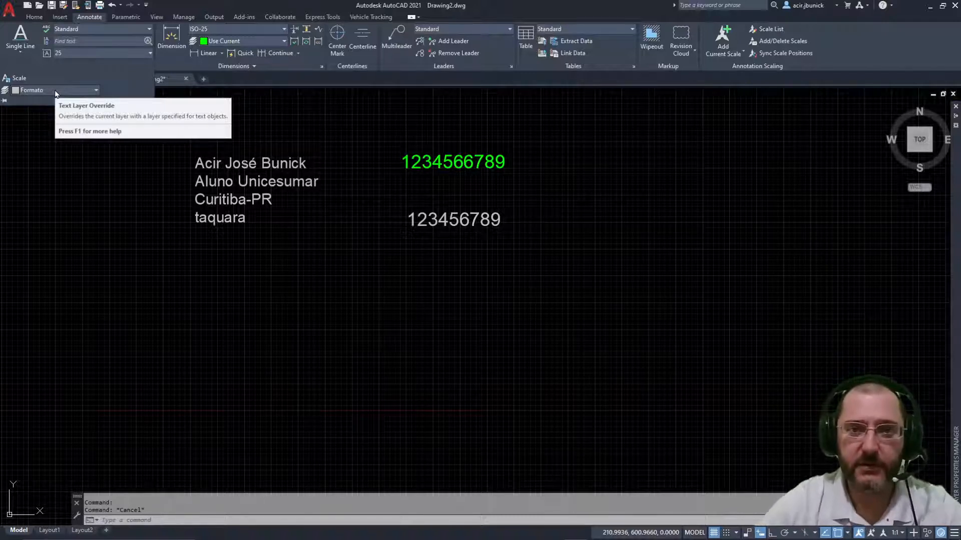
key("Escape")
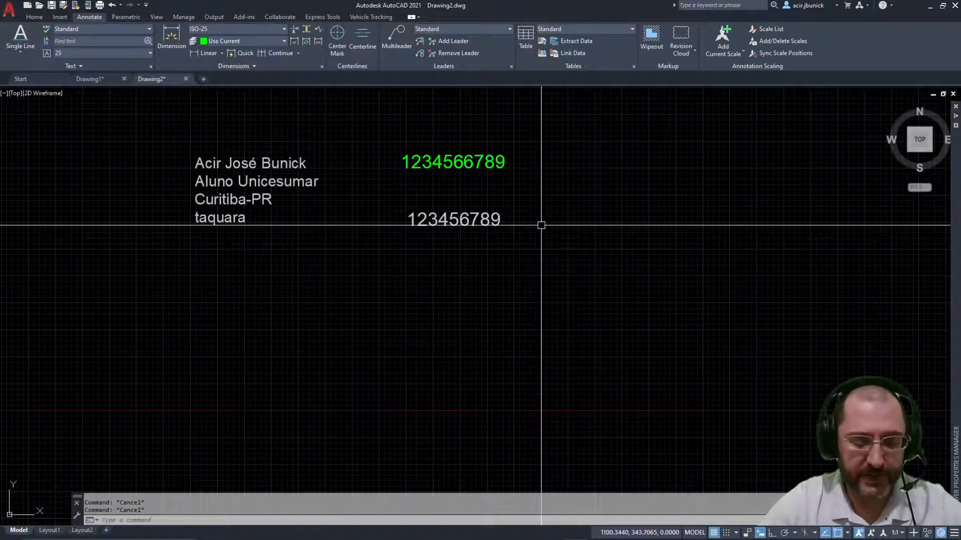
Step: Erase both number texts with E using a crossing window
type("e")
key("Return")
left_click(564, 258)
left_click(358, 136)
key("Return")
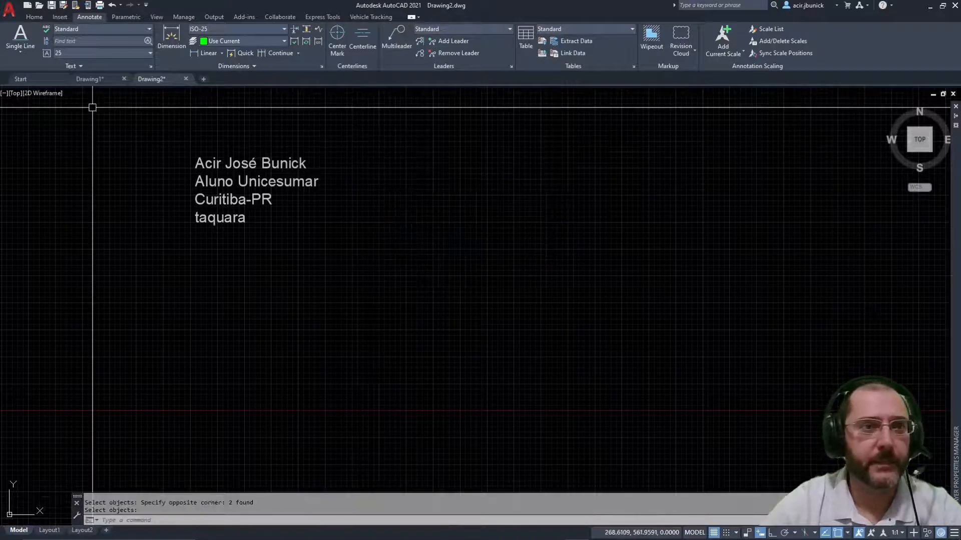
Step: Open the Text Style dialog via Manage Text Styles, showing Standard with Arial font
left_click(81, 66)
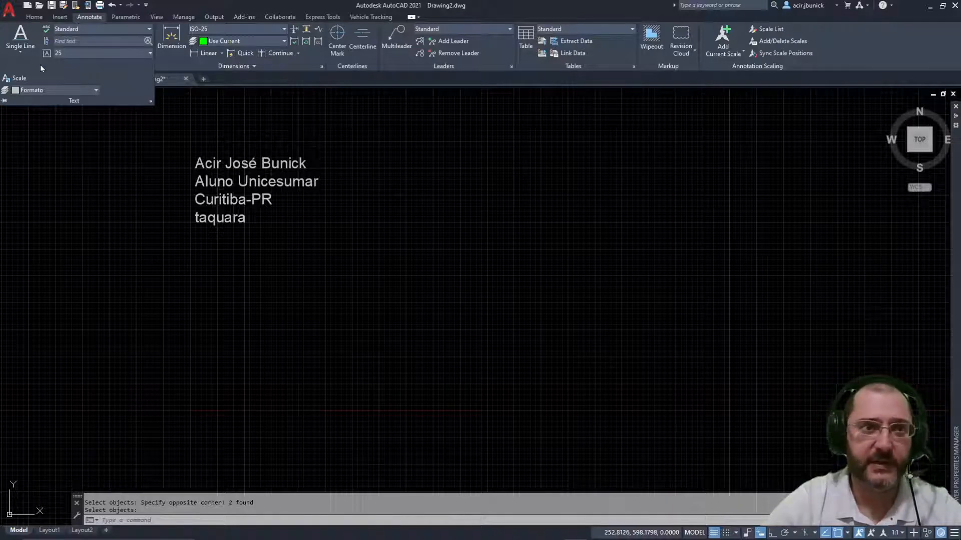
left_click(119, 144)
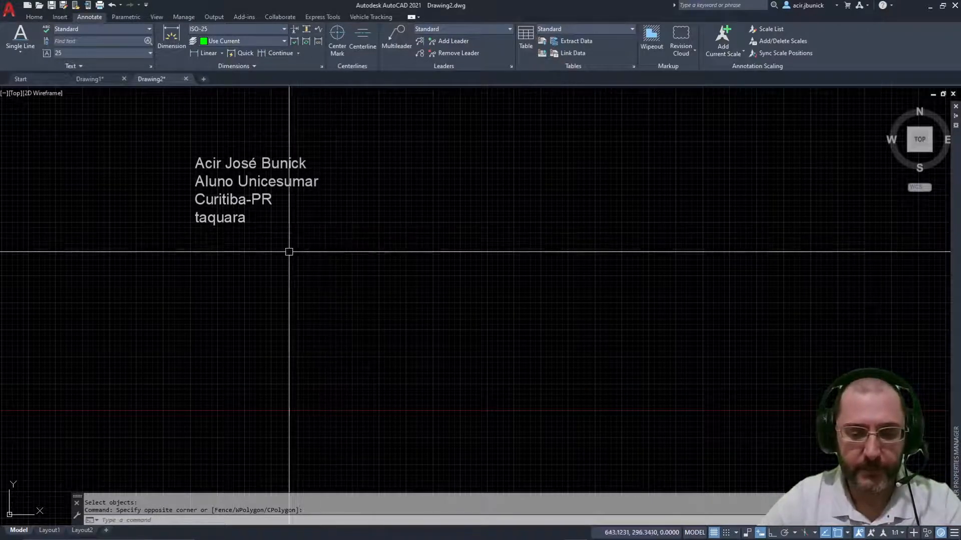
left_click(113, 28)
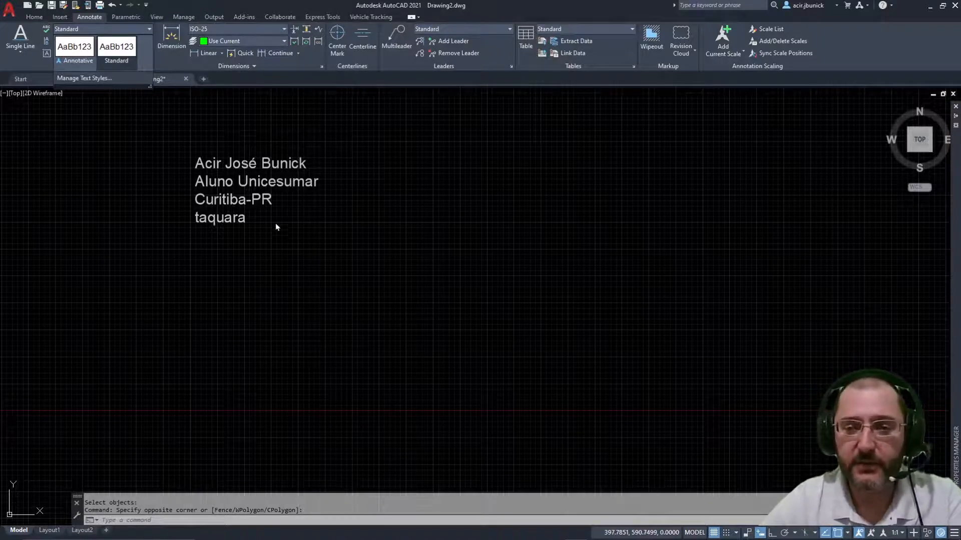
left_click(123, 135)
left_click(129, 30)
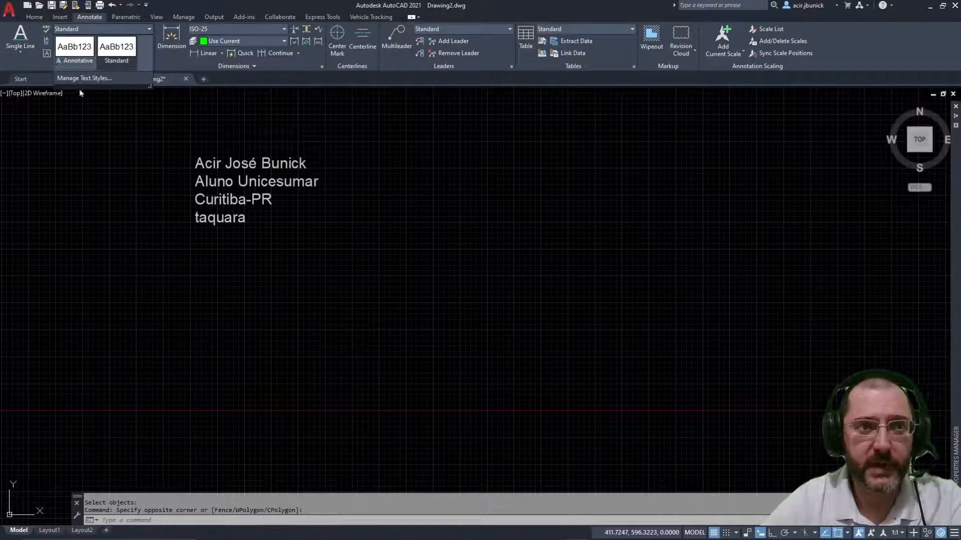
left_click(100, 175)
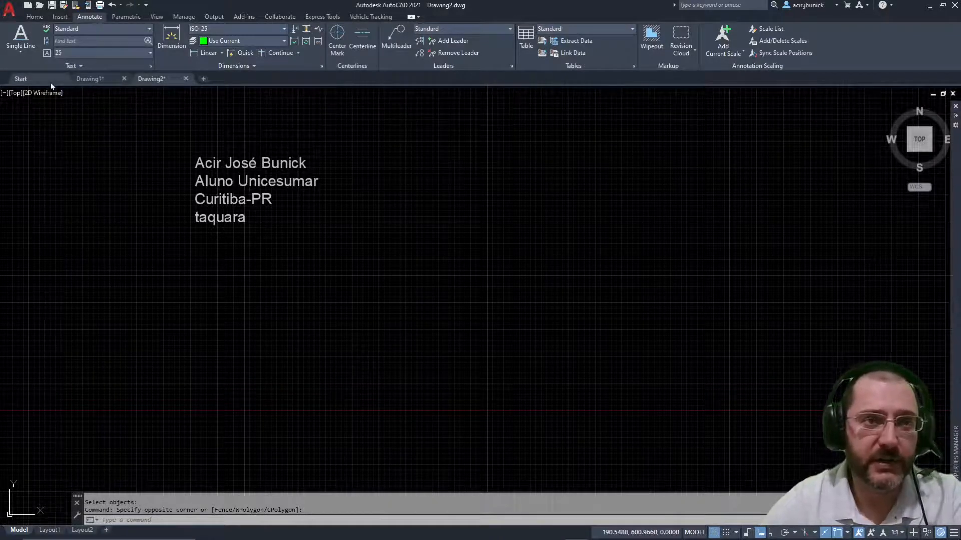
left_click(138, 33)
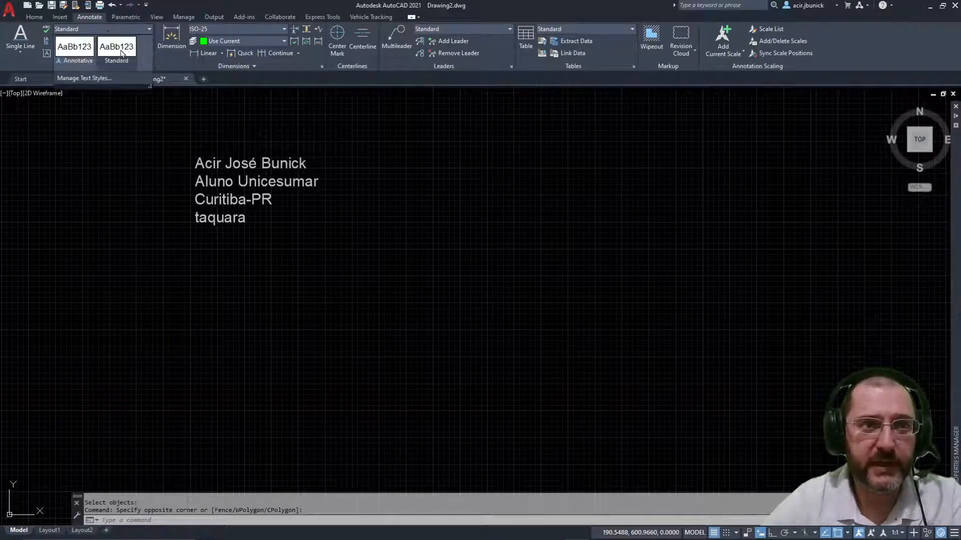
left_click(79, 79)
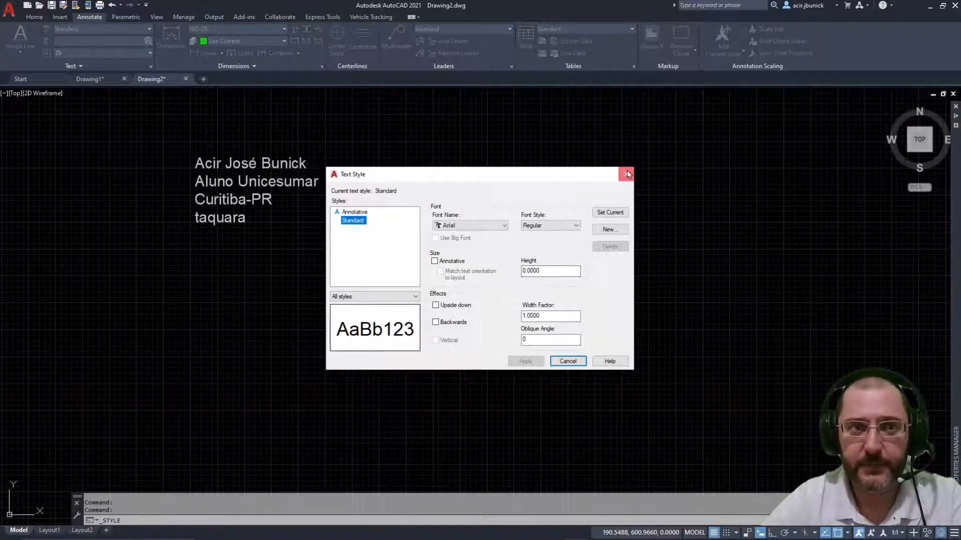
left_click(626, 175)
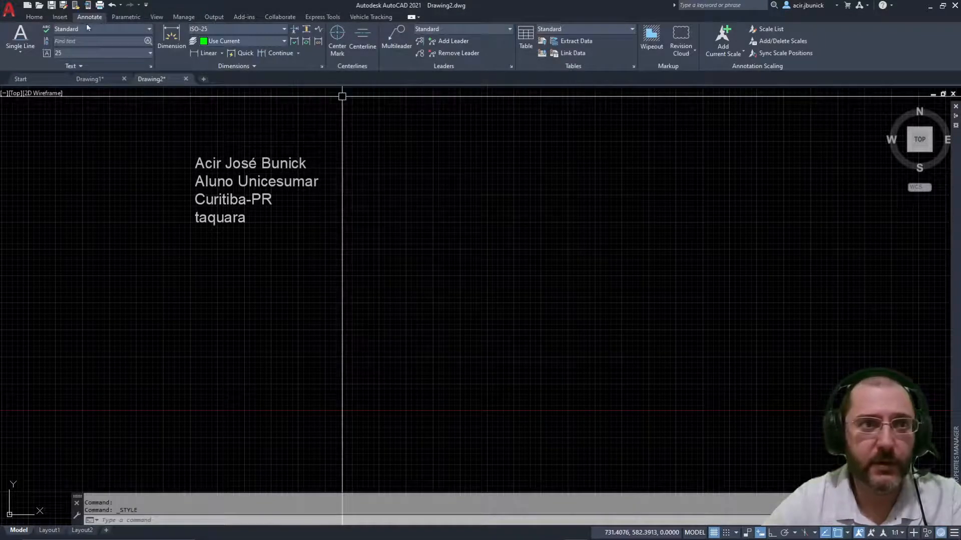
left_click(150, 65)
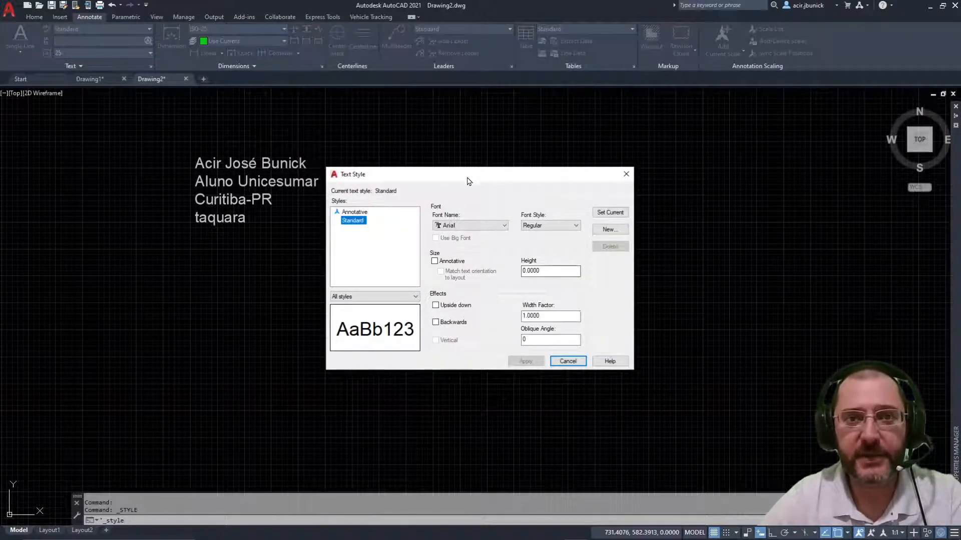
left_click_drag(464, 180, 475, 153)
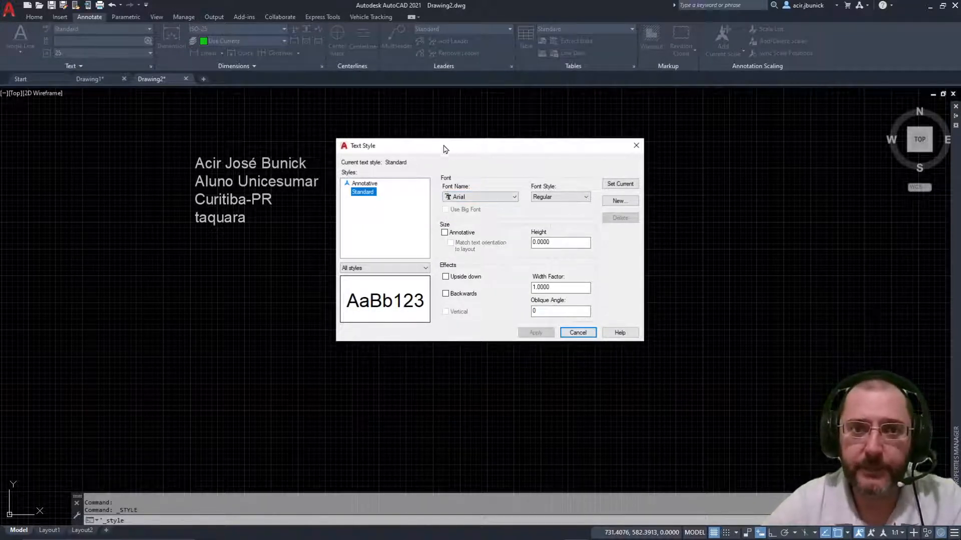
left_click_drag(444, 150, 453, 120)
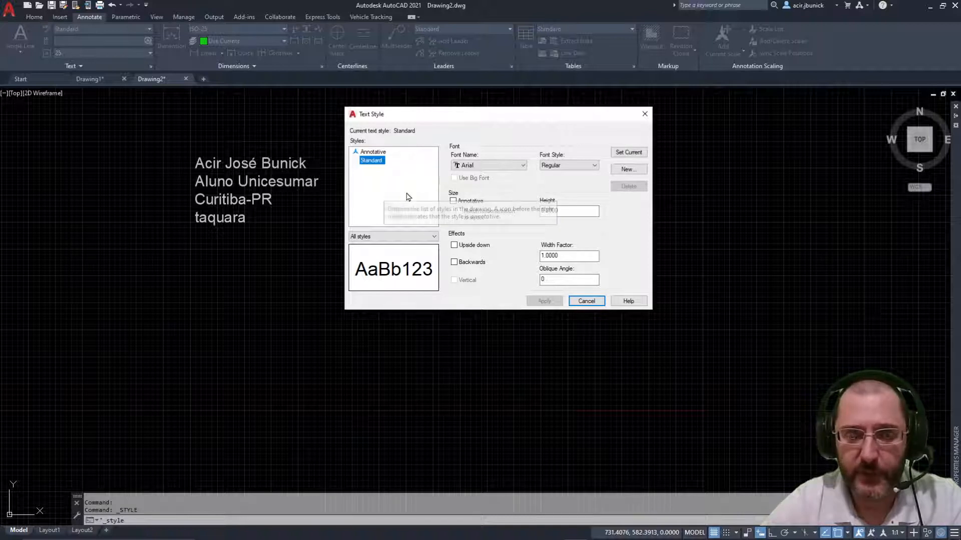
left_click(378, 152)
left_click(378, 160)
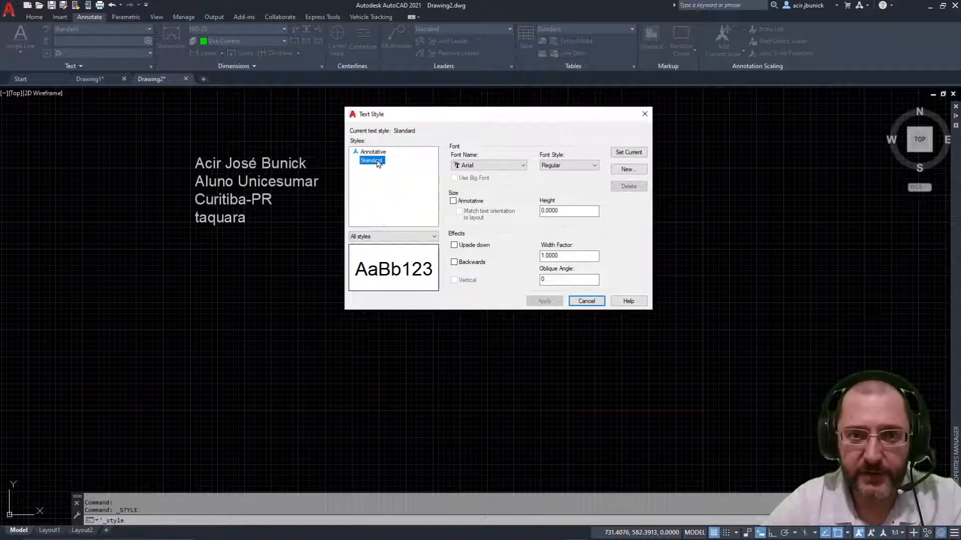
left_click(377, 152)
left_click(378, 161)
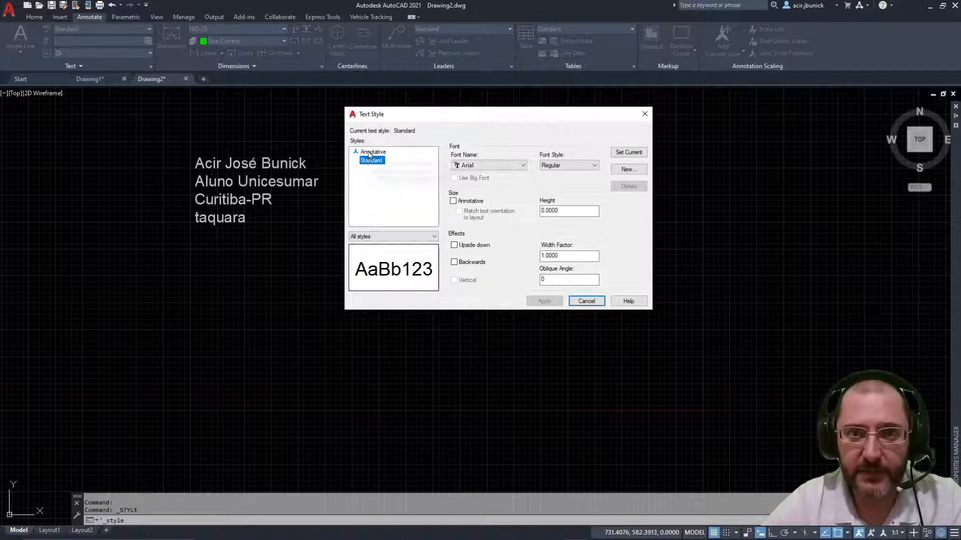
left_click(371, 152)
left_click(371, 160)
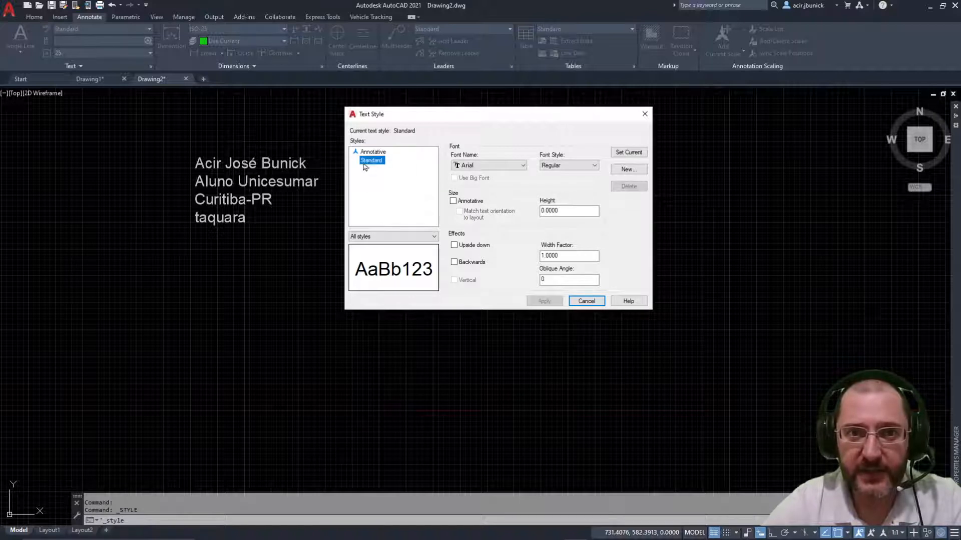
left_click(378, 152)
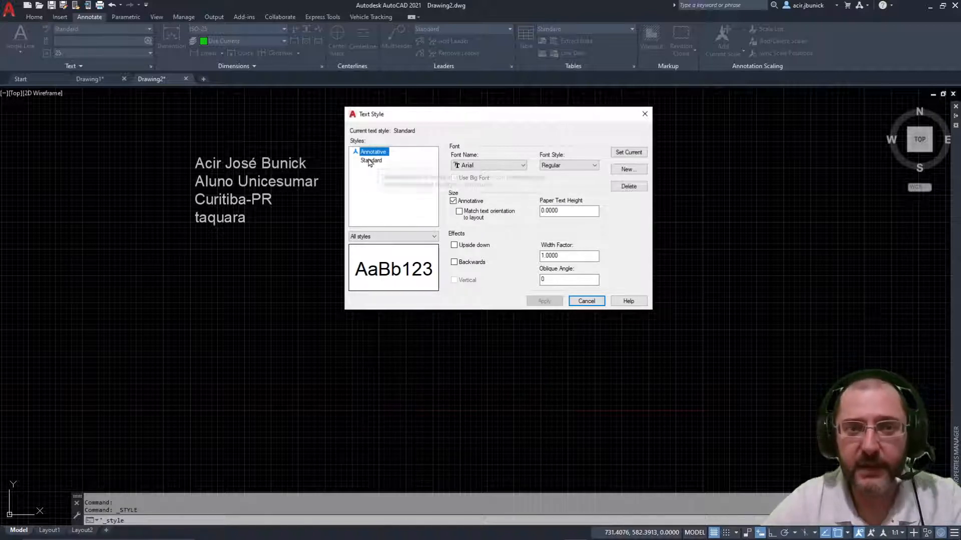
left_click(379, 160)
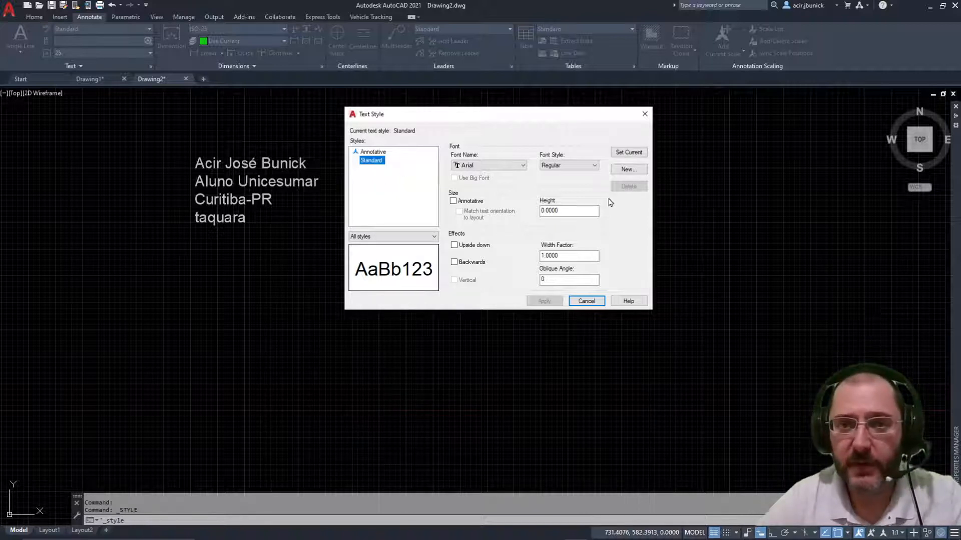
Step: Create a new text style named Legenda_5mm
left_click(627, 169)
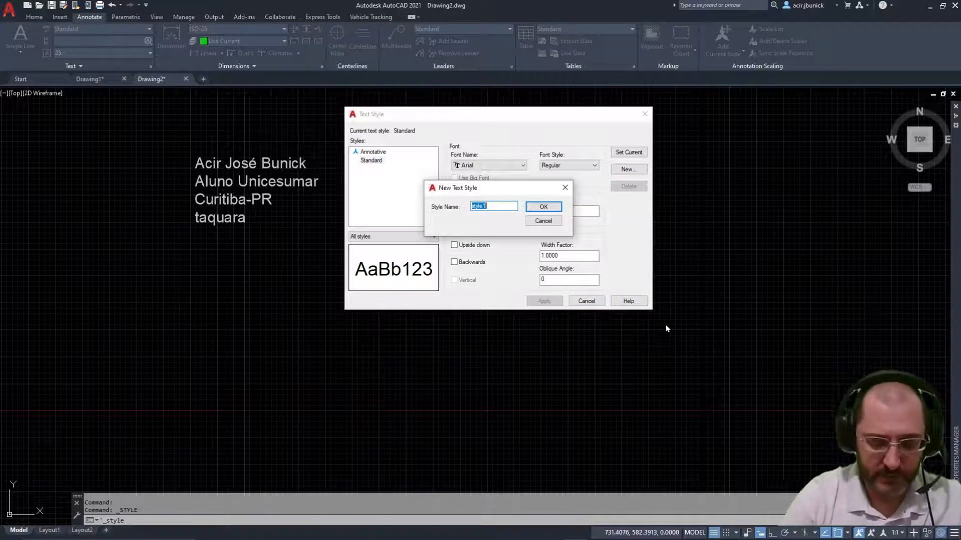
type("Legenda_5mm")
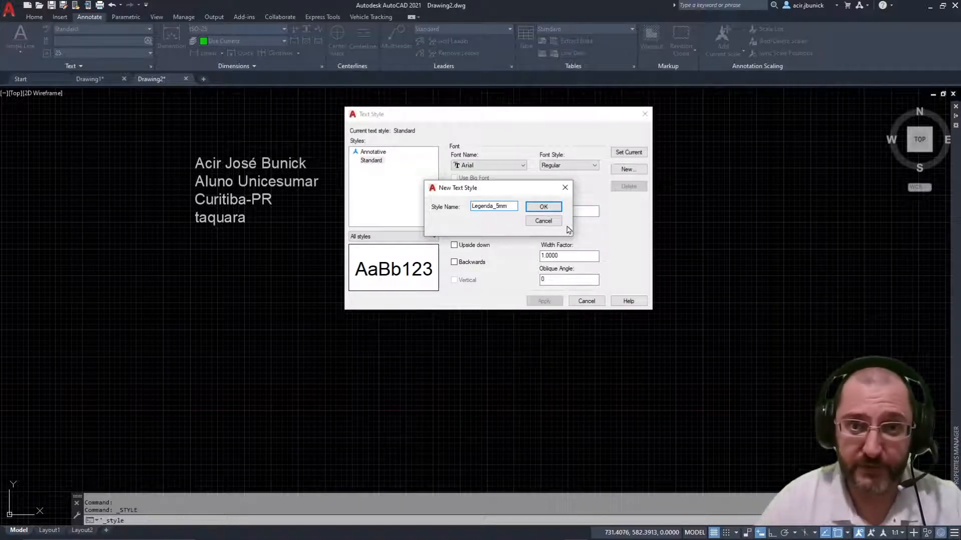
left_click(541, 208)
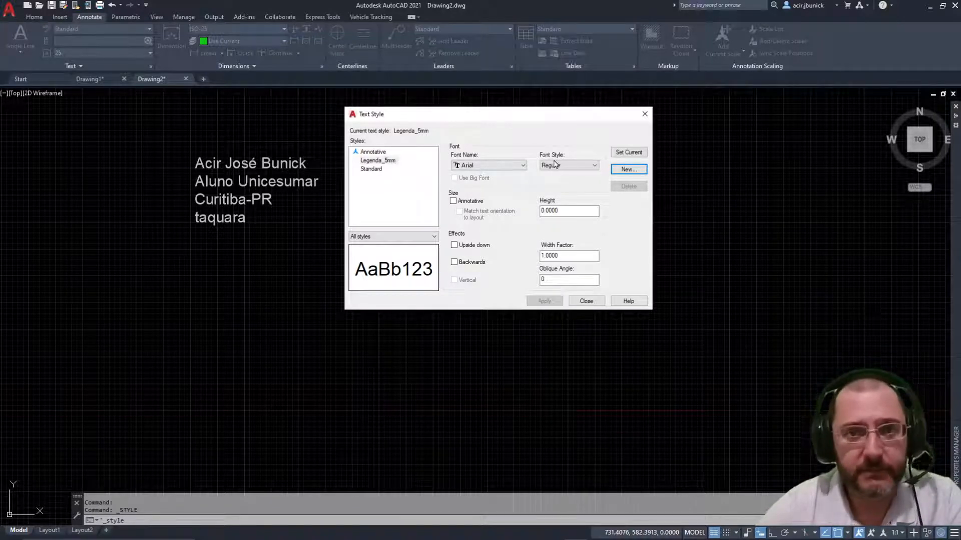
left_click(511, 166)
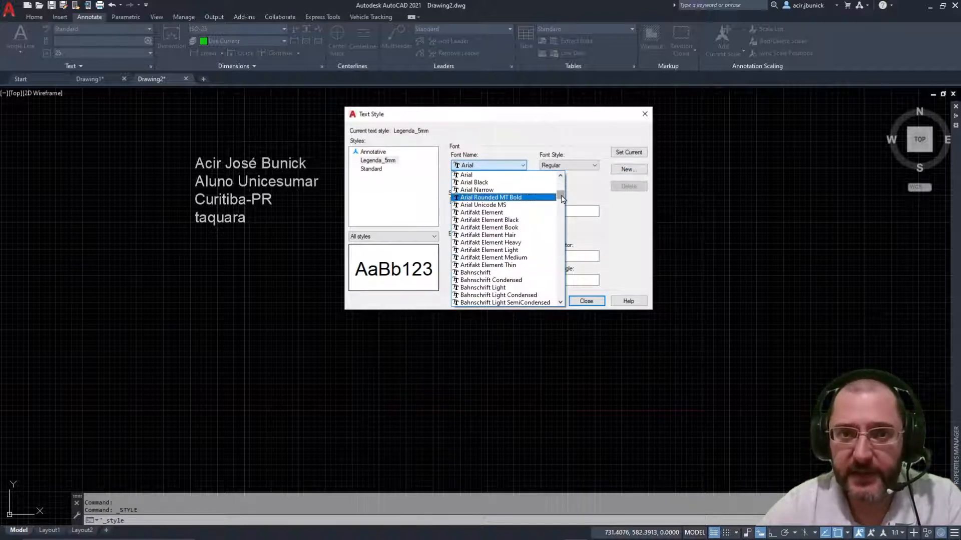
left_click_drag(559, 196, 563, 244)
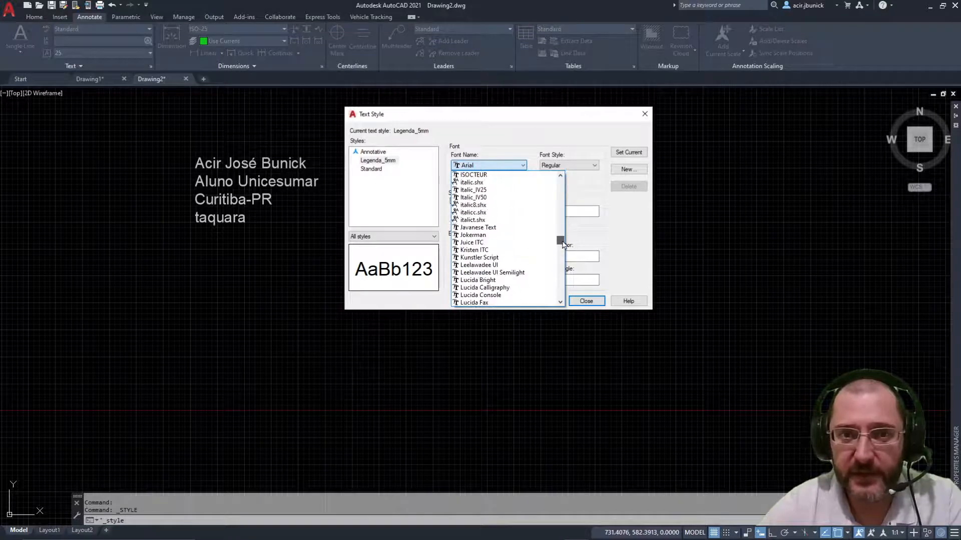
left_click(481, 176)
left_click(523, 166)
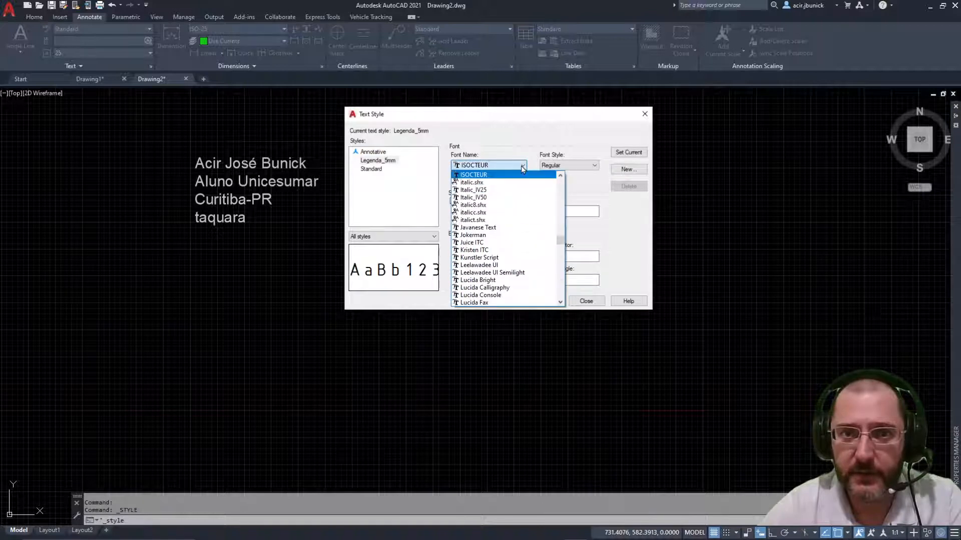
scroll(520, 200, "up", 2)
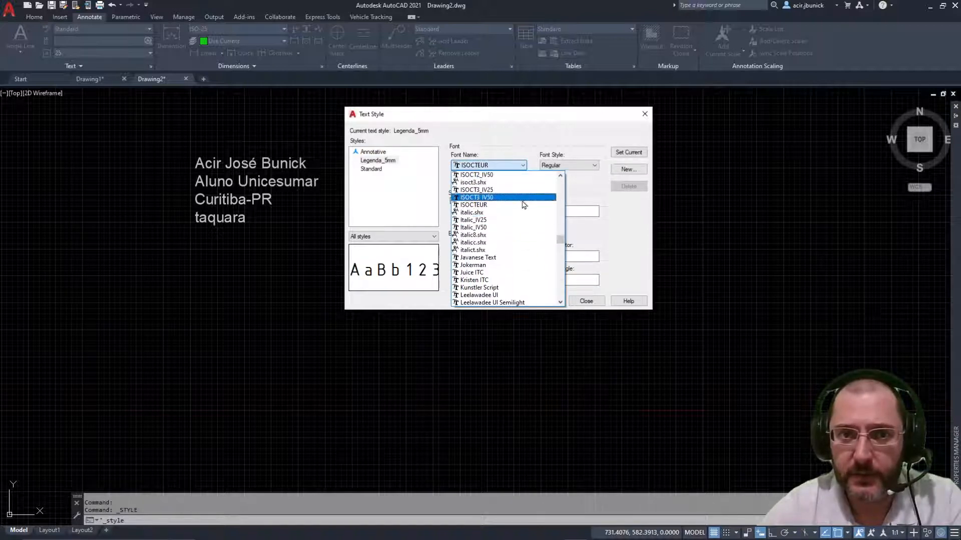
left_click(473, 206)
left_click(523, 166)
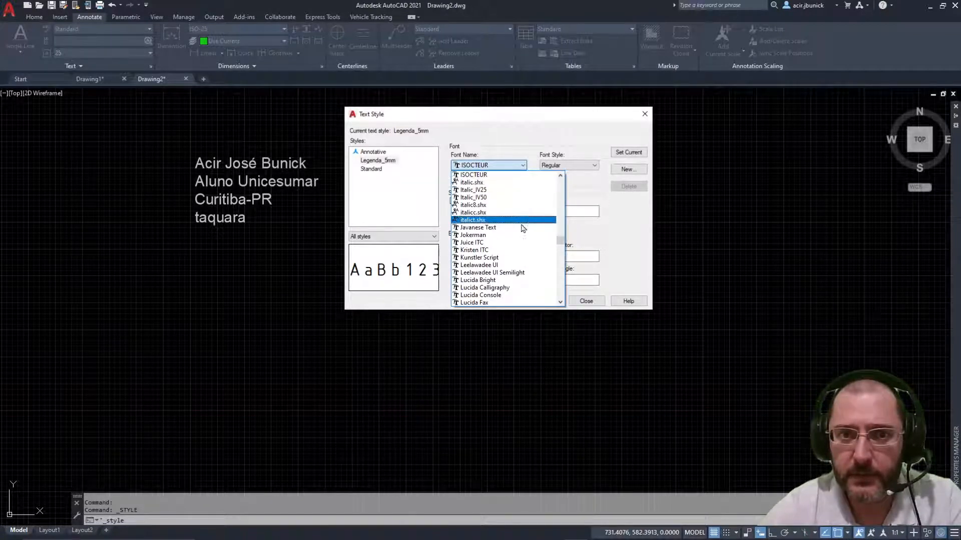
scroll(533, 234, "up", 3)
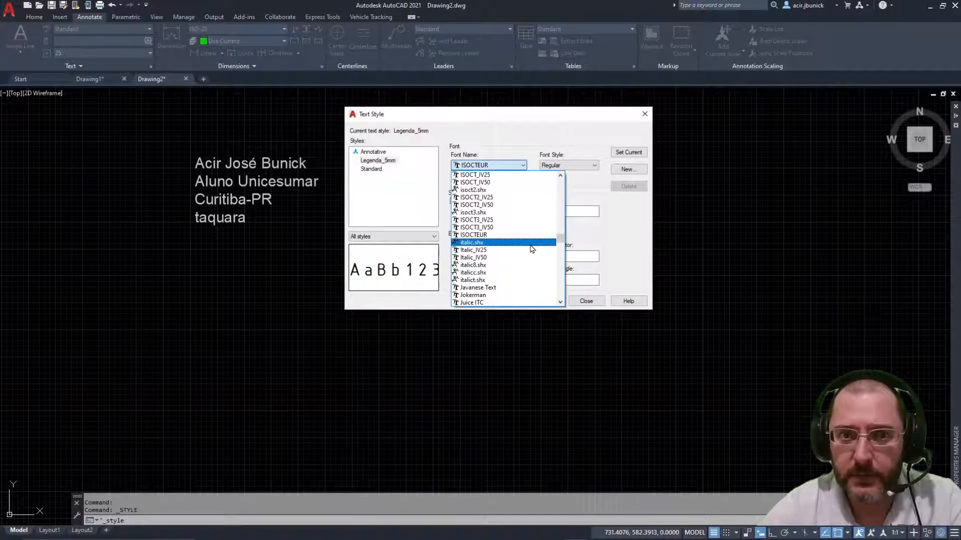
scroll(521, 247, "up", 2)
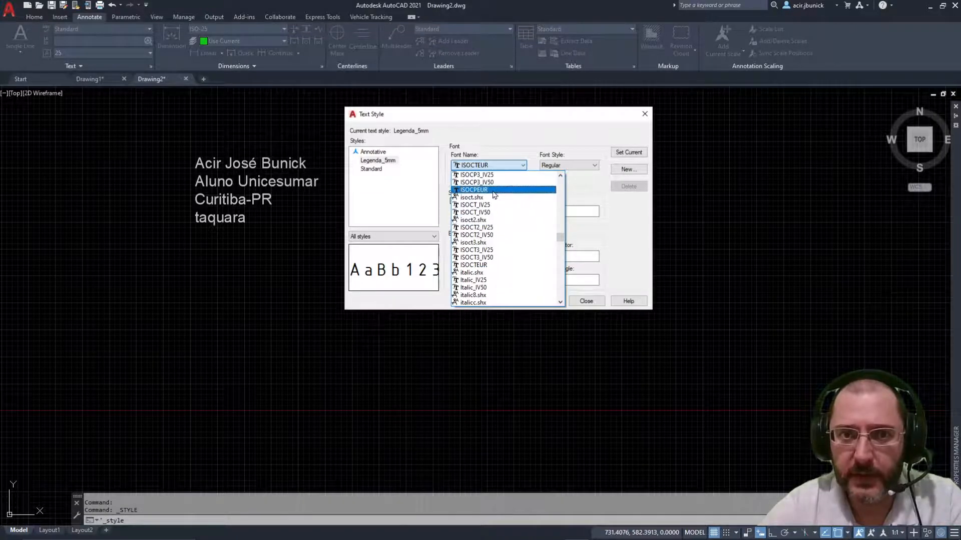
left_click(495, 191)
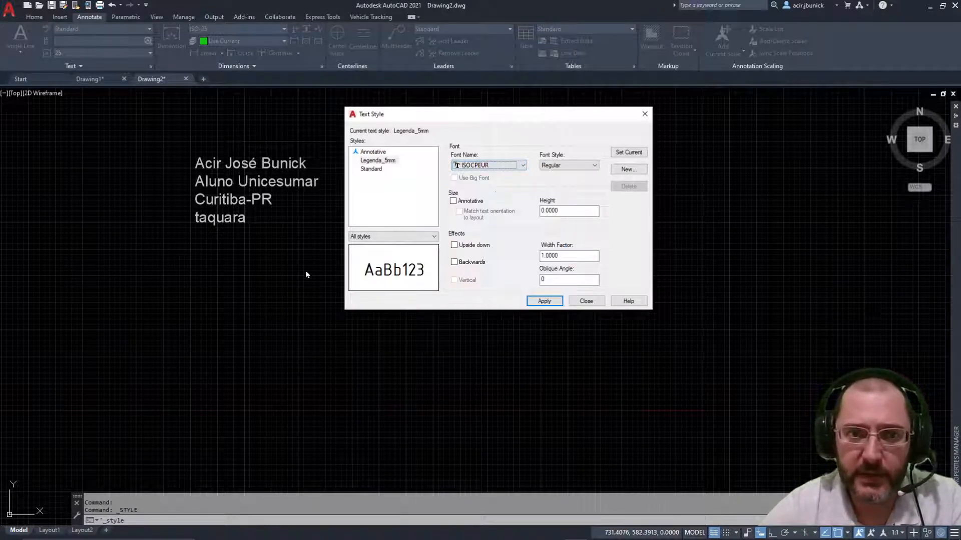
left_click(524, 167)
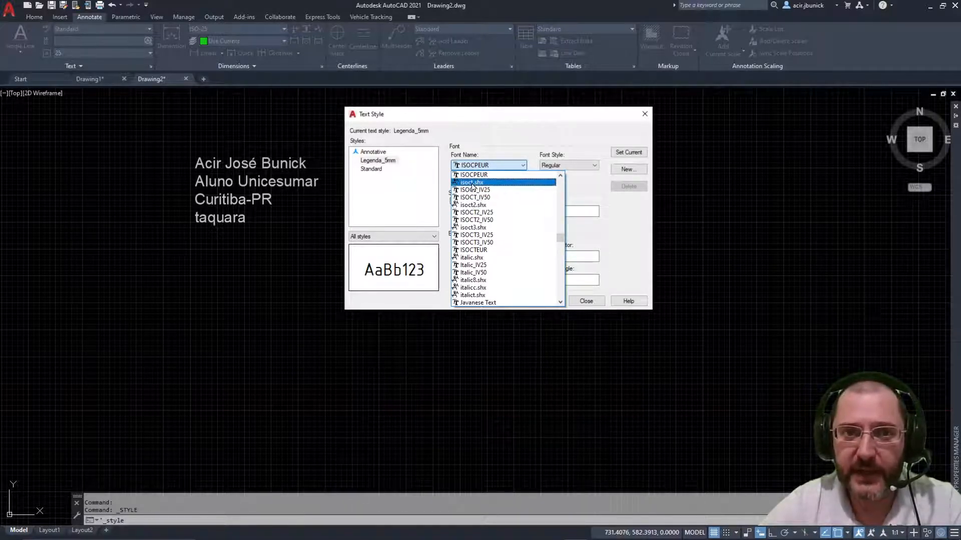
left_click(472, 184)
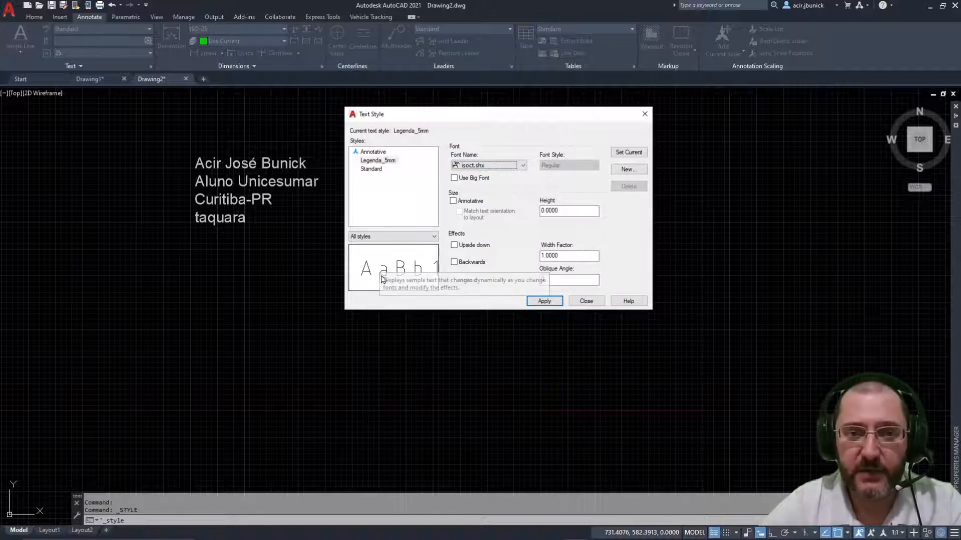
left_click(523, 166)
left_click(560, 176)
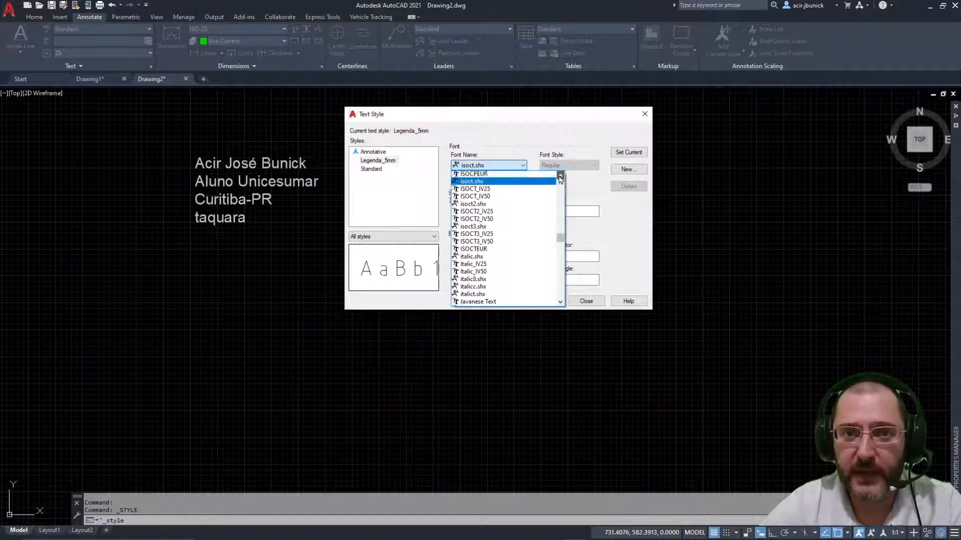
left_click(503, 175)
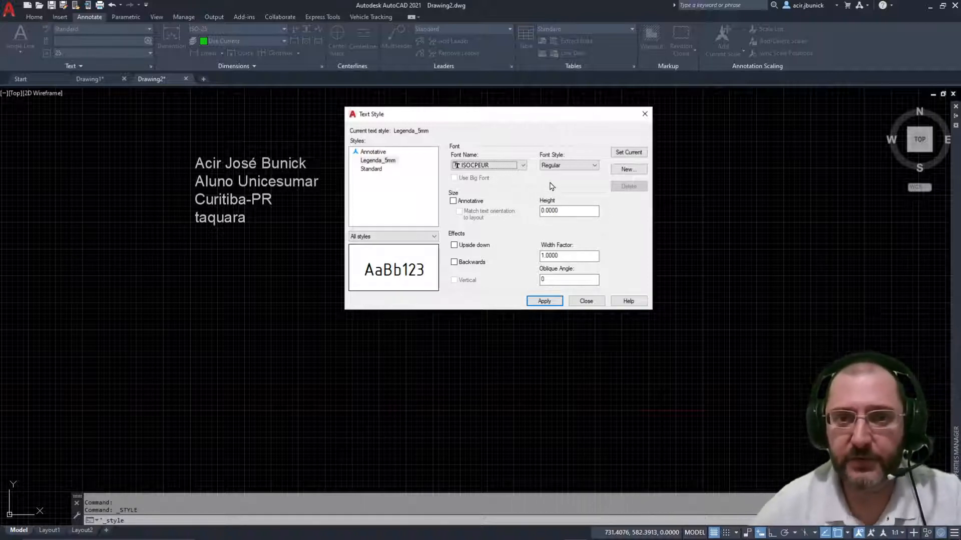
left_click(583, 168)
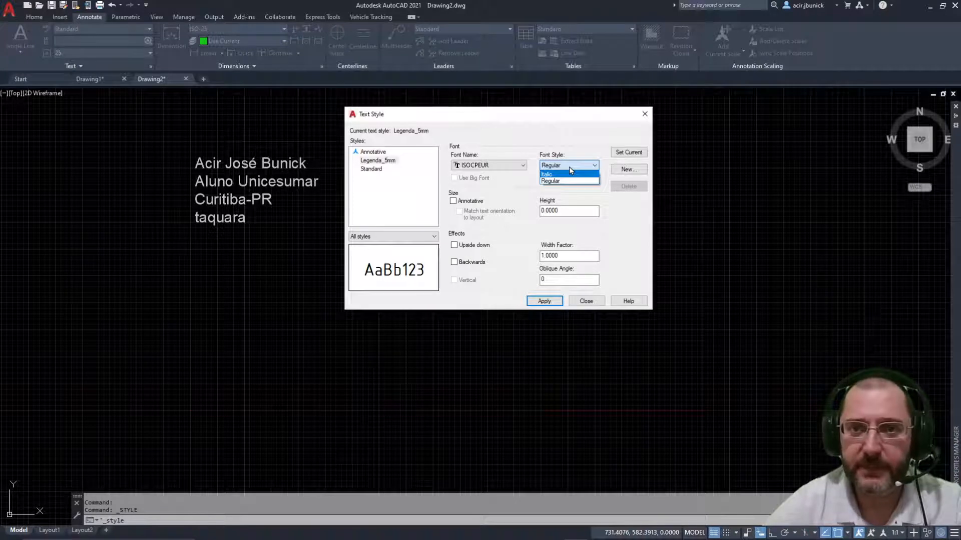
left_click(571, 175)
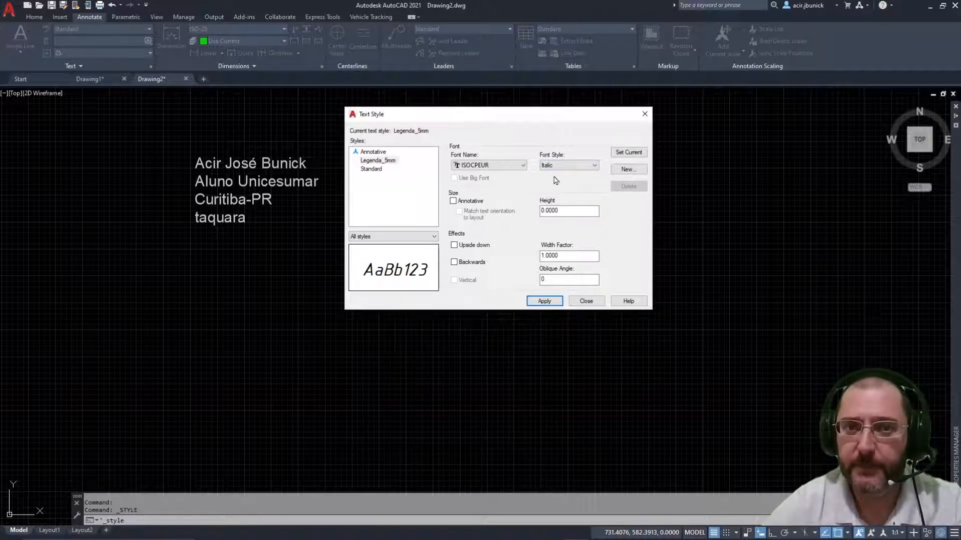
left_click(569, 167)
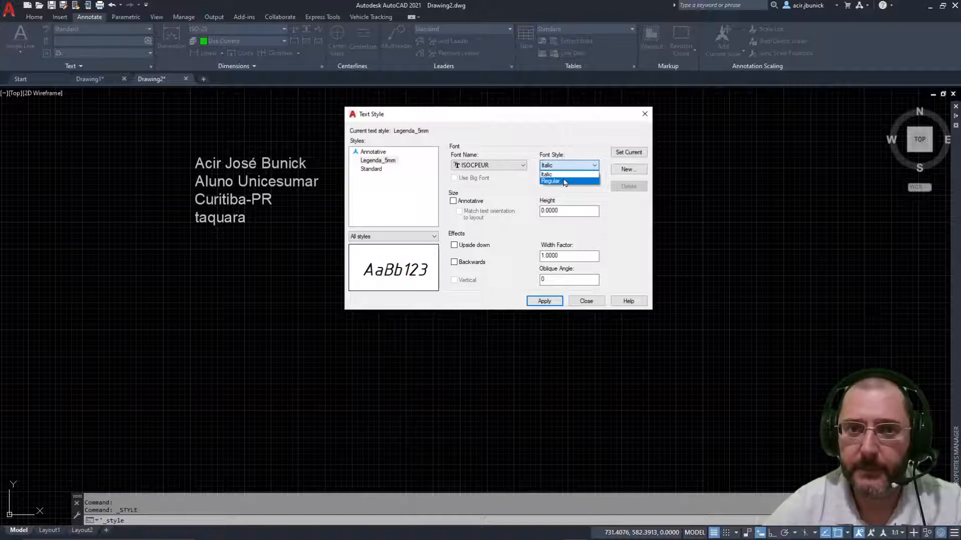
left_click(565, 182)
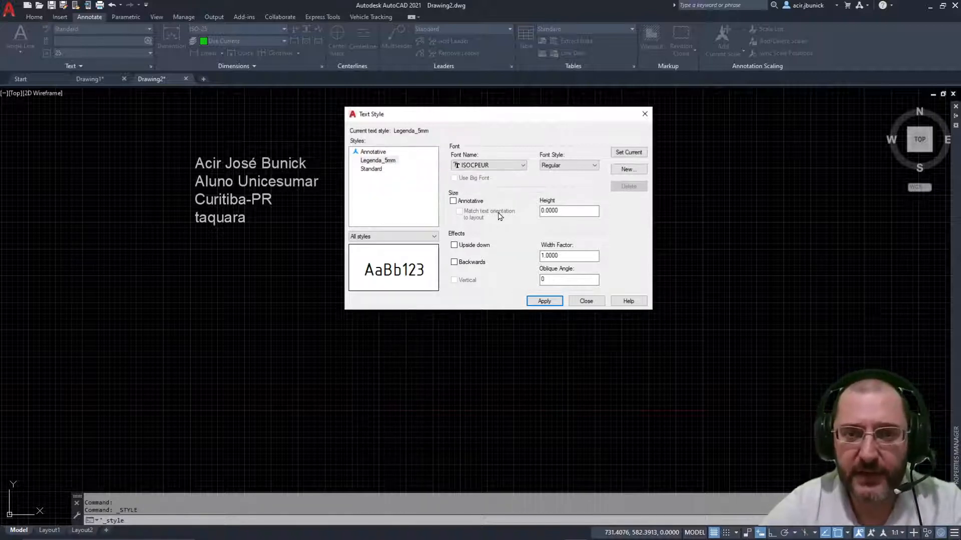
Step: Replace the Legenda_5mm style's height value with 5
left_click(575, 211)
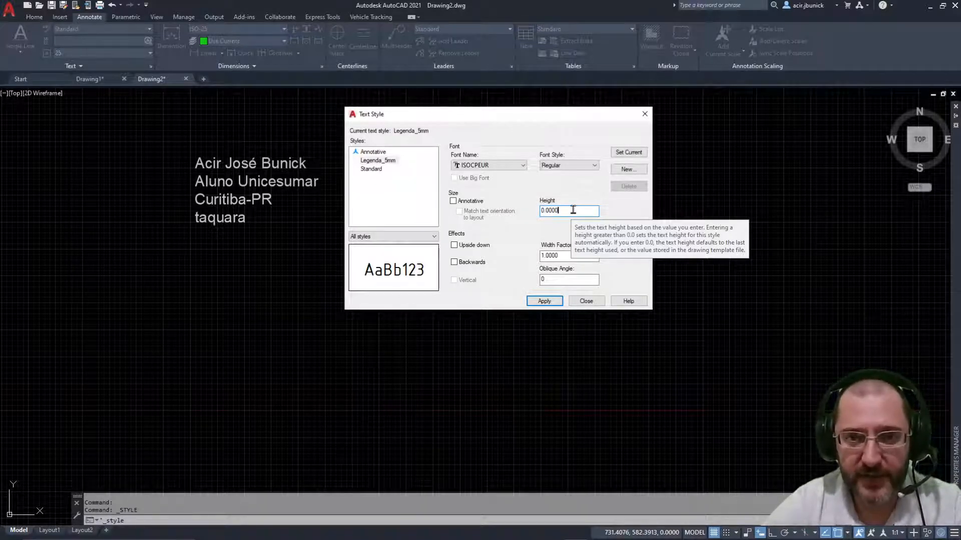
left_click_drag(573, 210, 503, 202)
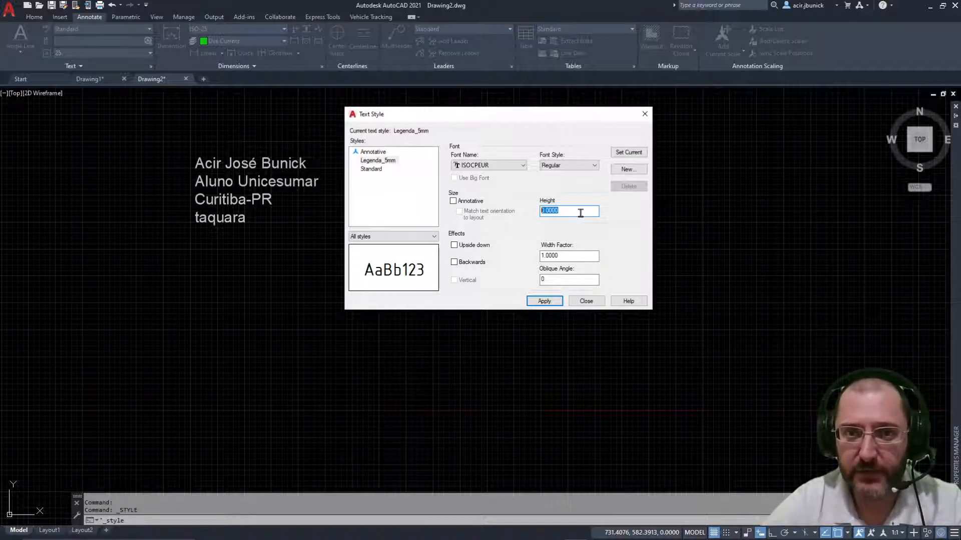
type("5")
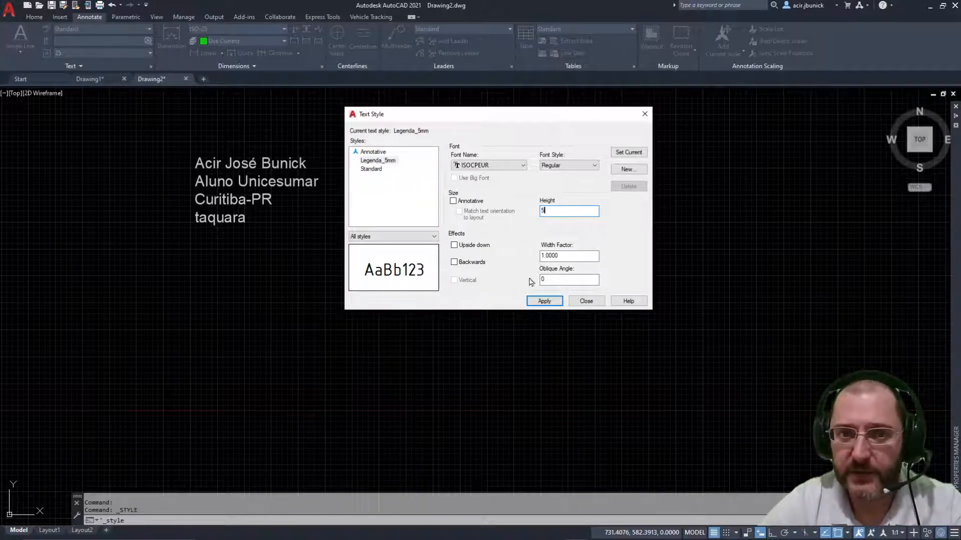
Step: Preview the Upside down and Backwards effects, leaving both turned off
left_click(454, 246)
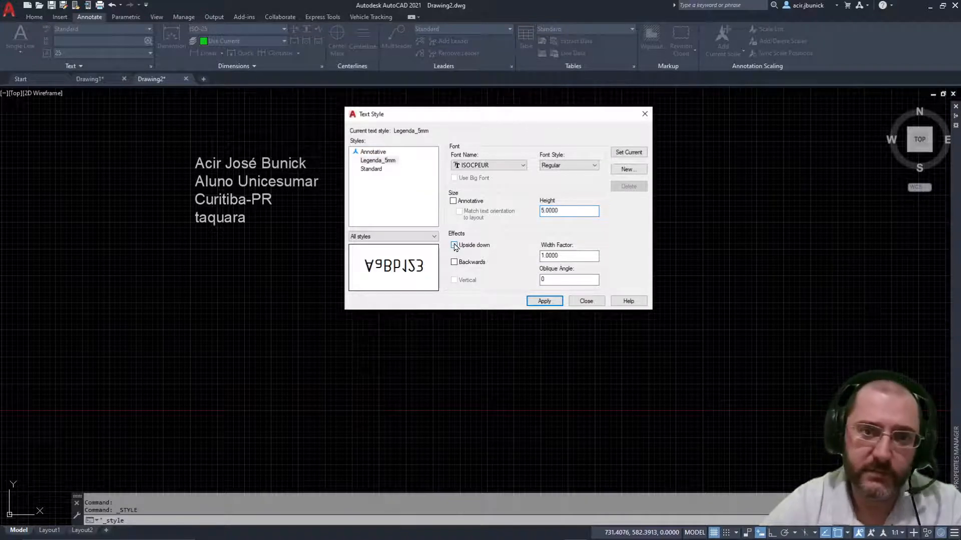
left_click(453, 245)
left_click(454, 245)
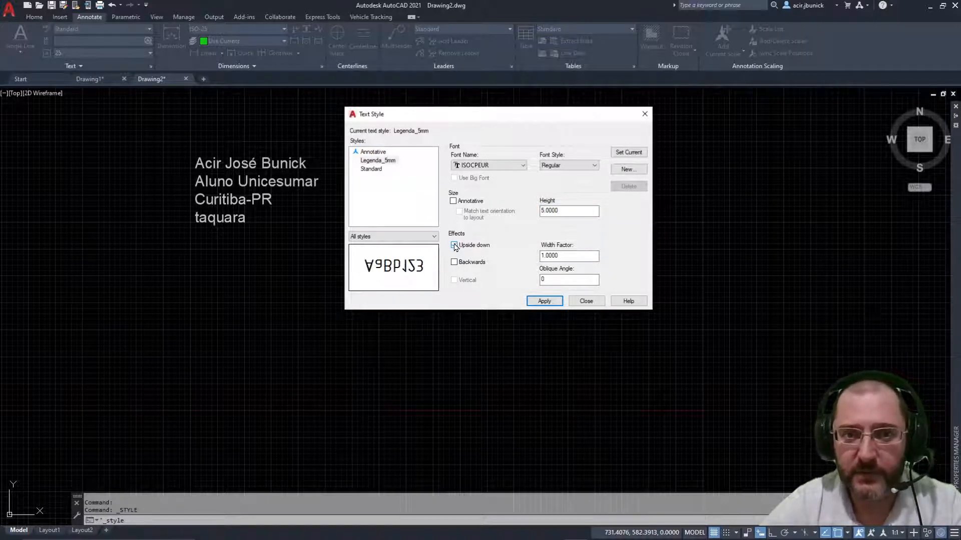
left_click(454, 245)
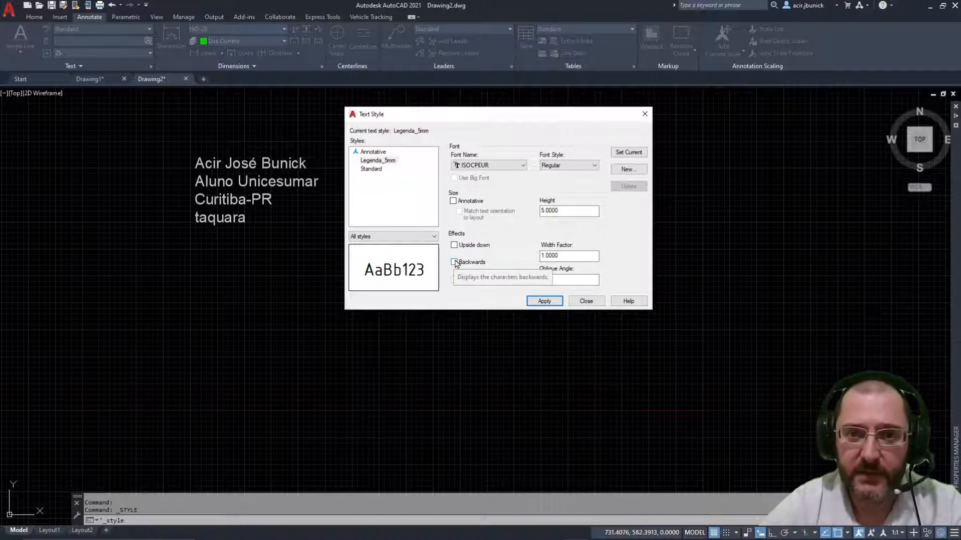
left_click(454, 262)
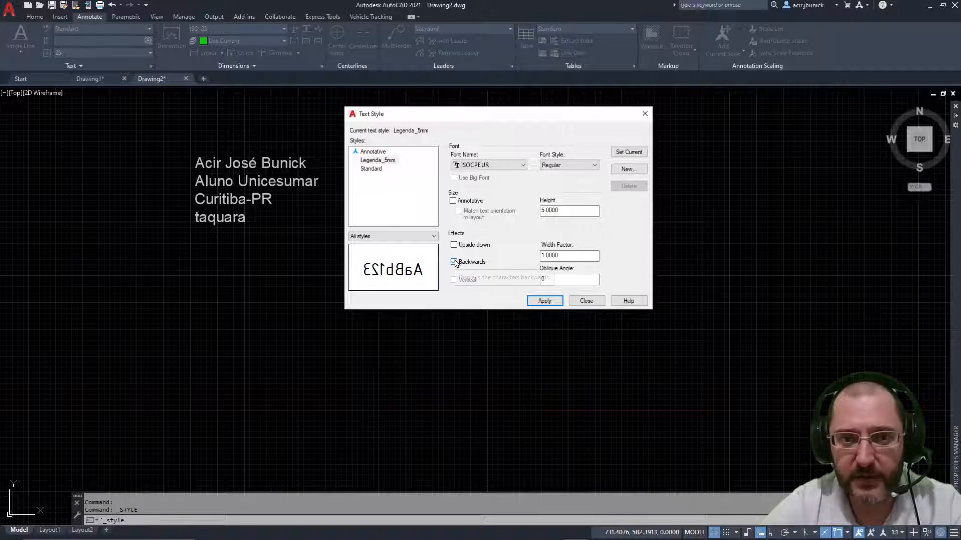
left_click(454, 262)
left_click(454, 262)
left_click(455, 263)
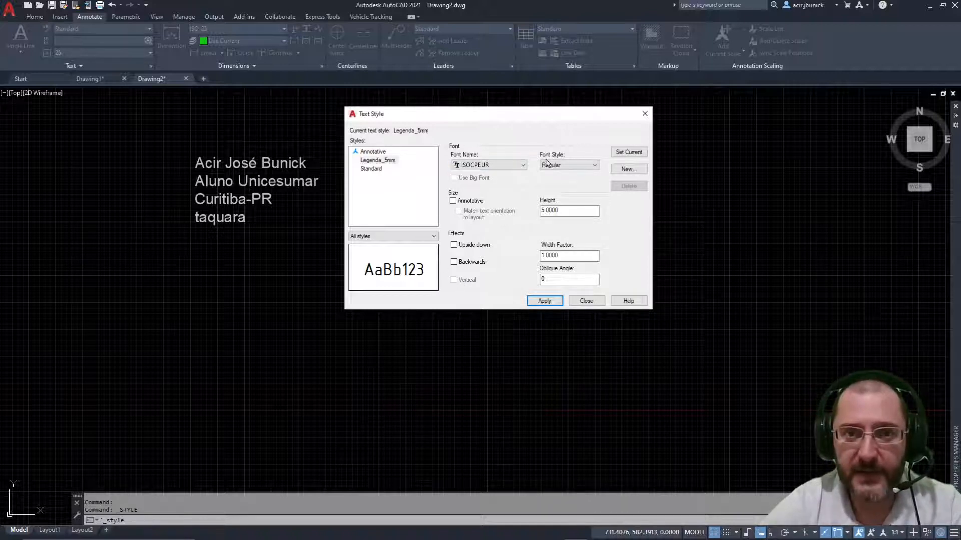
Step: Try the isoct, isoct2, italic, Italic_IV50 and italicc fonts, and preview the Vertical option
left_click(502, 165)
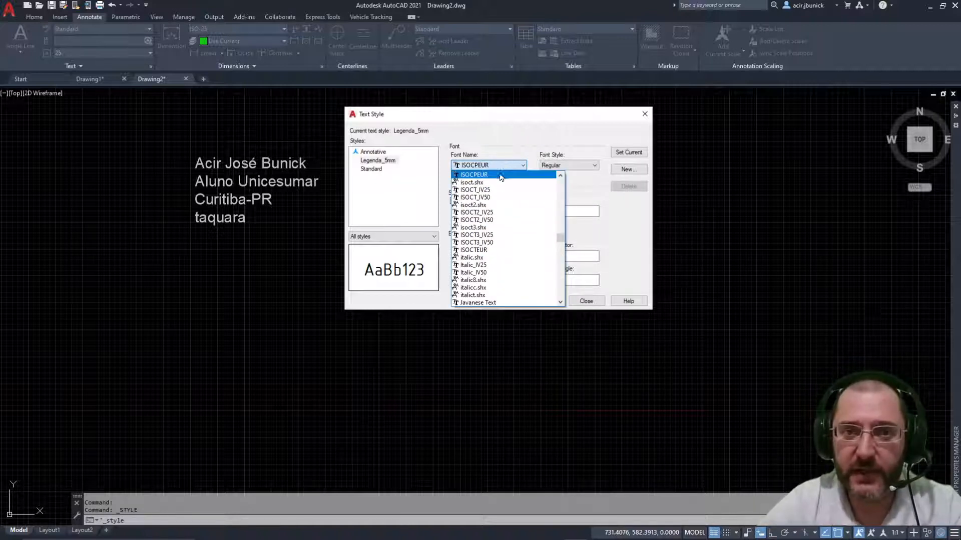
left_click(497, 182)
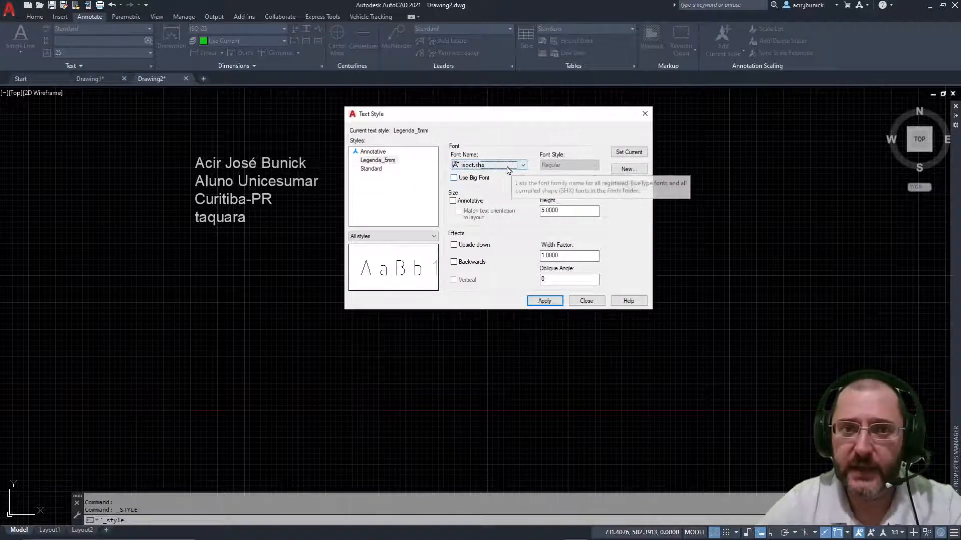
left_click(508, 167)
left_click(531, 208)
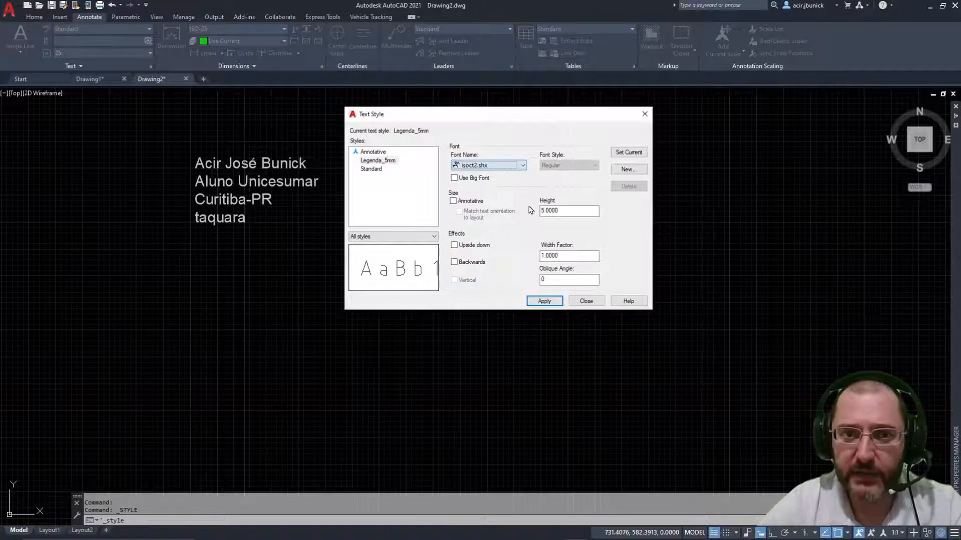
left_click(508, 167)
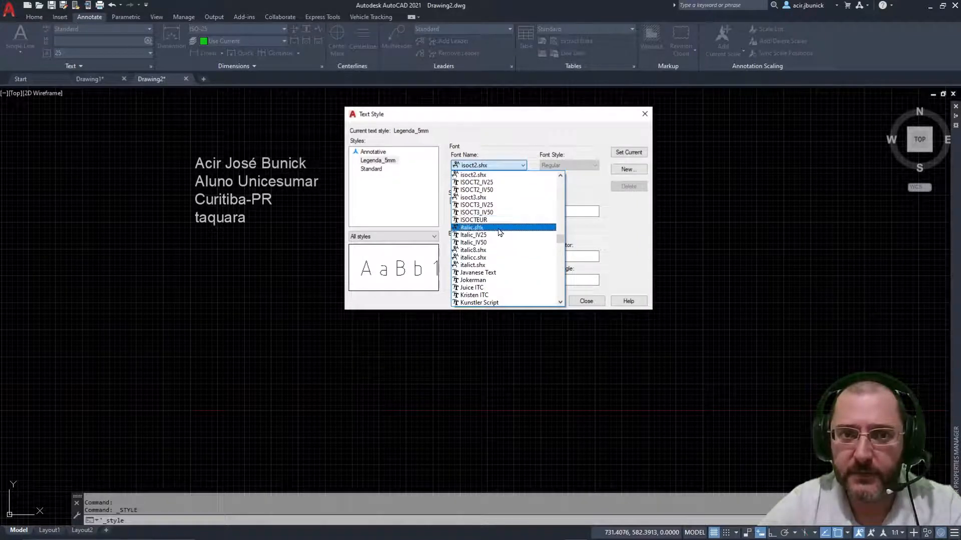
left_click(500, 228)
left_click(485, 167)
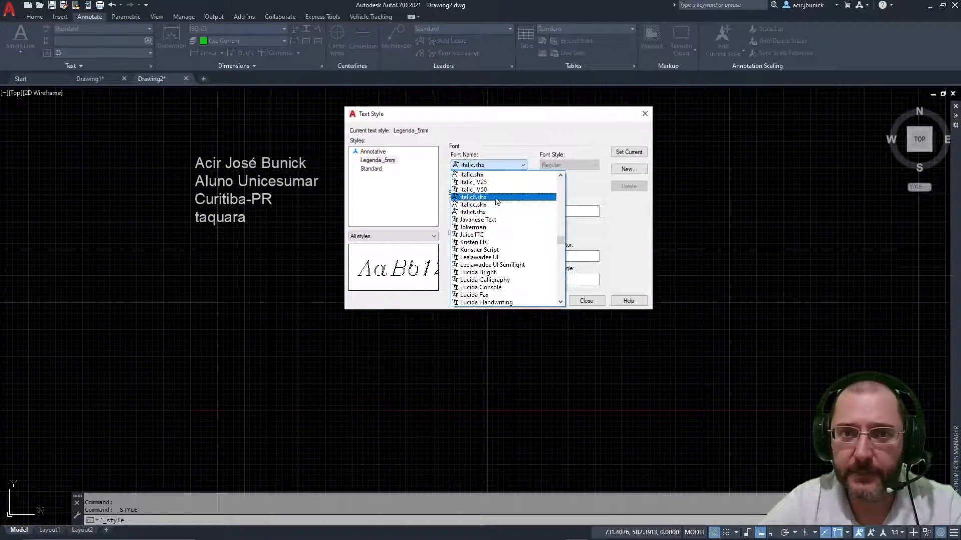
left_click(495, 190)
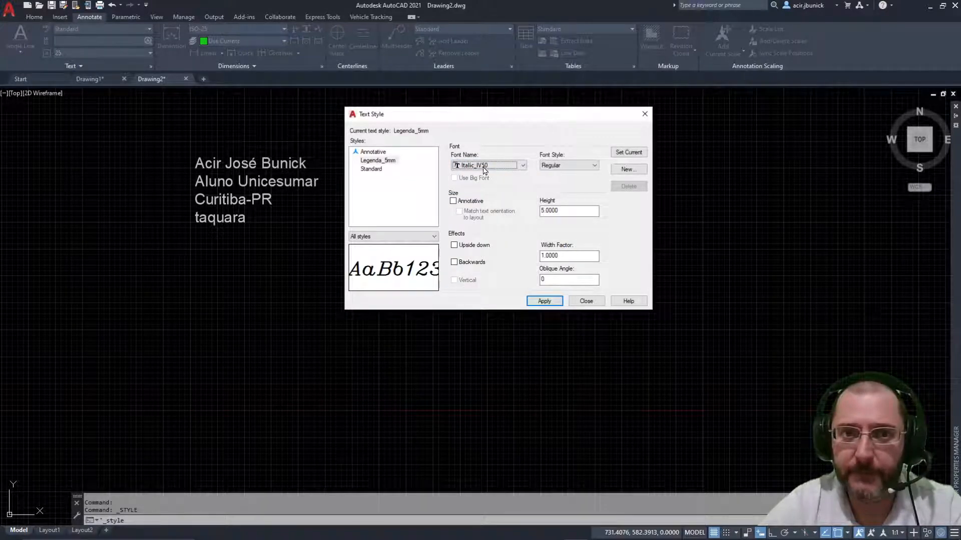
left_click(485, 166)
left_click(491, 177)
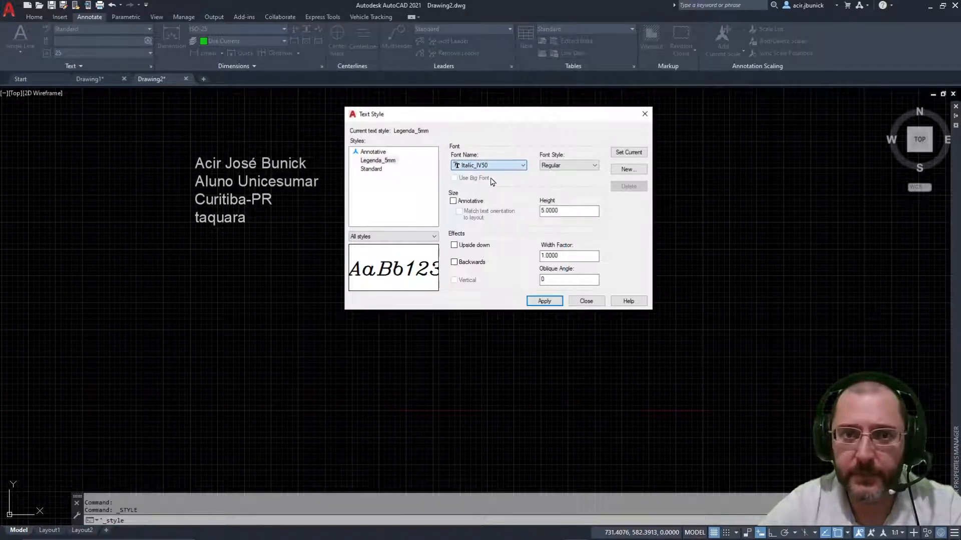
left_click(487, 166)
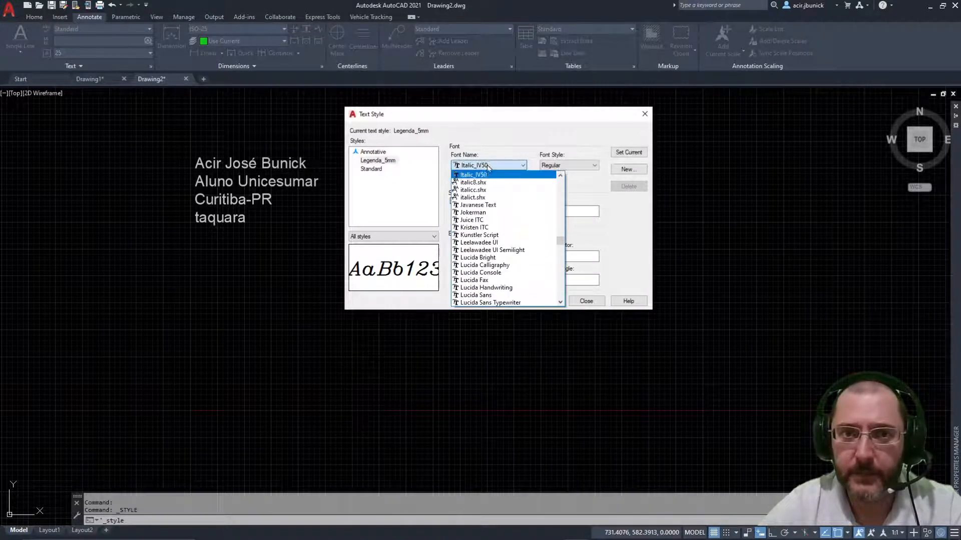
left_click(485, 191)
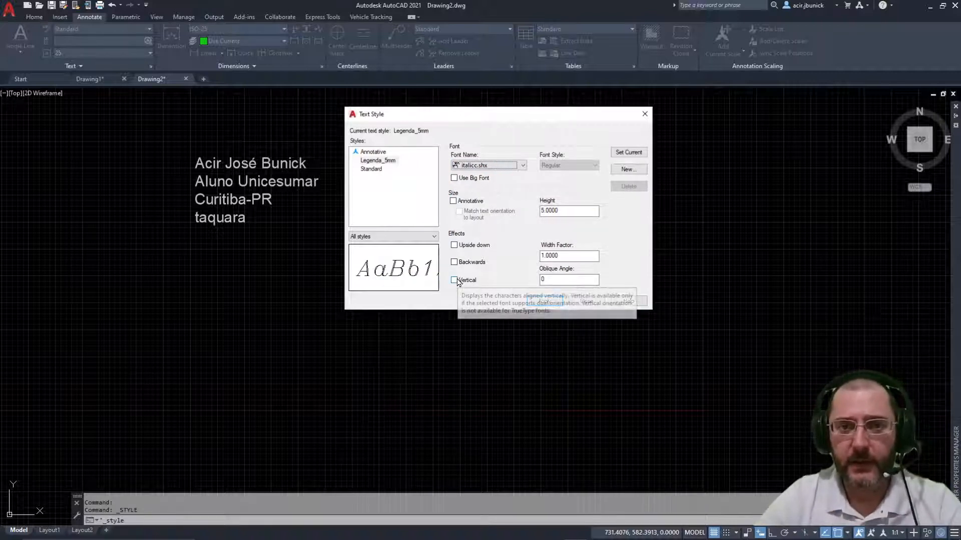
left_click(455, 280)
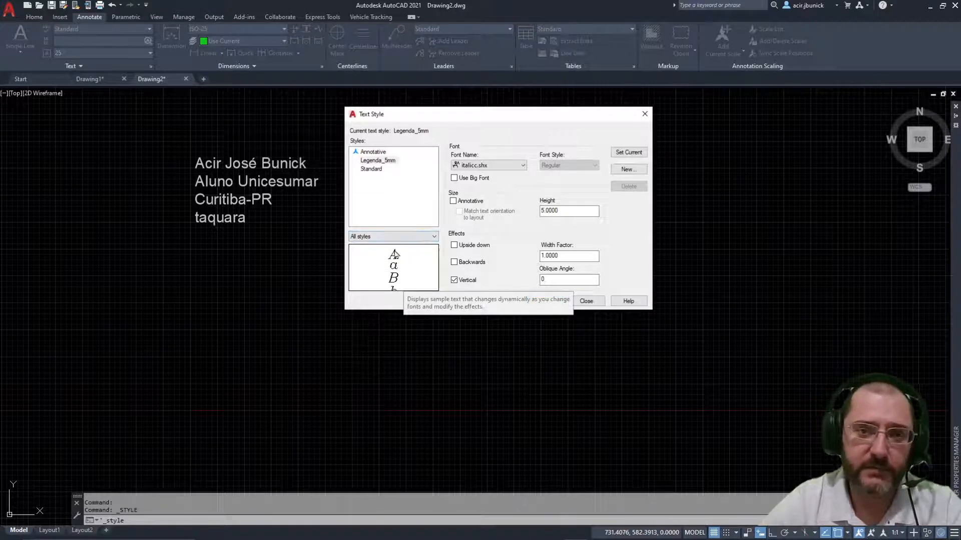
left_click(455, 281)
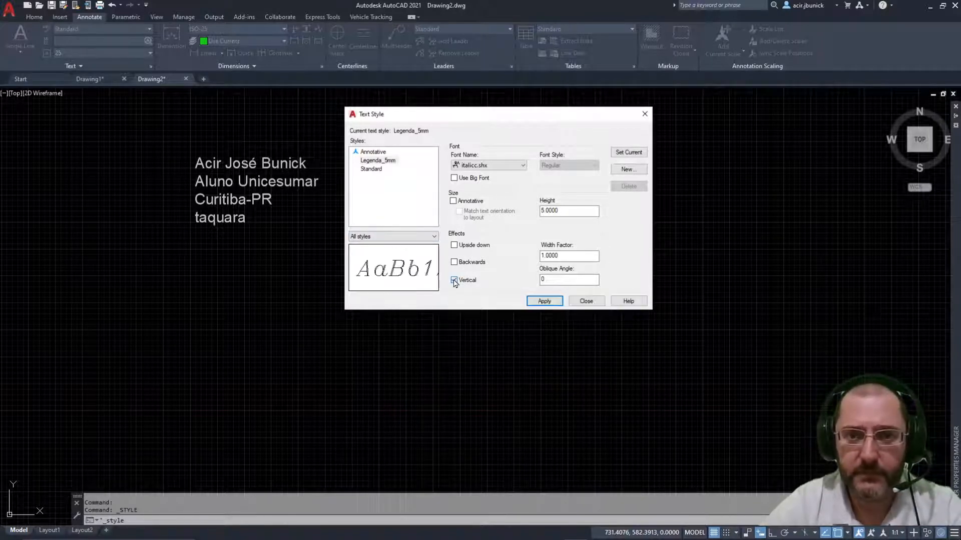
Step: Scroll through the font list and set the style's font to ISOCPEUR
left_click(506, 169)
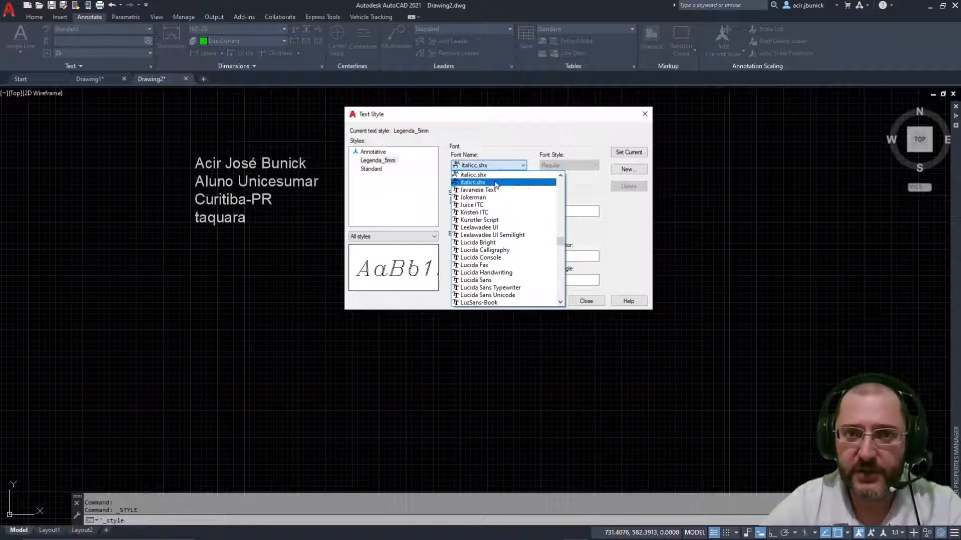
left_click(560, 176)
left_click(561, 176)
left_click(561, 176)
left_click(560, 176)
left_click(560, 176)
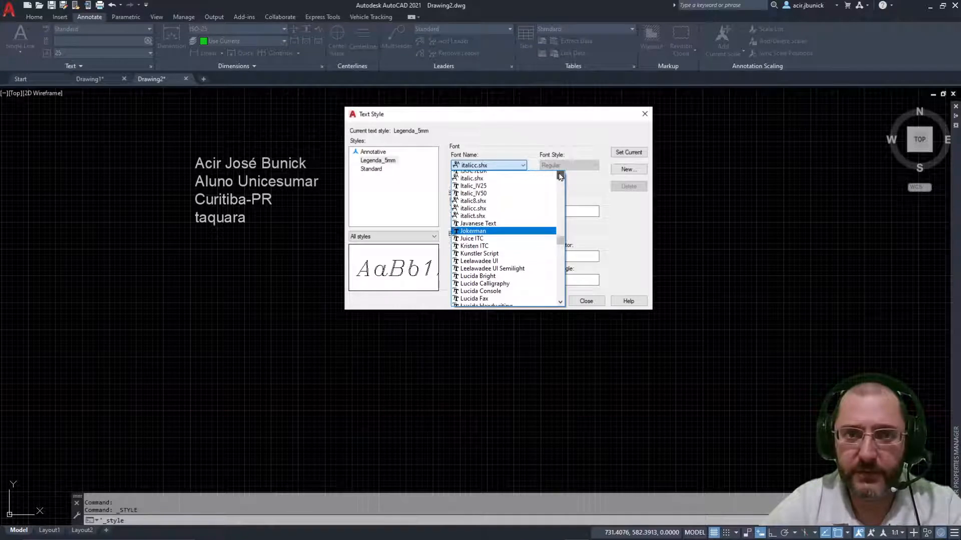
left_click(561, 176)
left_click(560, 176)
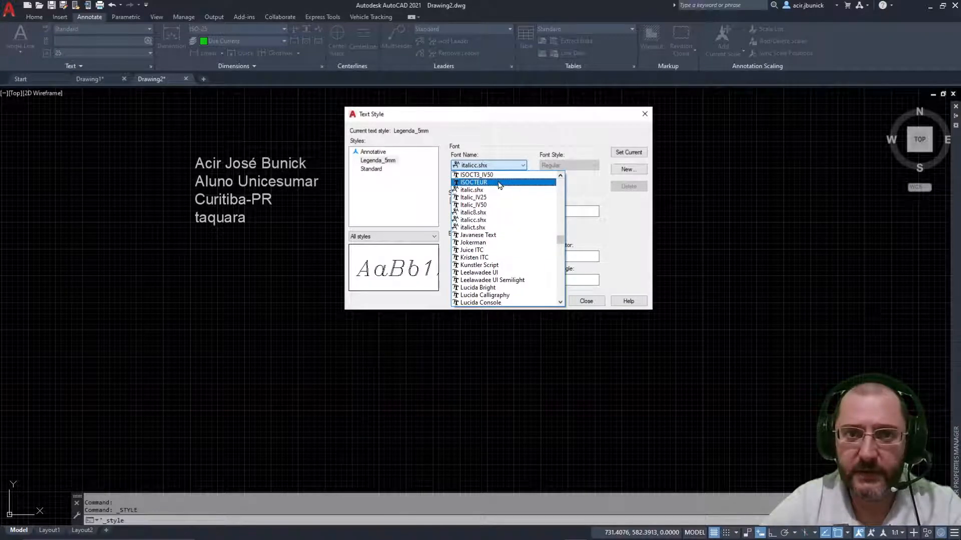
left_click(561, 176)
left_click(560, 176)
left_click(561, 176)
left_click(561, 176)
left_click(561, 176)
left_click(560, 176)
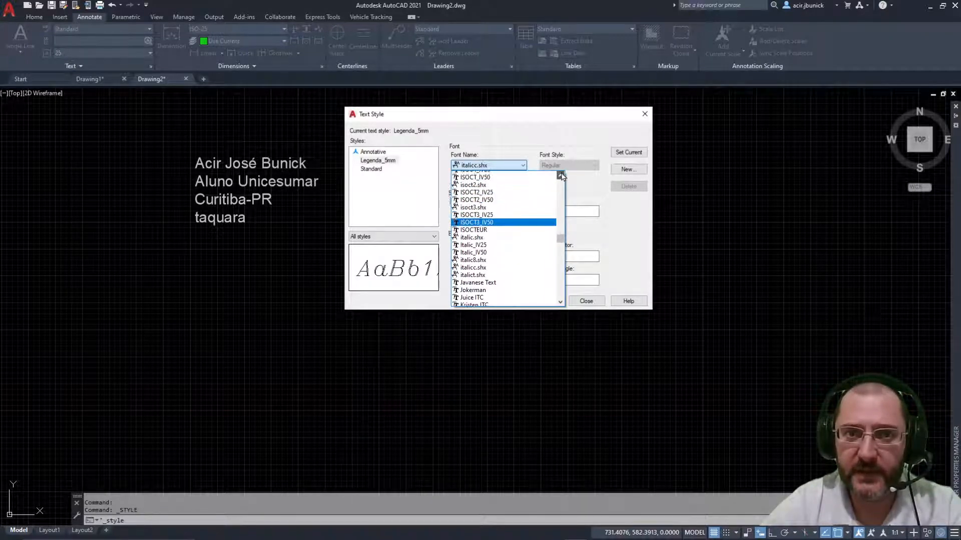
left_click(560, 176)
left_click(561, 177)
left_click(560, 176)
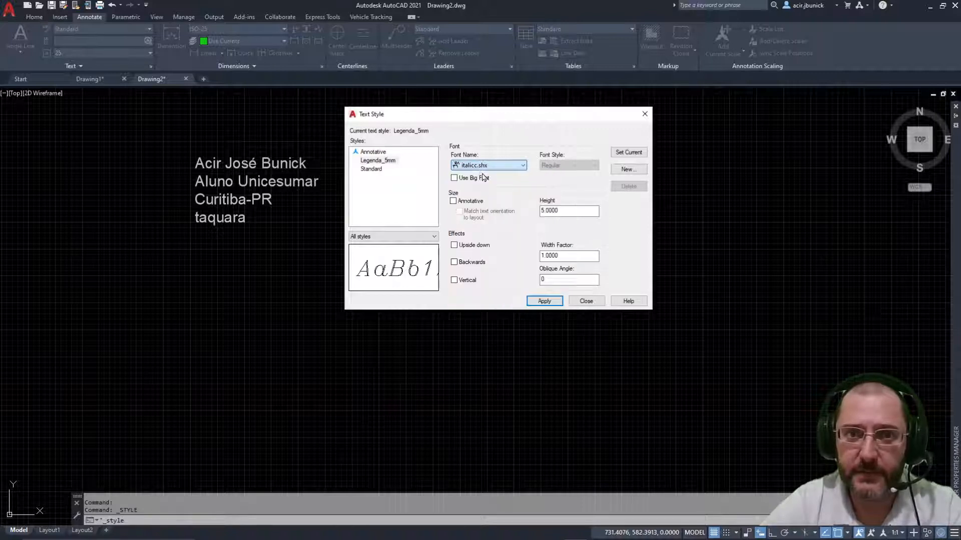
key("Escape")
left_click(506, 166)
left_click_drag(563, 242, 562, 235)
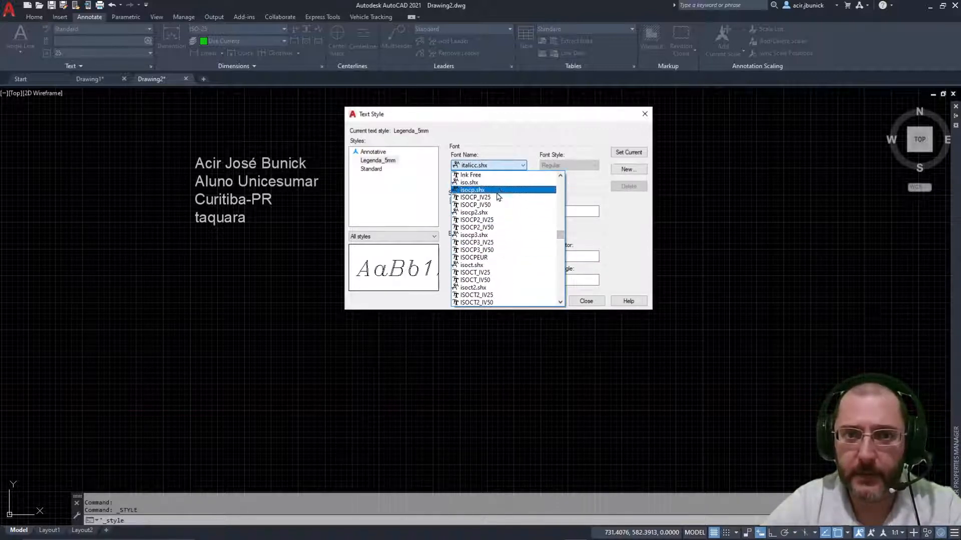
left_click(479, 257)
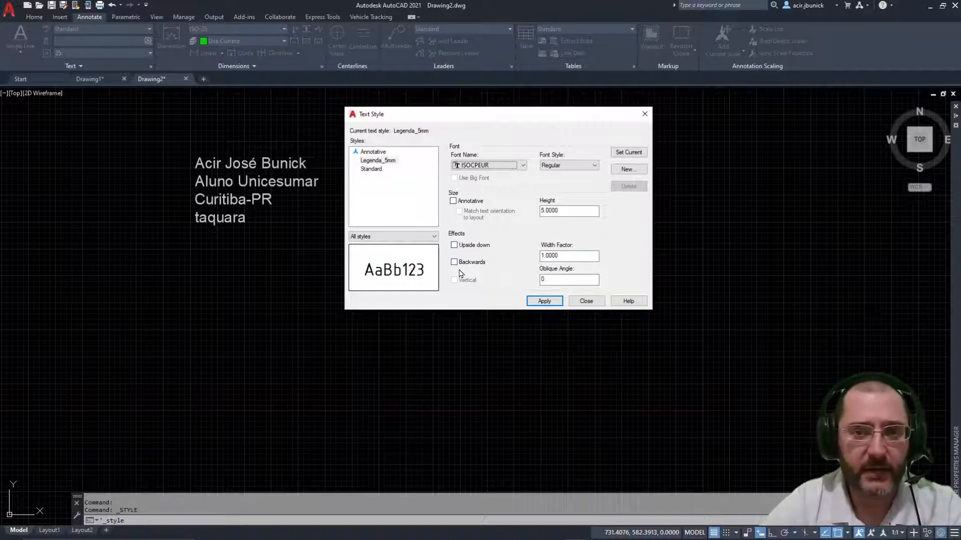
left_click(571, 256)
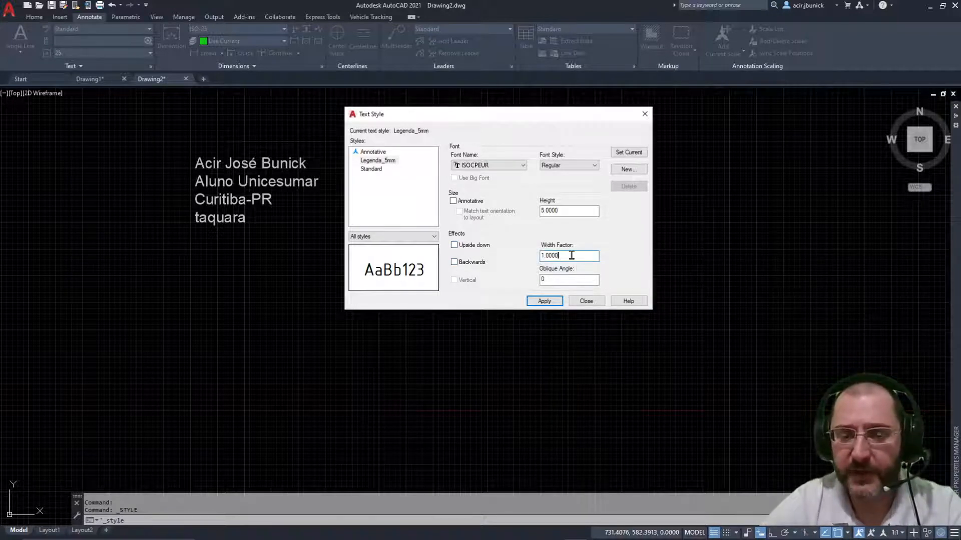
double_click(548, 256)
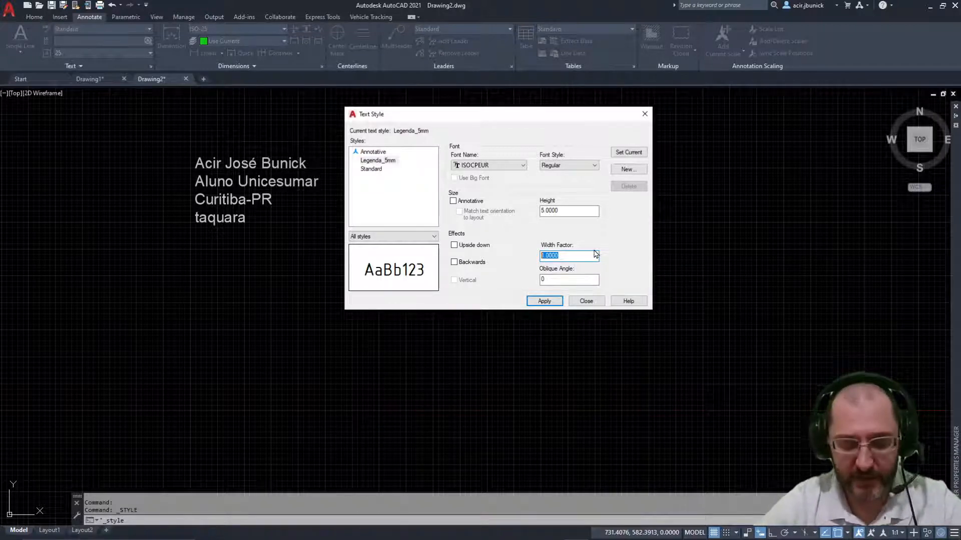
type(".75")
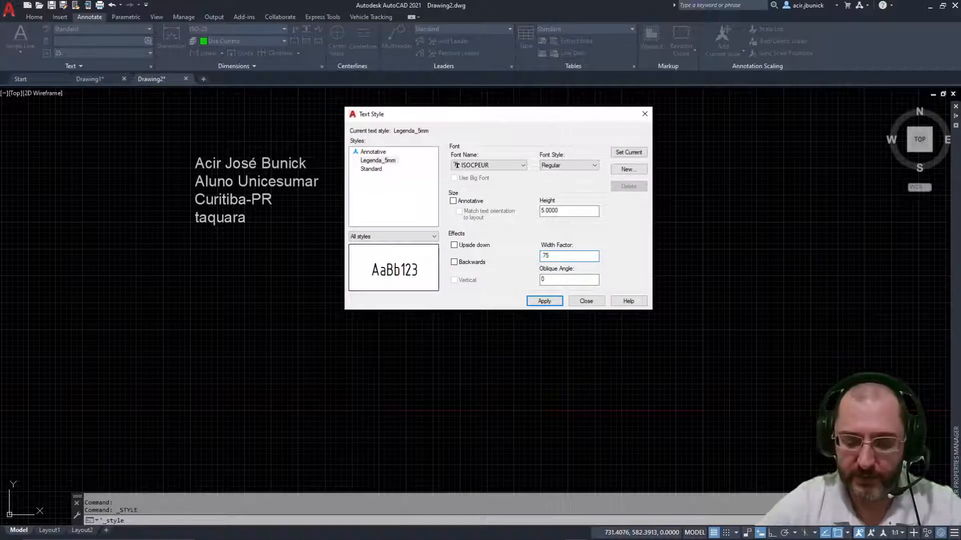
key("BackSpace")
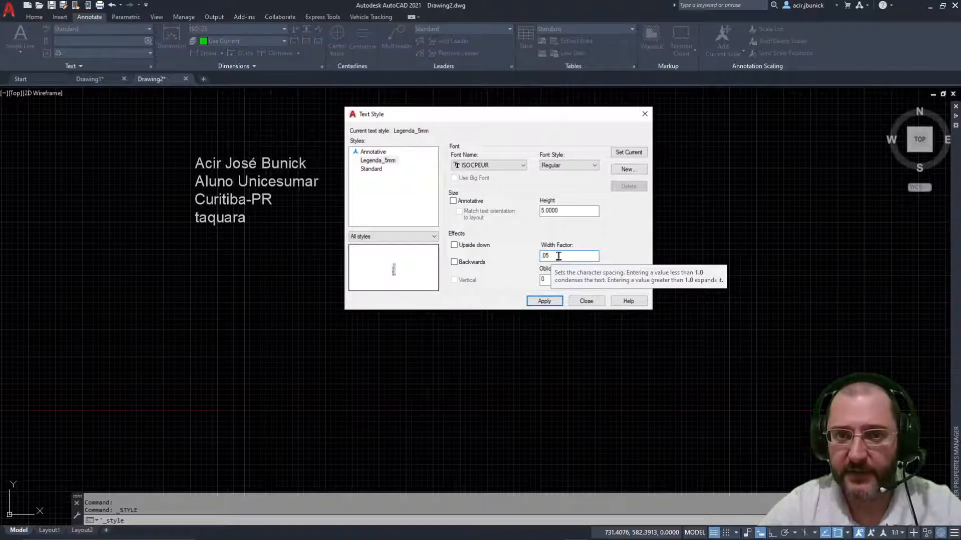
left_click(562, 257)
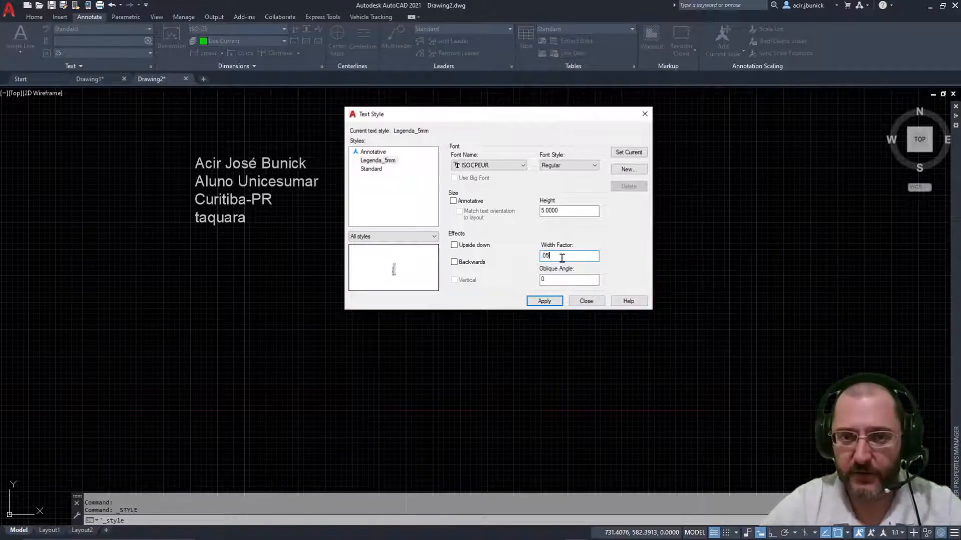
key("BackSpace")
key("BackSpace")
key("BackSpace")
type("0")
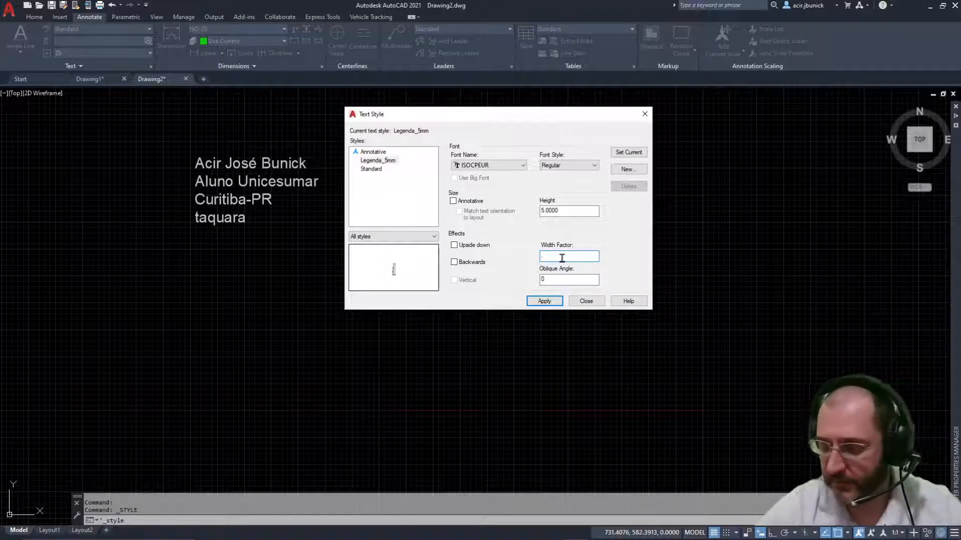
type(".8")
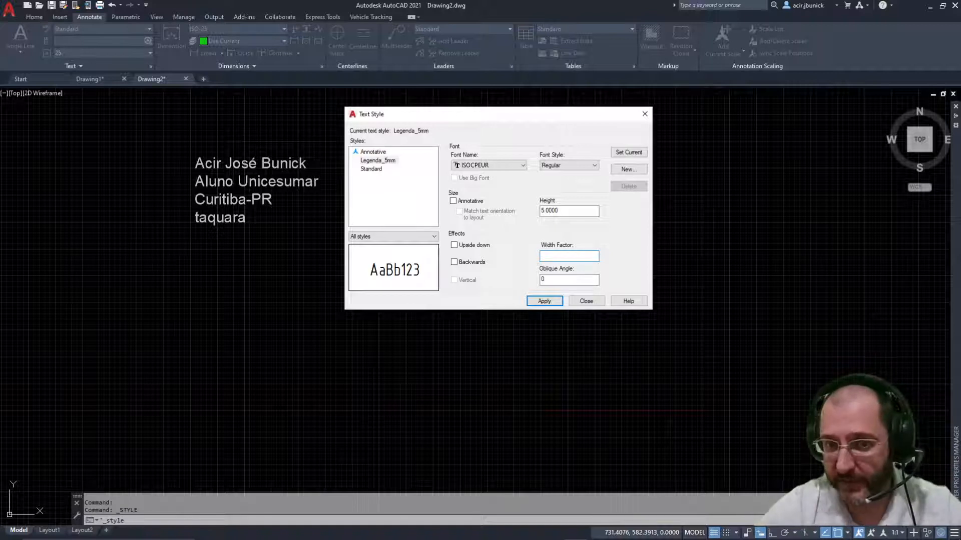
type("2")
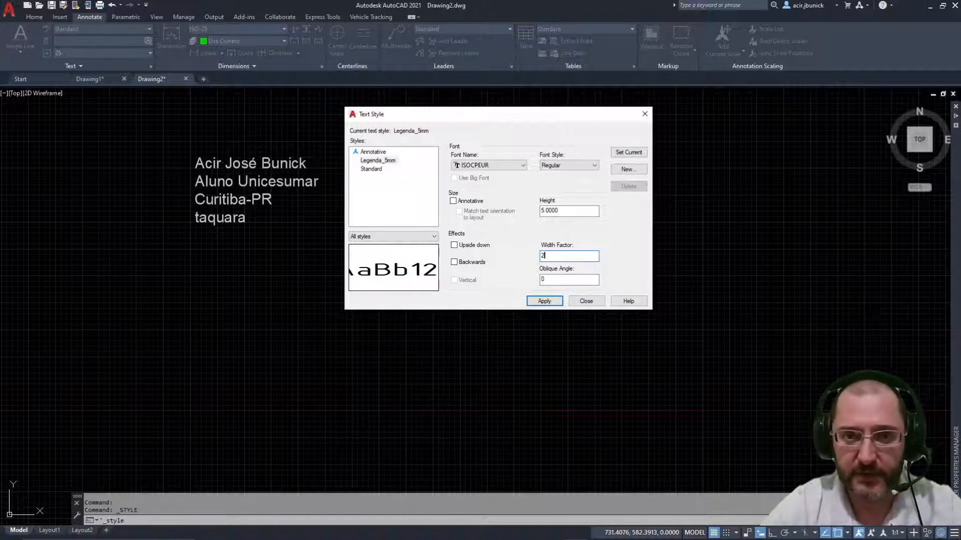
type("1")
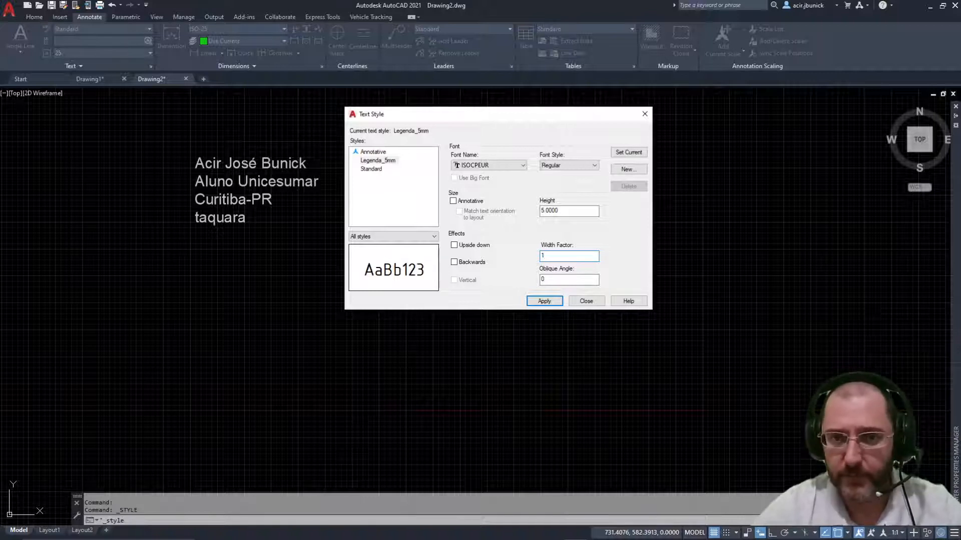
left_click(560, 280)
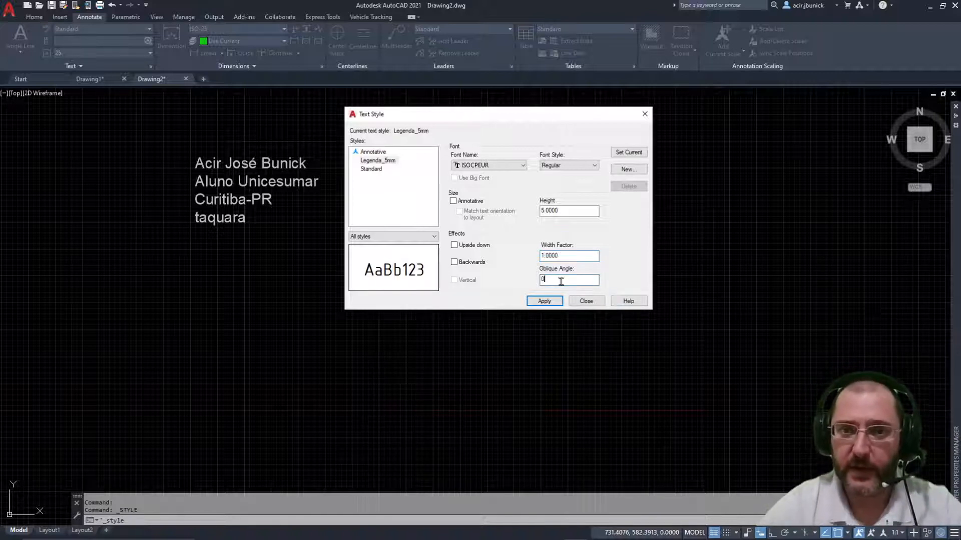
double_click(561, 281)
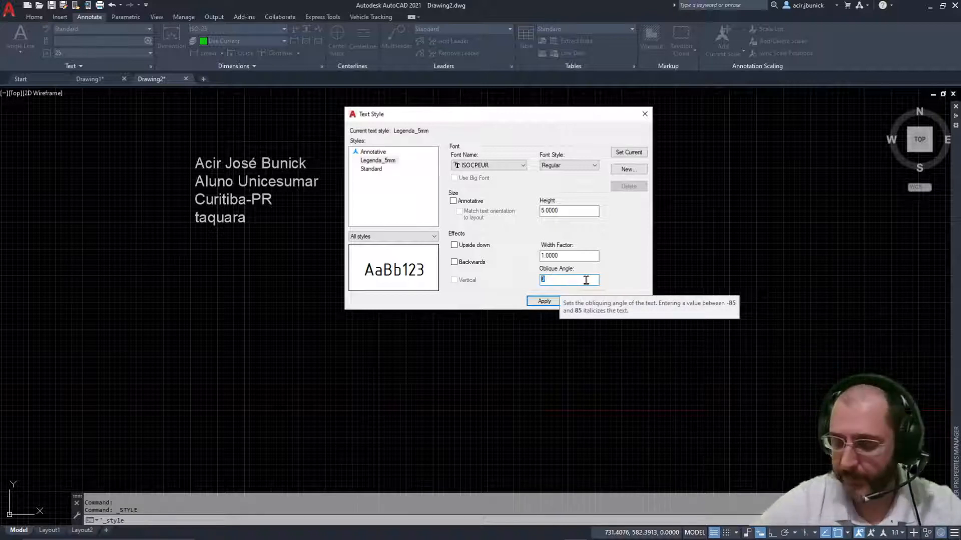
type("30")
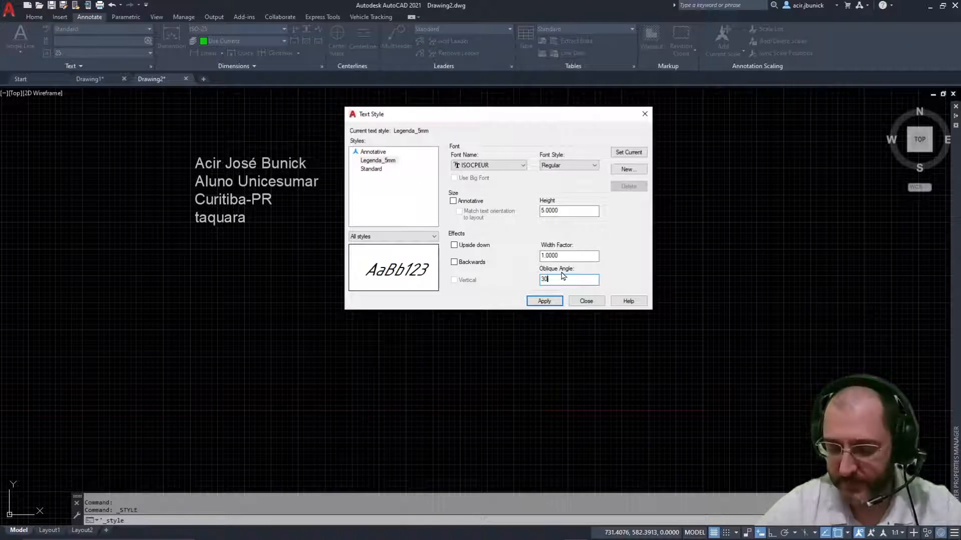
left_click(541, 280)
type("-")
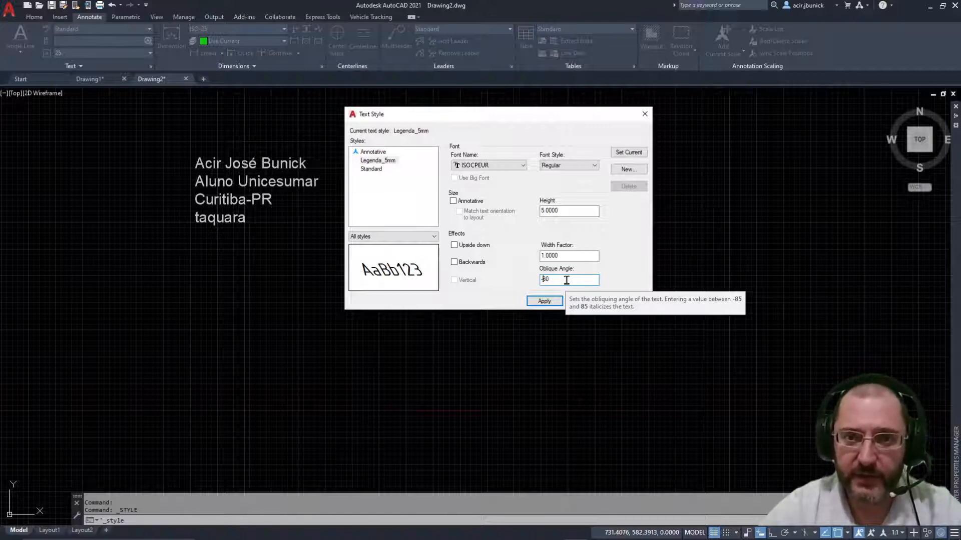
double_click(567, 280)
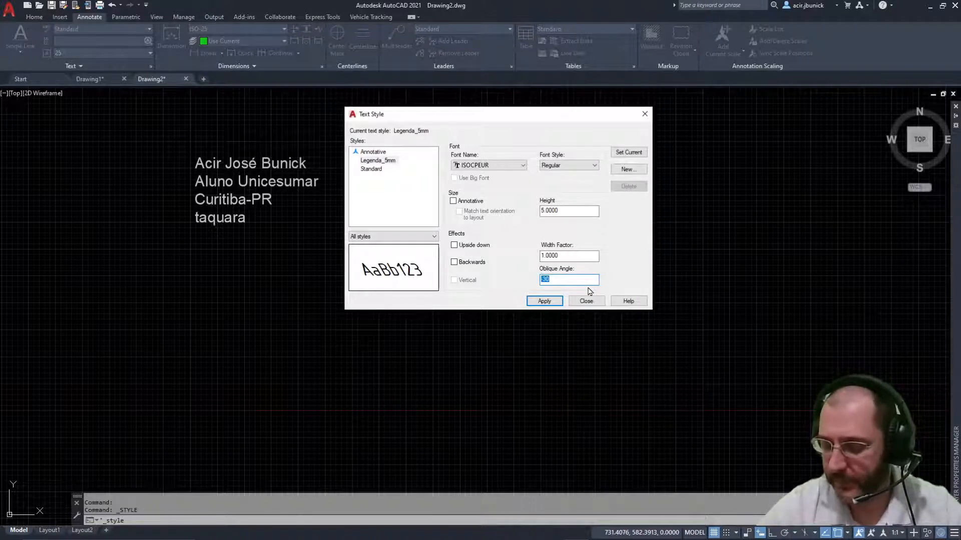
type("30")
key("BackSpace")
key("BackSpace")
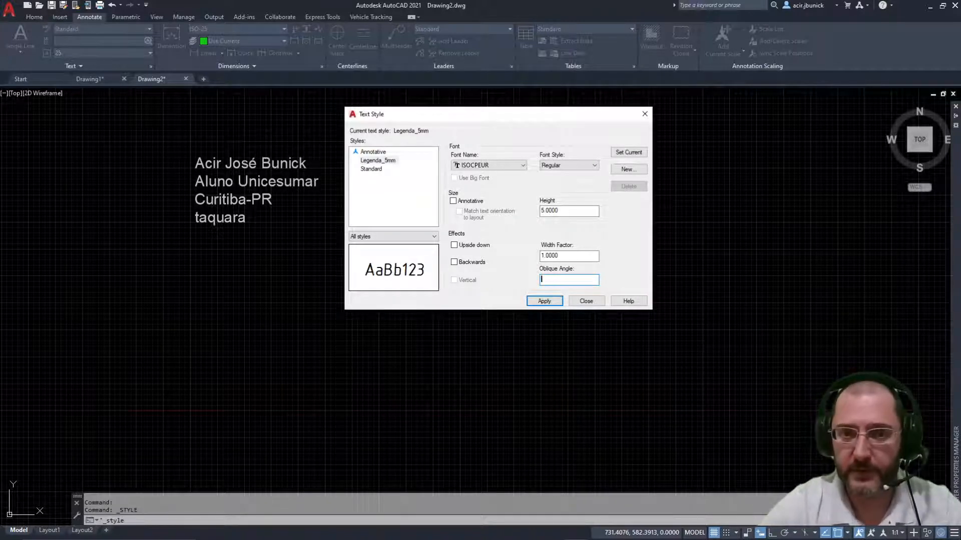
type("0")
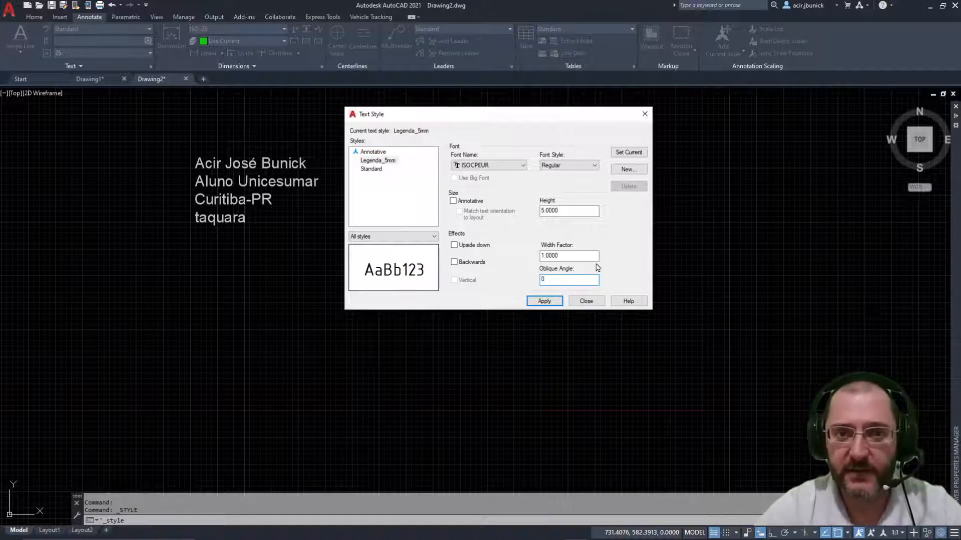
left_click(584, 257)
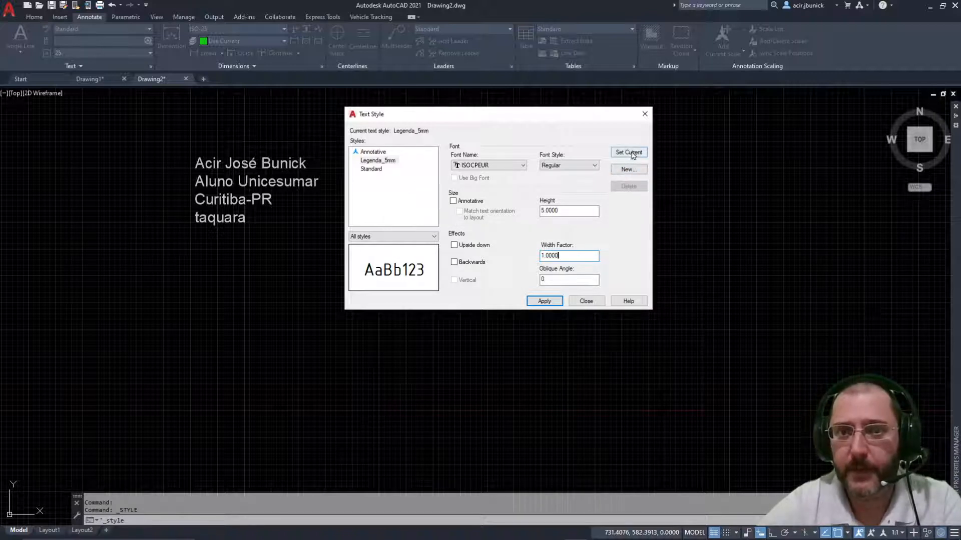
Step: Make Legenda_5mm current, saving its changes, then compare it with the Standard and Annotative styles
left_click(632, 154)
left_click(518, 239)
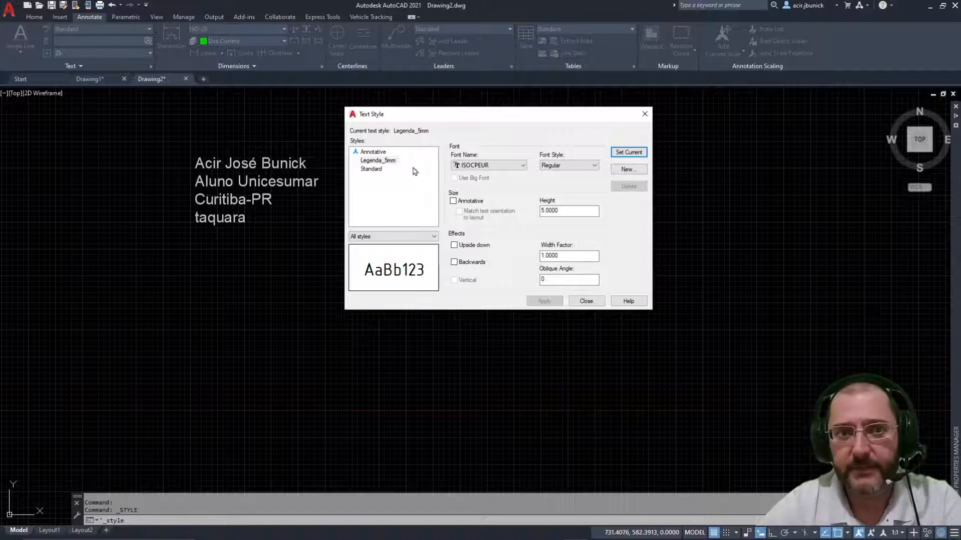
left_click(376, 170)
left_click(373, 152)
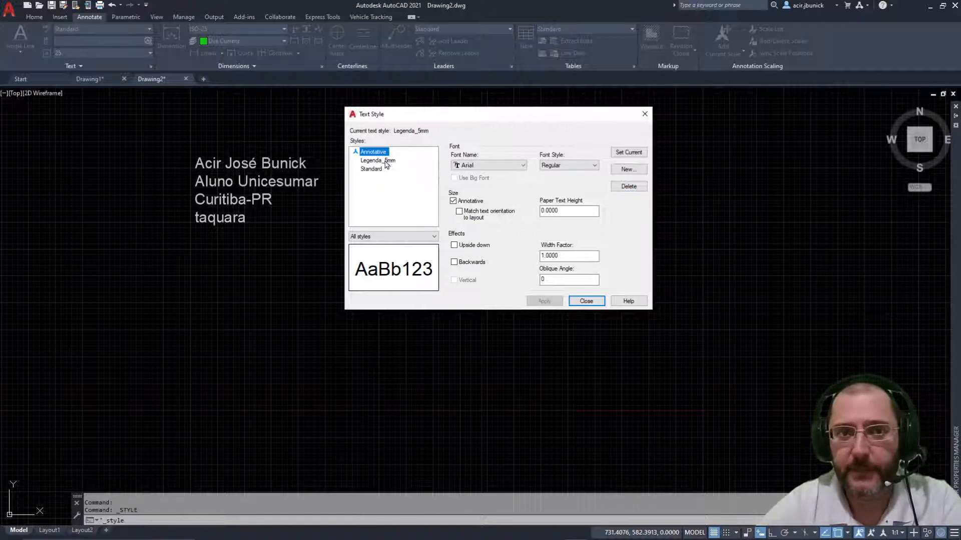
left_click(380, 160)
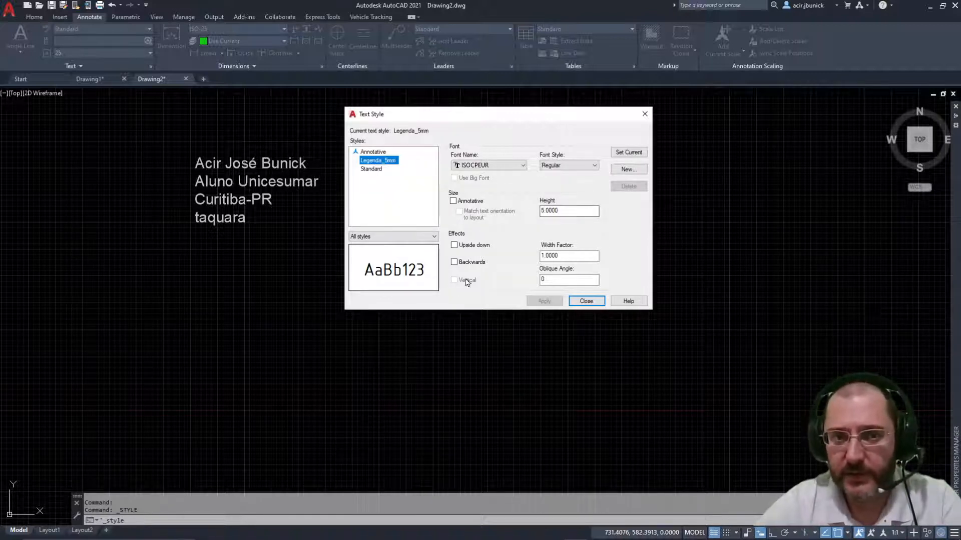
left_click(433, 237)
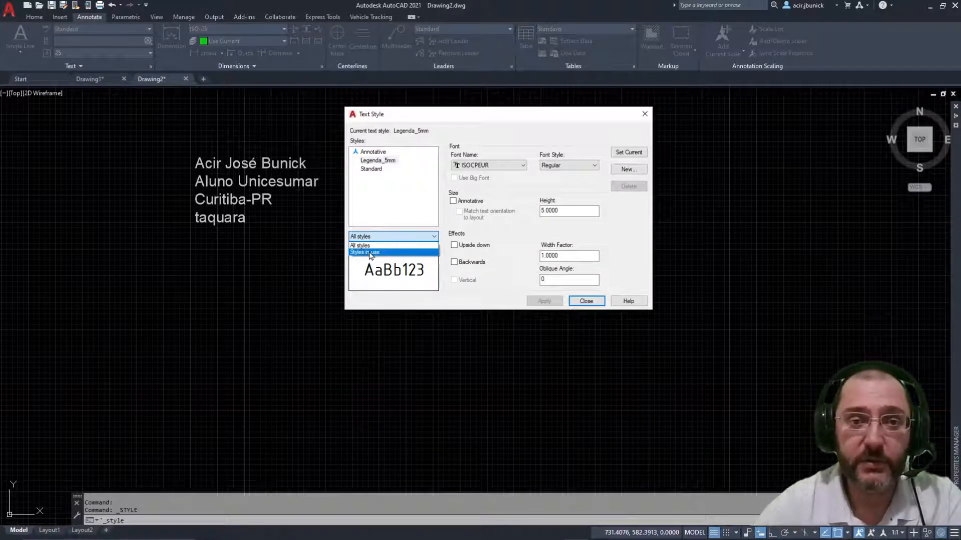
Step: Filter the style list to Styles in use, return to All styles, and close the Text Style dialog
left_click(371, 253)
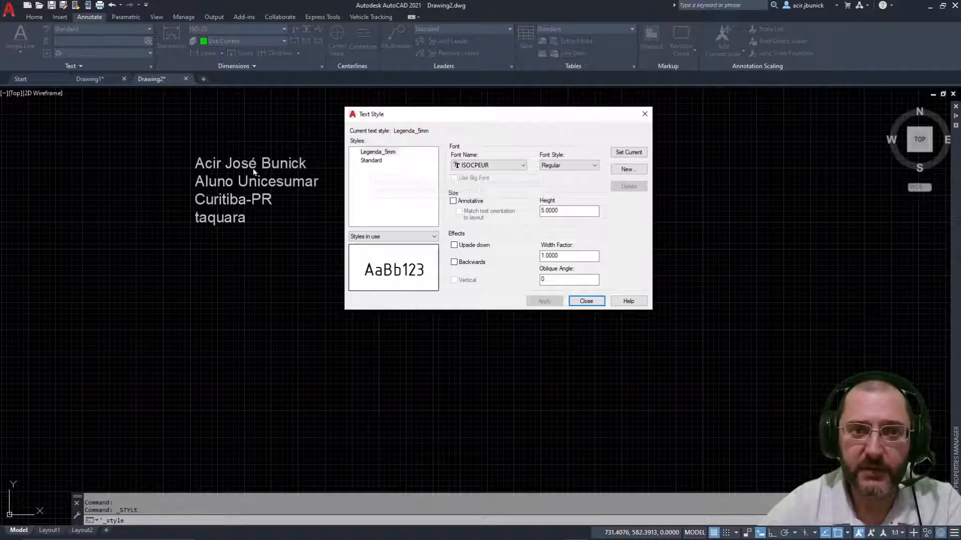
left_click(428, 237)
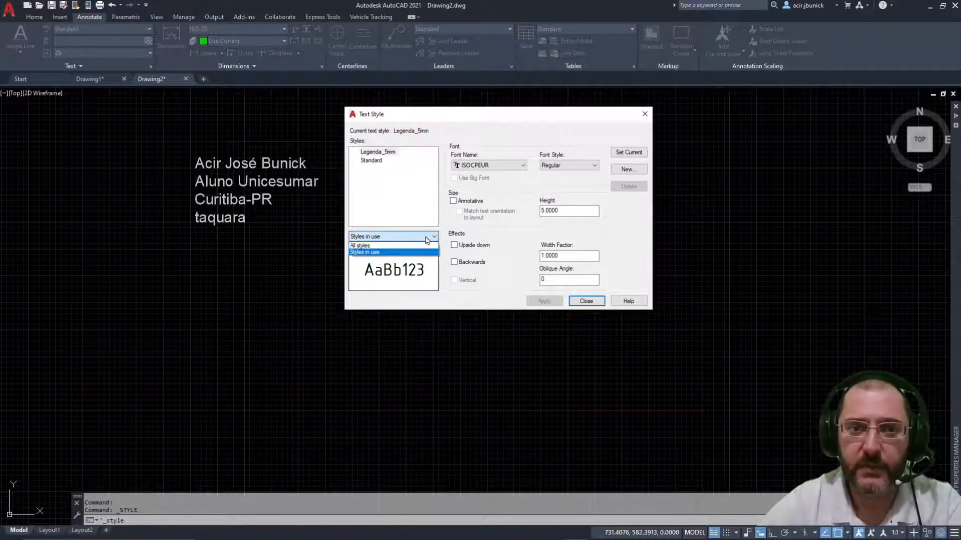
left_click(392, 246)
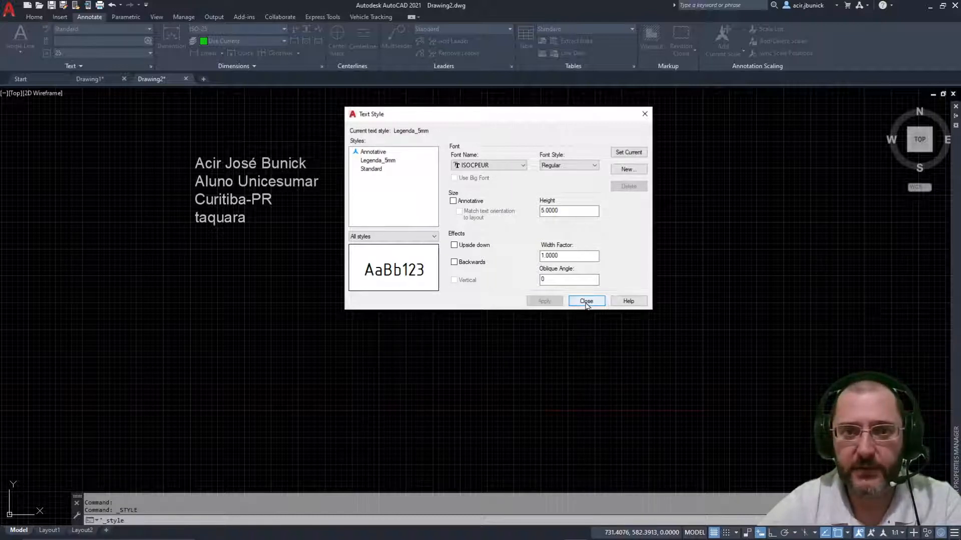
left_click(586, 302)
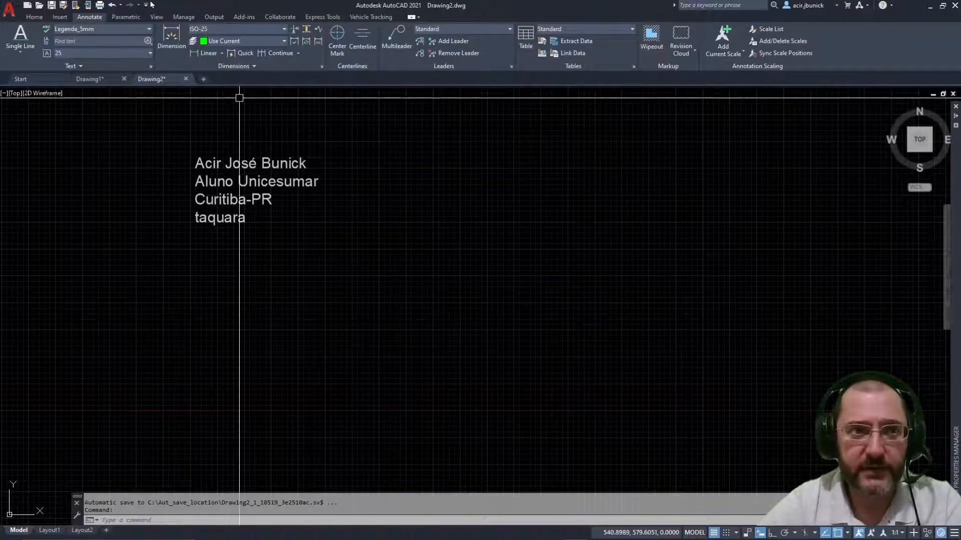
left_click(134, 29)
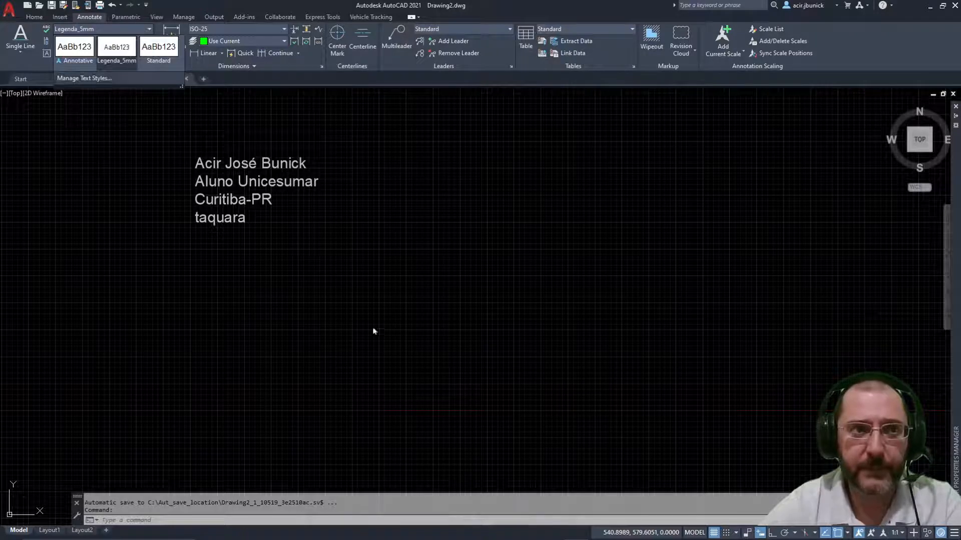
Step: Try Annotative and Standard in the Text Style dropdown, then settle on Legenda_5mm
left_click(141, 31)
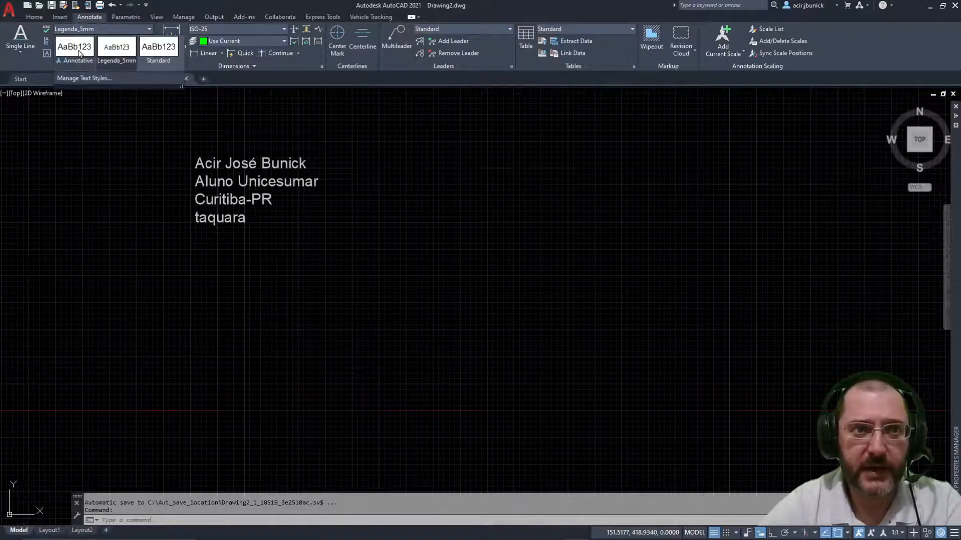
left_click(82, 57)
left_click(120, 30)
left_click(113, 56)
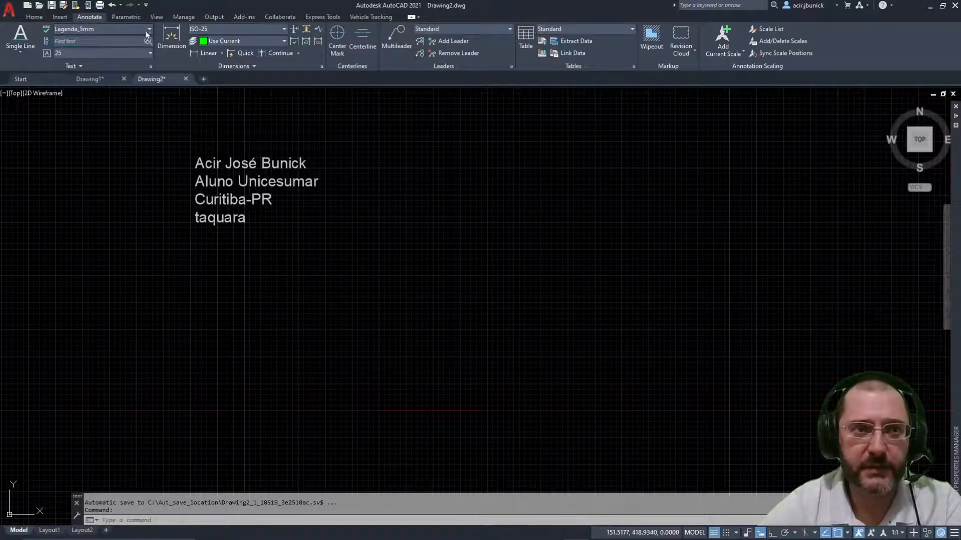
left_click(145, 32)
left_click(147, 62)
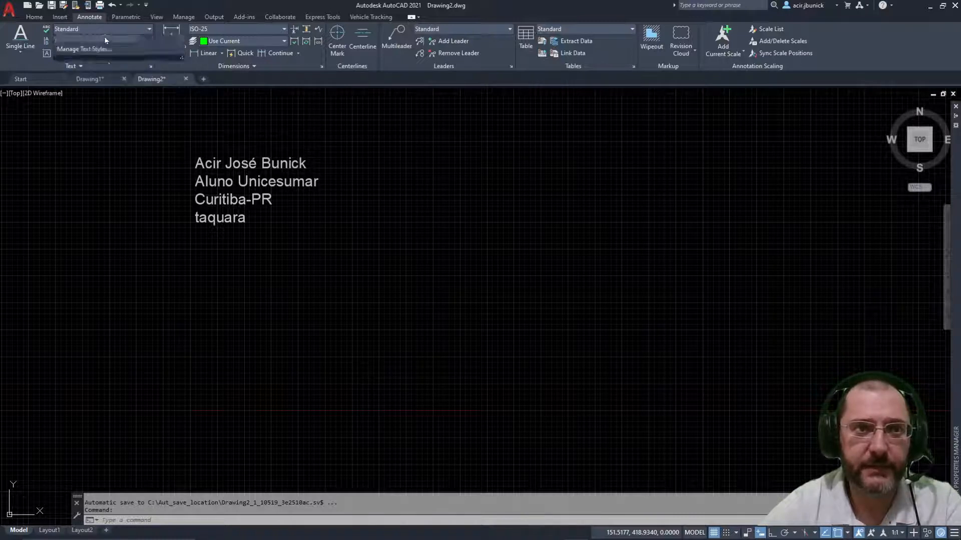
left_click(104, 36)
left_click(111, 56)
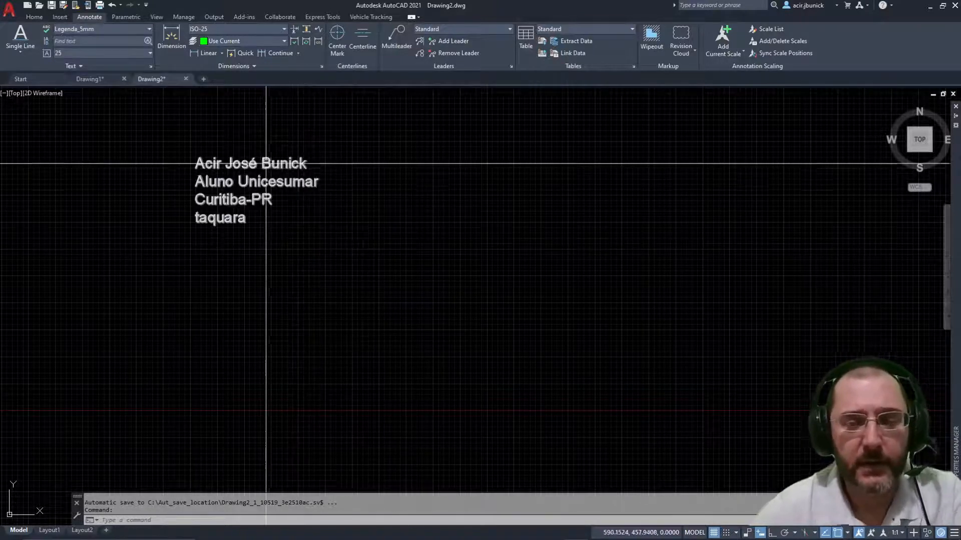
Step: Bring the empty area below the taquara text into view and check the text height list
scroll(330, 168, "up", 2)
middle_click_drag(294, 180, 574, 121)
scroll(408, 225, "up", 10)
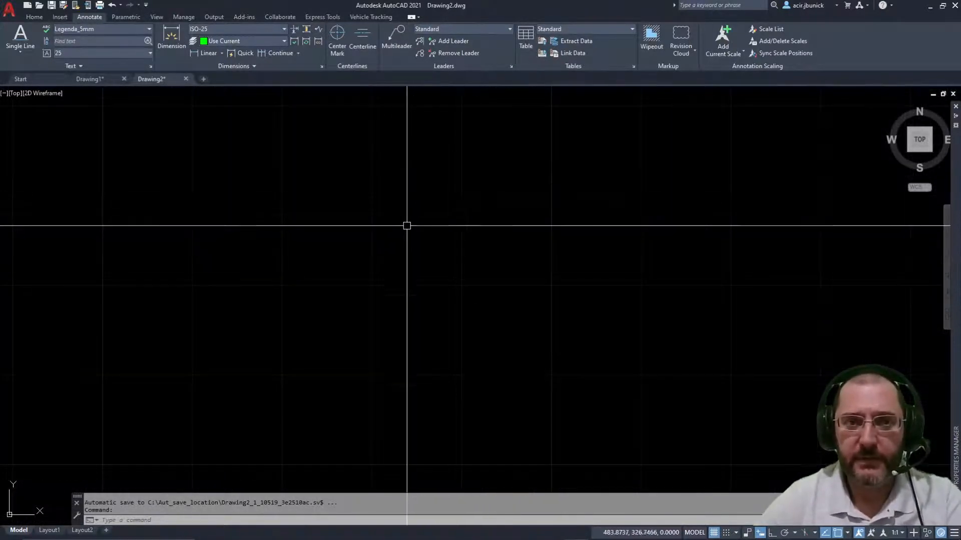
mouse_move(409, 225)
middle_mouse_down()
mouse_move(523, 294)
mouse_move(519, 280)
mouse_move(447, 359)
mouse_move(433, 302)
mouse_move(405, 277)
middle_mouse_up()
scroll(523, 293, "down", 2)
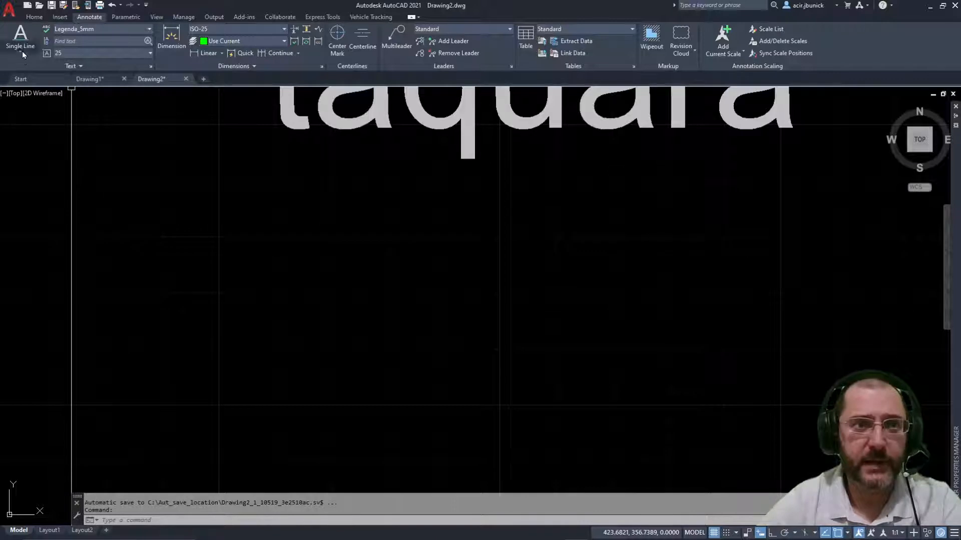
left_click(66, 52)
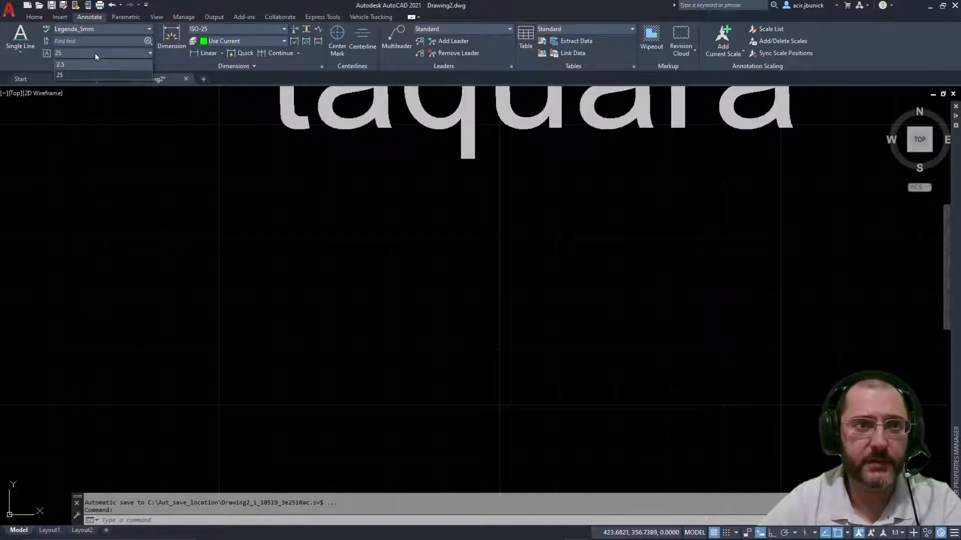
Step: Draw a multiline text box below taquara and type 123456789 and abcdefghij on separate lines
left_click(20, 52)
left_click(22, 62)
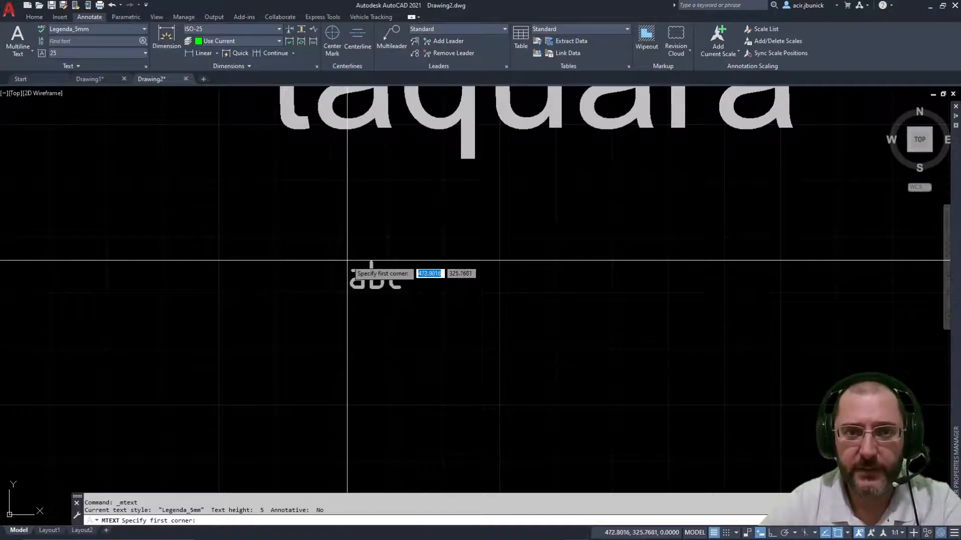
left_click(314, 197)
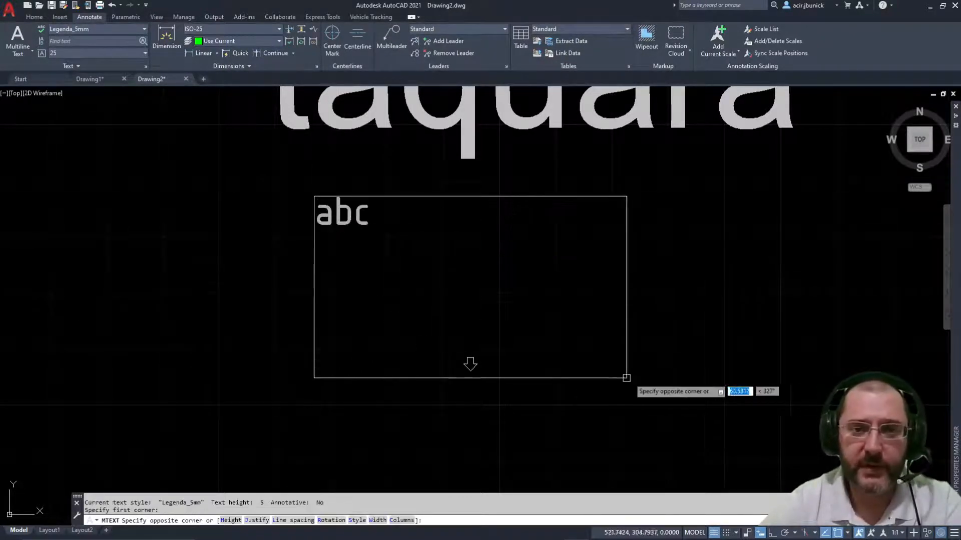
left_click(706, 393)
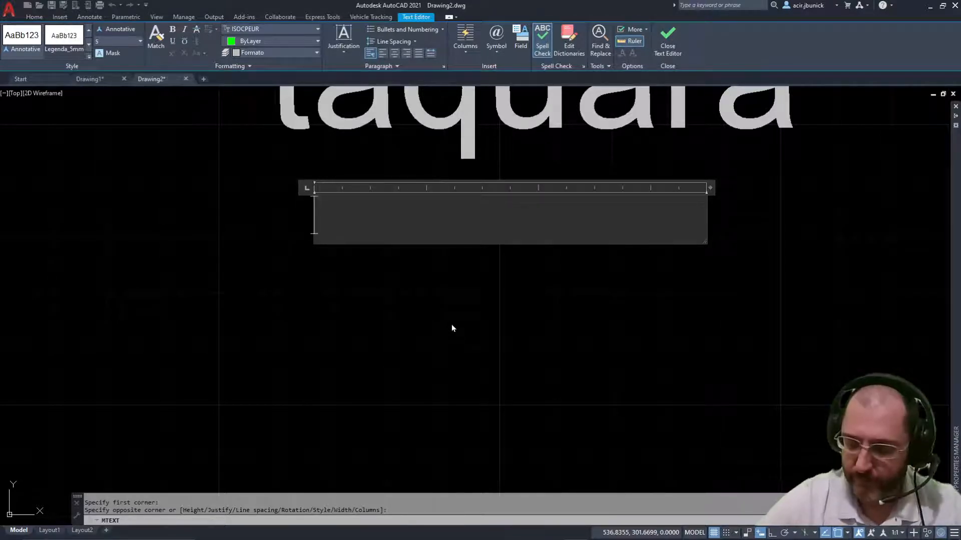
type("123456789")
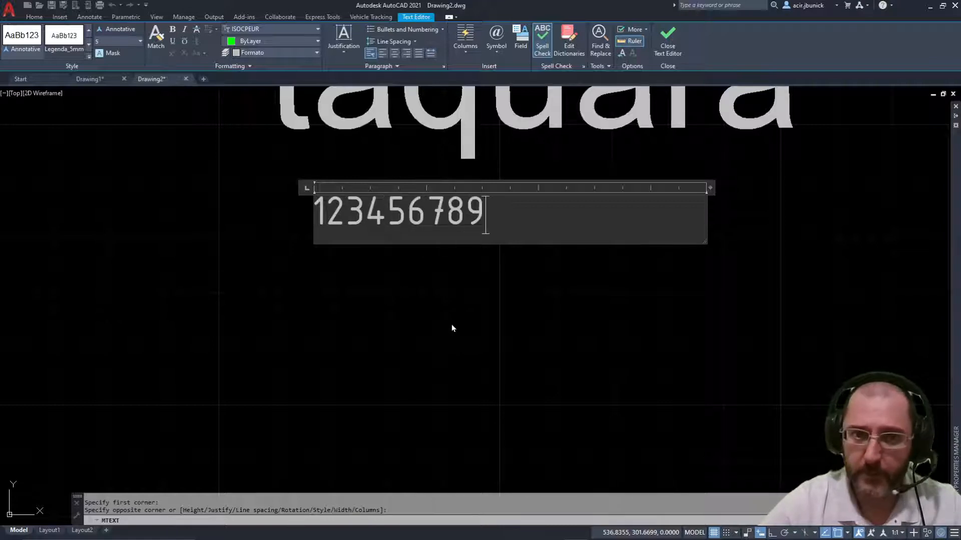
key("Return")
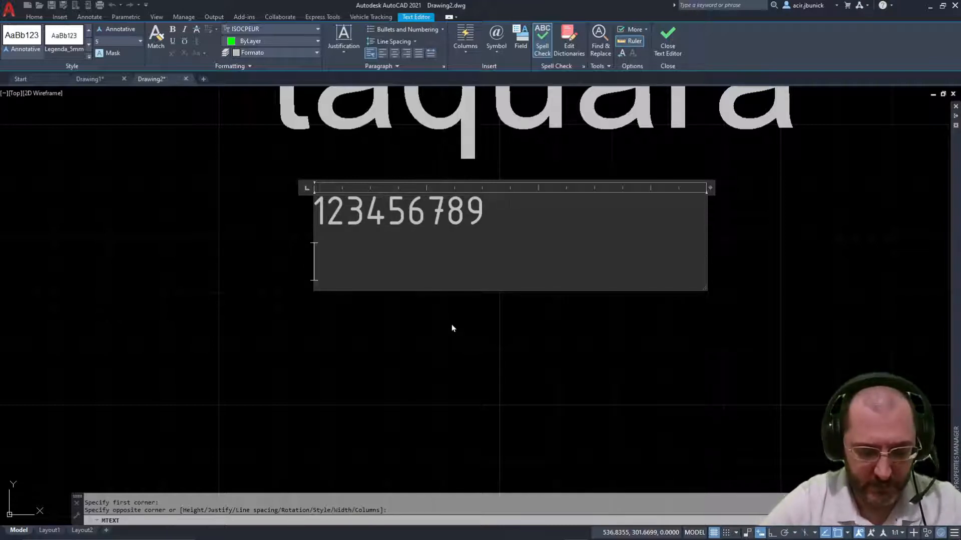
type("abcde")
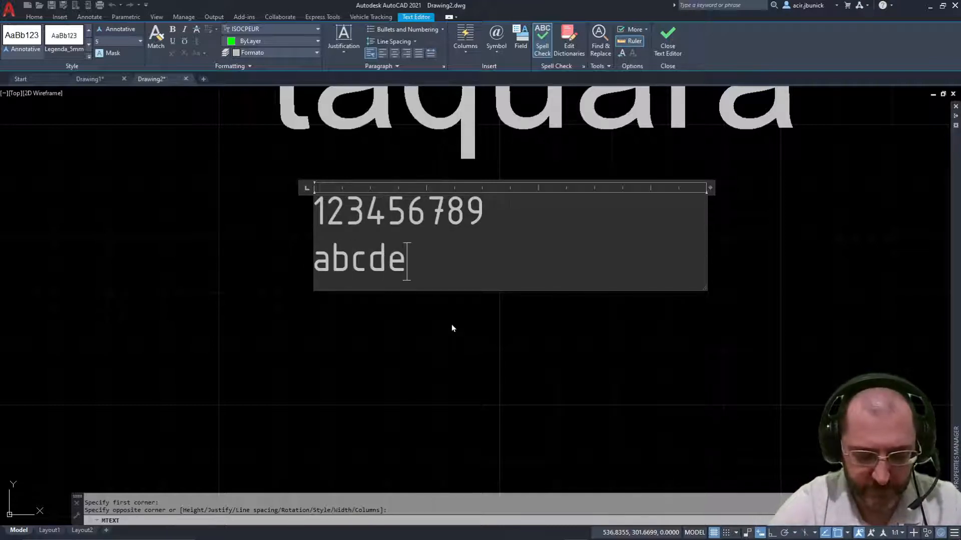
type("fghij")
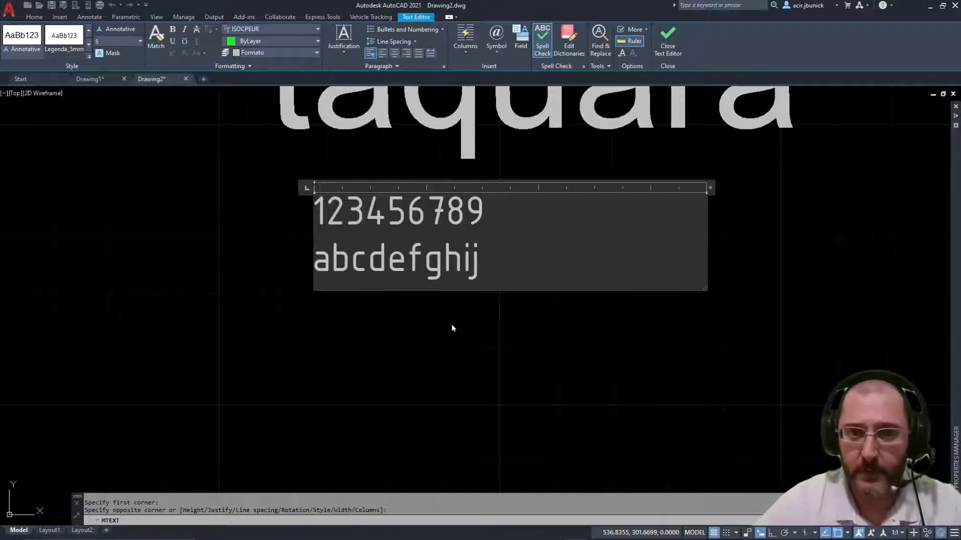
key("Return")
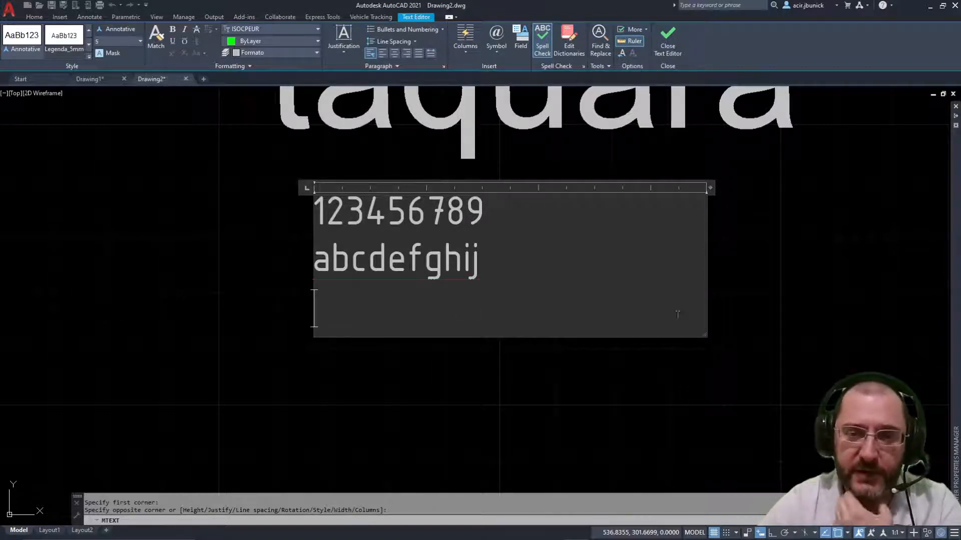
Step: Finish the text and move it slightly down and left with MOVE
left_click(266, 408)
left_click(389, 190)
left_click(382, 201)
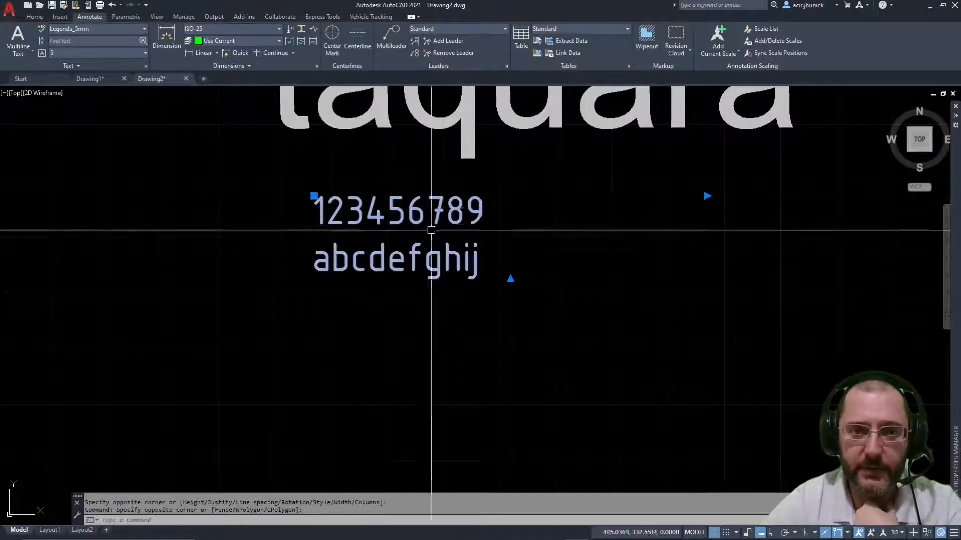
type("m")
key("Return")
left_click(417, 287)
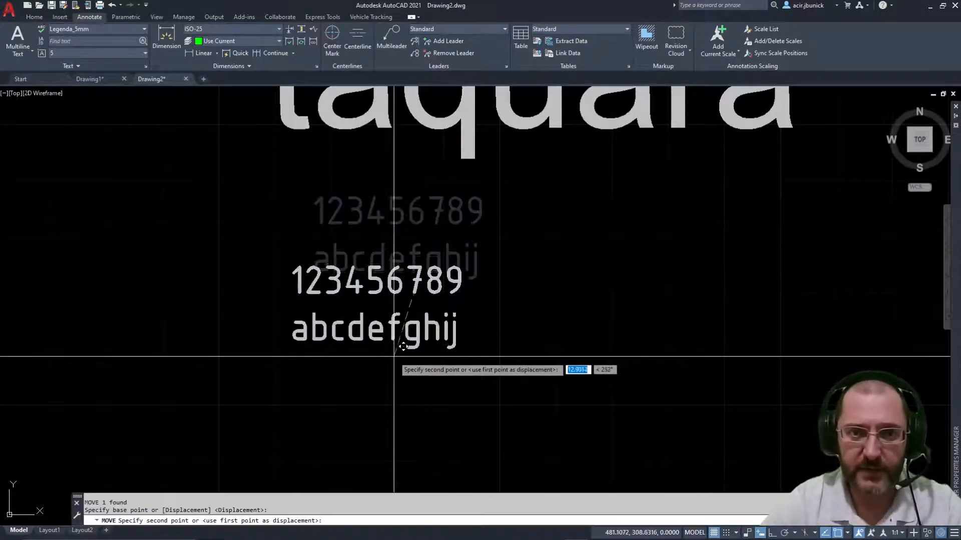
left_click(394, 356)
key("Escape")
Step: Change the moved text's height to 35
left_click(413, 279)
double_click(412, 279)
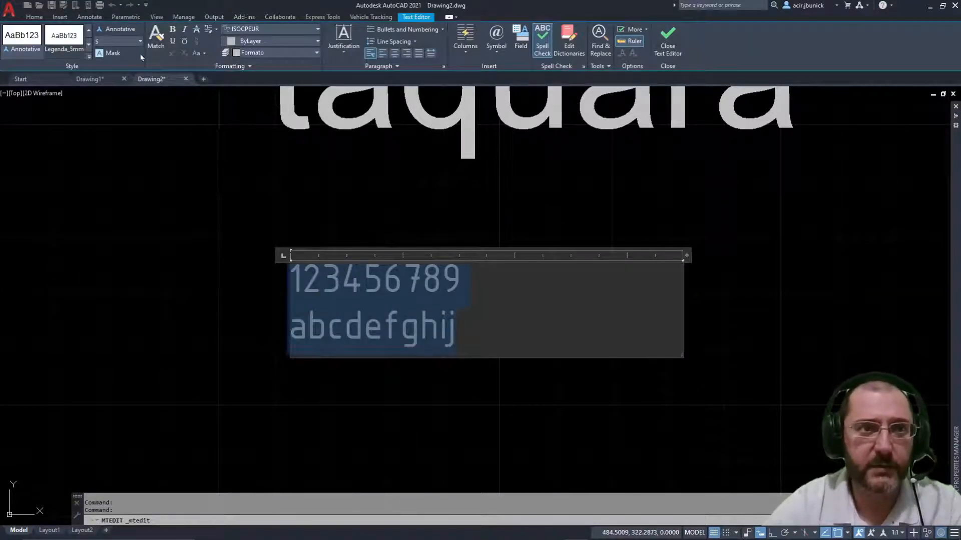
left_click(139, 41)
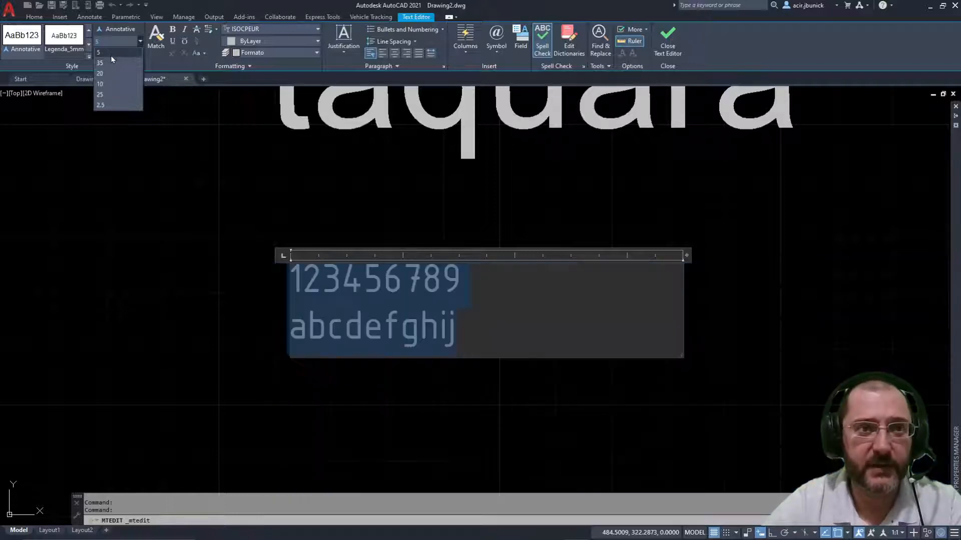
left_click(109, 64)
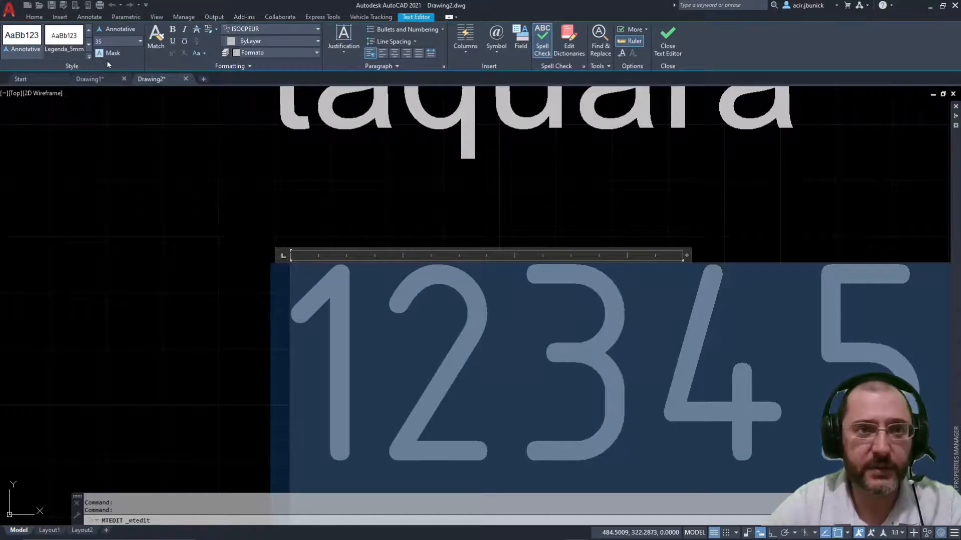
left_click(408, 212)
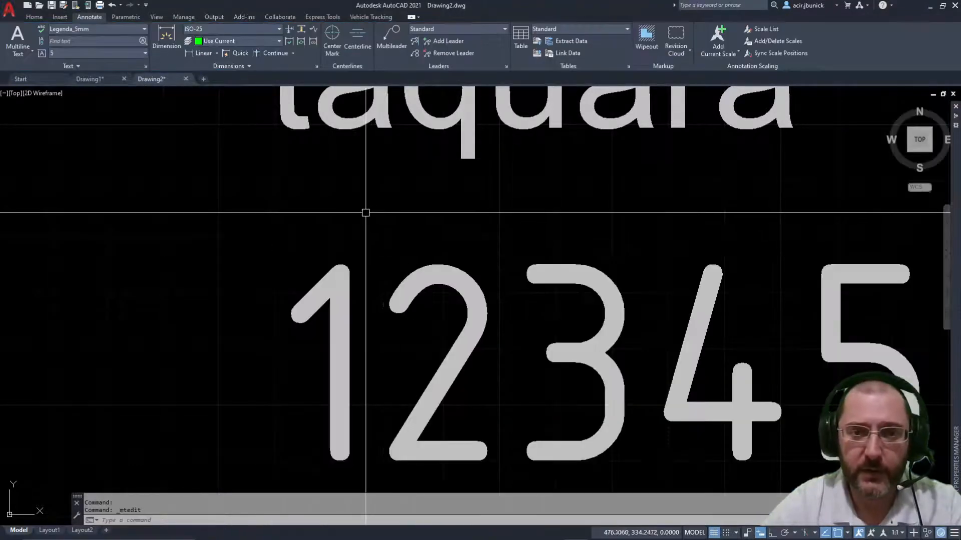
Step: Select all of the number and letter text and remove all its formatting
scroll(419, 204, "down", 10)
scroll(436, 246, "up", 5)
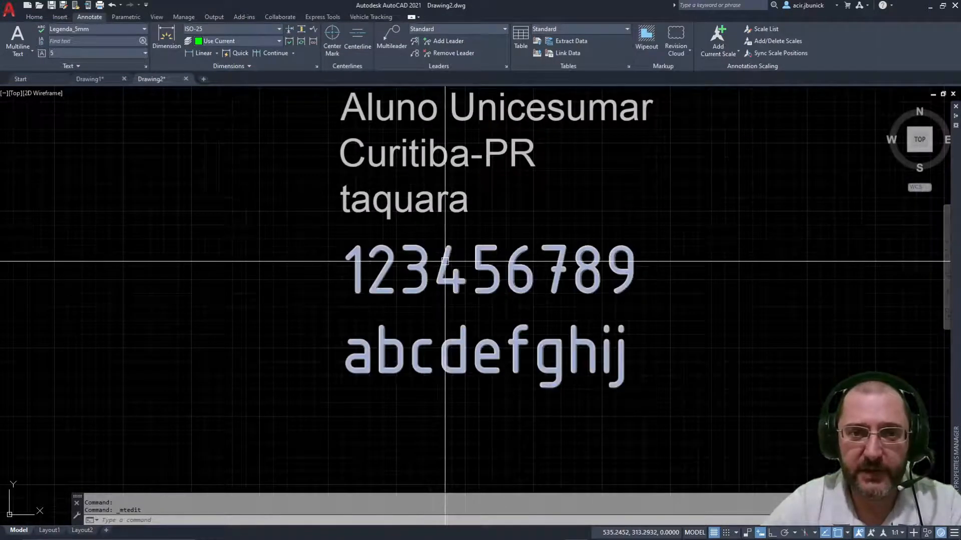
left_click(436, 246)
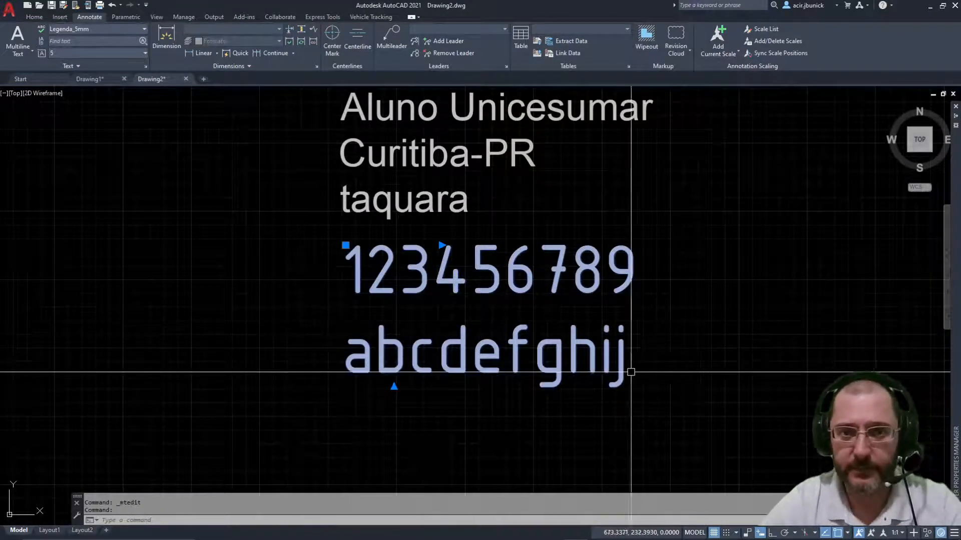
key("Escape")
key("Escape")
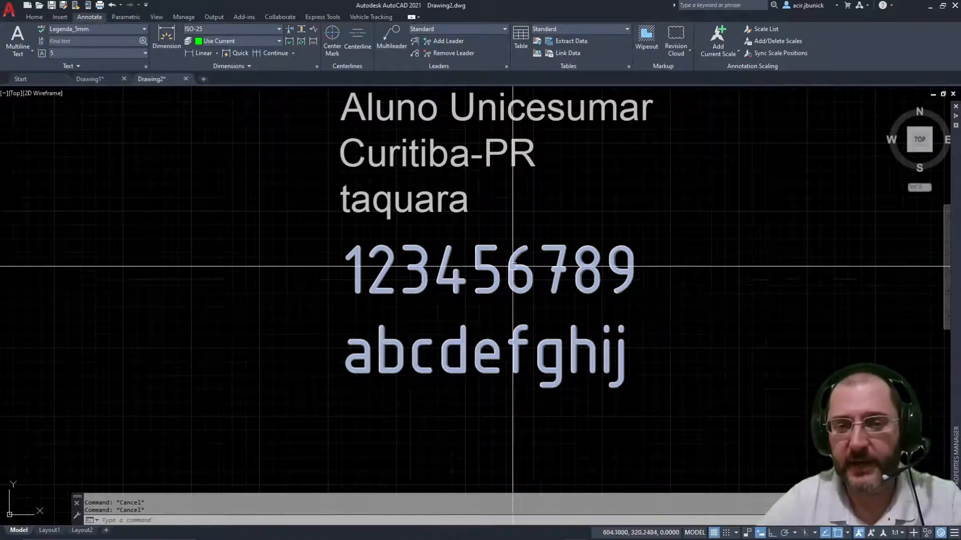
left_click(421, 266)
double_click(421, 266)
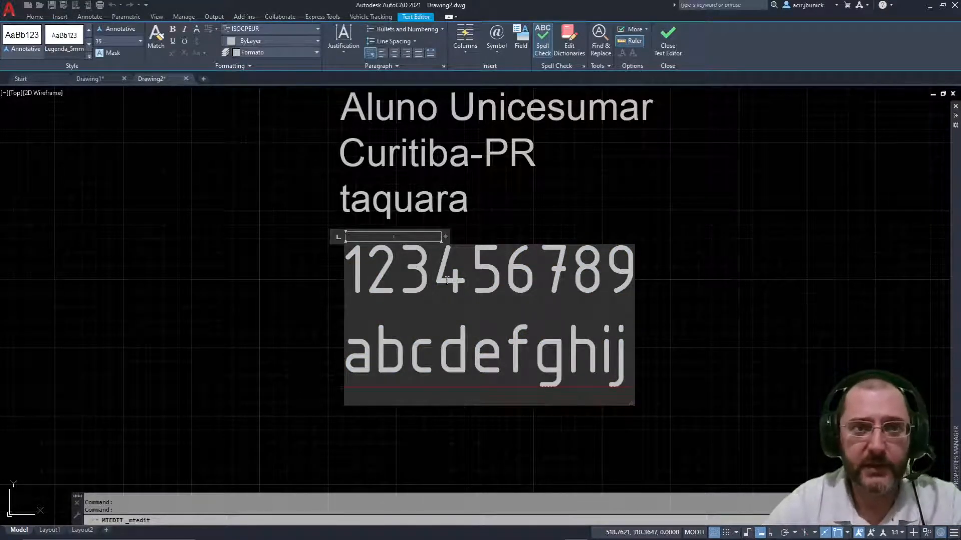
left_click_drag(630, 376, 270, 199)
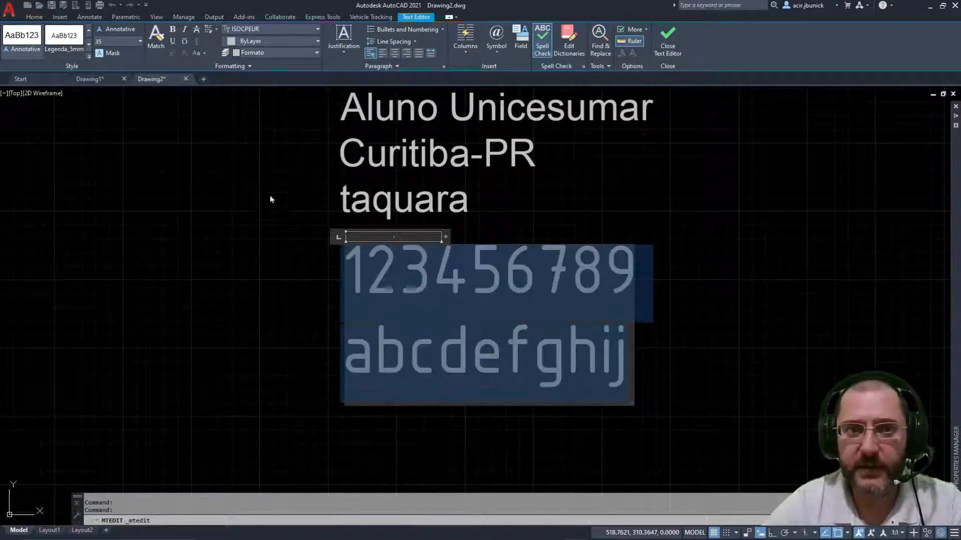
left_click(214, 30)
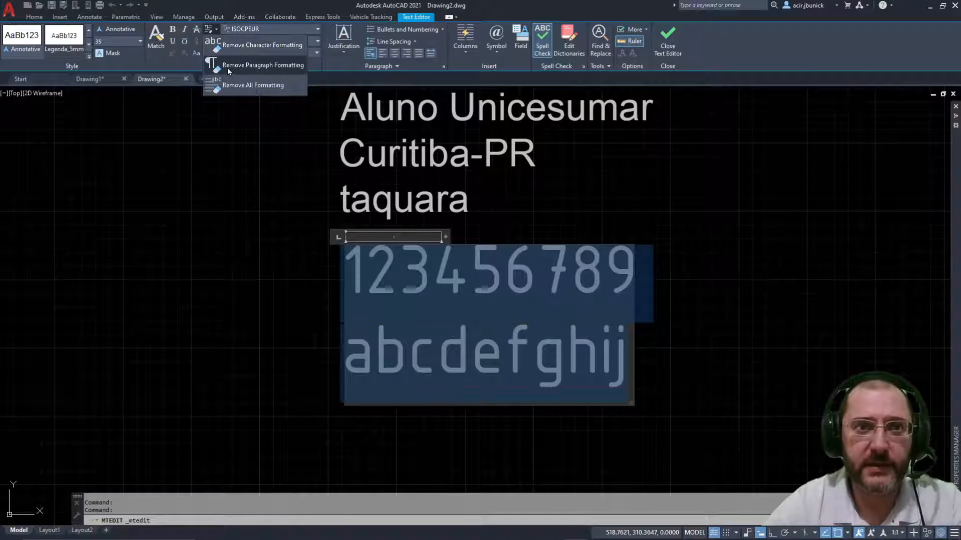
left_click(228, 46)
left_click(214, 30)
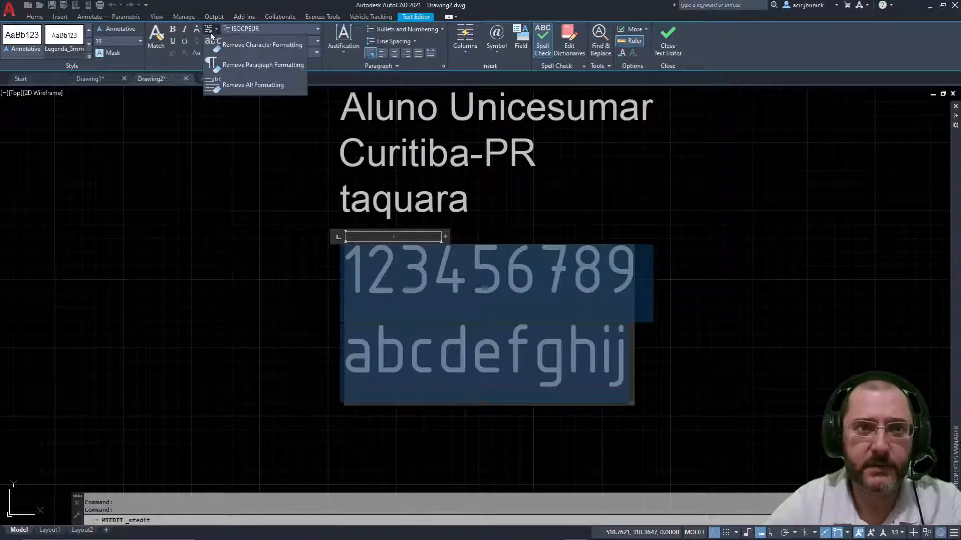
left_click(213, 90)
left_click(210, 30)
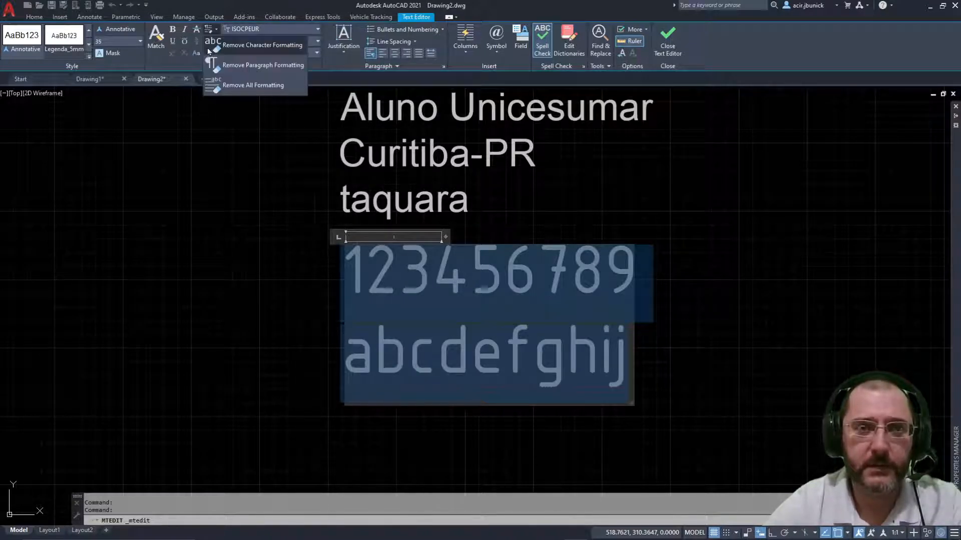
left_click(210, 64)
left_click(210, 30)
left_click(211, 66)
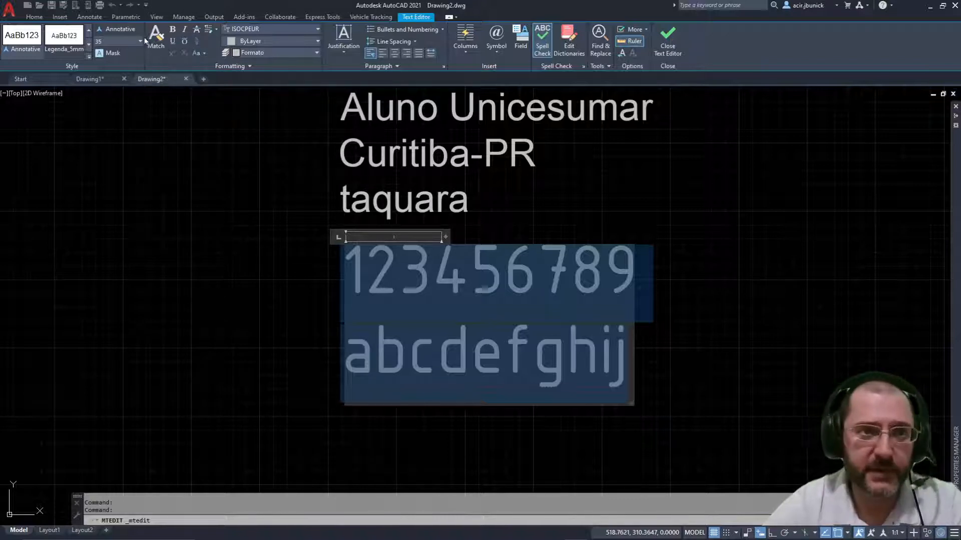
Step: Set the number and letter text's height to 5
left_click(140, 41)
left_click(110, 55)
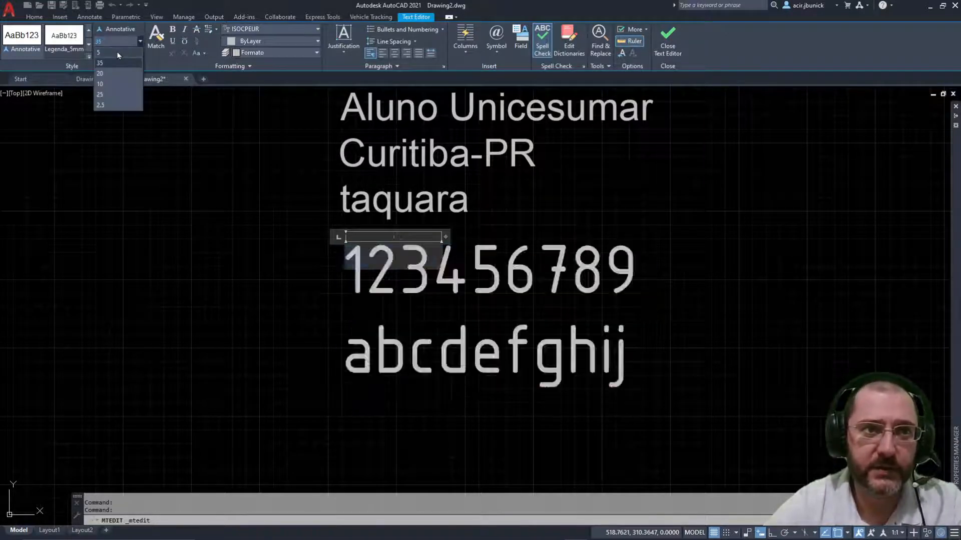
left_click(304, 187)
middle_click_drag(140, 318, 176, 374)
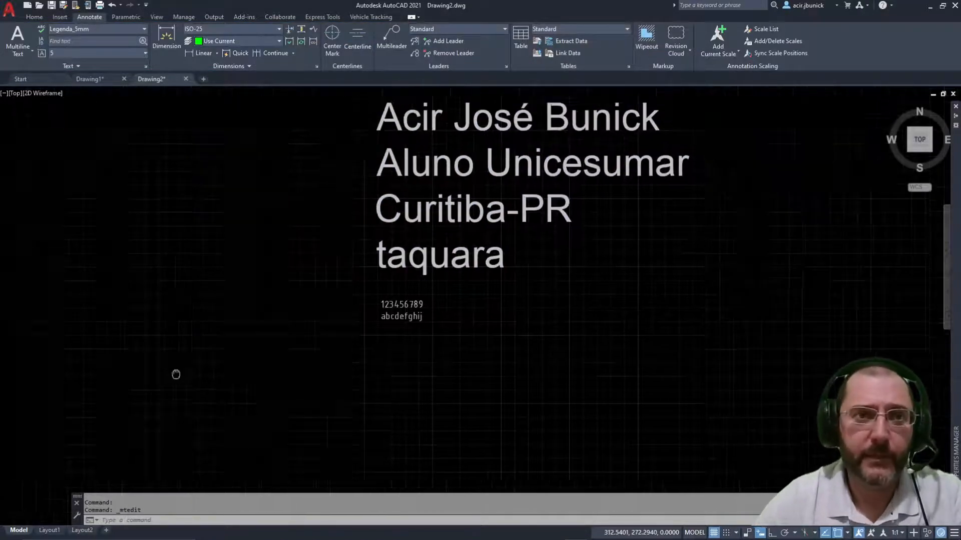
Step: Pan and zoom the view onto the name text block
scroll(343, 446, "up", 2)
scroll(207, 316, "down", 6)
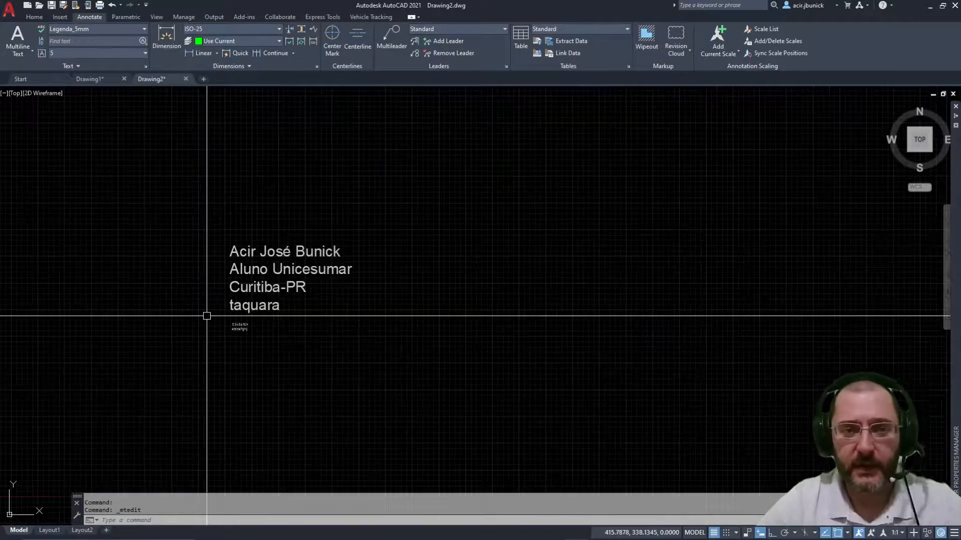
middle_click_drag(207, 316, 349, 313)
scroll(361, 313, "up", 4)
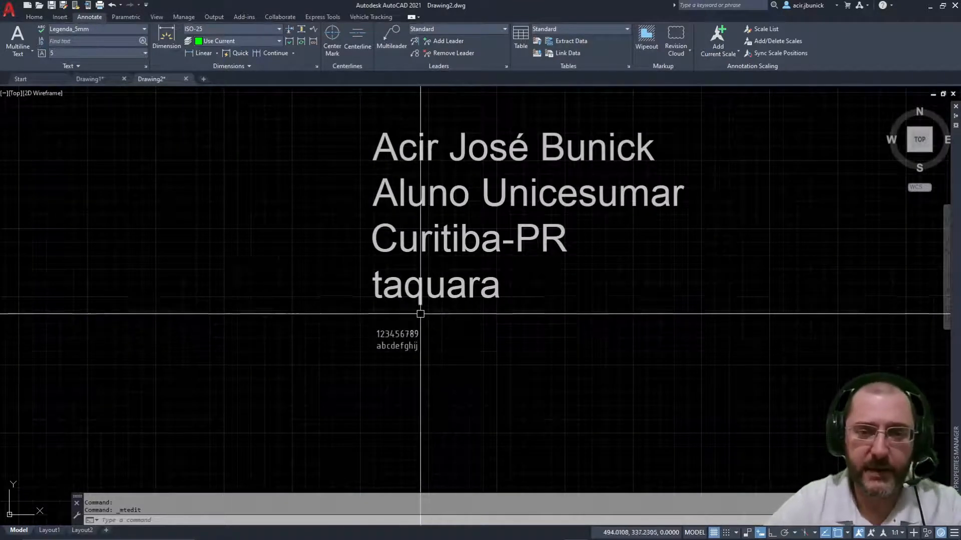
mouse_move(420, 339)
middle_mouse_down()
mouse_move(353, 388)
mouse_move(353, 344)
mouse_move(419, 318)
mouse_move(389, 364)
middle_mouse_up()
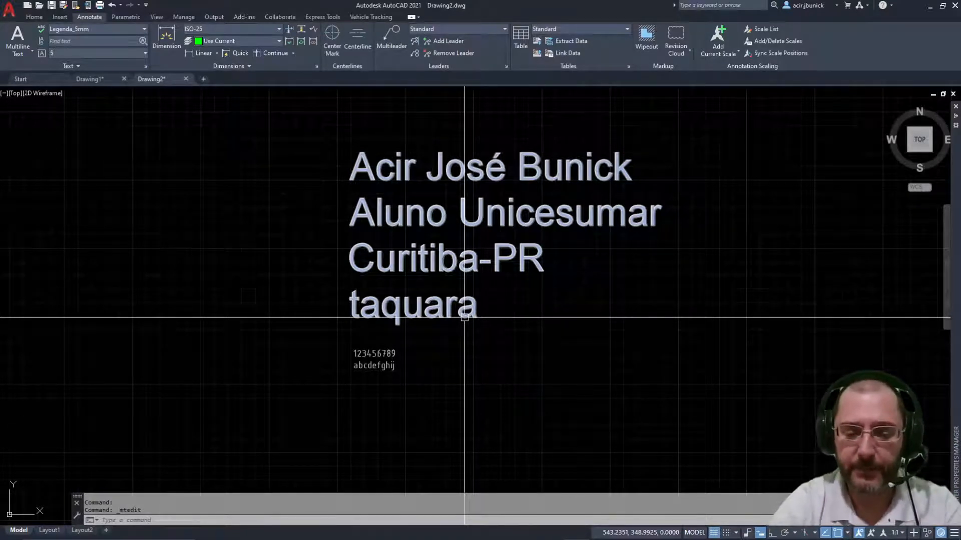
scroll(468, 267, "down", 4)
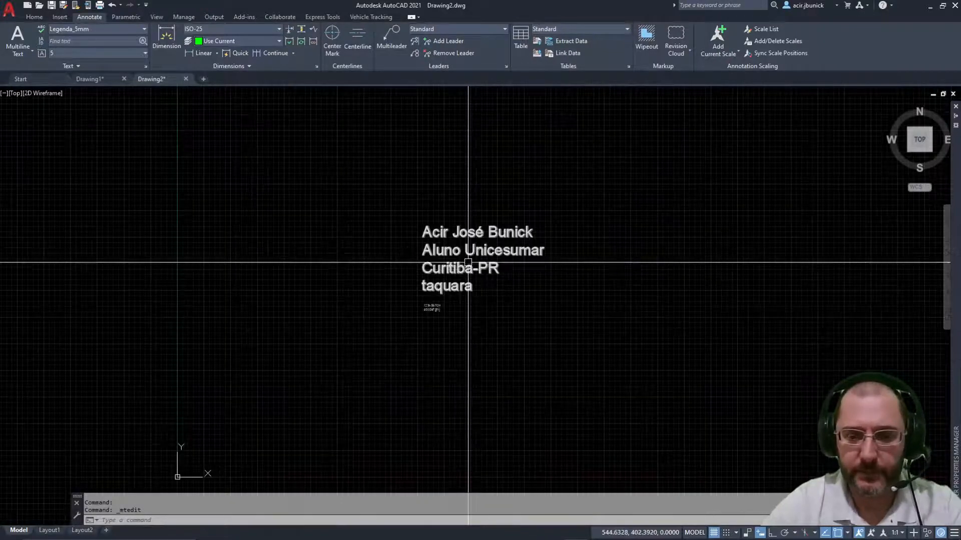
middle_click_drag(468, 262, 440, 248)
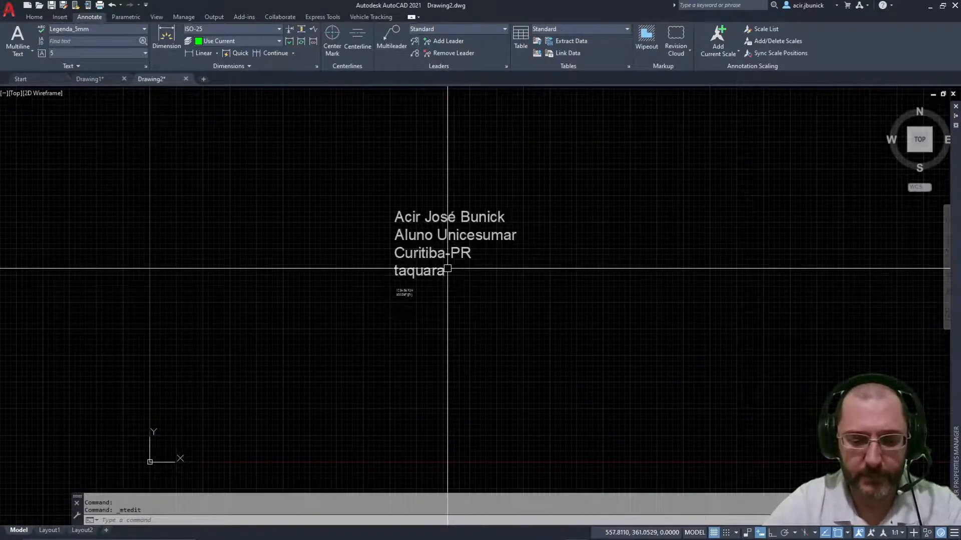
mouse_move(450, 258)
middle_mouse_down()
mouse_move(456, 284)
mouse_move(455, 268)
middle_mouse_up()
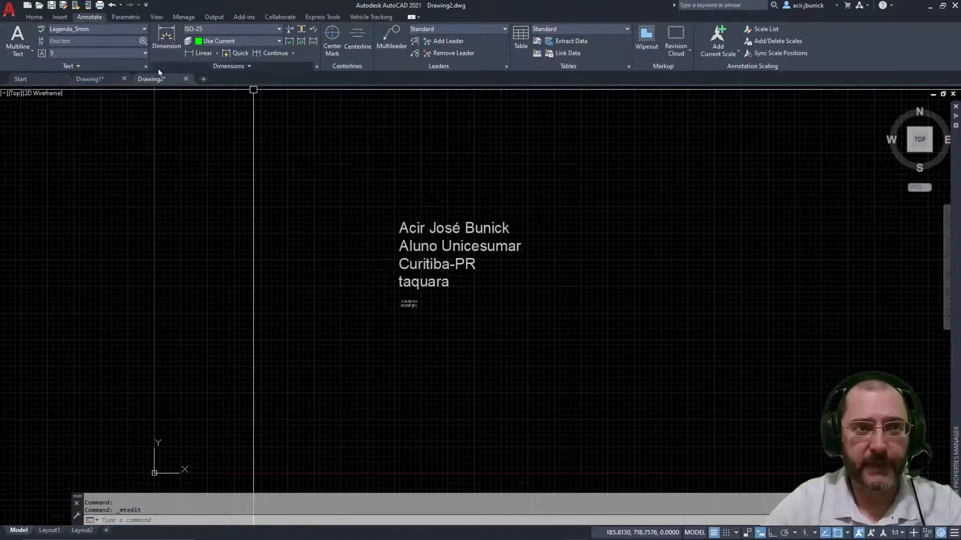
Step: Select the Annotate tab's Find text box, then open and close the name text block unchanged
left_click(108, 42)
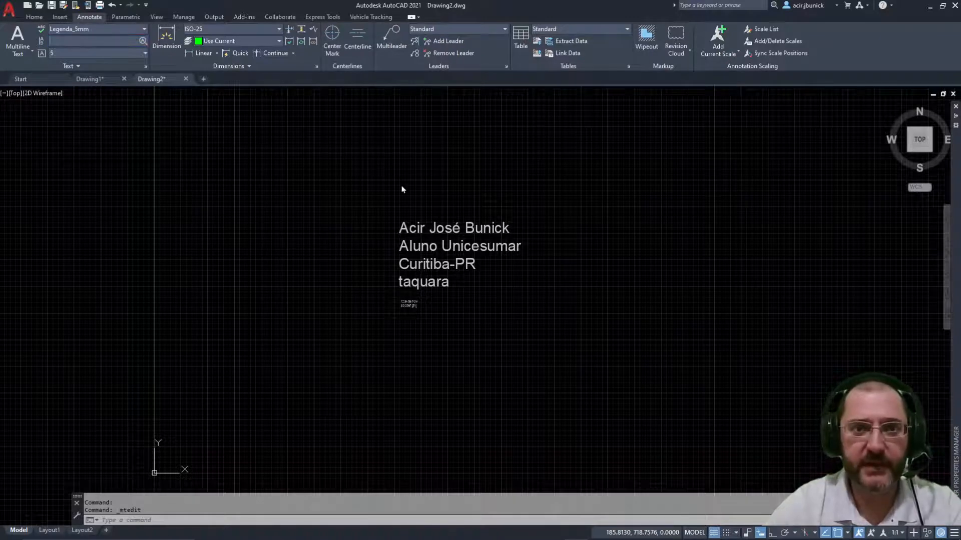
double_click(453, 249)
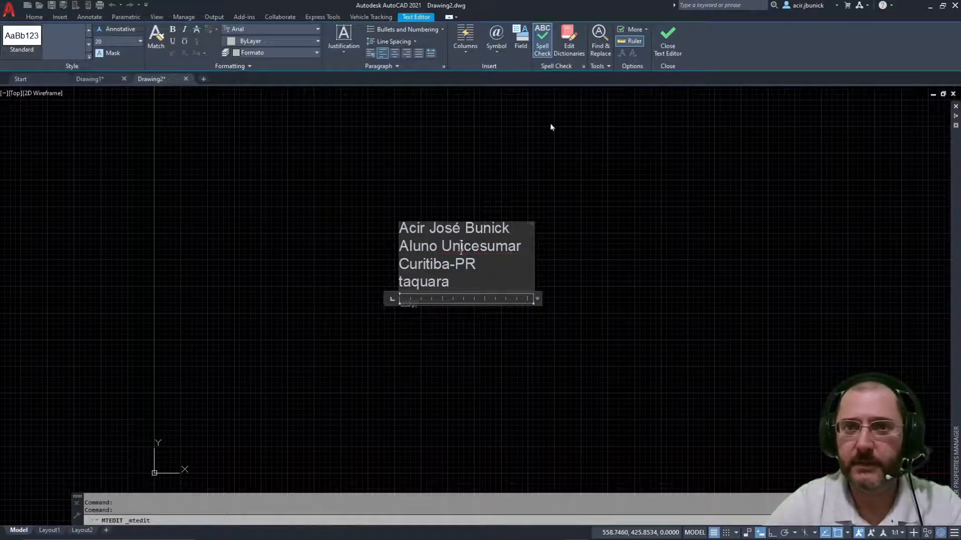
left_click(281, 208)
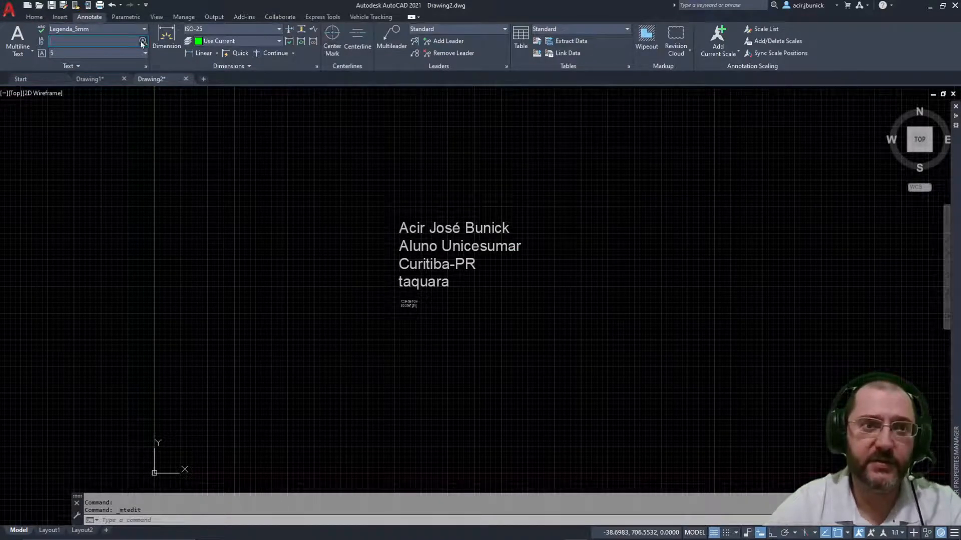
left_click(100, 43)
type("José")
key("Return")
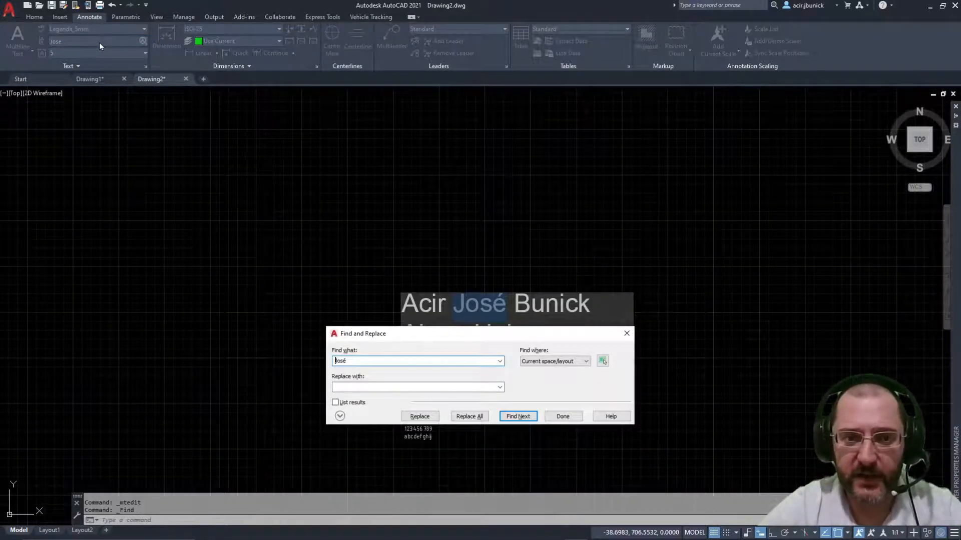
mouse_move(466, 341)
left_mouse_down()
mouse_move(684, 118)
mouse_move(631, 160)
left_mouse_up()
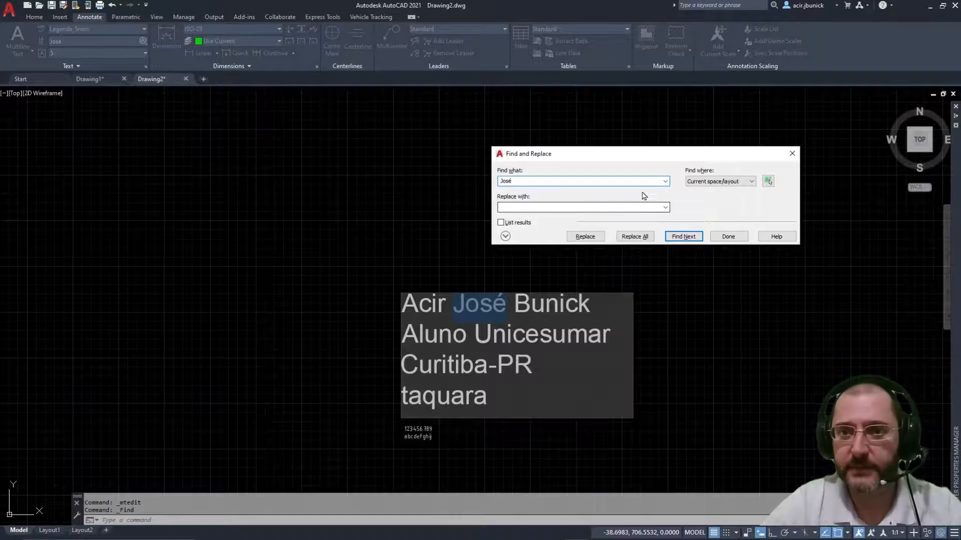
left_click(684, 237)
left_click(716, 232)
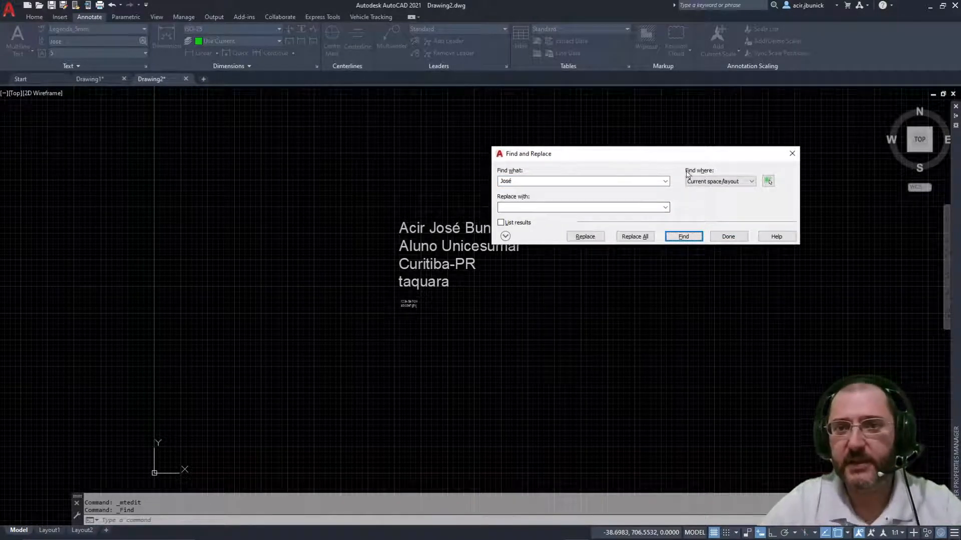
left_click_drag(633, 160, 532, 148)
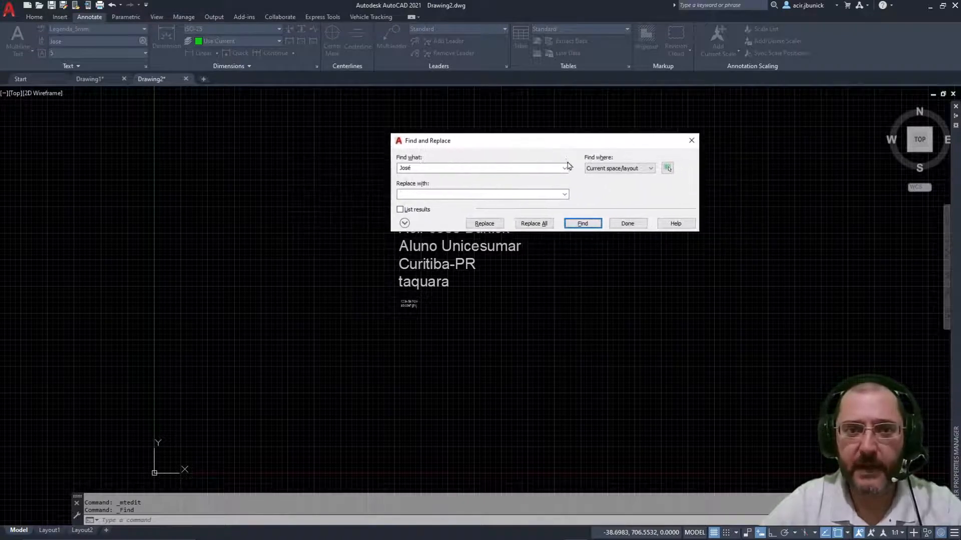
left_click(627, 174)
left_click(627, 175)
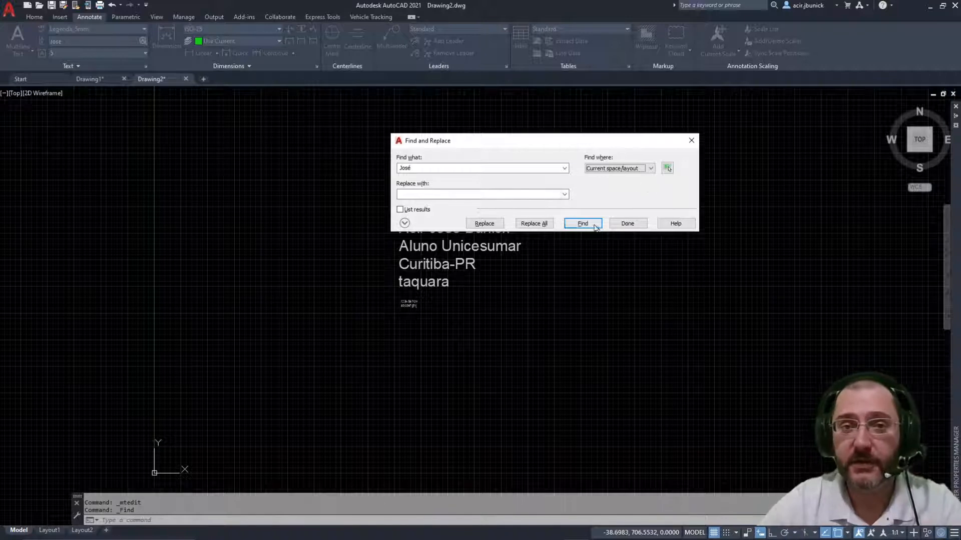
left_click(488, 196)
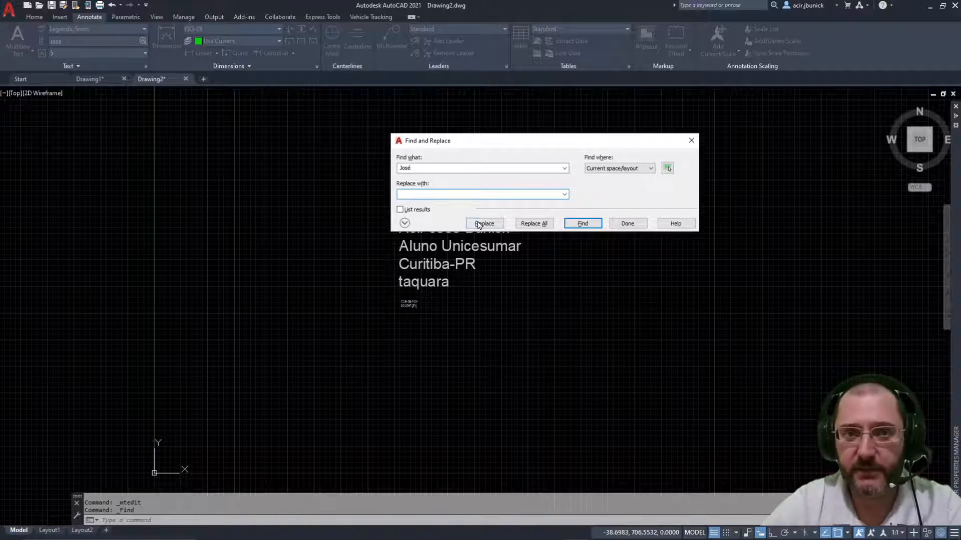
left_click(400, 210)
left_click(400, 210)
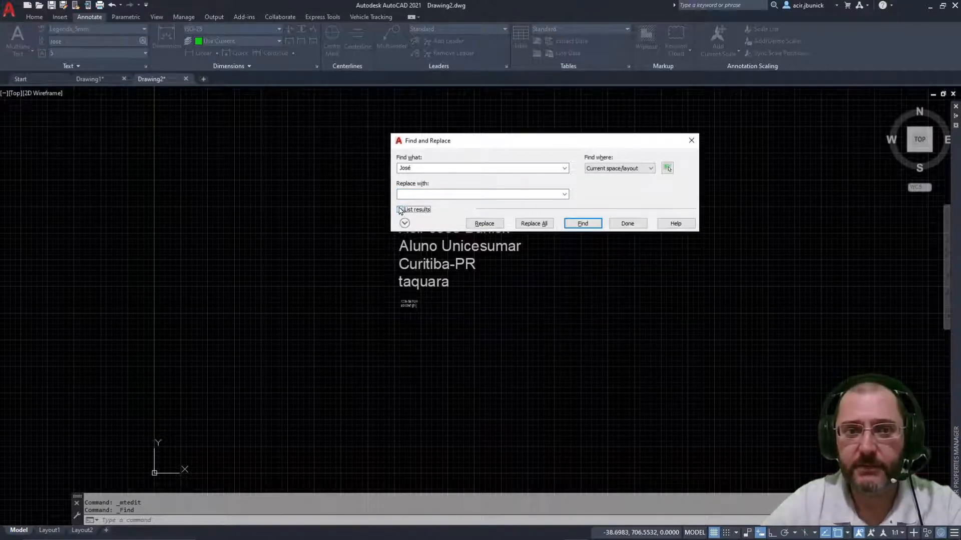
left_click(399, 210)
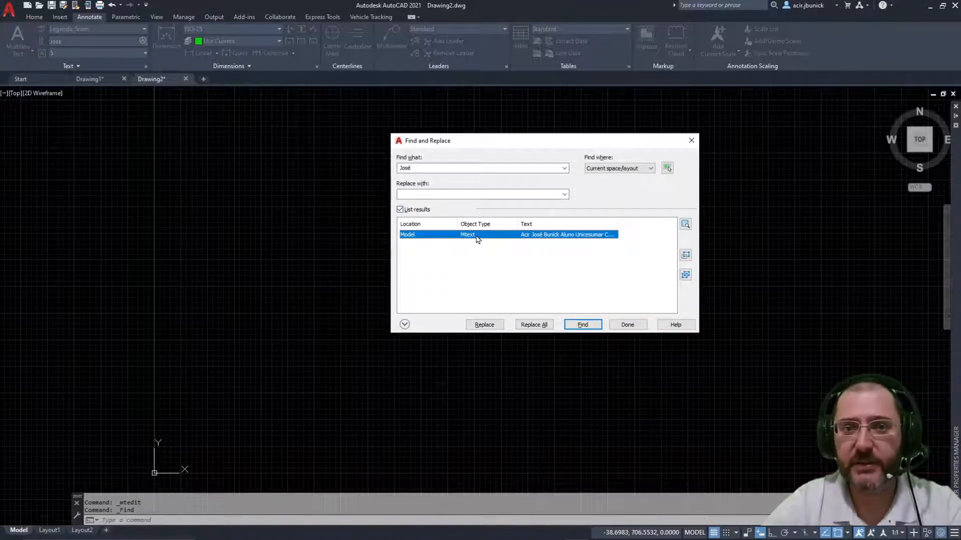
left_click(406, 210)
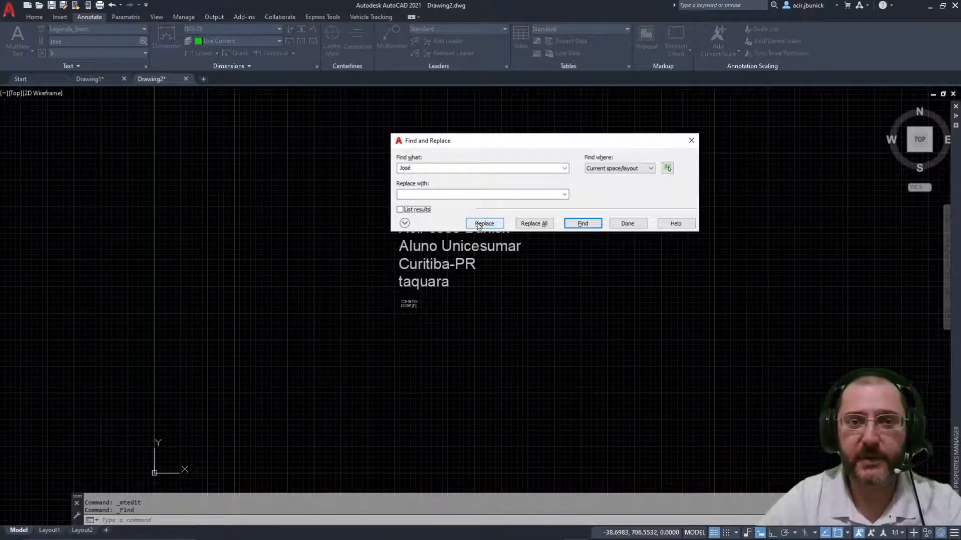
left_click_drag(482, 144, 462, 143)
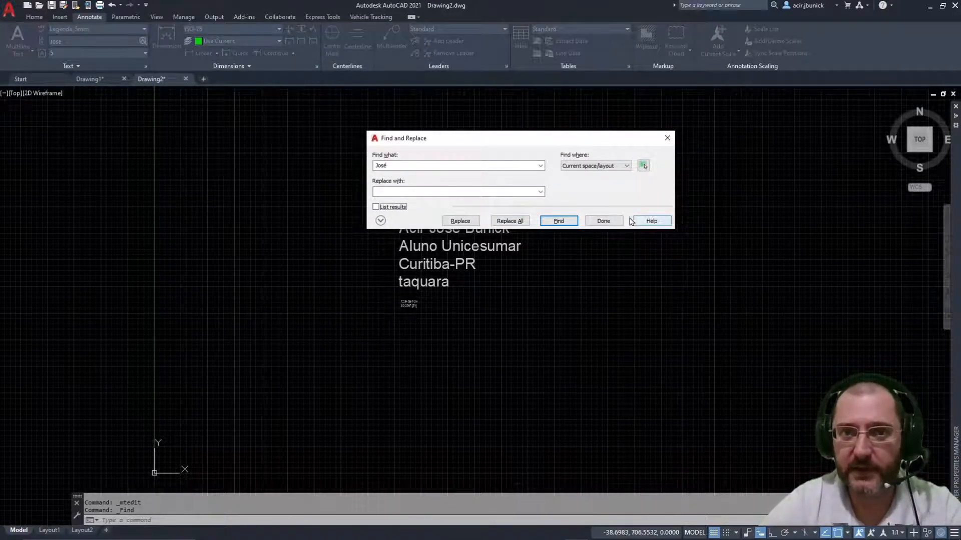
left_click(603, 221)
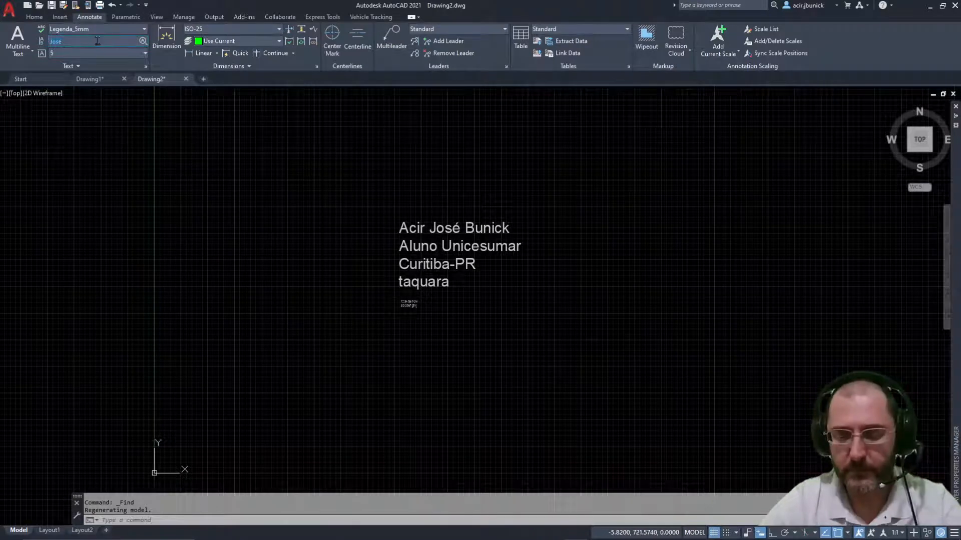
Step: After briefly opening and closing the name Mtext, switch the current text style from Legenda_5mm to Standard (height 25)
left_click(211, 148)
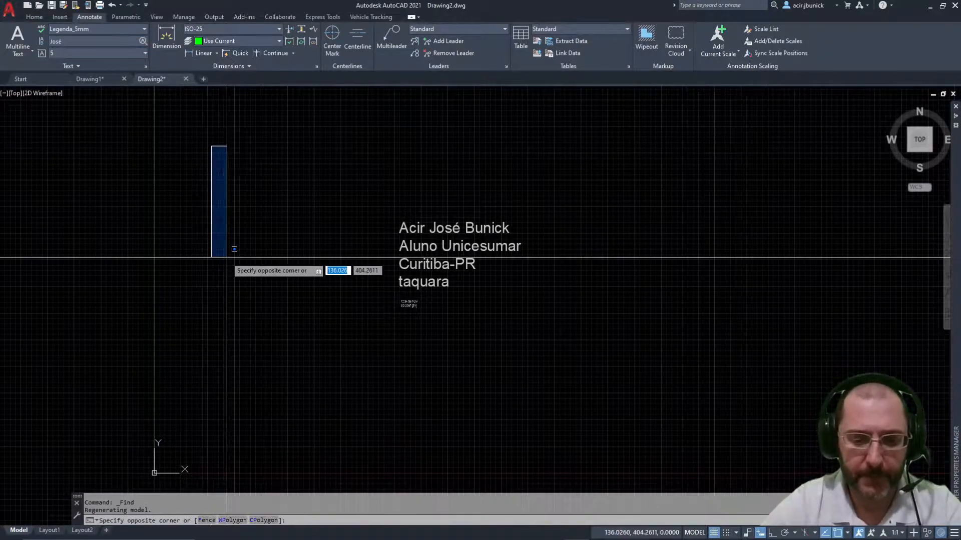
mouse_move(249, 285)
middle_mouse_down()
mouse_move(232, 216)
mouse_move(238, 310)
middle_mouse_up()
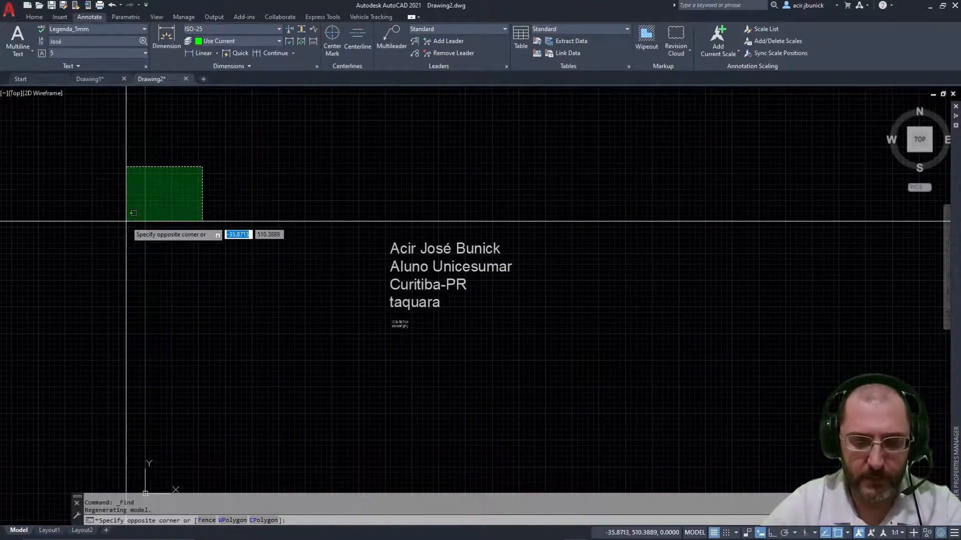
left_click(71, 97)
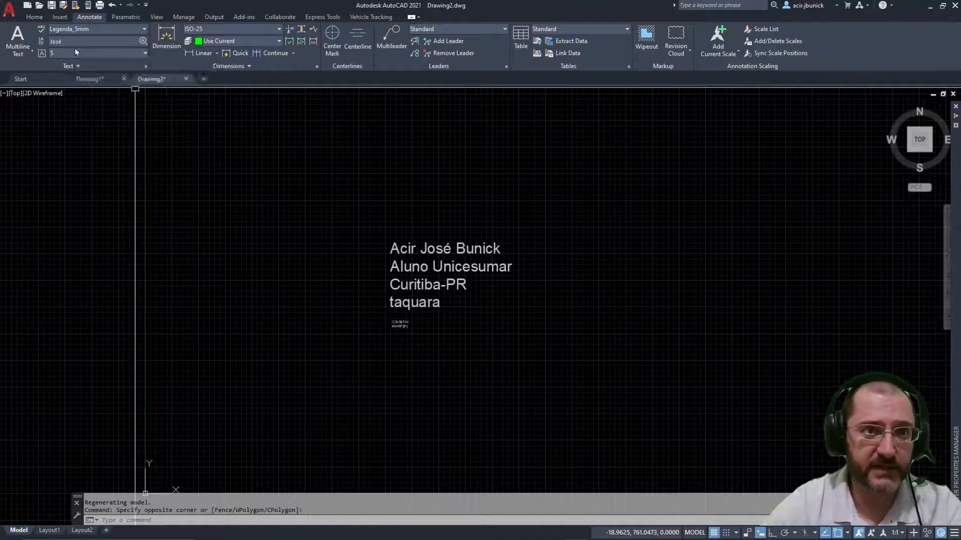
double_click(449, 283)
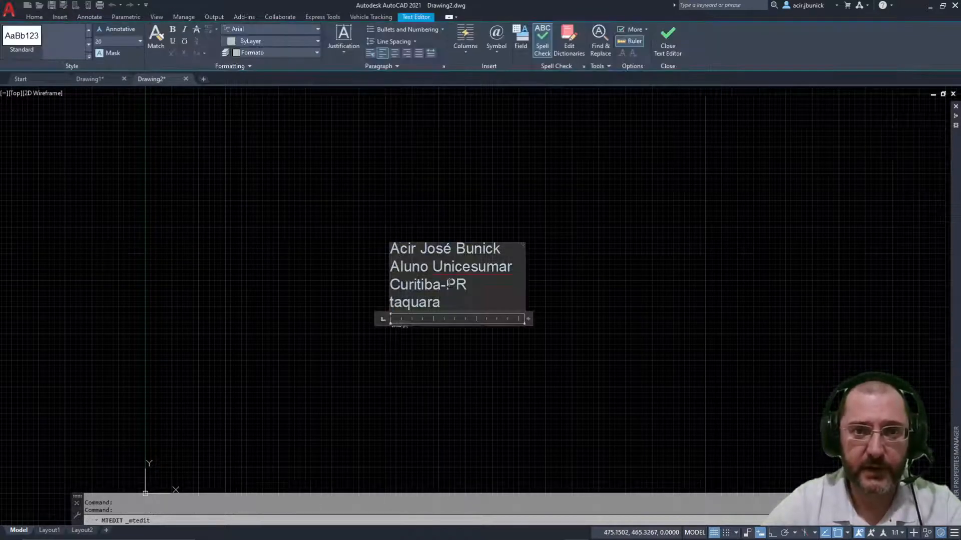
left_click(308, 179)
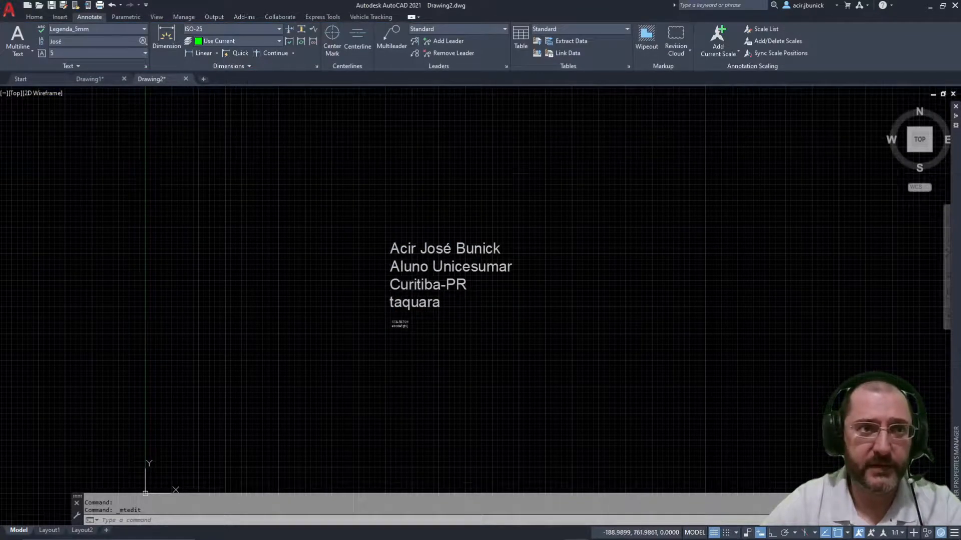
left_click(144, 30)
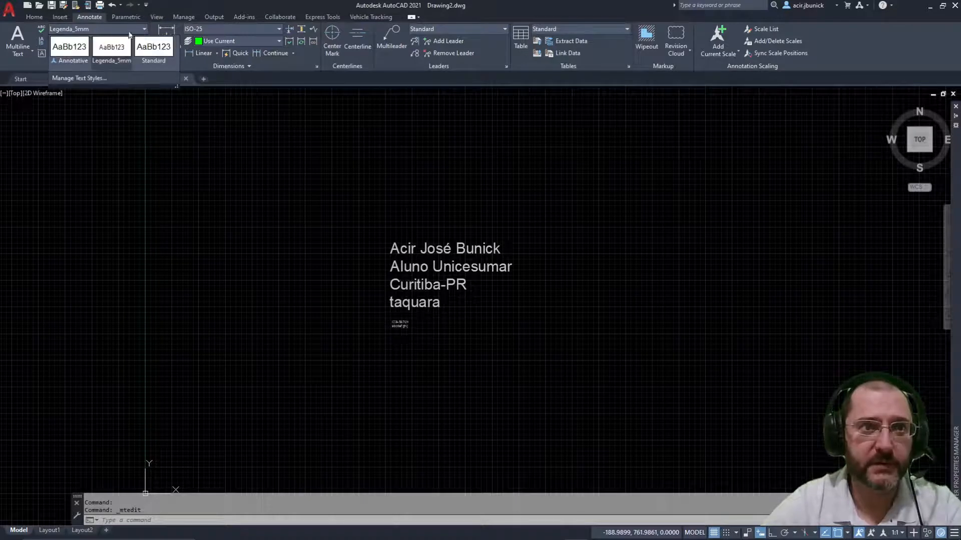
left_click(153, 47)
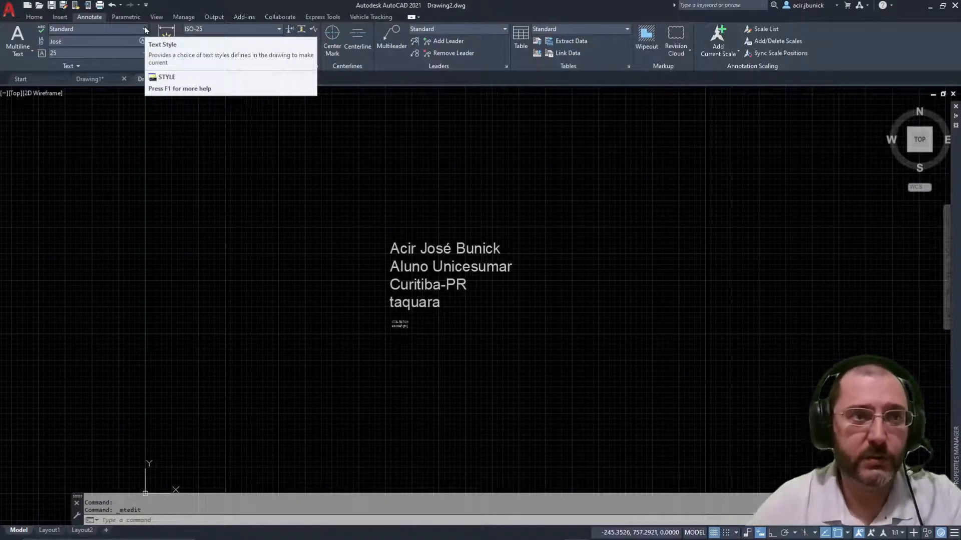
Step: Set Legenda_5mm (height 5) back as the current text style and pan toward the text block
left_click(145, 29)
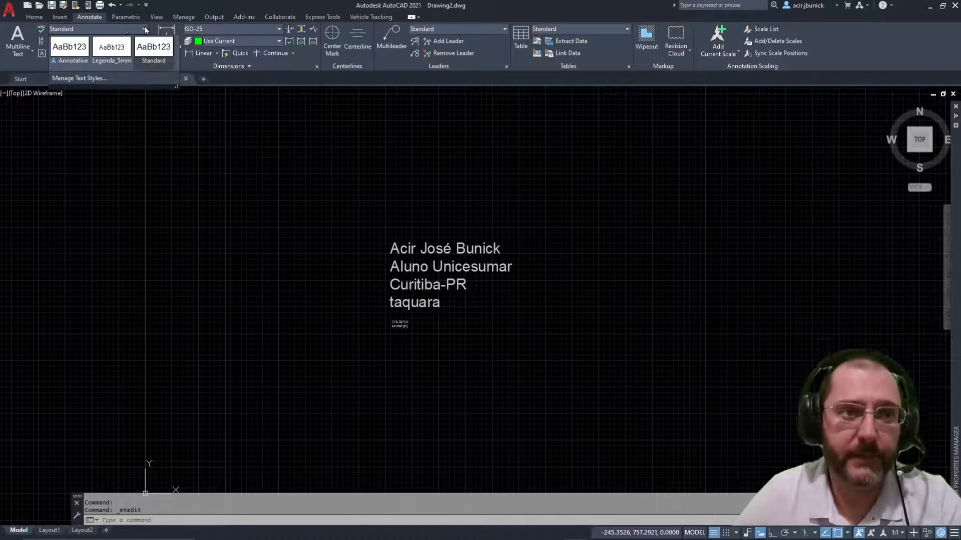
left_click(111, 49)
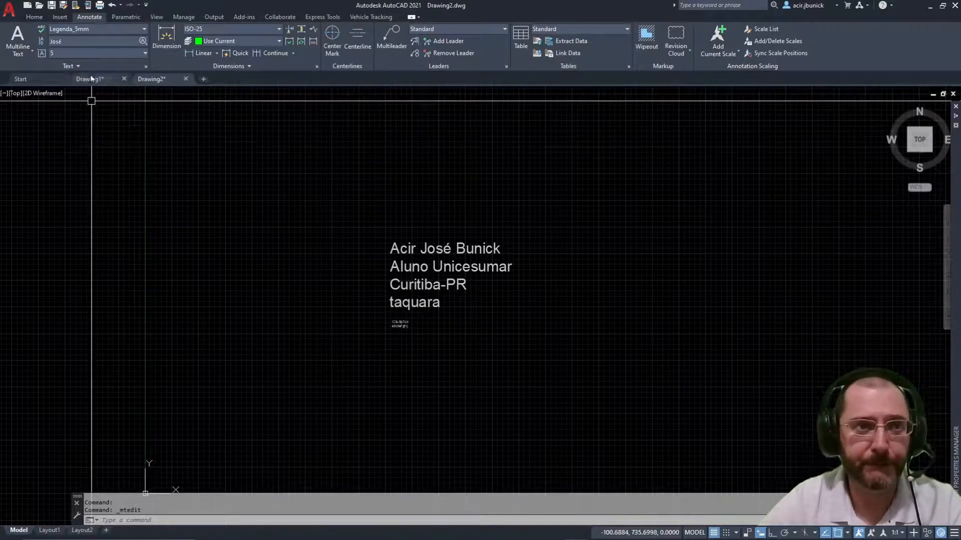
middle_click_drag(401, 308, 320, 299)
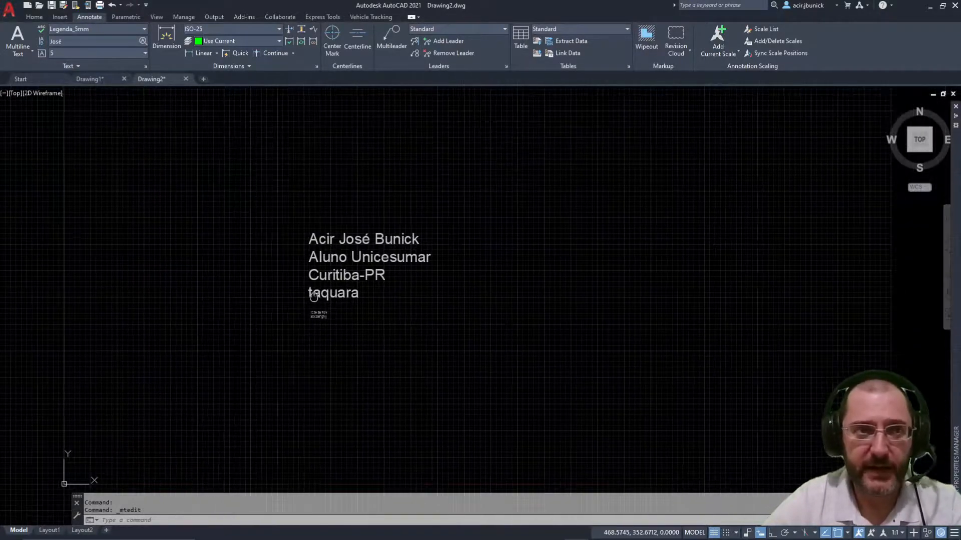
scroll(327, 268, "up", 4)
scroll(250, 260, "down", 2)
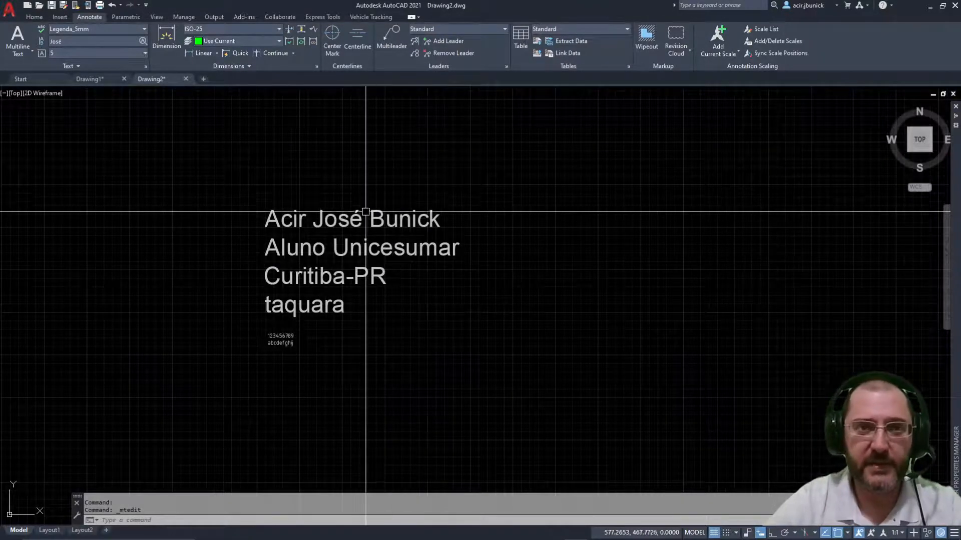
middle_click_drag(362, 225, 316, 200)
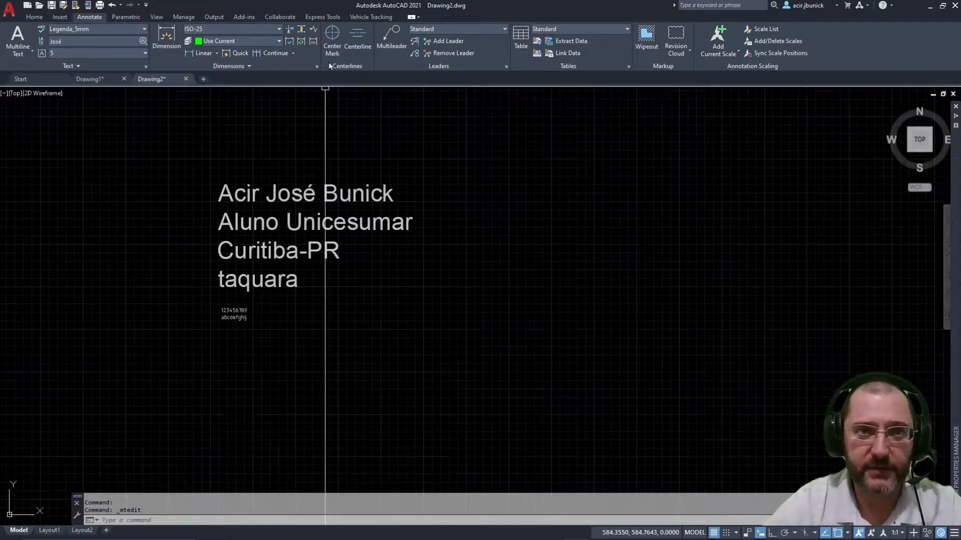
Step: Show Express Tools and pan the drawing left to make room beside the text
left_click(323, 17)
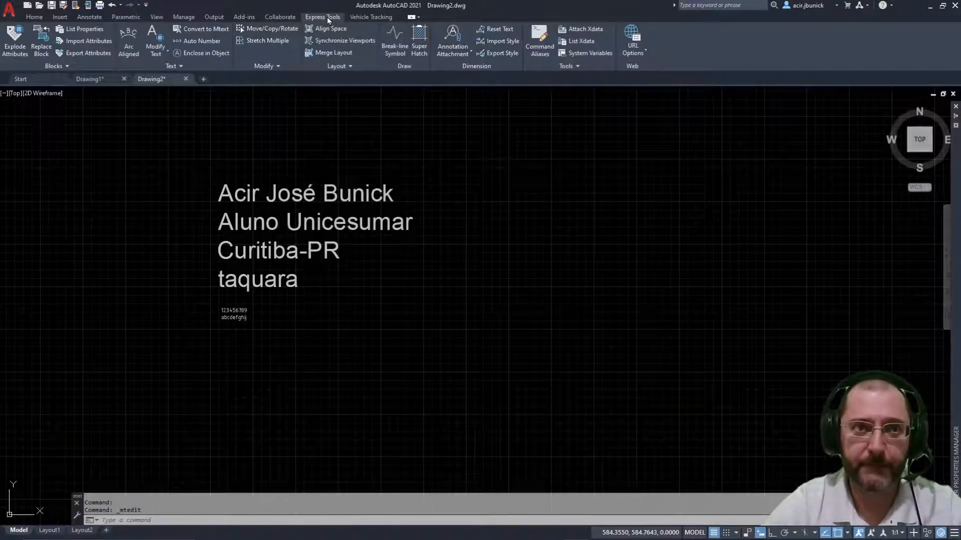
mouse_move(431, 246)
middle_mouse_down()
mouse_move(287, 272)
mouse_move(312, 255)
middle_mouse_up()
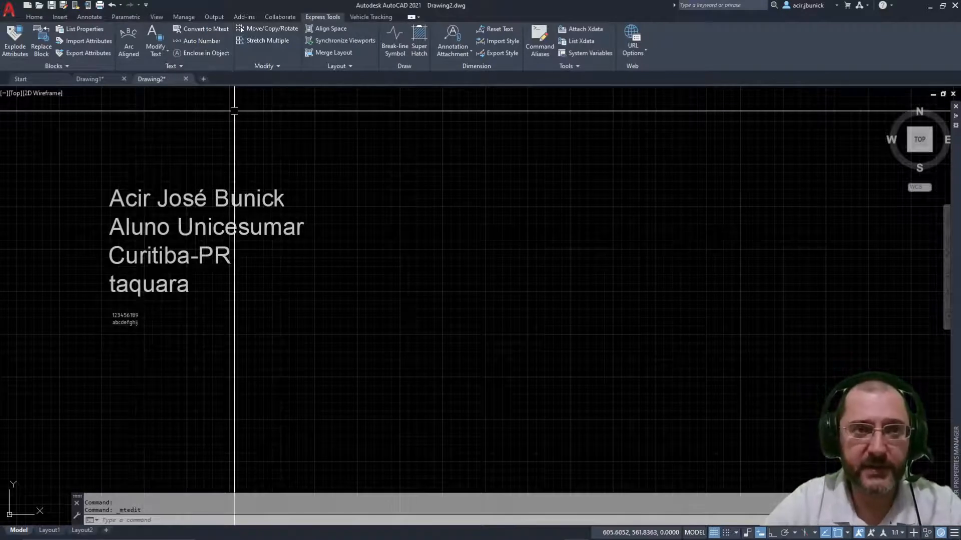
middle_click_drag(378, 193, 369, 208)
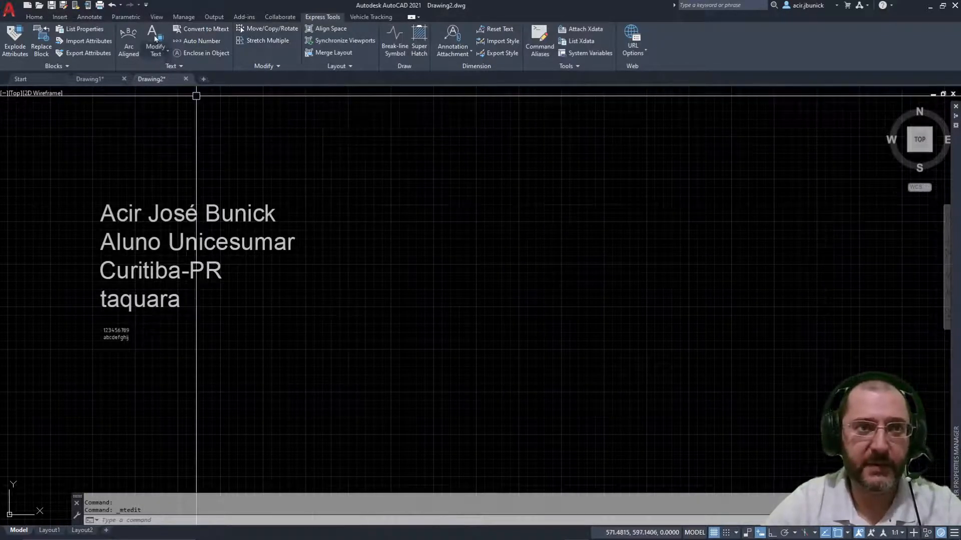
left_click(131, 46)
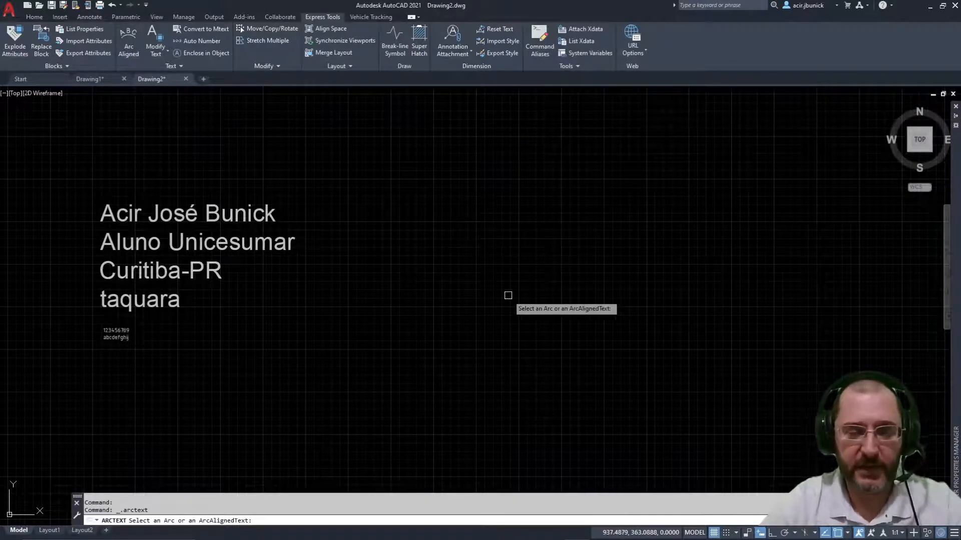
key("Escape")
key("Escape")
key("Escape")
Step: Cancel the mistyped CC command and start CIRCLE with C
type("cc")
key("Return")
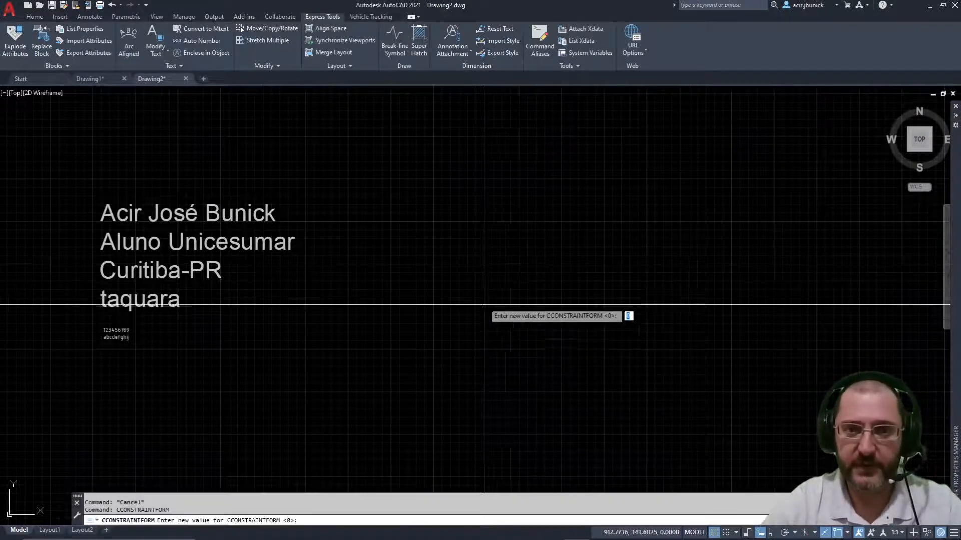
key("Escape")
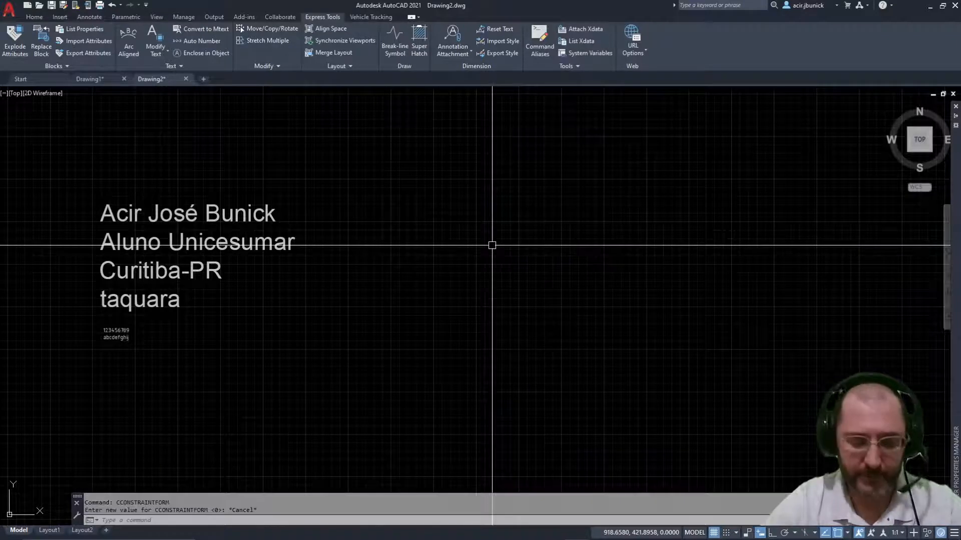
type("c")
key("Return")
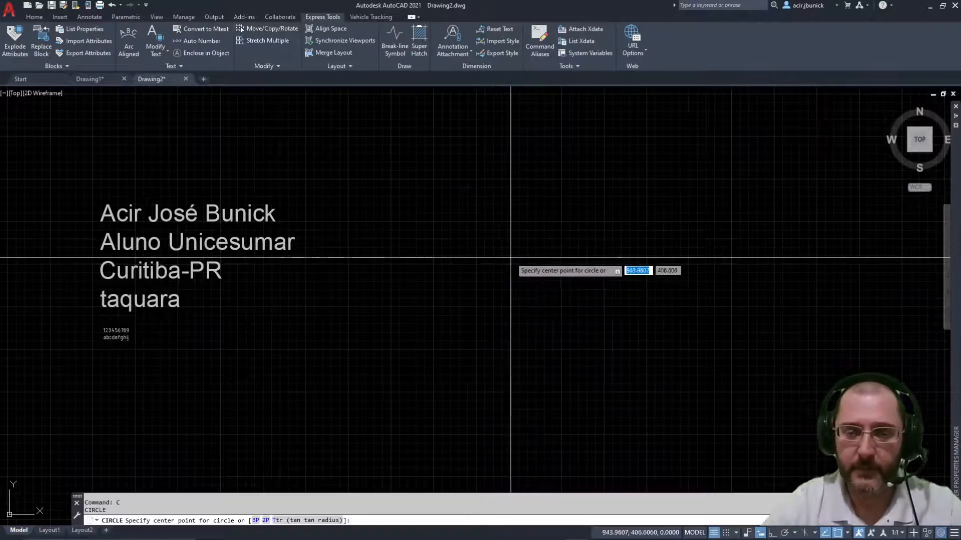
Step: Draw a circle right of the text and a line across its diameter between the quadrants
left_click(511, 258)
left_click(558, 350)
key("Escape")
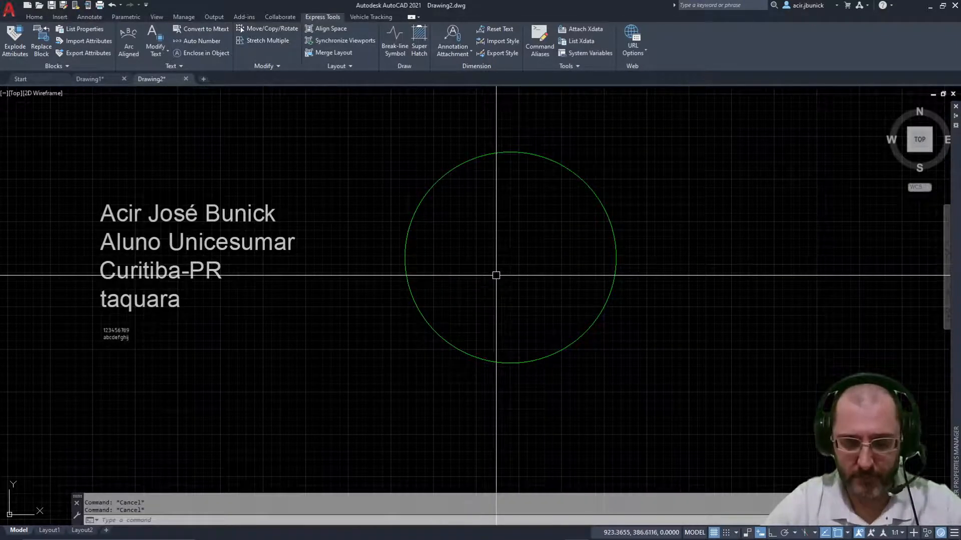
type("l")
key("Return")
left_click(405, 258)
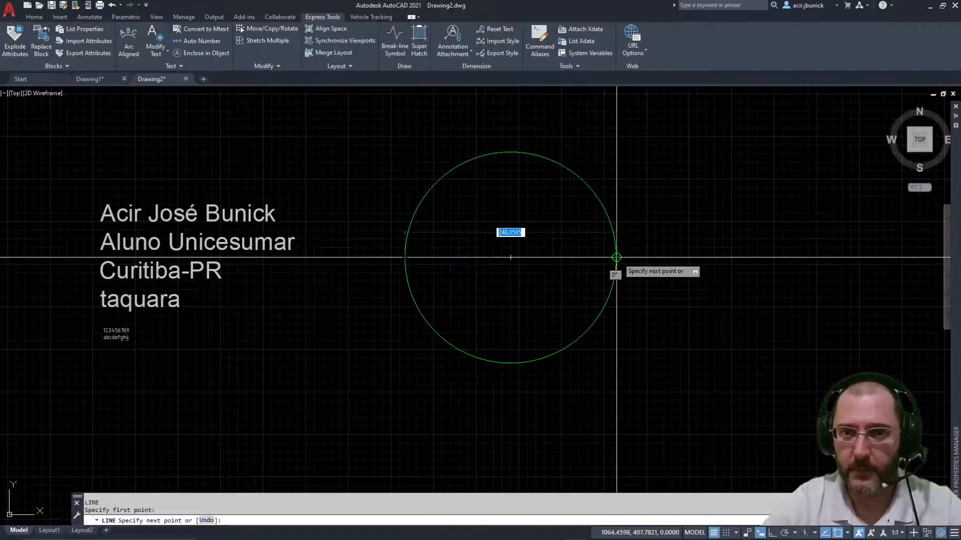
left_click(616, 257)
key("Escape")
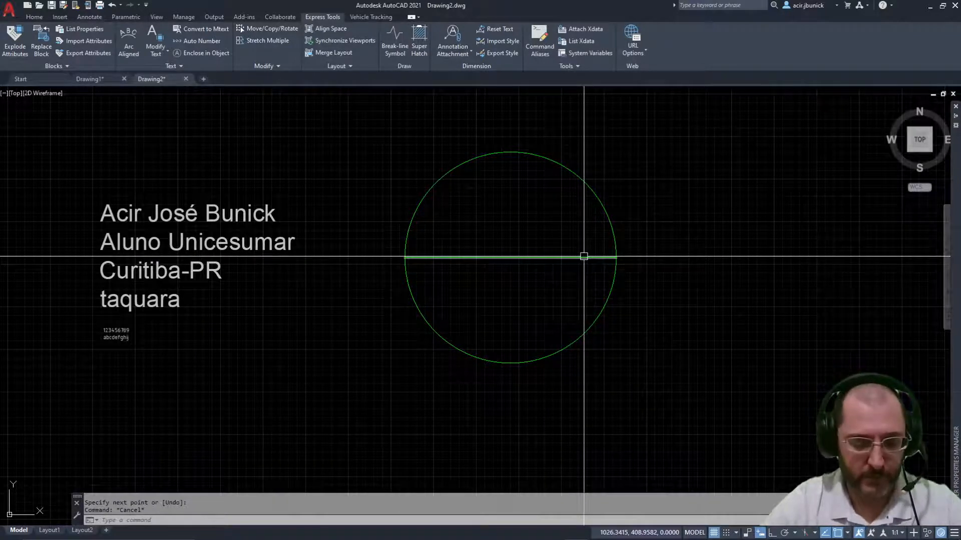
Step: Trim away the circle's lower half and erase the diameter line, leaving an upper semicircle
type("tr")
key("Return")
left_click(585, 330)
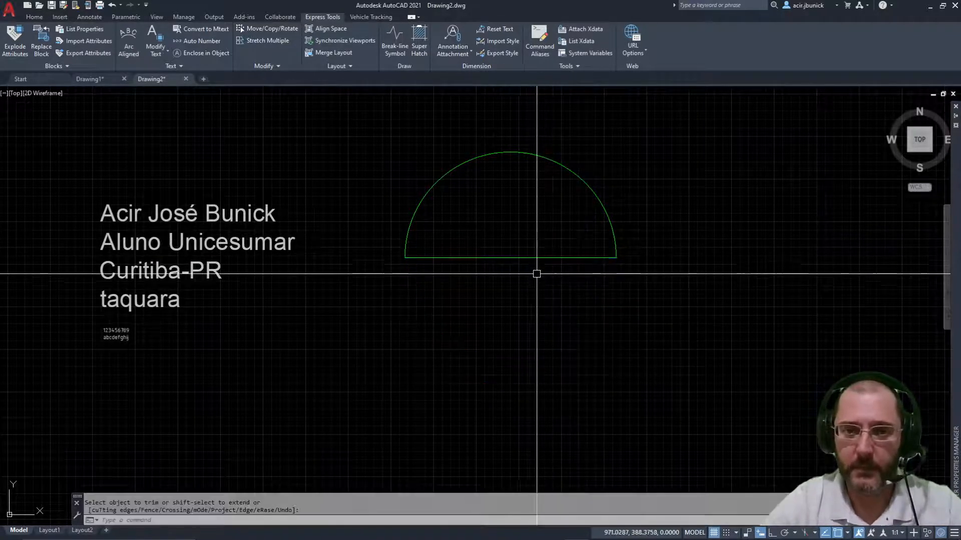
key("Escape")
type("e")
key("Return")
left_click(550, 289)
left_click(502, 225)
key("Return")
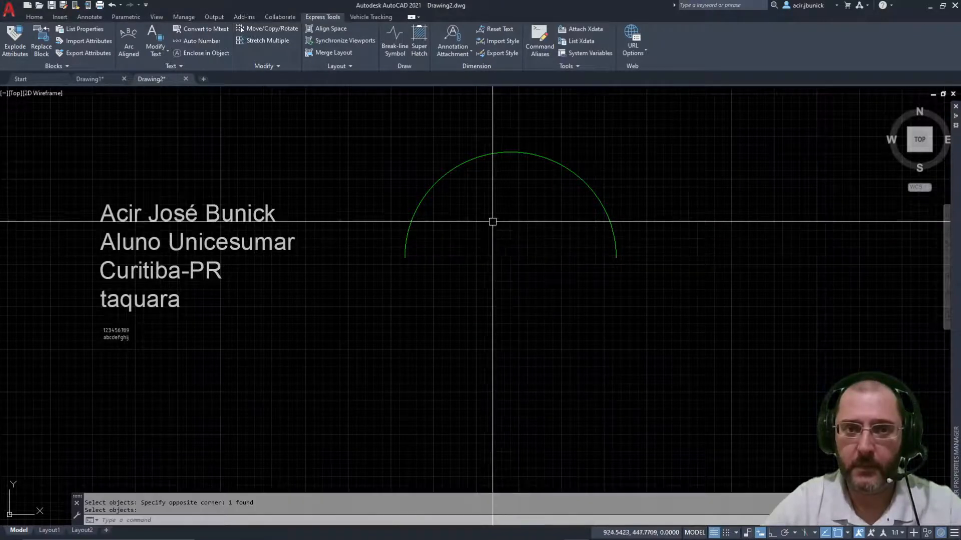
middle_click_drag(486, 228, 497, 320)
Step: Move the semicircular arc further right and lower
type("m")
key("Return")
left_click(706, 291)
left_click(575, 307)
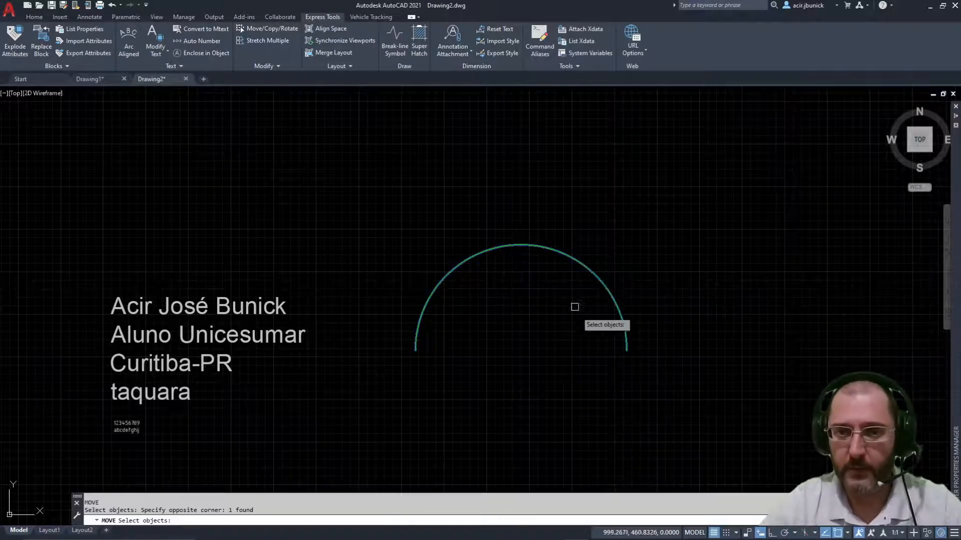
key("Return")
left_click(557, 364)
left_click(631, 367)
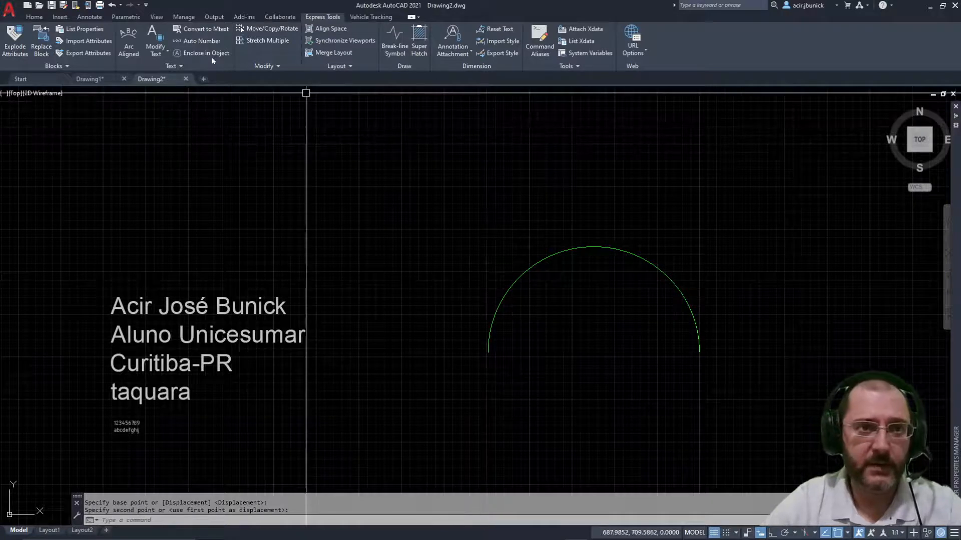
left_click(129, 34)
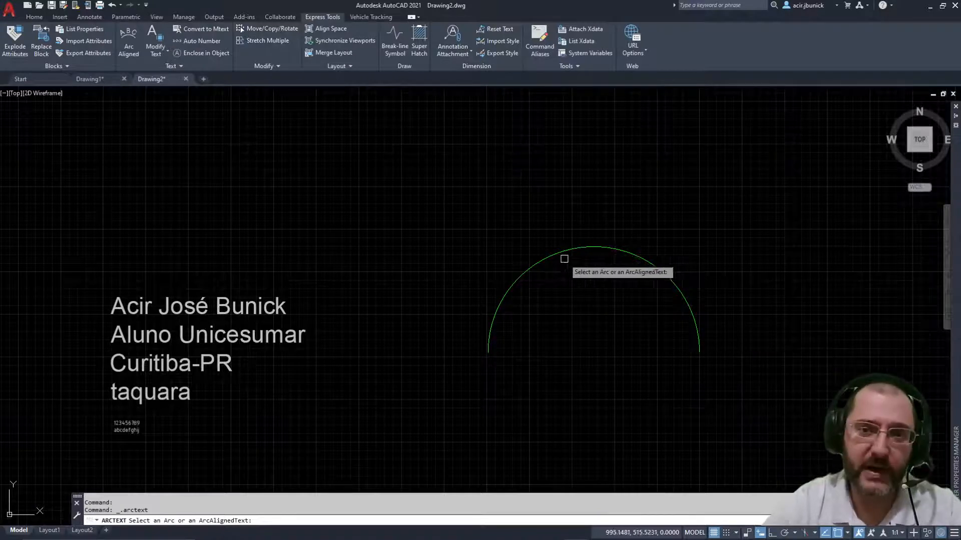
Step: Pick the semicircle for arc-aligned text, keep Legenda_5mm style, enter the author's full name, and select the height value
left_click(535, 264)
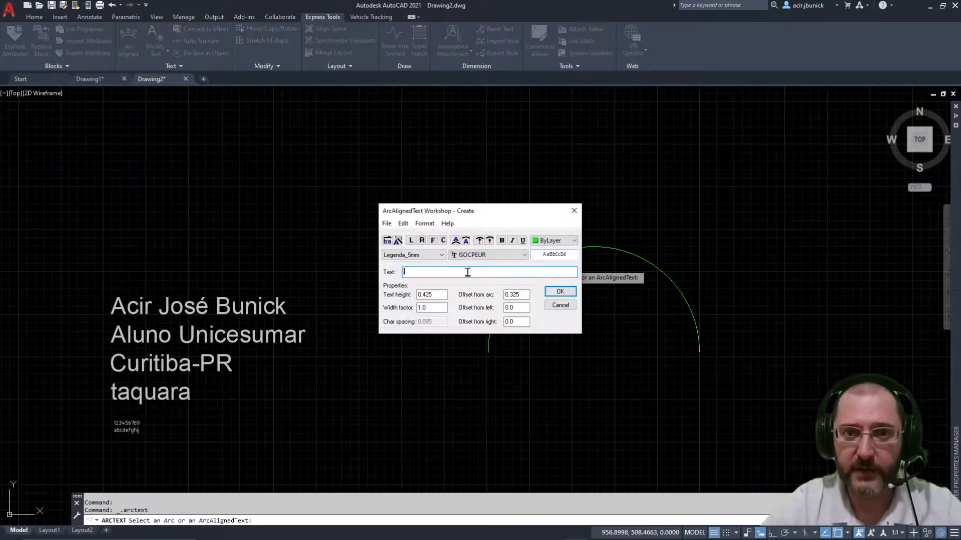
left_click_drag(503, 216, 222, 151)
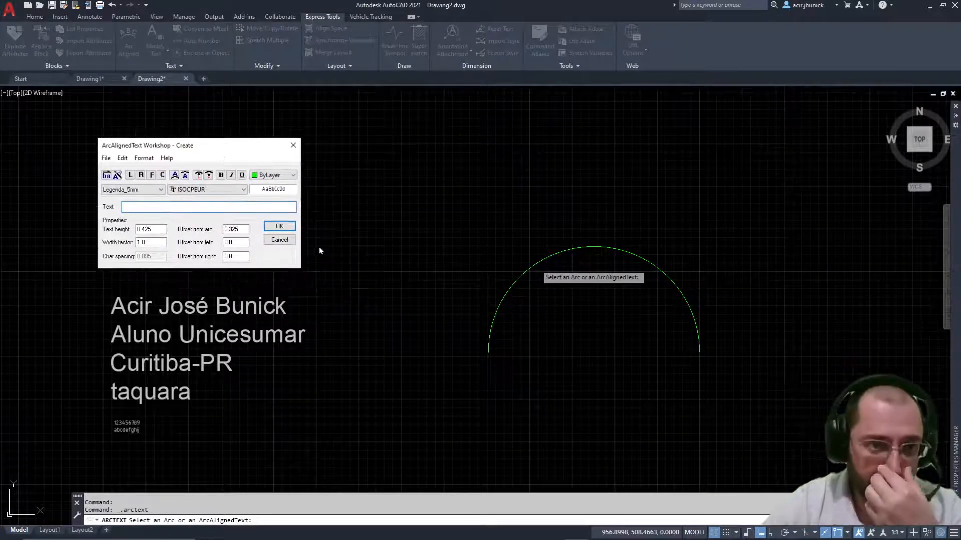
left_click(160, 190)
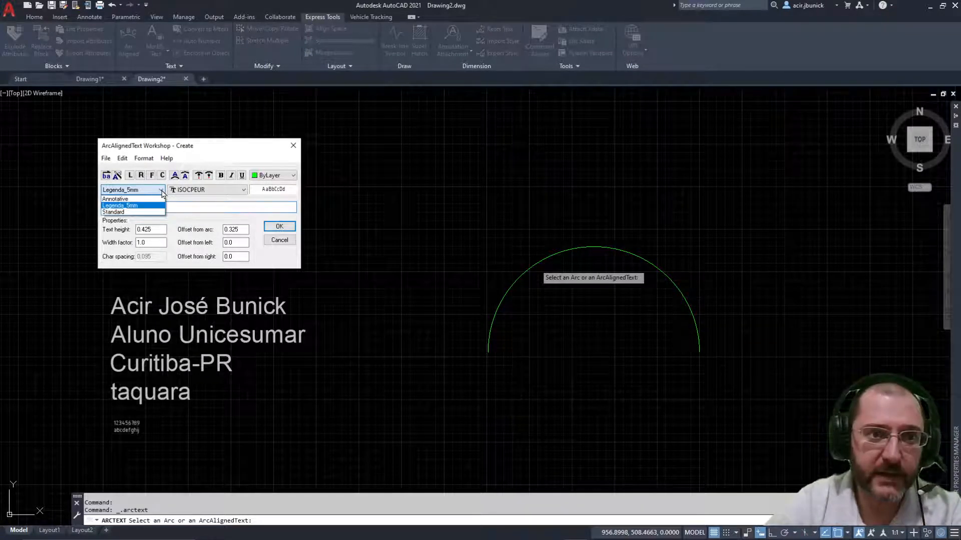
left_click(162, 191)
left_click(162, 191)
left_click(161, 191)
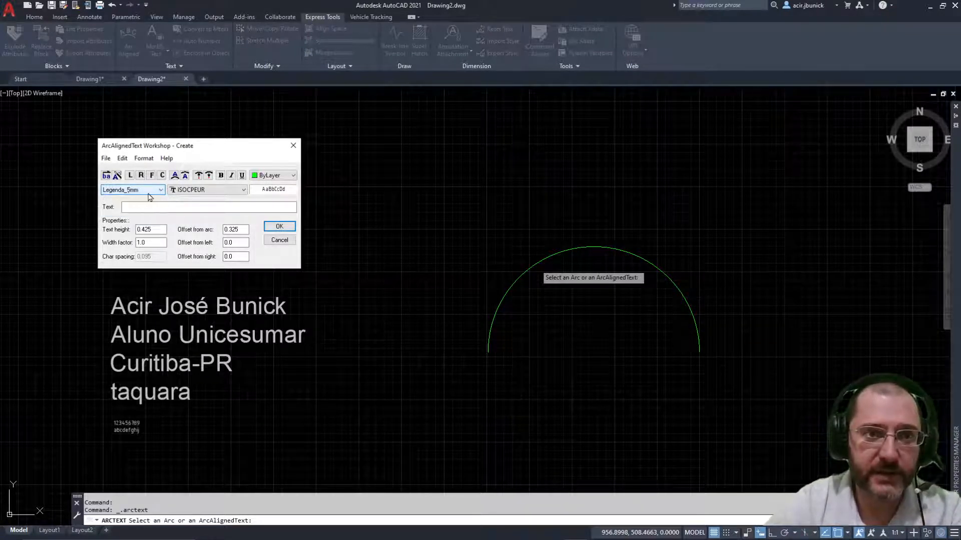
left_click(164, 192)
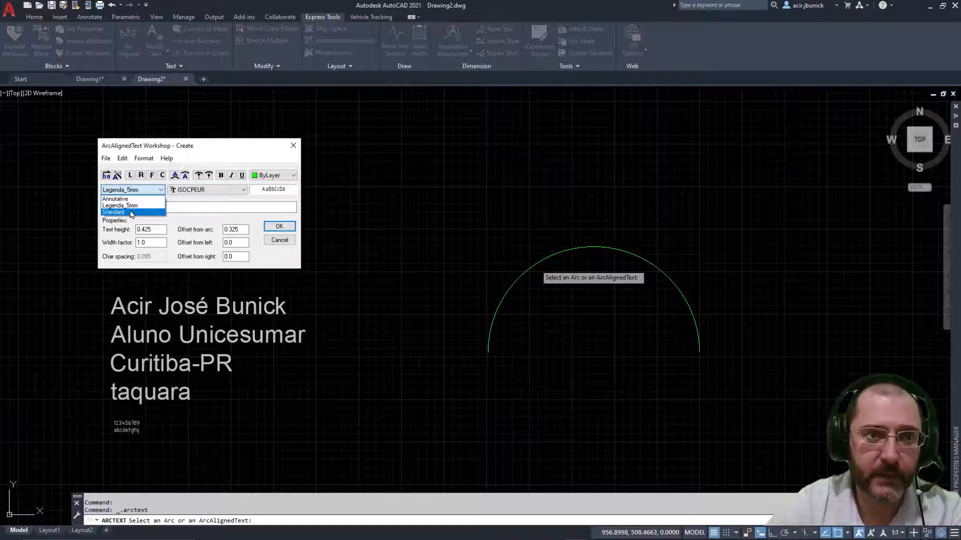
left_click(129, 206)
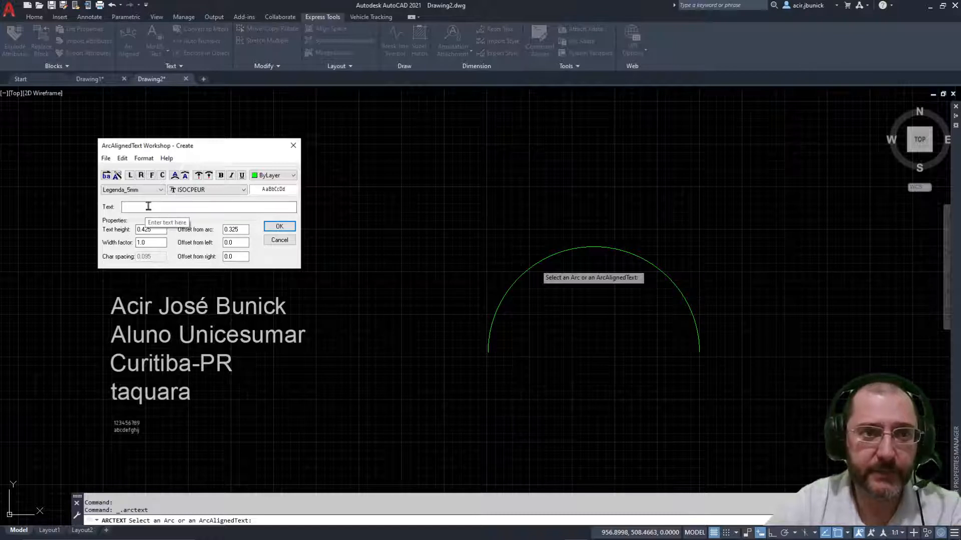
left_click(158, 208)
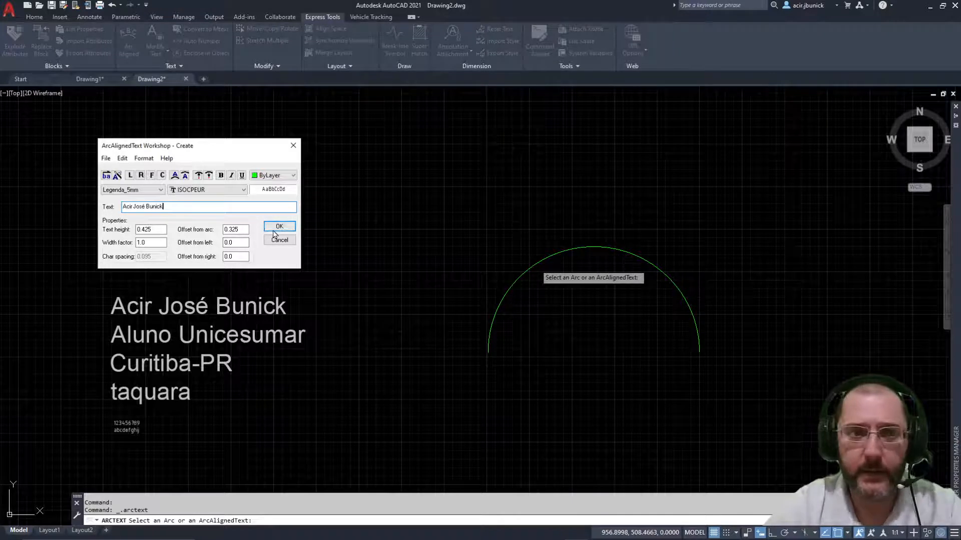
left_click_drag(158, 230, 107, 225)
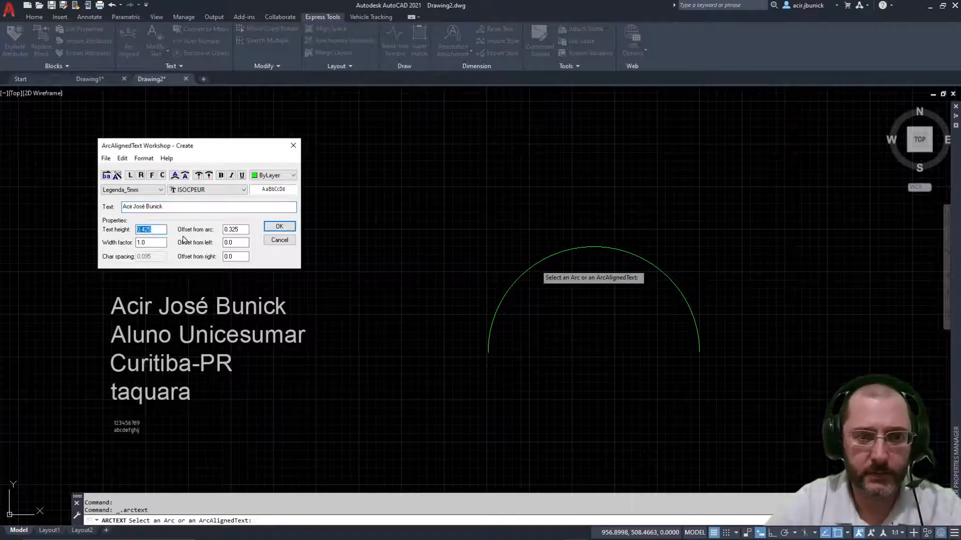
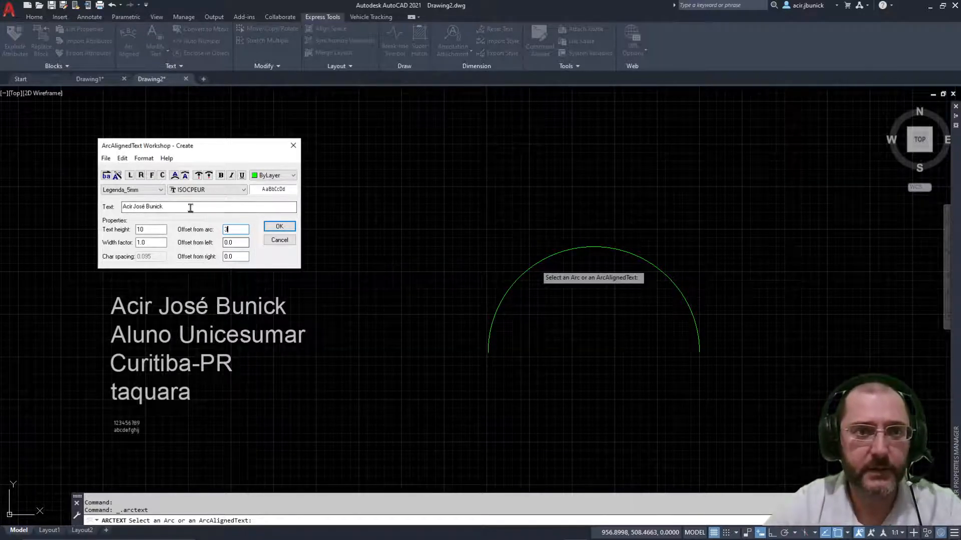
Step: Accept height 10 and offset 3 for the arc text, then frame the name curving along the arc
left_click(279, 226)
scroll(658, 337, "up", 4)
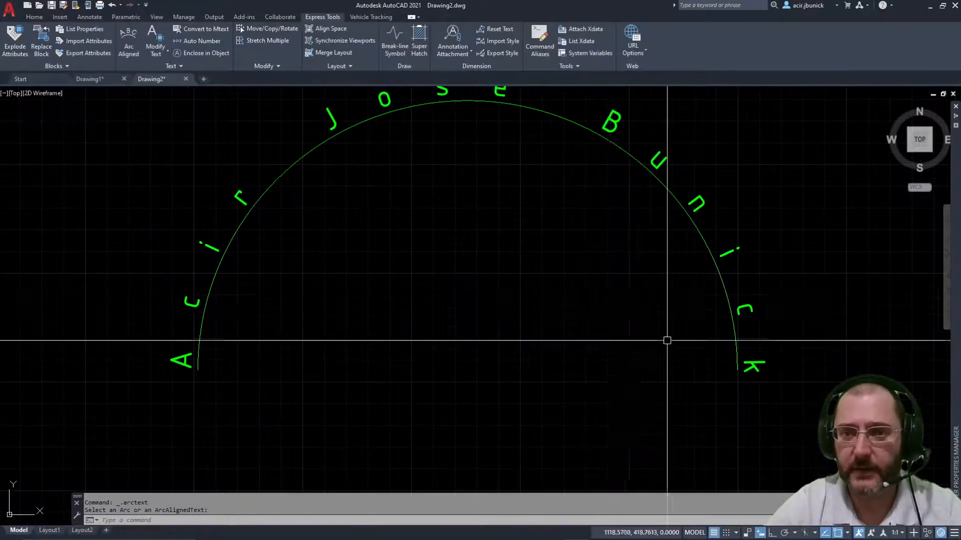
middle_click_drag(615, 329, 625, 351)
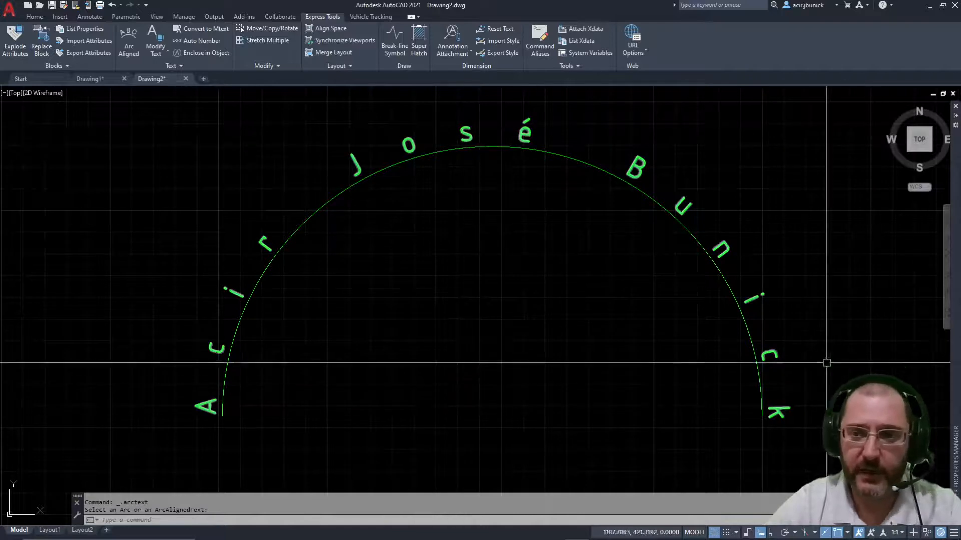
scroll(637, 247, "down", 2)
middle_click_drag(637, 247, 493, 318)
scroll(435, 285, "up", 3)
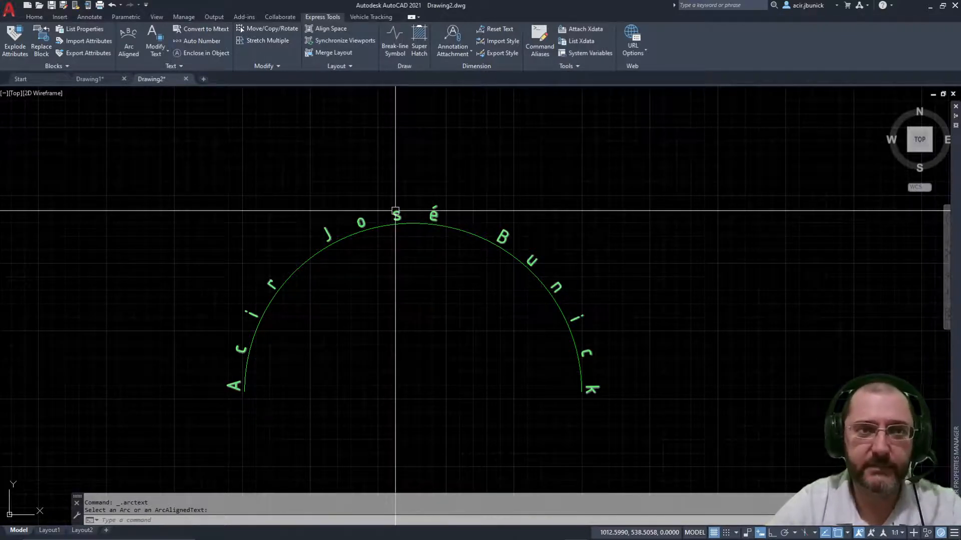
scroll(392, 220, "down", 2)
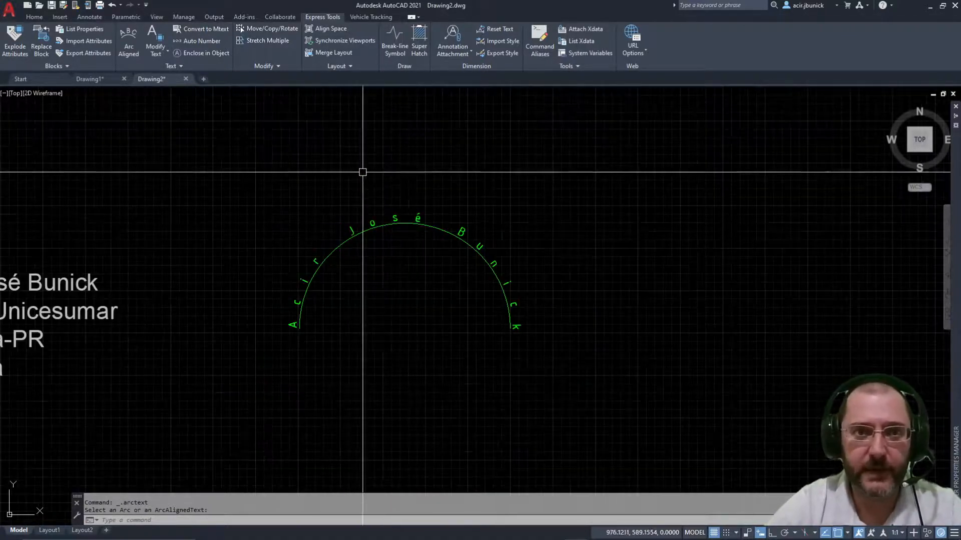
Step: Stretch the arc text's top grip to push its letters off the arc, then cancel and undo it
key("Escape")
double_click(420, 217)
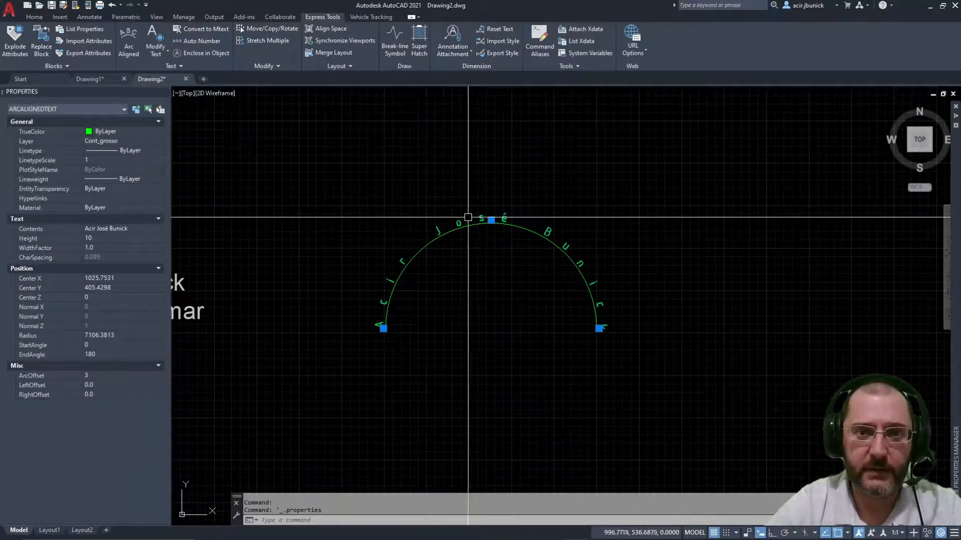
scroll(501, 215, "up", 4)
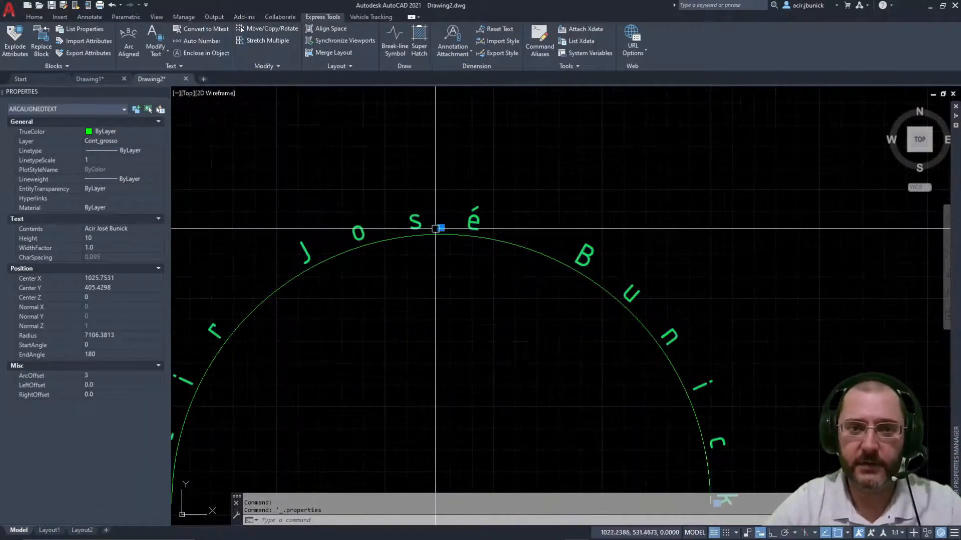
left_click(440, 228)
scroll(457, 171, "down", 2)
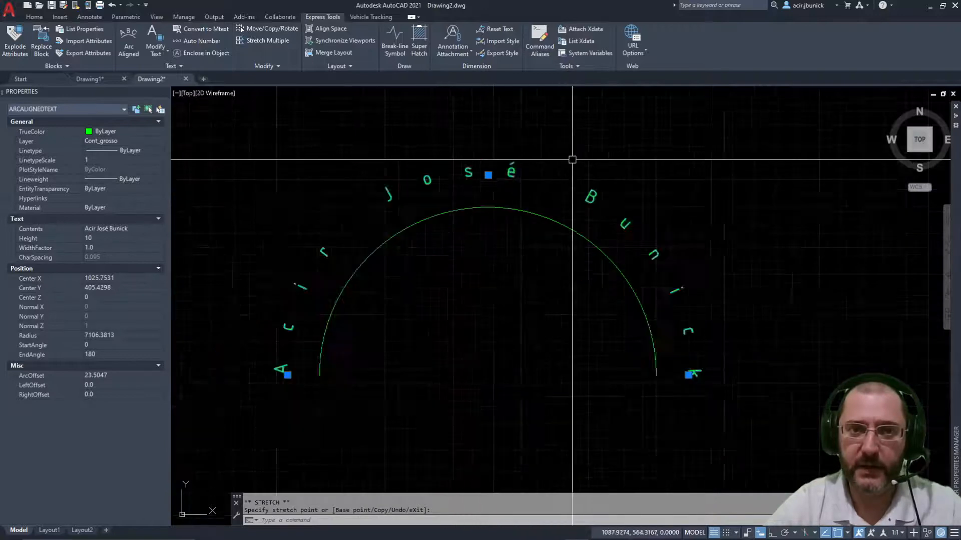
scroll(572, 160, "down", 2)
key("Escape")
left_click(519, 188)
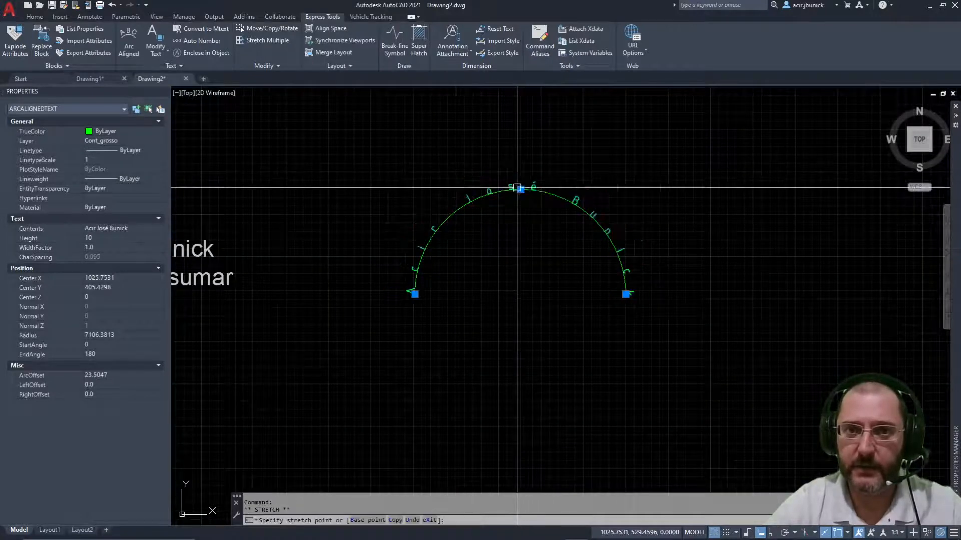
key("Escape")
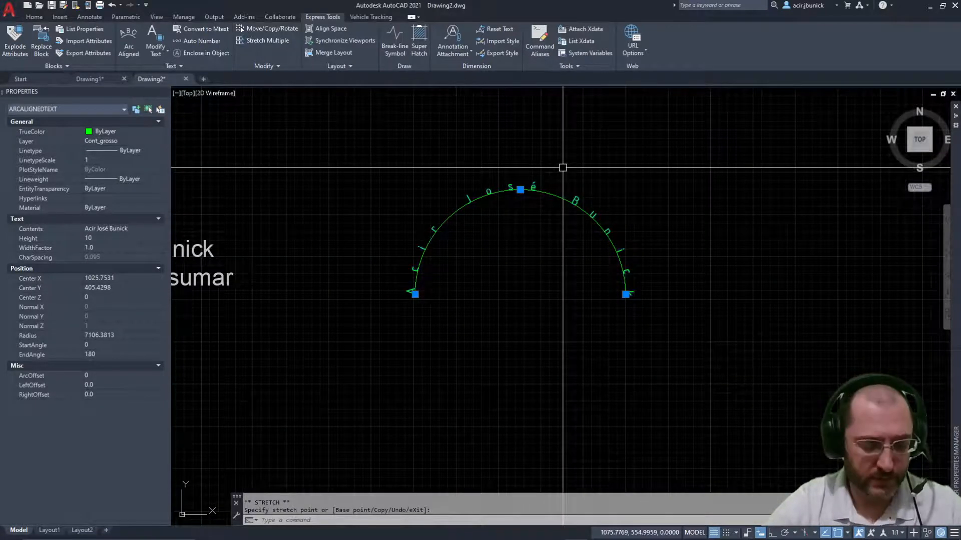
key("ctrl+z")
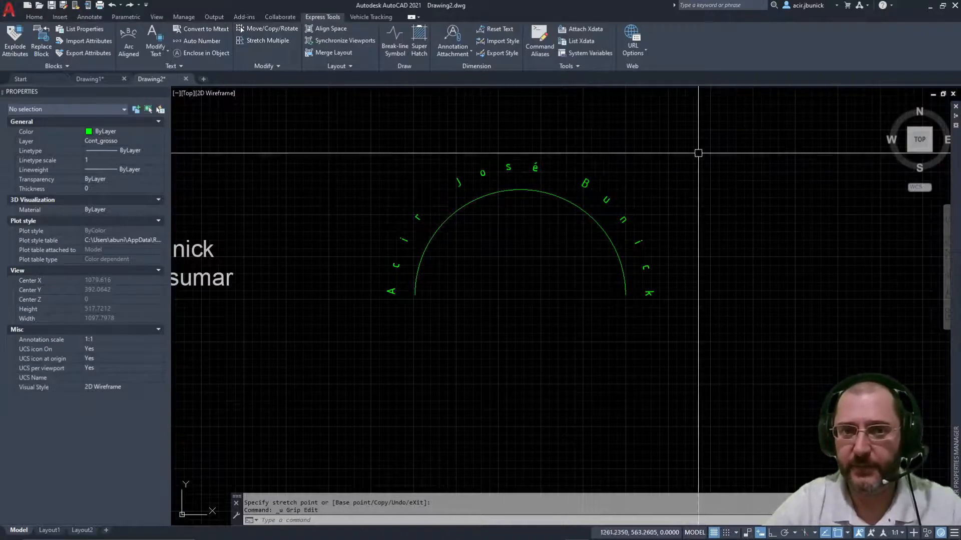
scroll(542, 142, "down", 2)
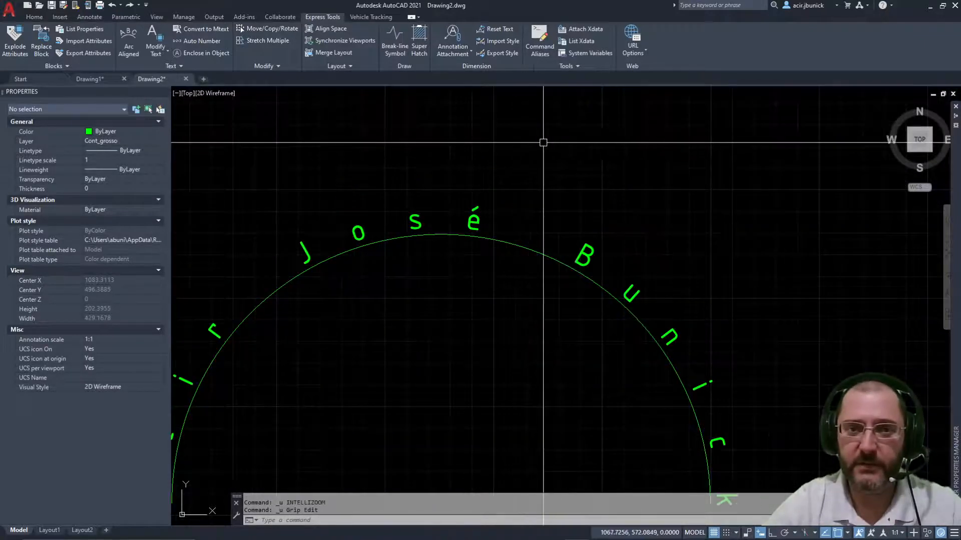
scroll(575, 133, "down", 3)
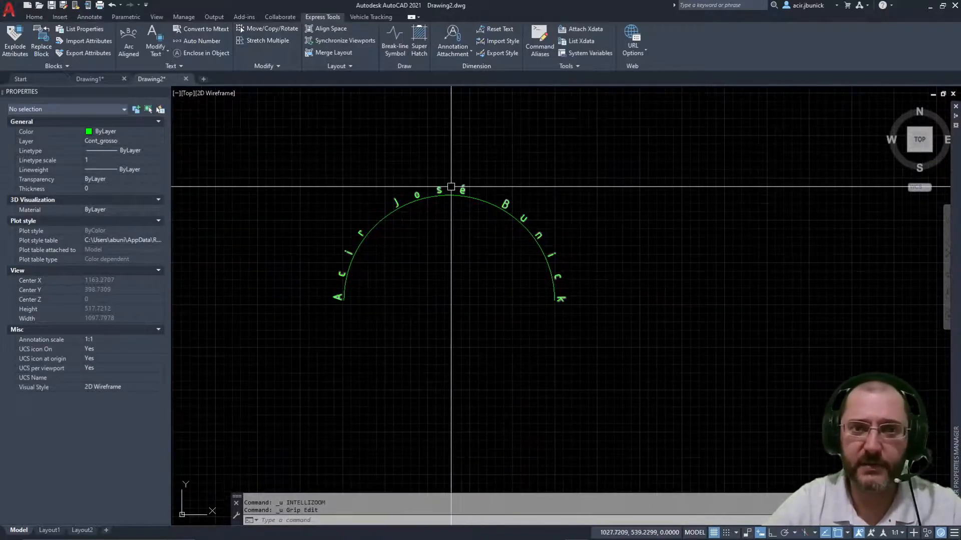
Step: Select the arc text, dismiss its shortcut menu, and close the Properties palette
left_click(439, 188)
right_click(439, 188)
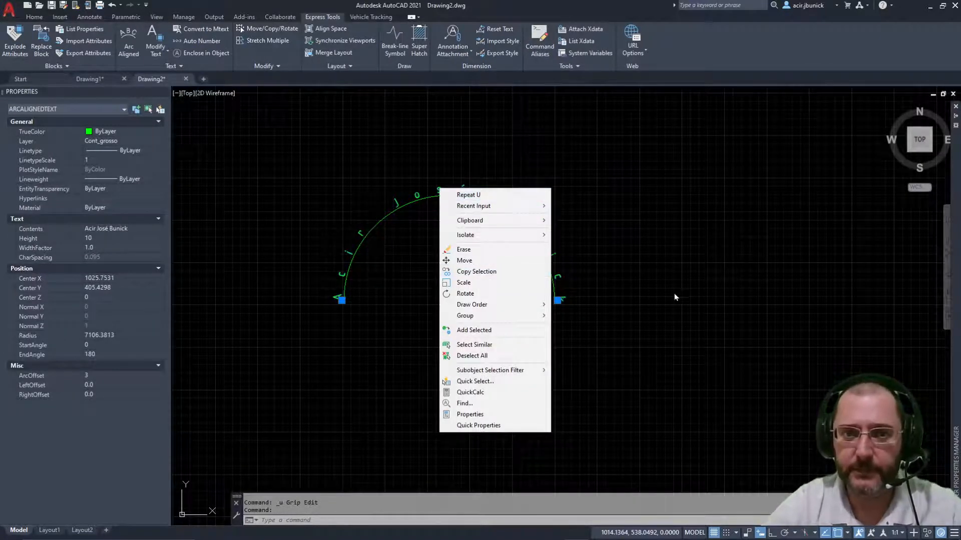
left_click(606, 323)
mouse_move(405, 188)
middle_mouse_down()
mouse_move(466, 263)
mouse_move(463, 246)
middle_mouse_up()
left_click(163, 95)
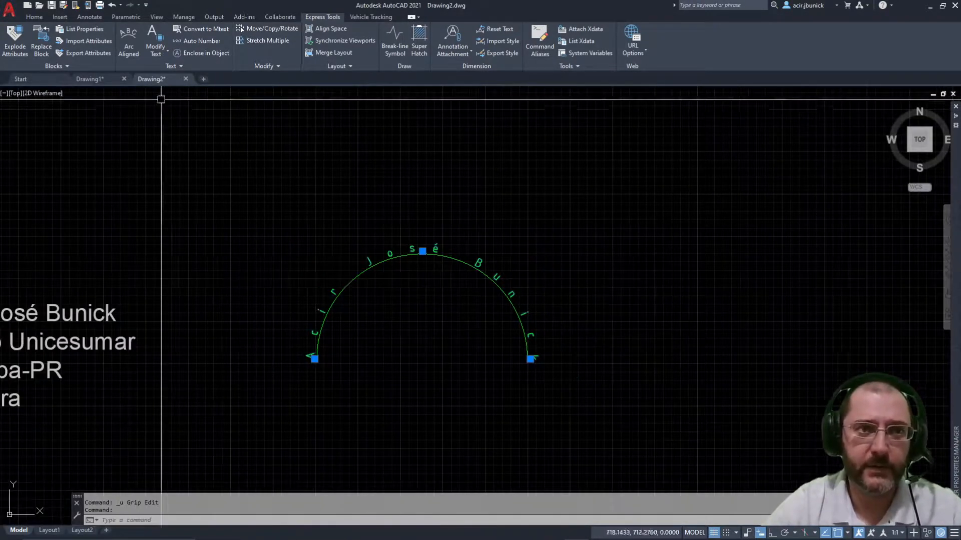
key("Escape")
Step: Erase the arc and its wrapped name text with a selection window
type("e")
key("Return")
left_click(644, 375)
left_click(295, 210)
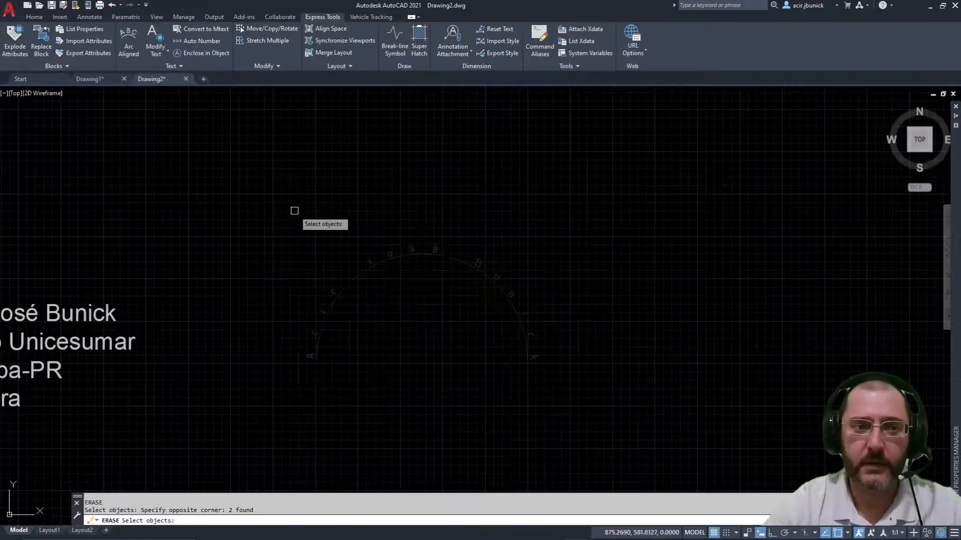
key("Return")
middle_click_drag(398, 263, 479, 243)
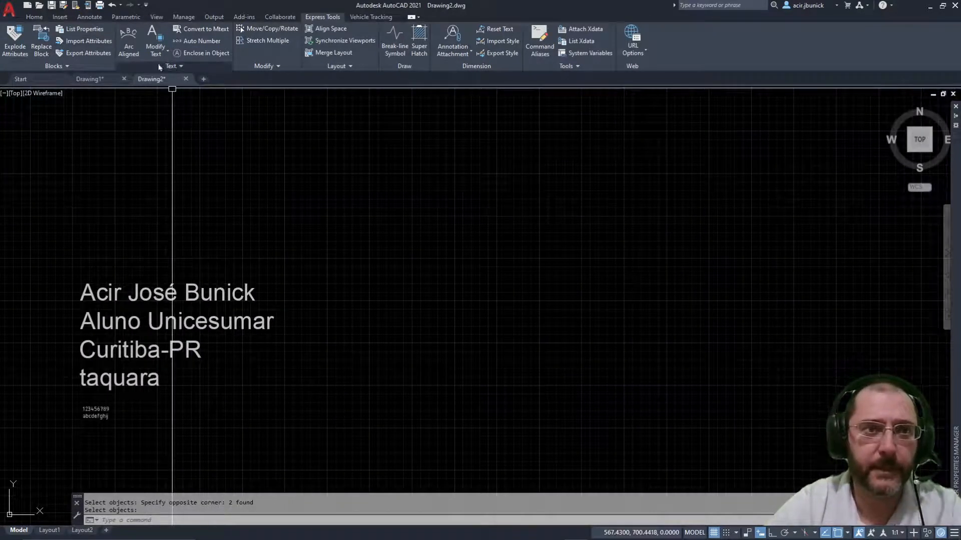
Step: Browse the Modify Text dropdown and cancel a stray Circle command
left_click(157, 51)
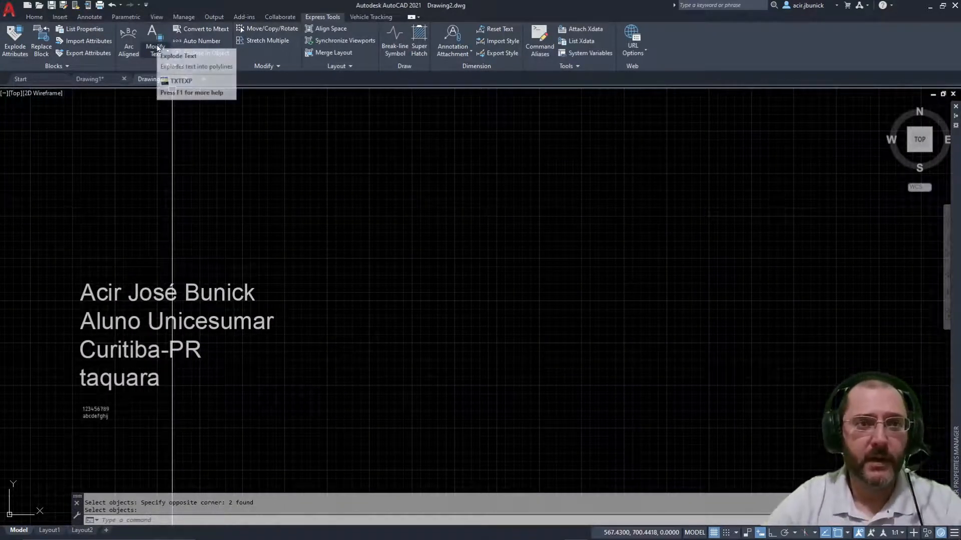
left_click(157, 50)
left_click(160, 52)
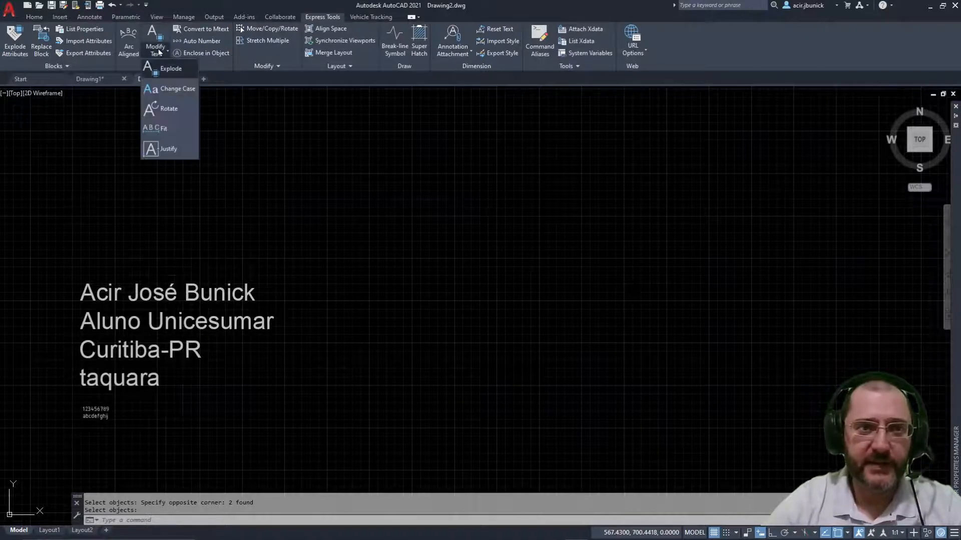
key("Escape")
key("Escape")
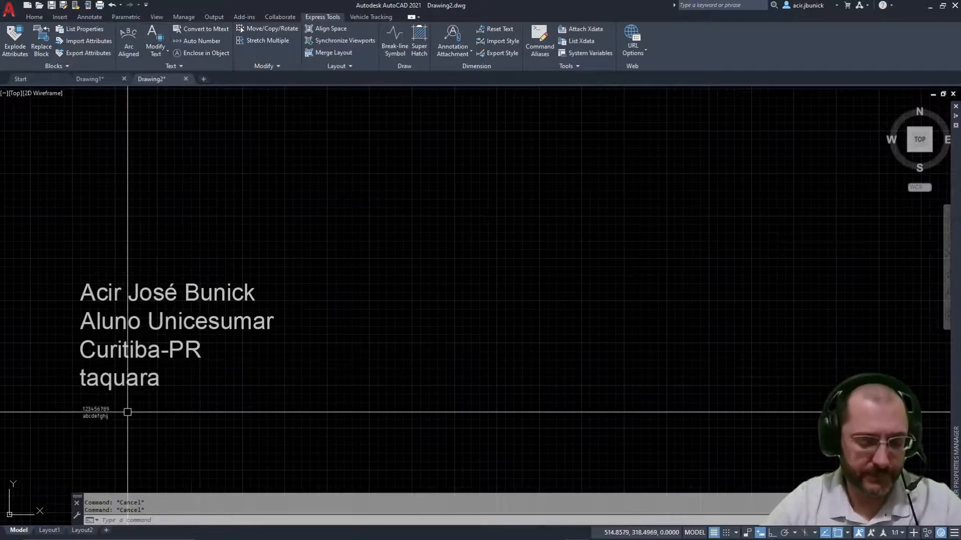
type("c")
key("Return")
key("Escape")
Step: Copy the 123456789 / abcdefghij text block to a spot below the original
type("c")
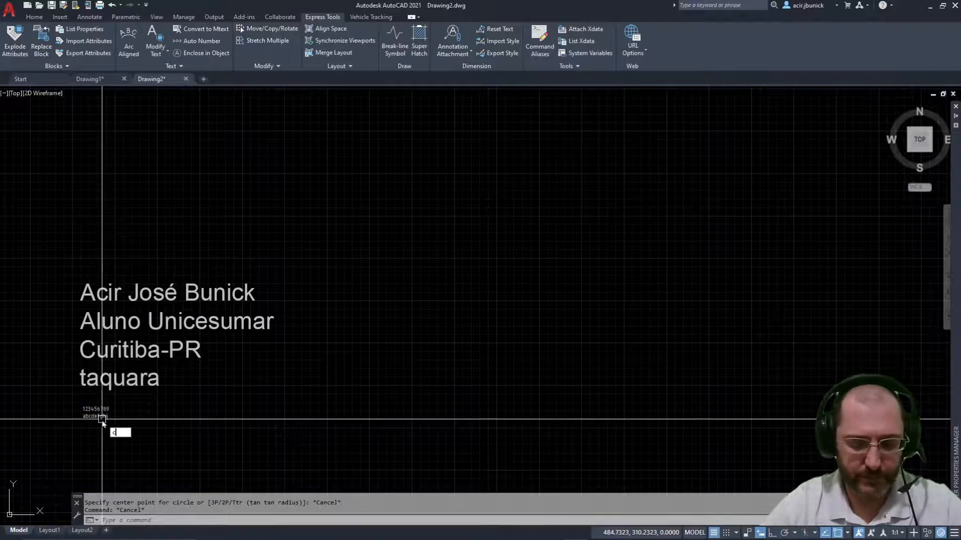
type("o")
key("Return")
left_click(95, 412)
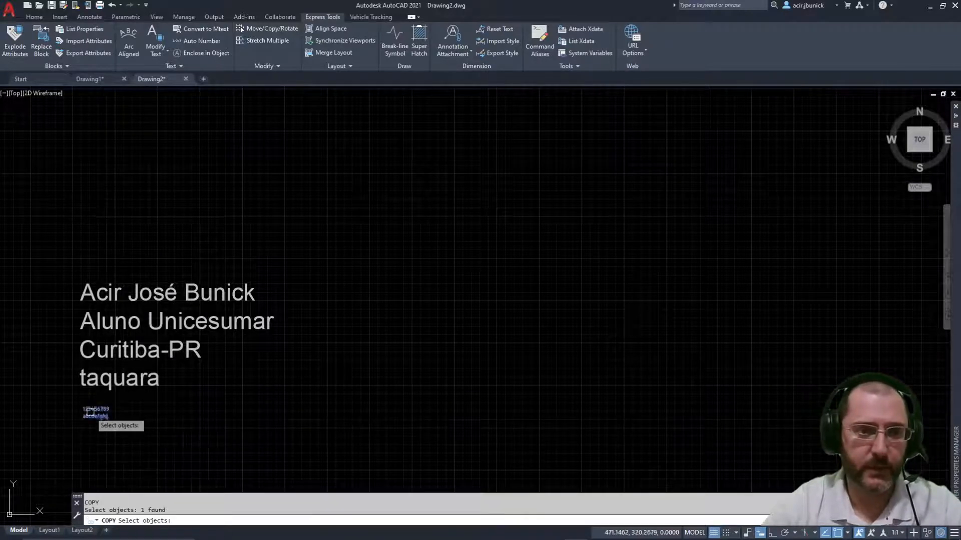
key("Return")
left_click(82, 414)
left_click(358, 280)
Step: End the copy command and frame both text blocks in view
scroll(345, 284, "up", 10)
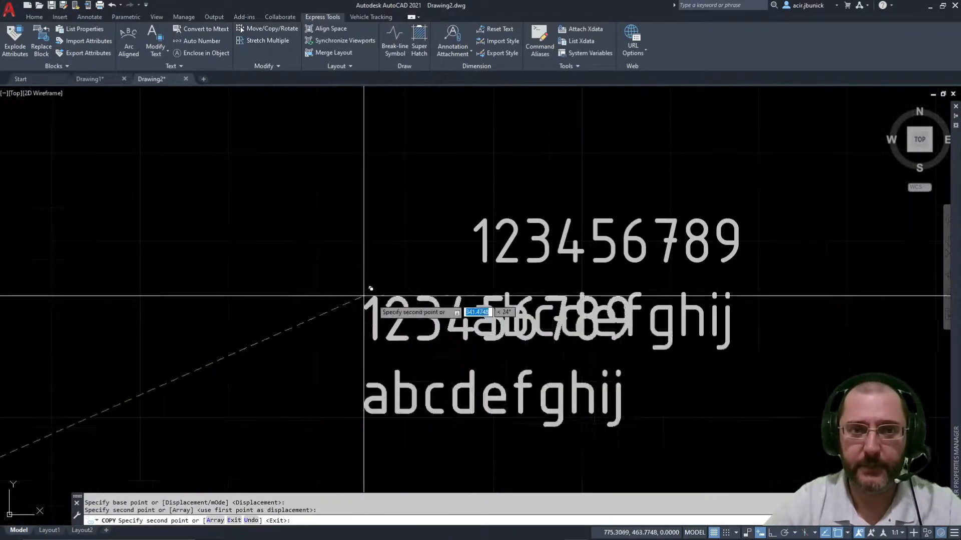
middle_click_drag(497, 321, 332, 260)
scroll(365, 305, "down", 2)
key("Escape")
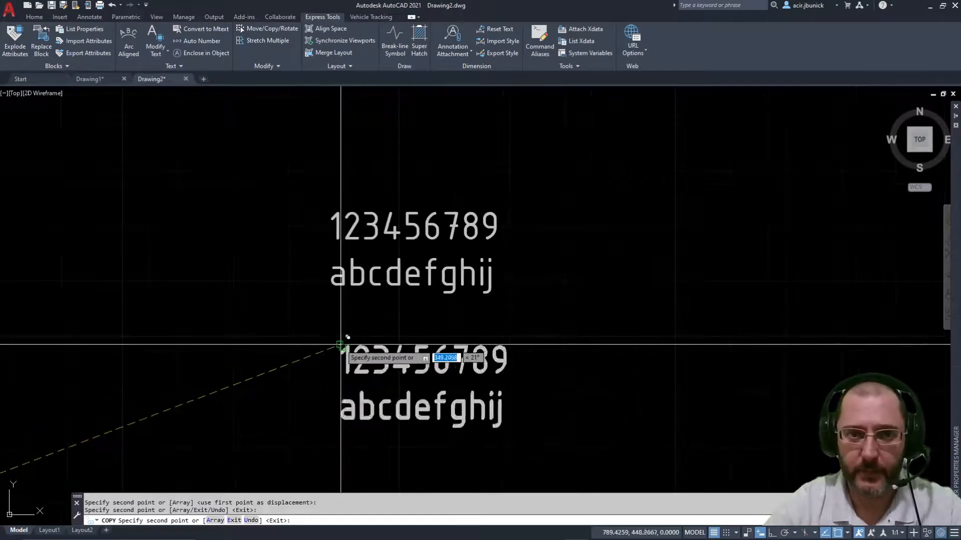
key("Escape")
middle_click_drag(401, 219, 358, 186)
scroll(398, 229, "up", 2)
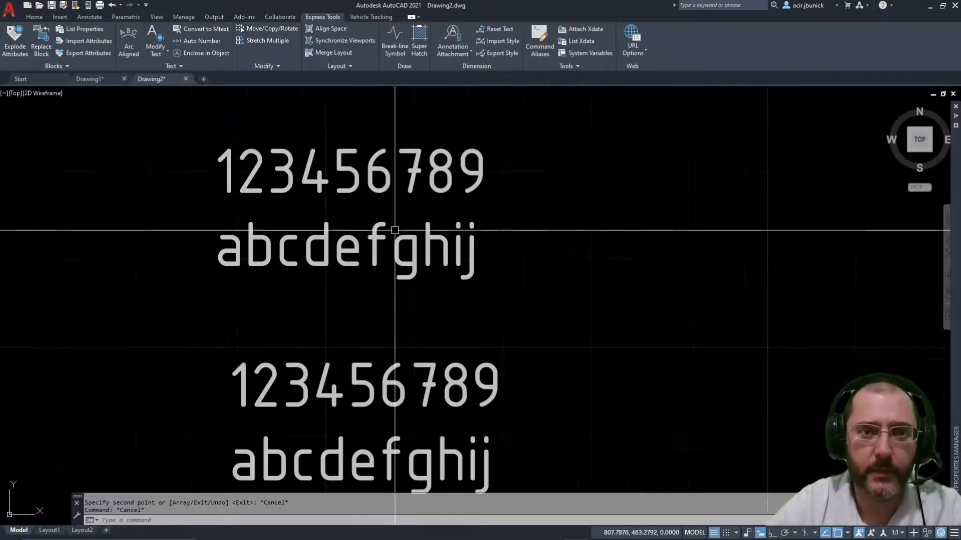
scroll(403, 225, "down", 2)
middle_click_drag(408, 222, 376, 193)
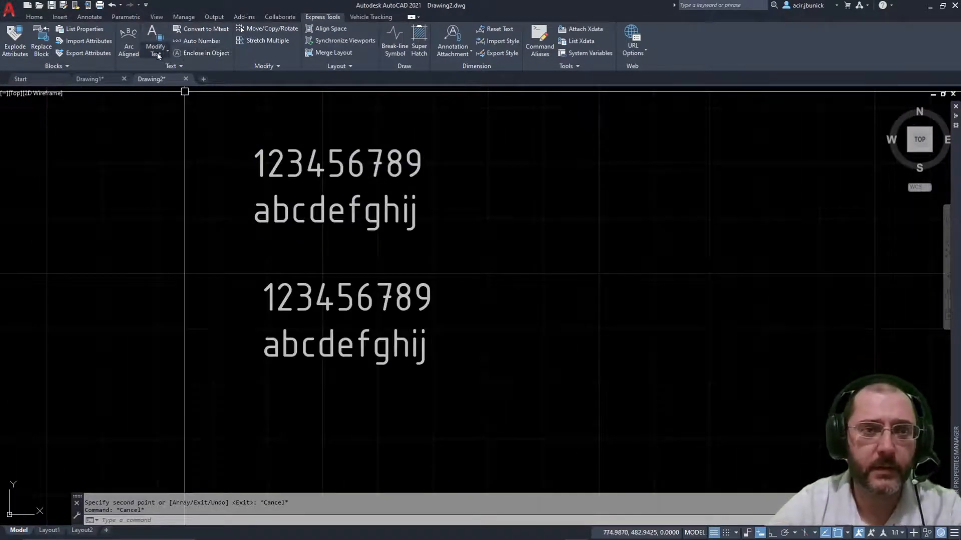
Step: Apply Sentence case to the upper letter line with Change Case, then check it in the editor
left_click(158, 53)
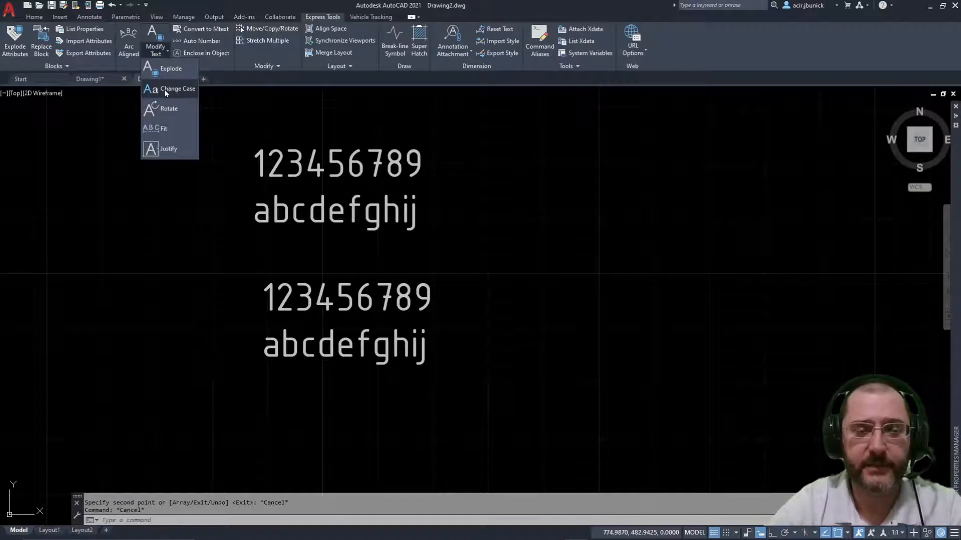
left_click(164, 89)
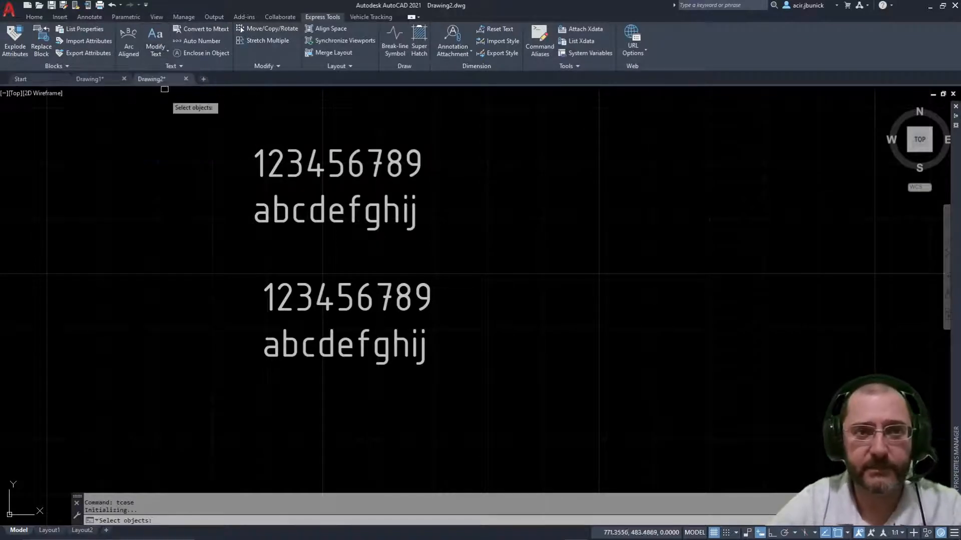
left_click(294, 157)
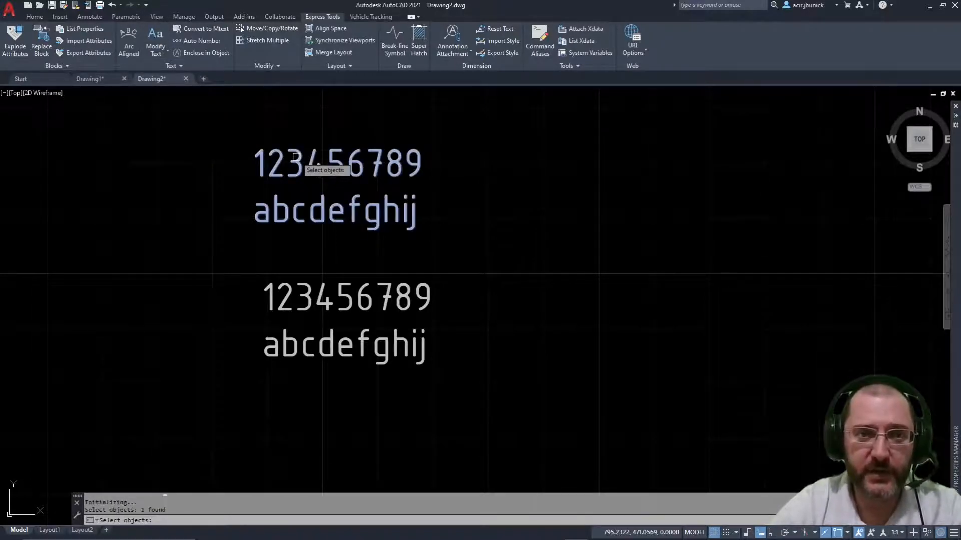
key("Return")
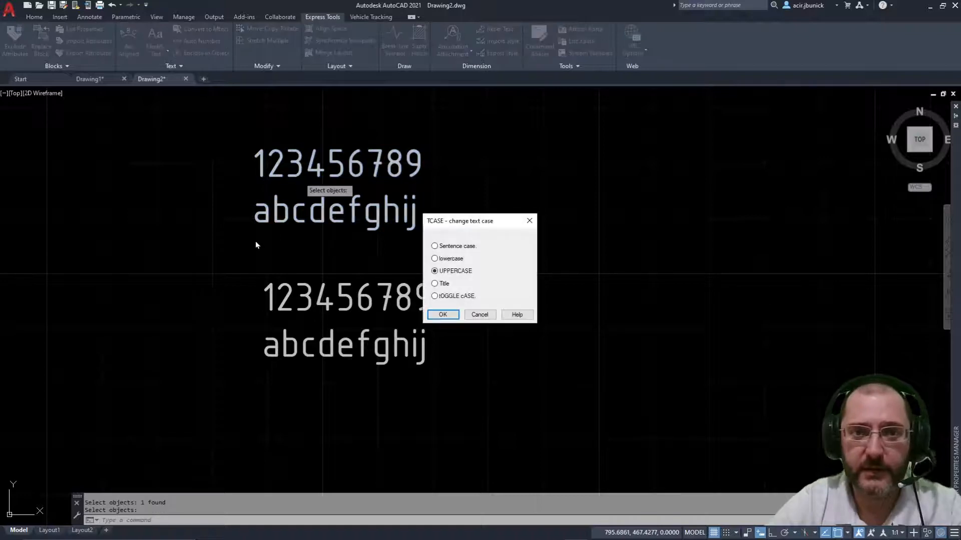
left_click_drag(486, 223, 525, 182)
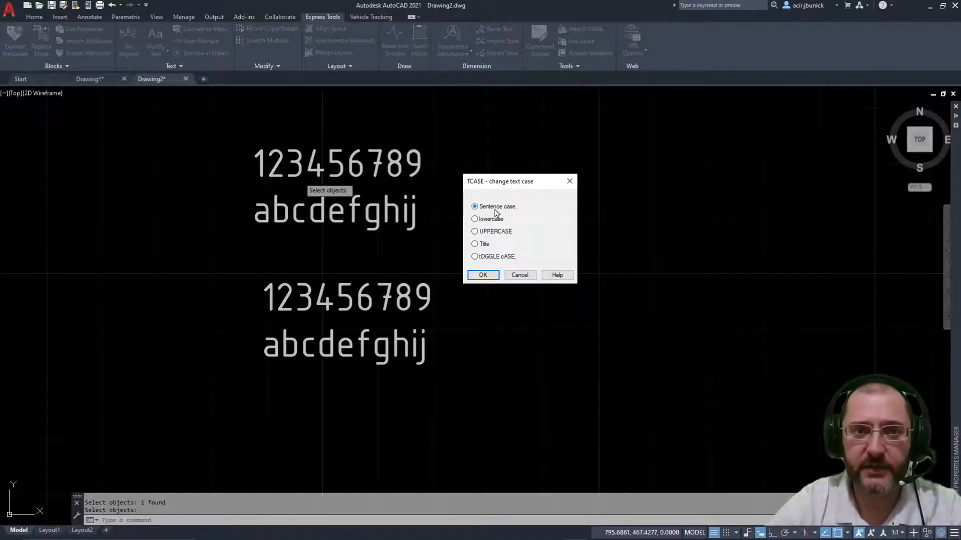
left_click(483, 275)
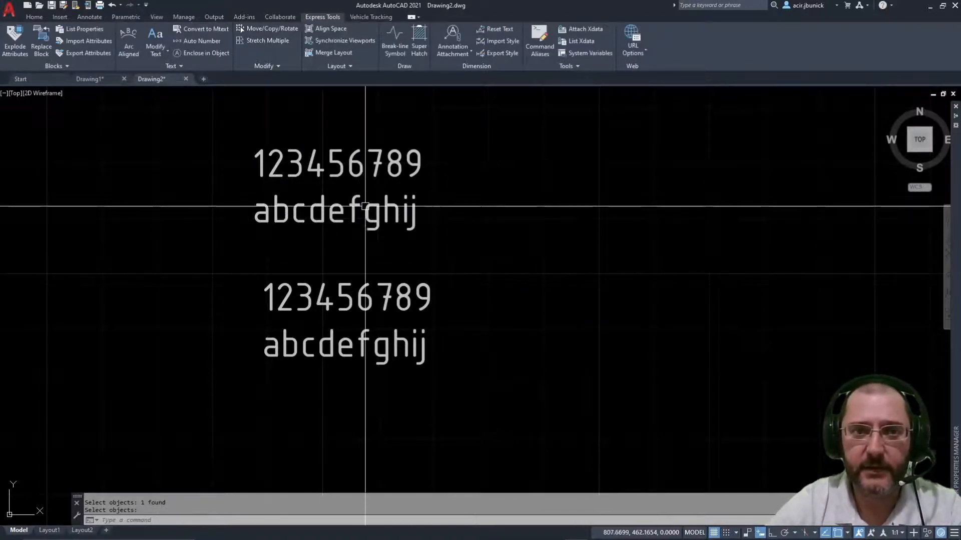
double_click(365, 209)
left_click(438, 281)
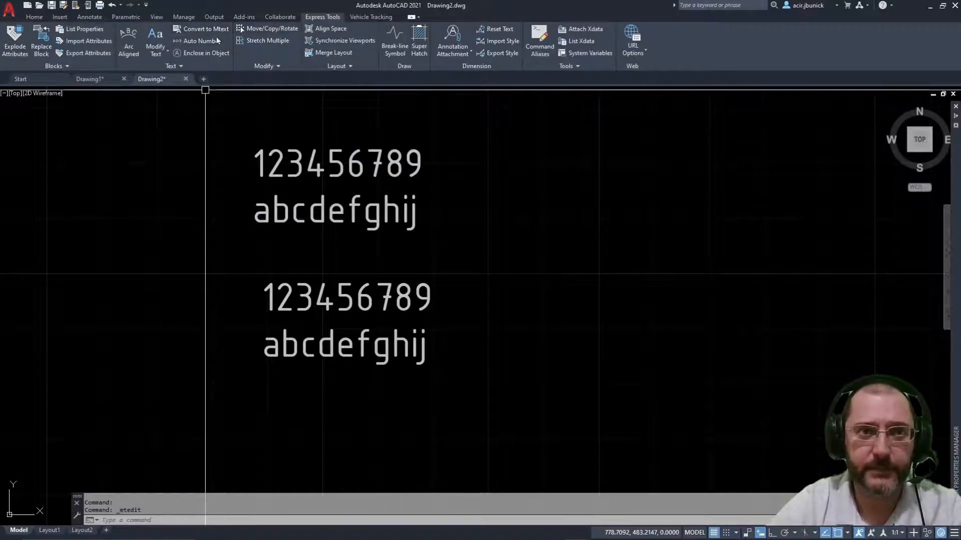
Step: Change the upper letter line to UPPERCASE, giving ABCDEFGHIJ
left_click(156, 39)
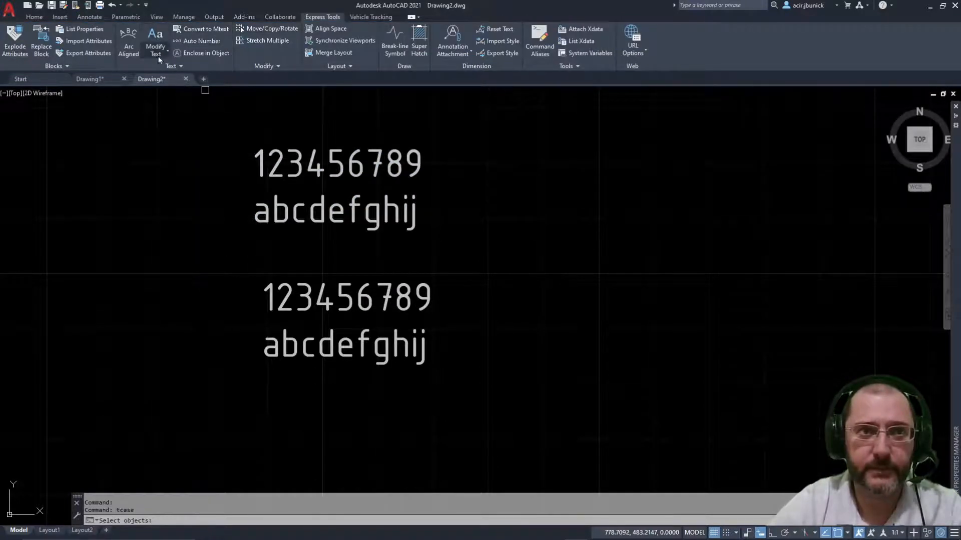
left_click(337, 167)
key("Return")
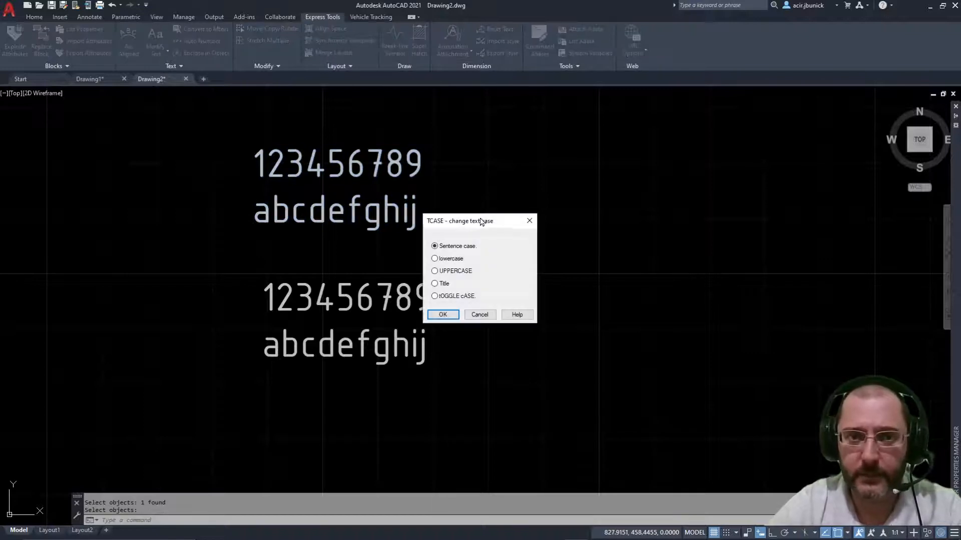
left_click_drag(480, 221, 573, 188)
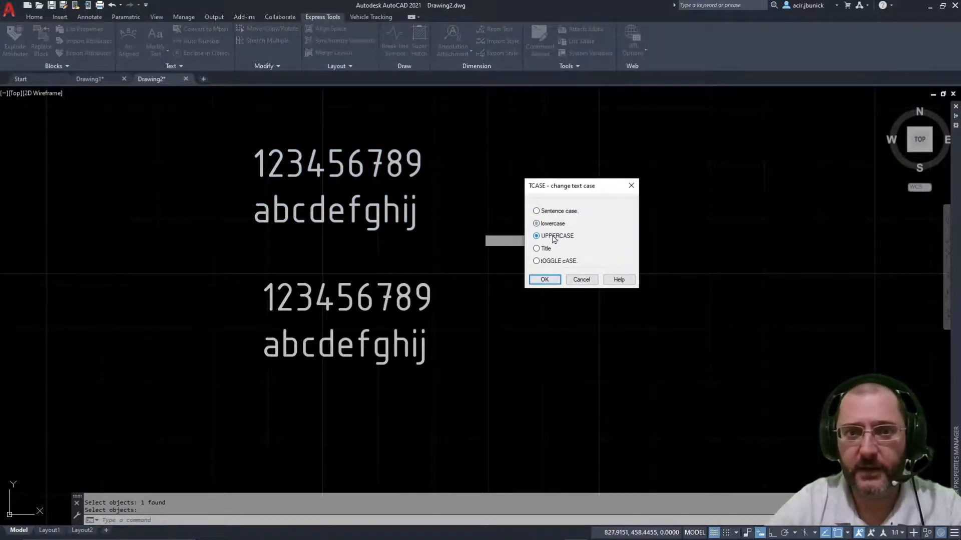
left_click(544, 280)
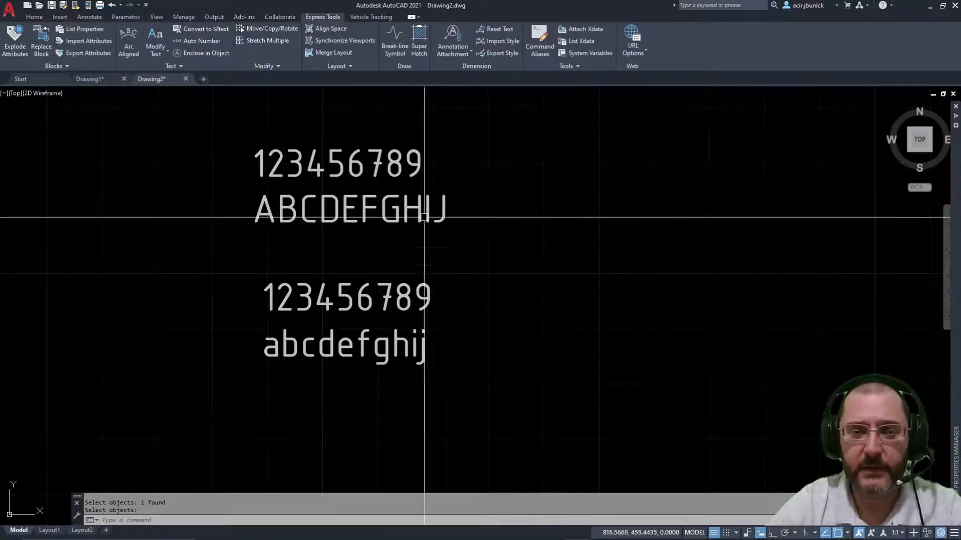
Step: Set the lower letter line to Title case with Change Case
left_click(156, 40)
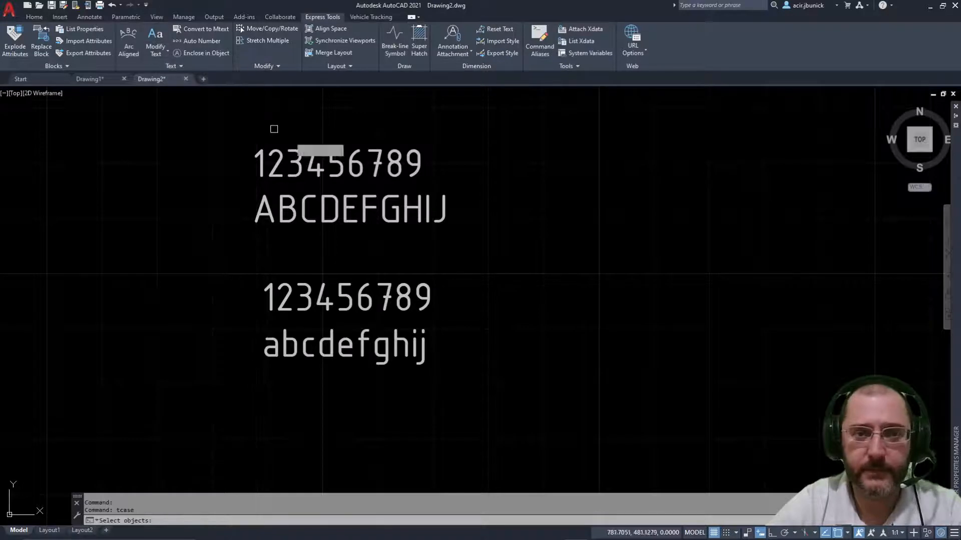
left_click(440, 314)
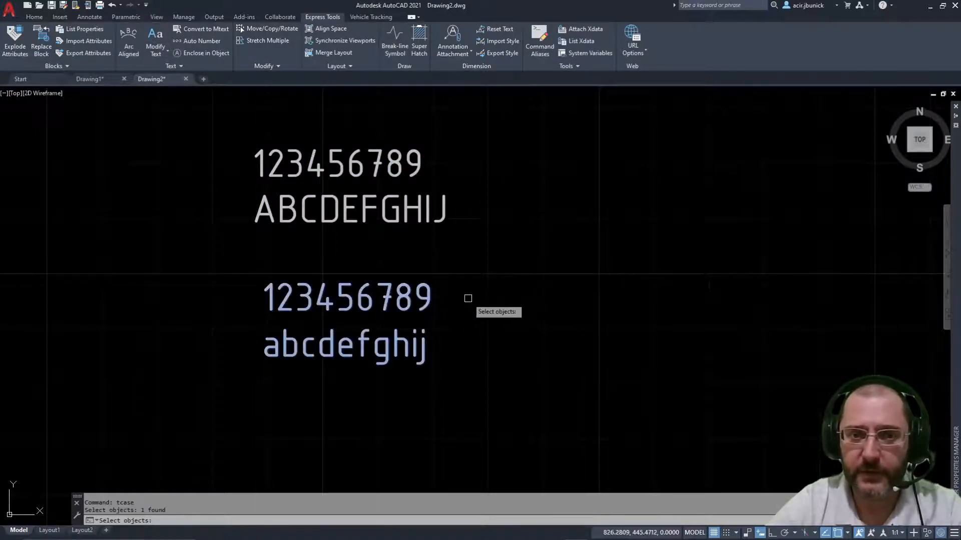
key("Return")
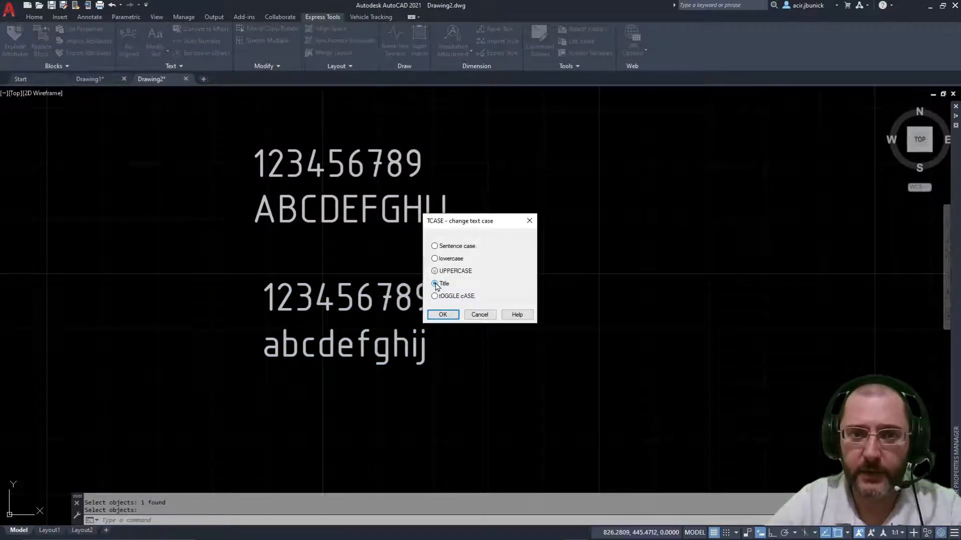
left_click(447, 316)
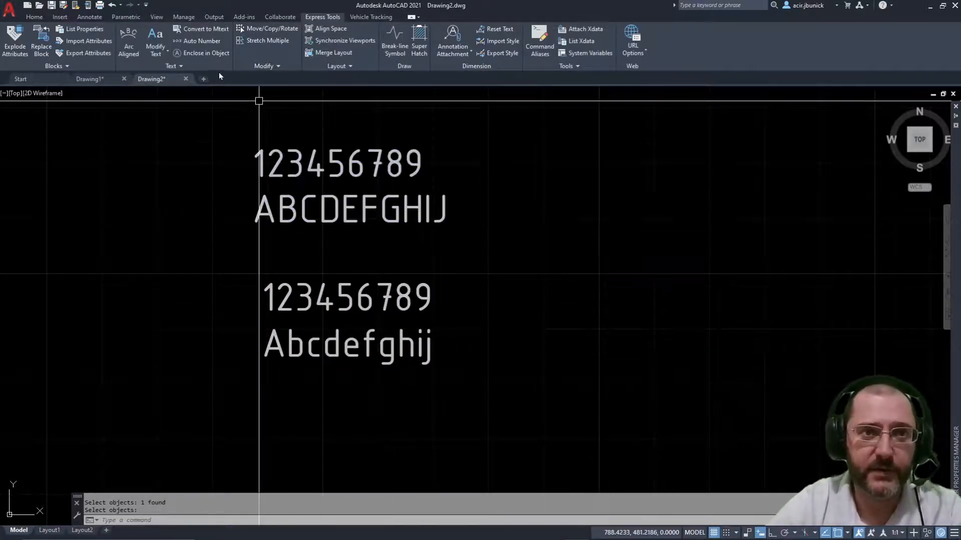
Step: Apply tOGGLE cASE to the lower letter line, turning it into aBCDEFGHIJ
left_click(156, 54)
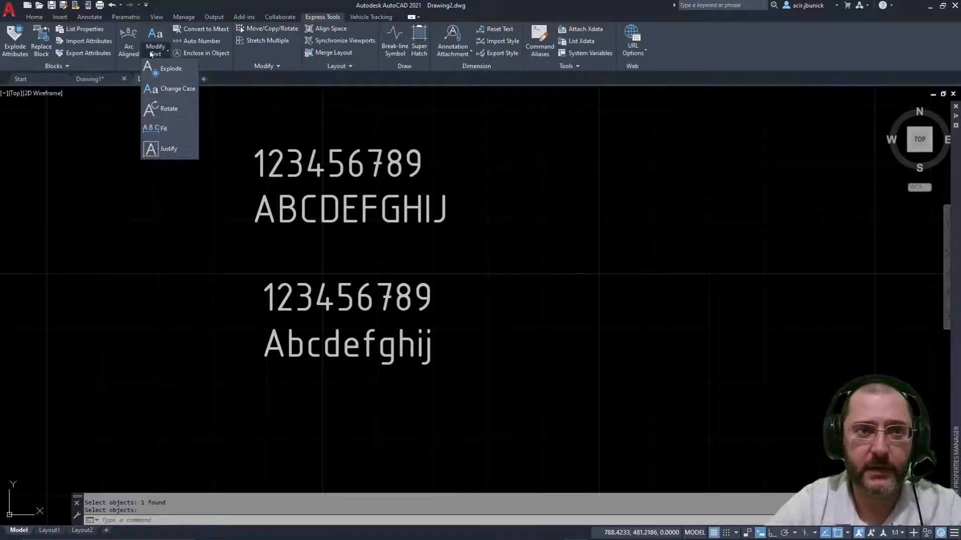
left_click(172, 89)
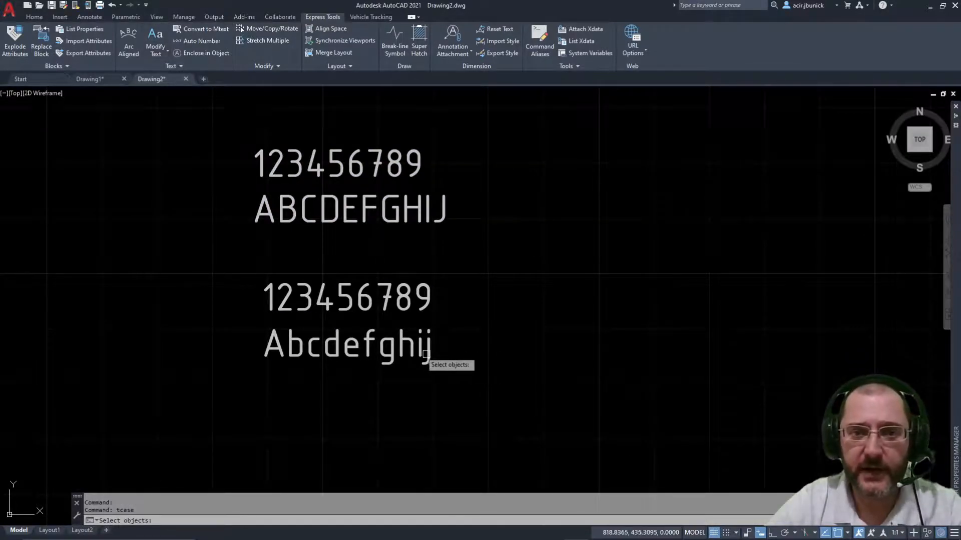
left_click(416, 348)
key("Return")
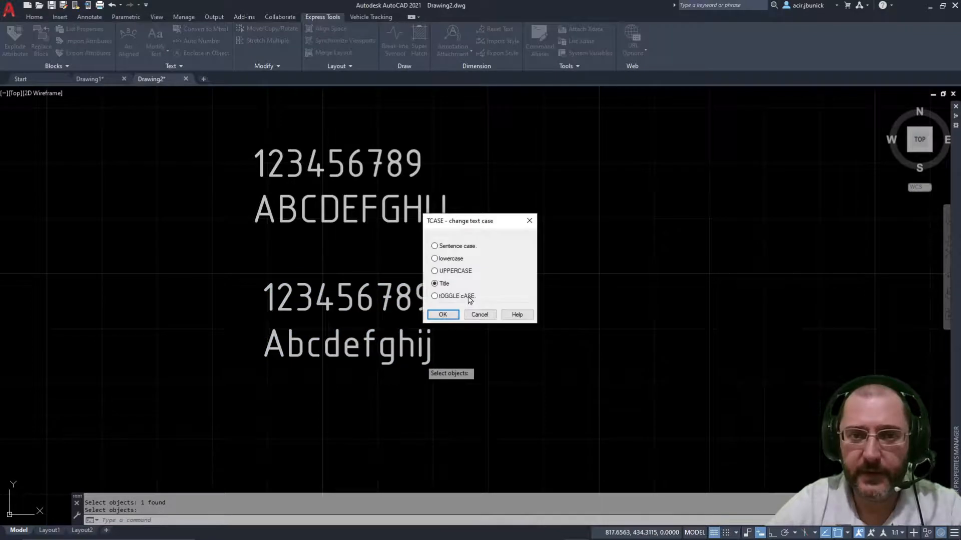
left_click(443, 315)
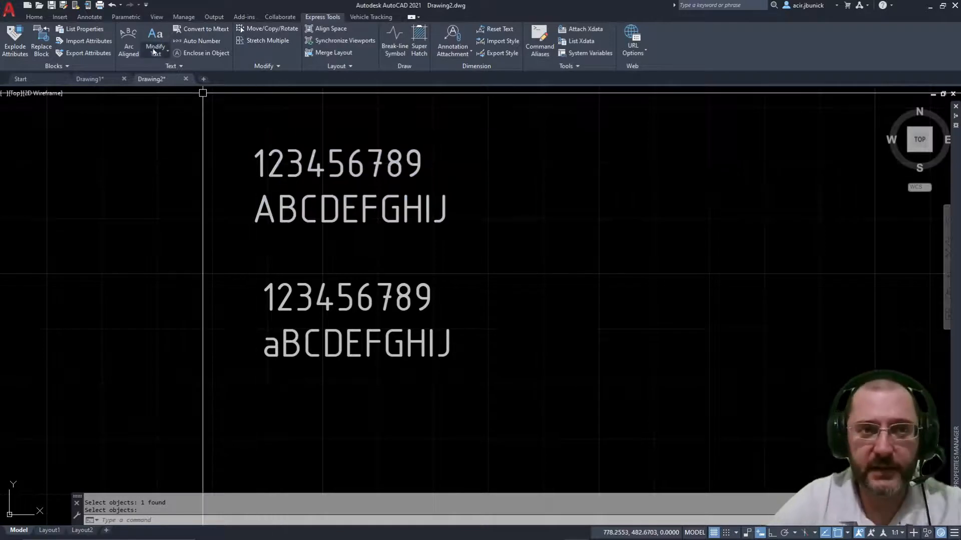
mouse_move(298, 237)
middle_mouse_down()
mouse_move(252, 279)
mouse_move(268, 269)
middle_mouse_up()
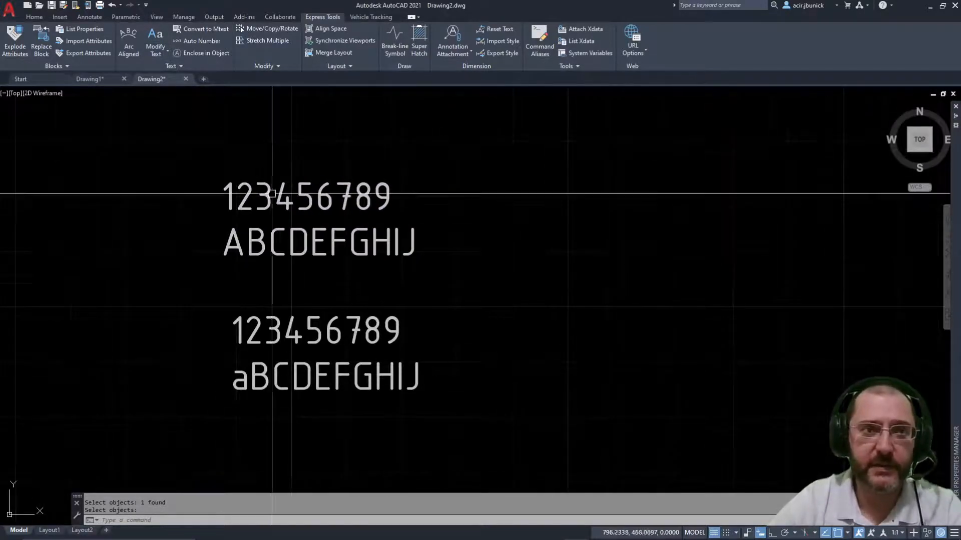
left_click(154, 49)
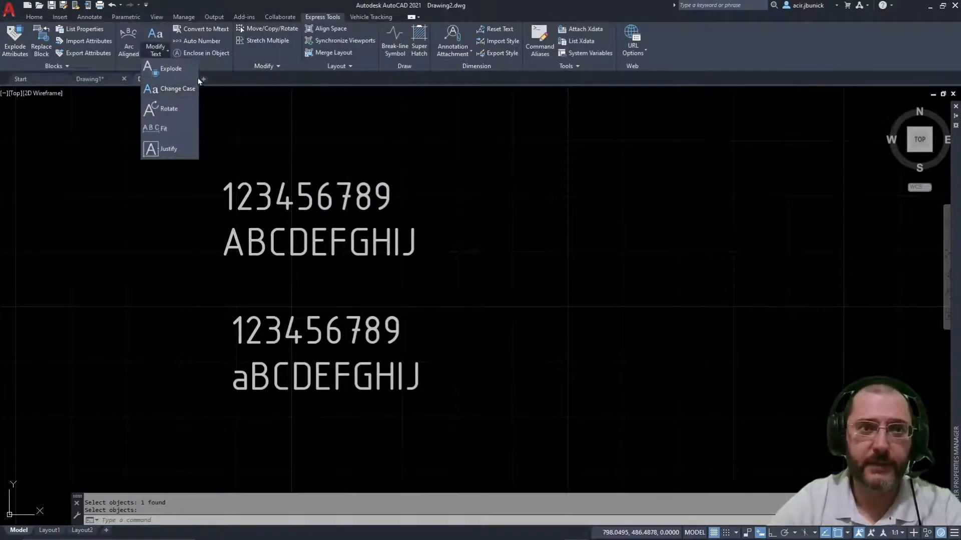
left_click(162, 110)
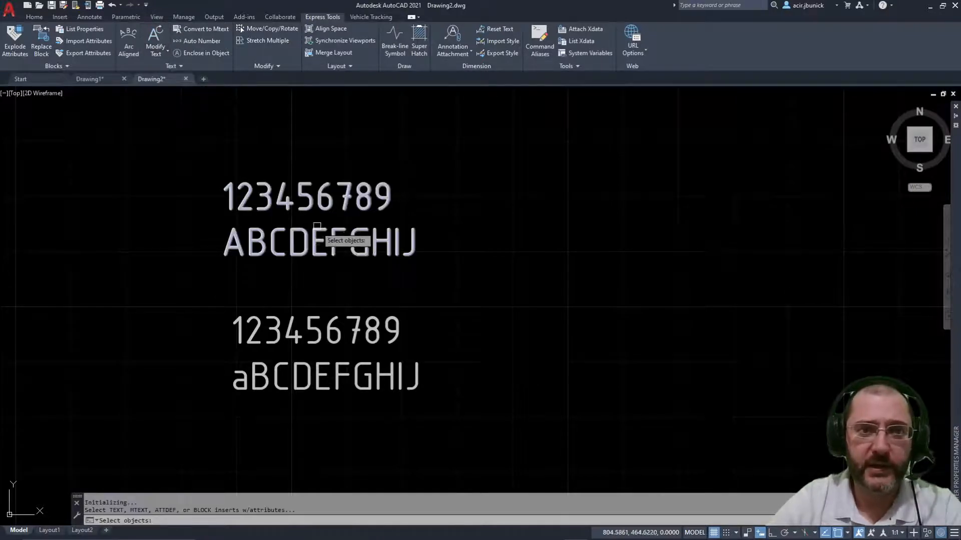
left_click(318, 241)
key("Return")
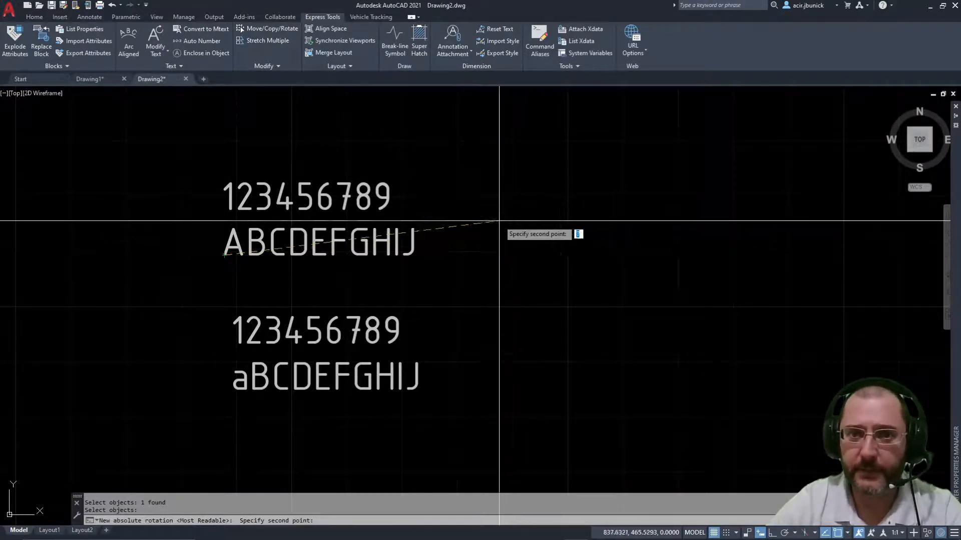
key("F8")
left_click(496, 255)
key("Escape")
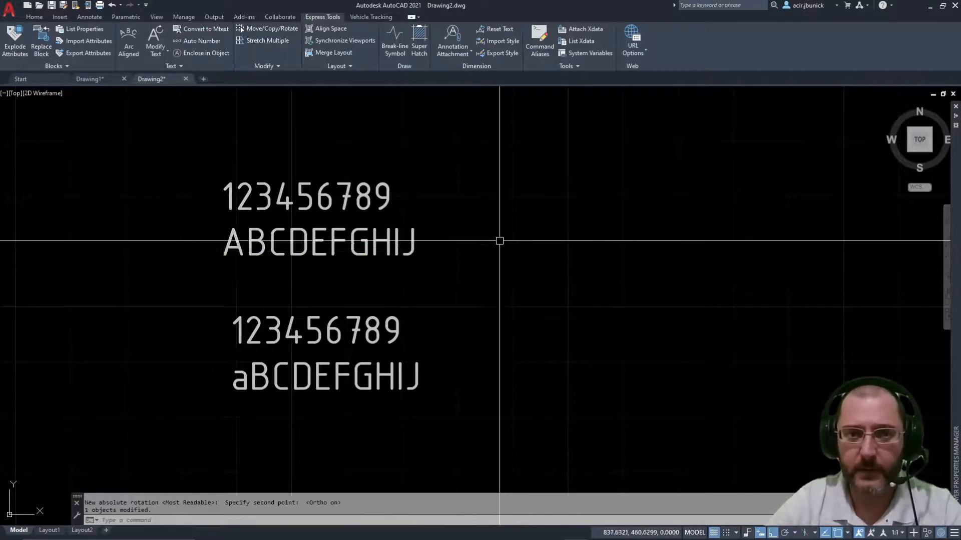
key("Escape")
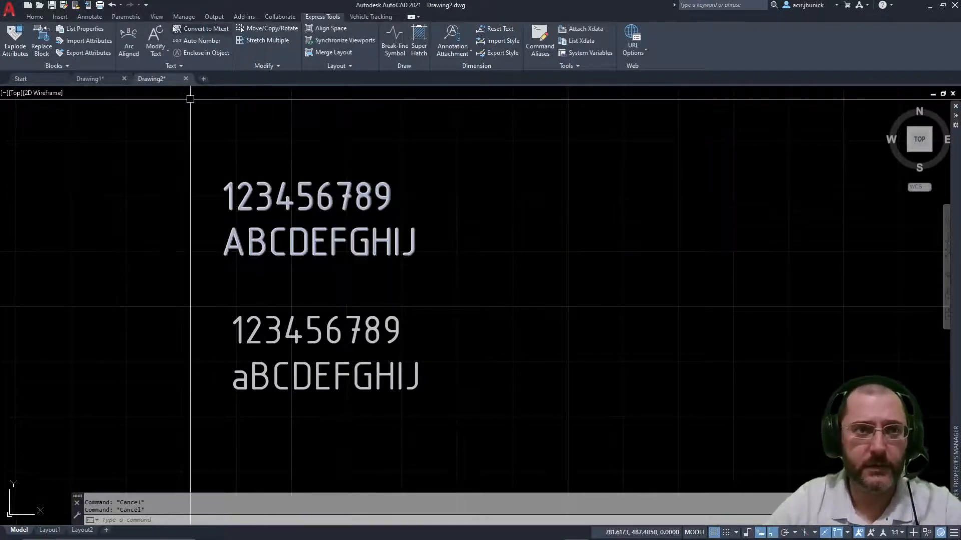
left_click(156, 36)
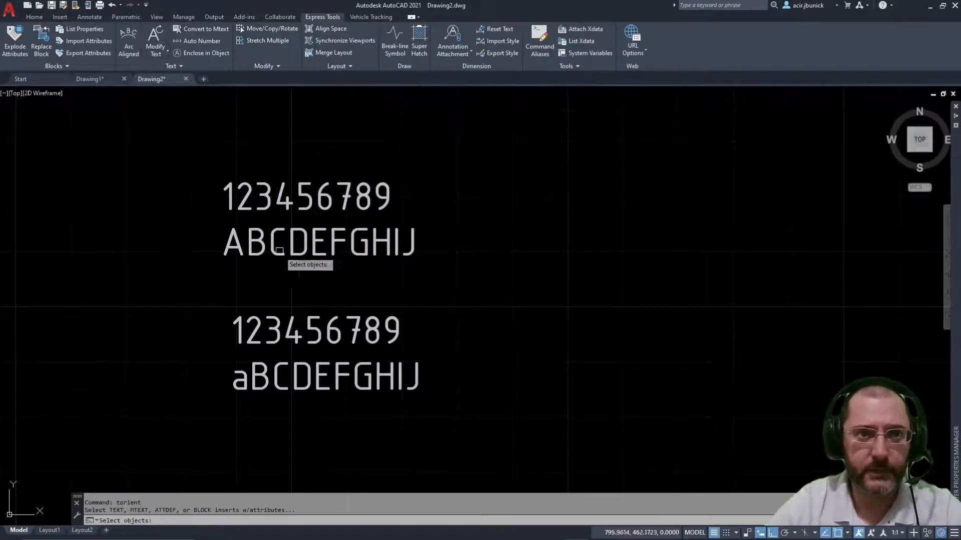
left_click(305, 248)
key("Return")
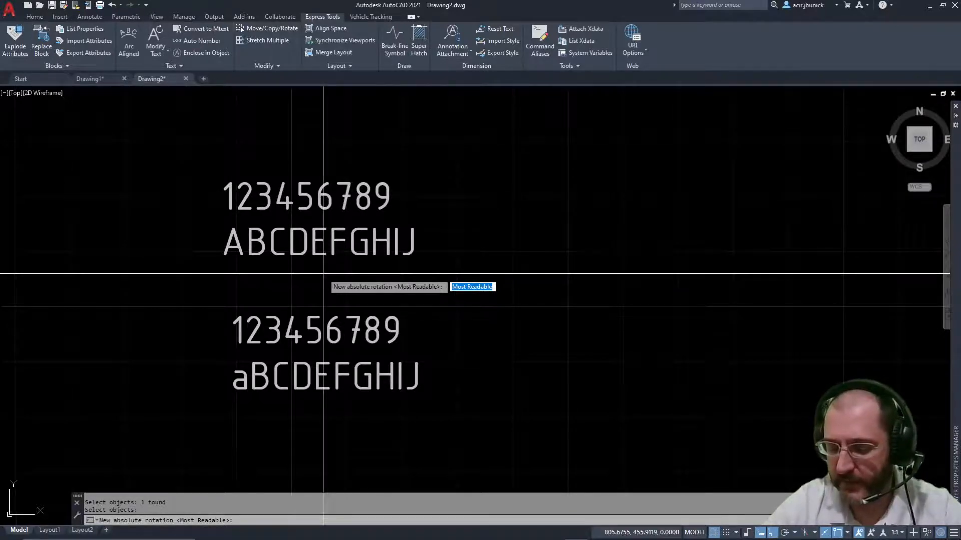
key("Return")
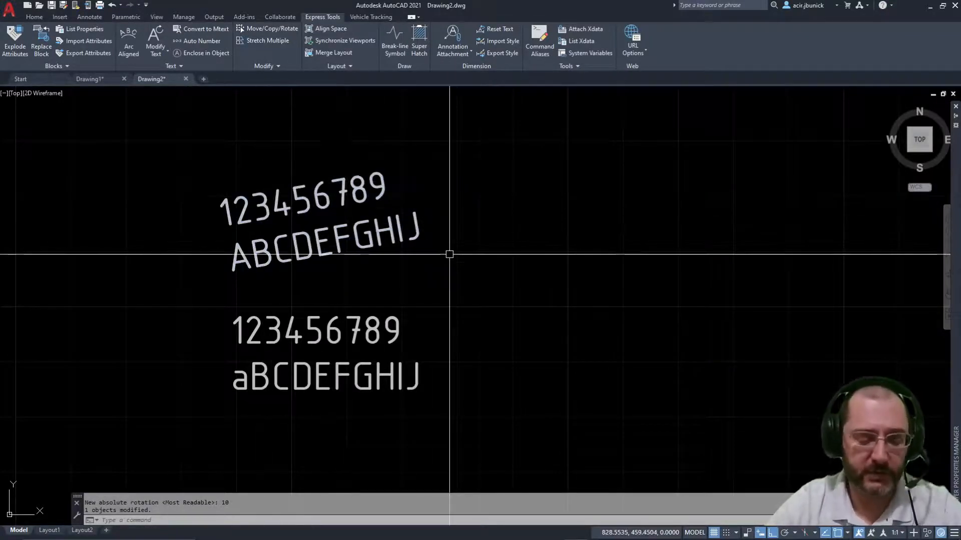
key("ctrl+z")
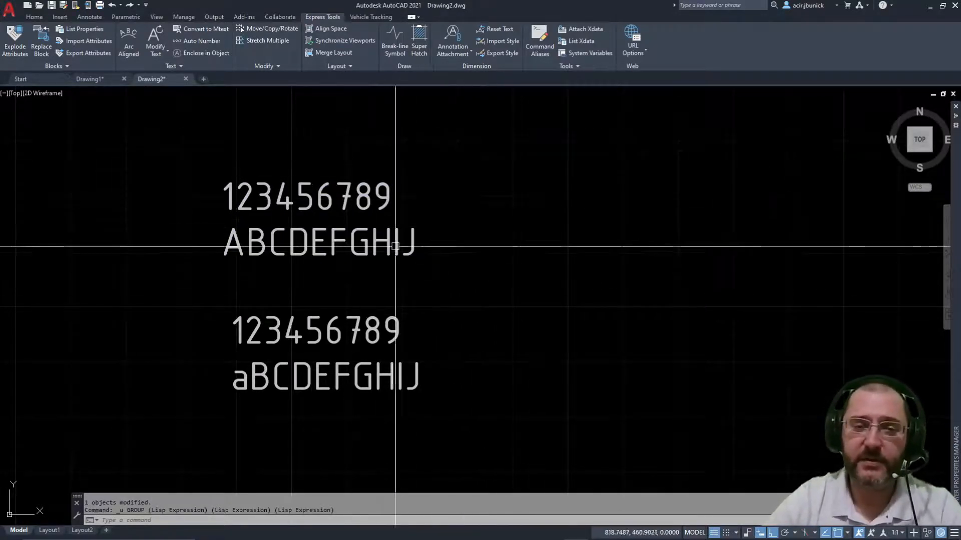
mouse_move(244, 179)
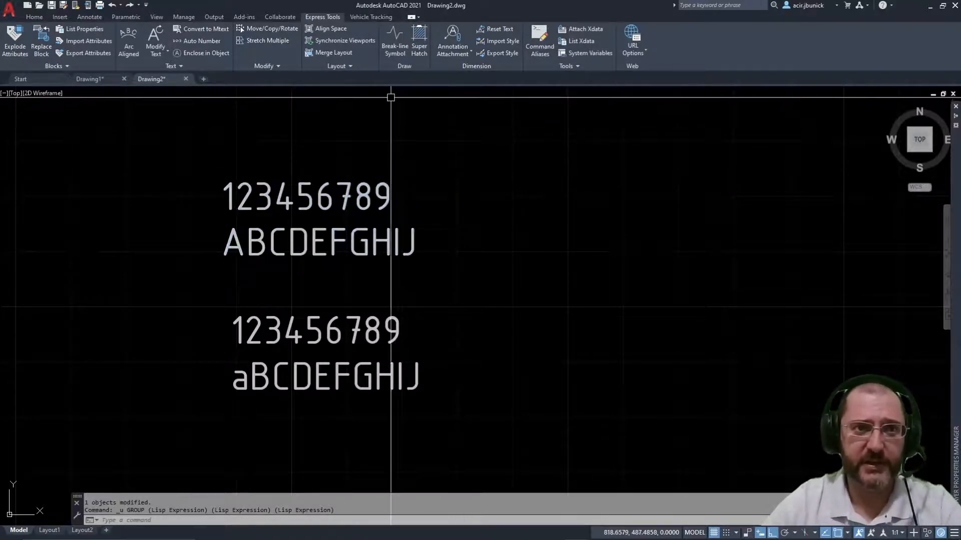
left_click(159, 57)
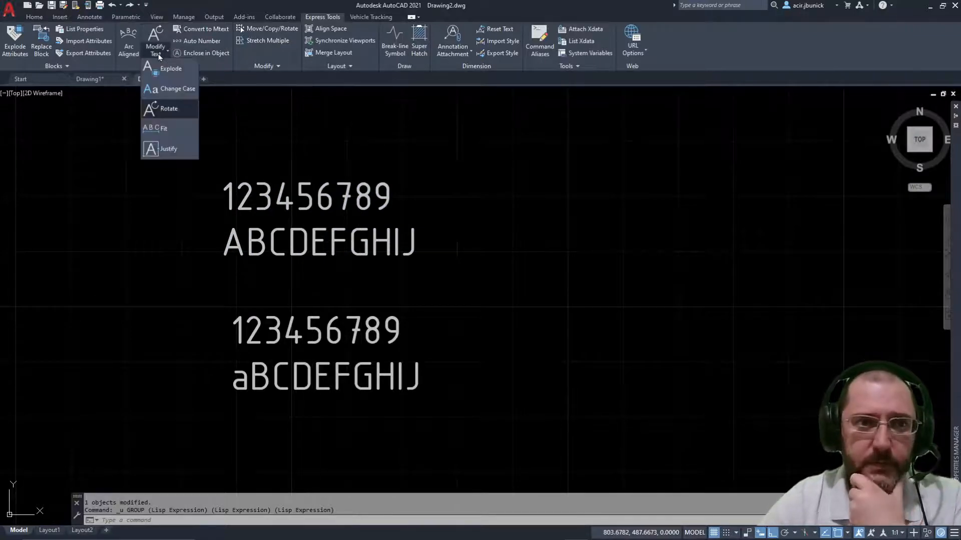
left_click(176, 135)
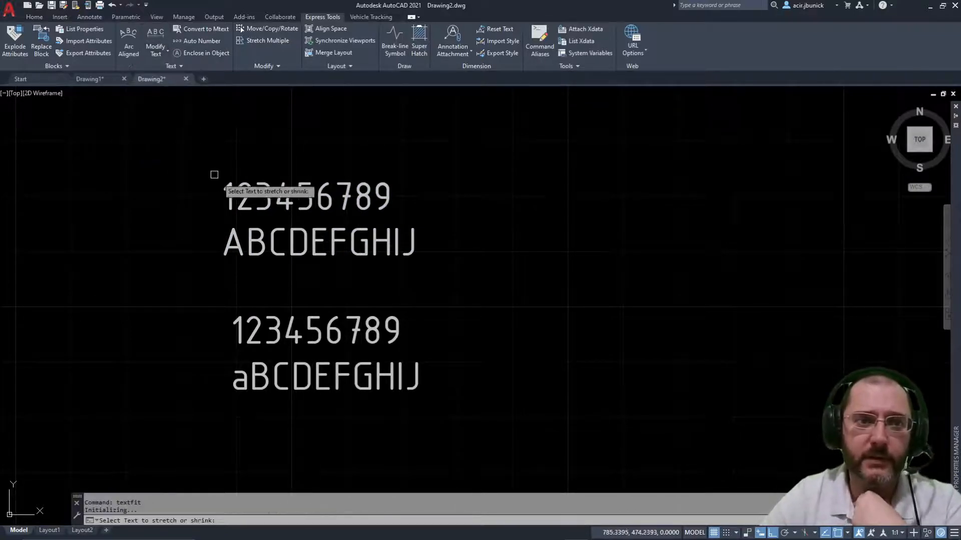
left_click(335, 260)
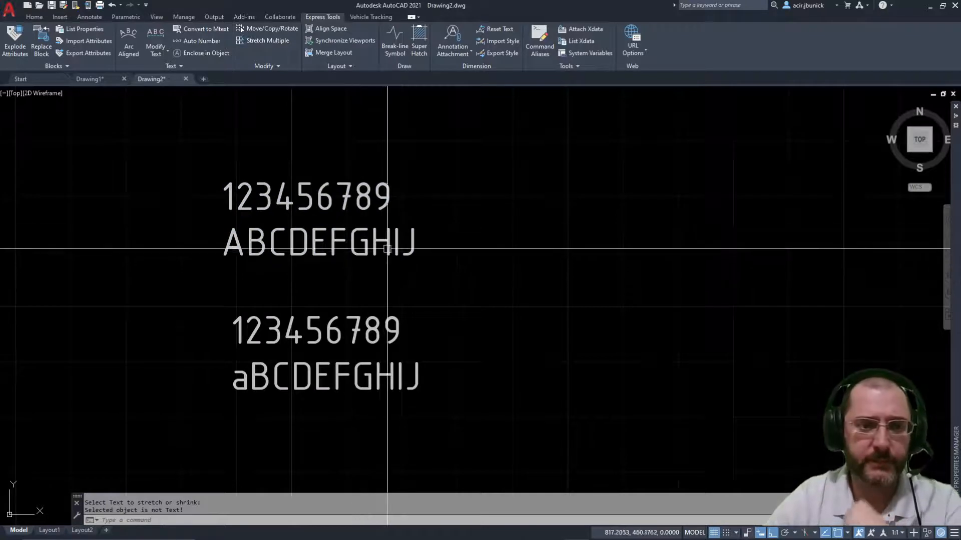
key("Escape")
key("Escape")
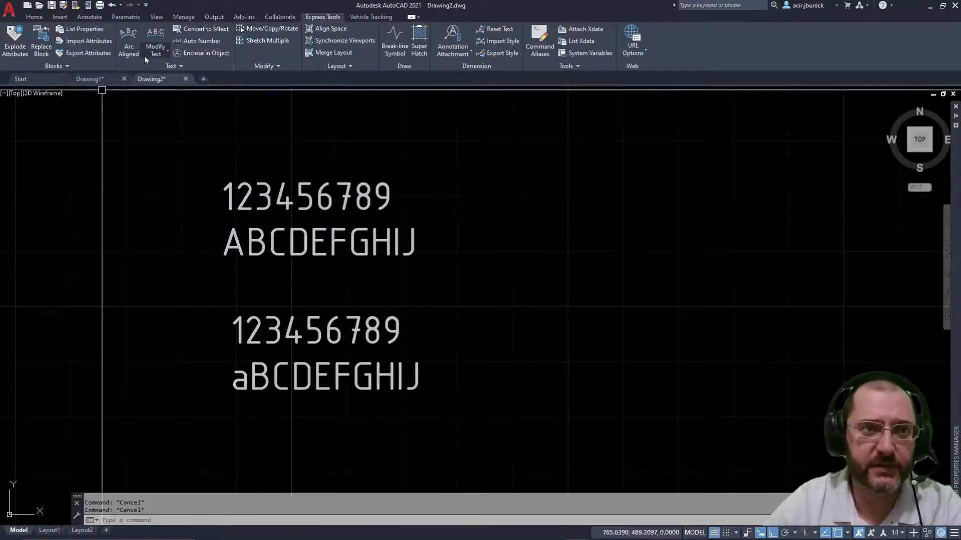
left_click(161, 55)
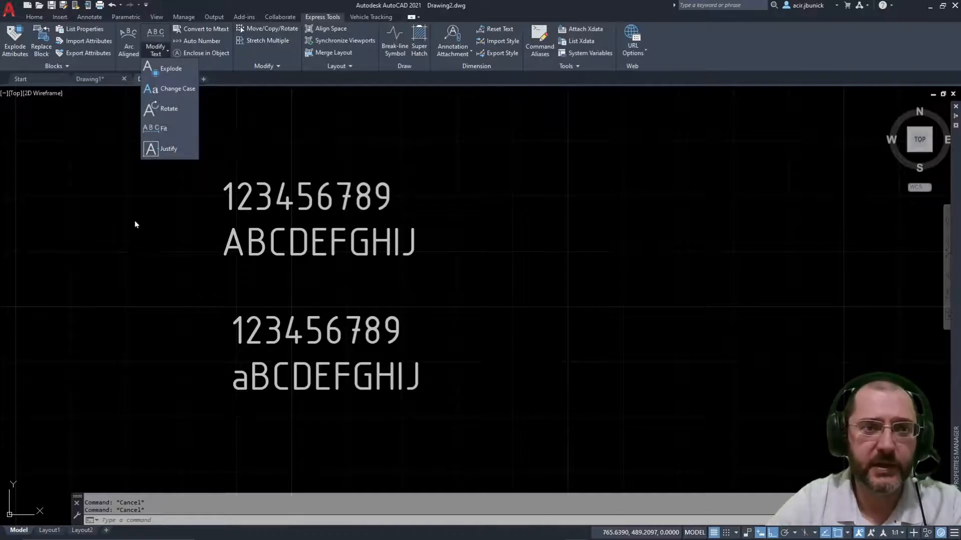
scroll(405, 195, "down", 4)
mouse_move(410, 204)
middle_mouse_down()
mouse_move(757, 205)
mouse_move(251, 252)
middle_mouse_up()
scroll(290, 251, "up", 2)
middle_click_drag(318, 251, 171, 249)
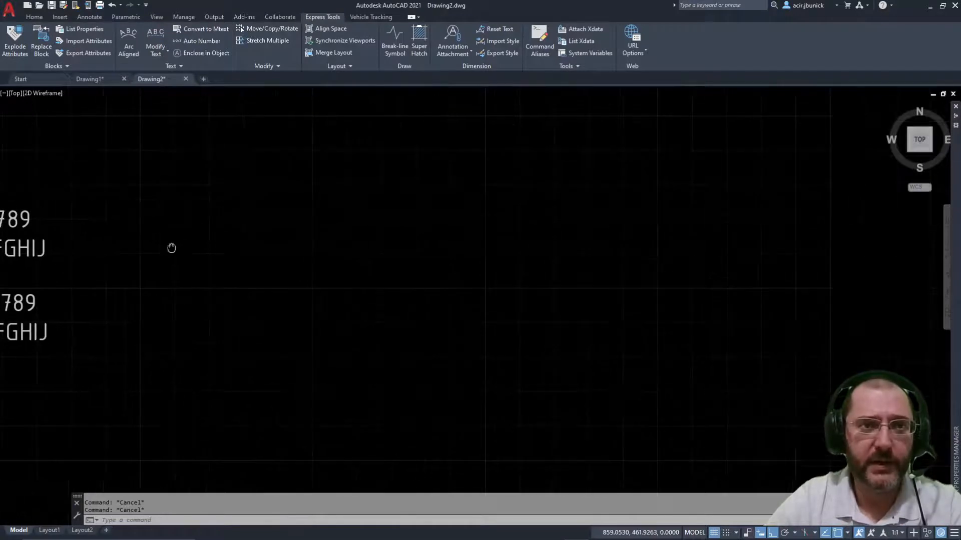
scroll(258, 210, "down", 5)
scroll(178, 206, "up", 5)
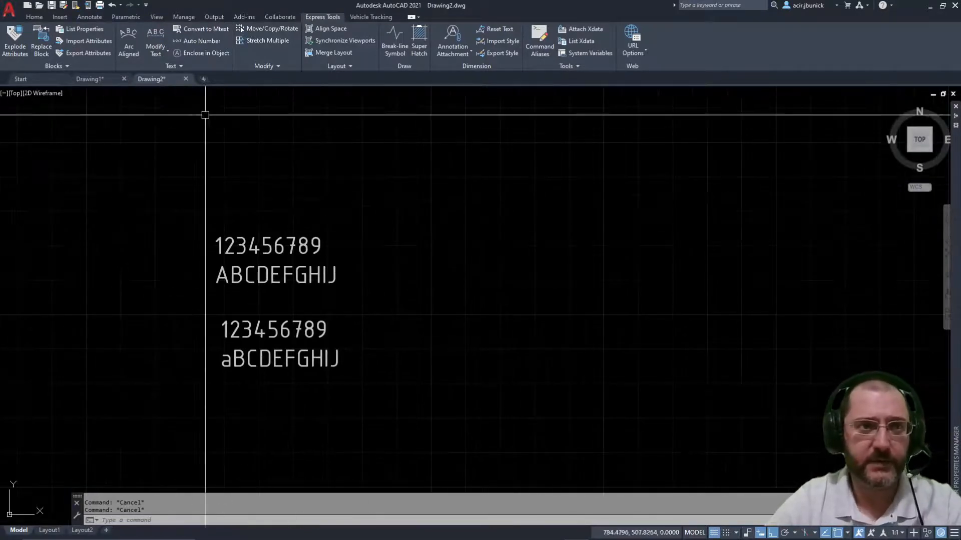
left_click(59, 18)
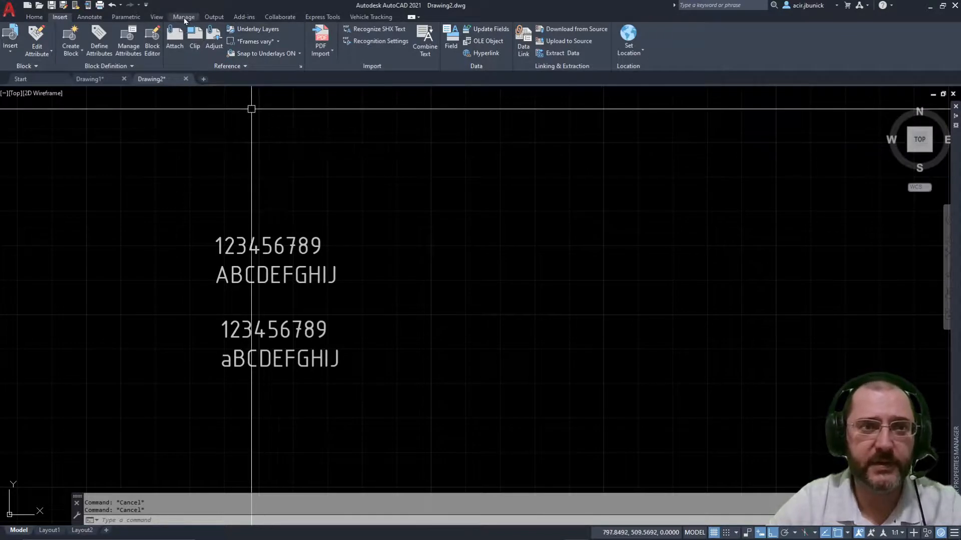
left_click(322, 17)
middle_click_drag(297, 264, 403, 228)
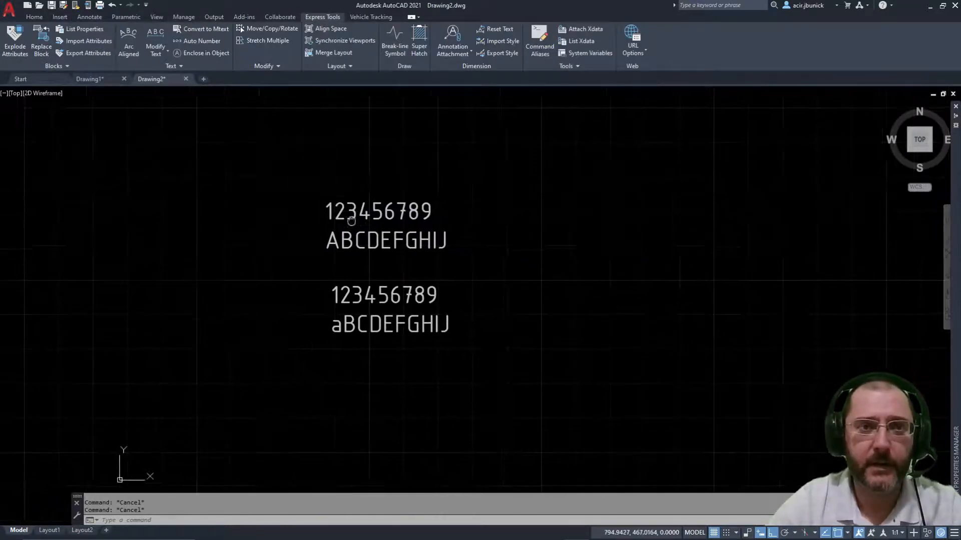
scroll(326, 209, "up", 2)
middle_click_drag(326, 209, 161, 162)
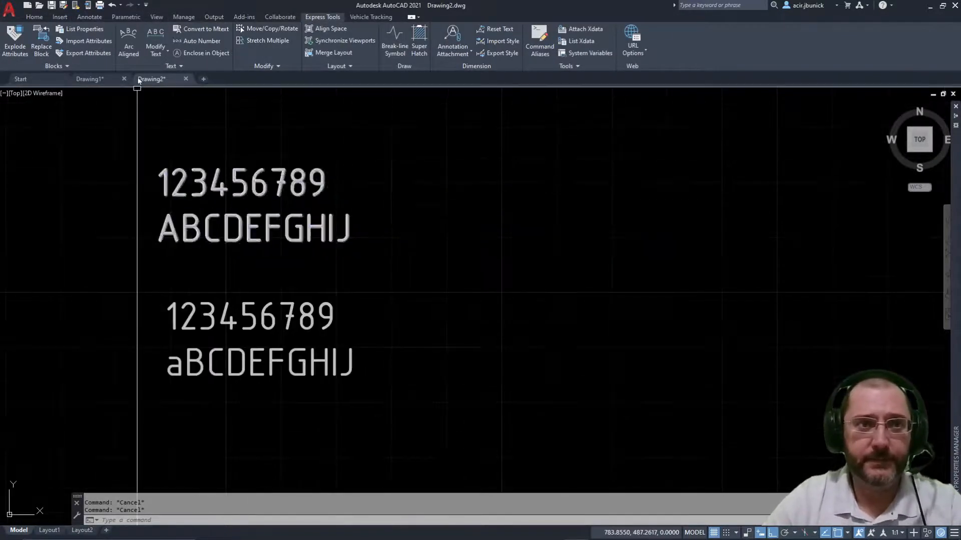
Step: Explode the upper 123456789 / ABCDEFGHIJ text block into outline linework
left_click(167, 55)
left_click(164, 73)
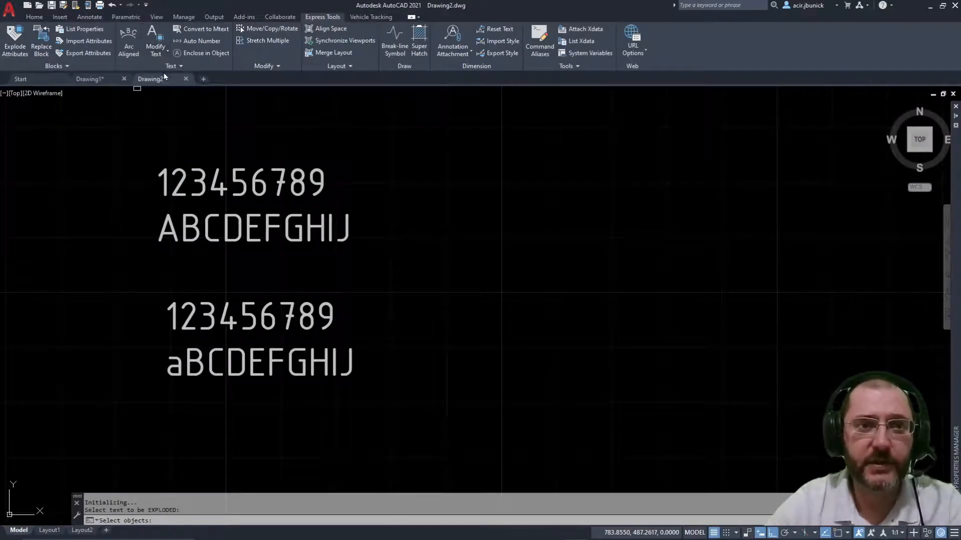
left_click(259, 182)
key("Return")
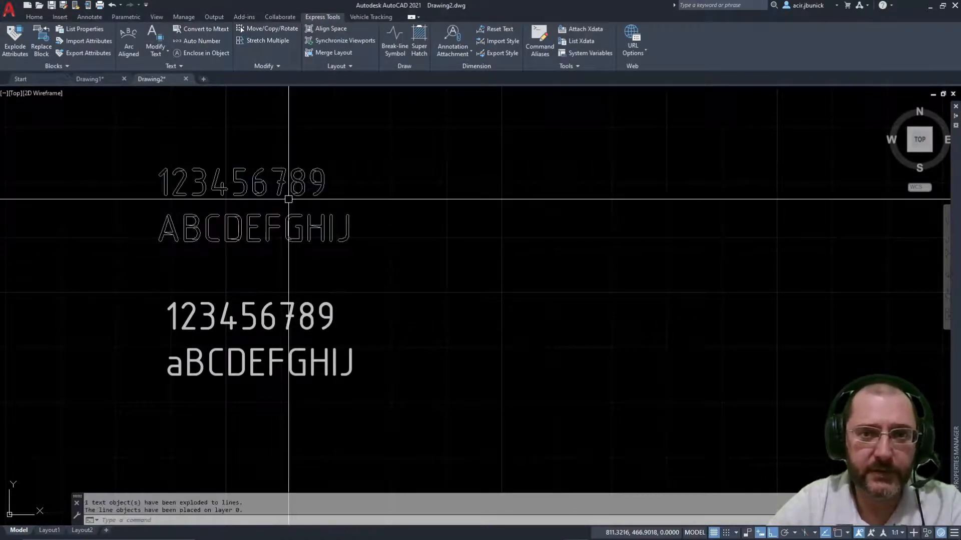
scroll(173, 186, "up", 5)
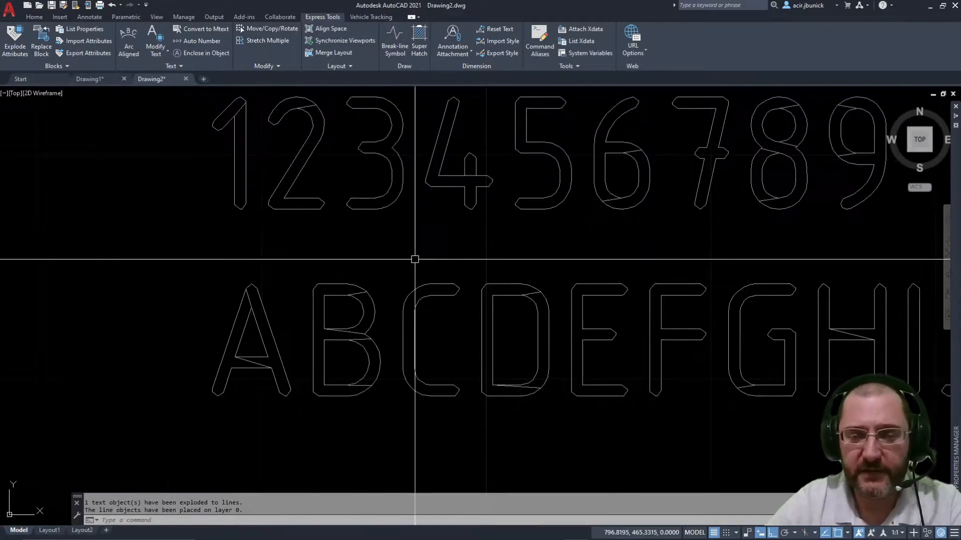
middle_click_drag(414, 257, 393, 315)
Step: Zoom in and select the digit 3's outline lines to inspect the exploded geometry
left_click(372, 263)
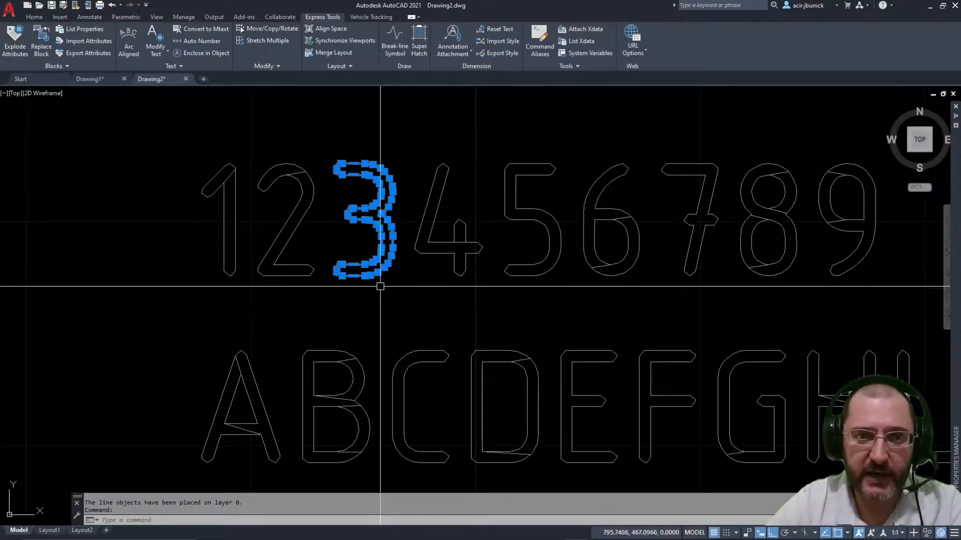
key("Escape")
scroll(365, 217, "up", 8)
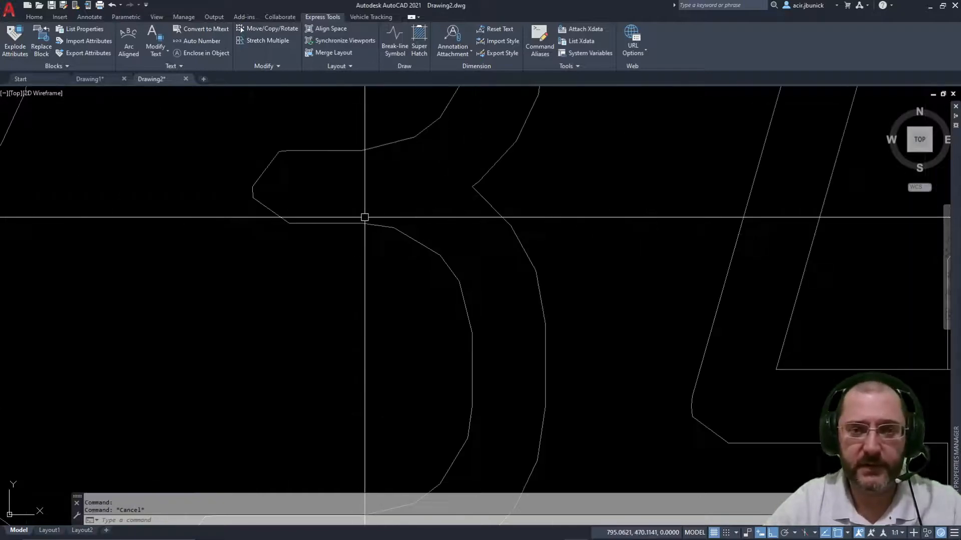
scroll(400, 245, "down", 6)
middle_click_drag(327, 188, 360, 232)
scroll(429, 266, "up", 4)
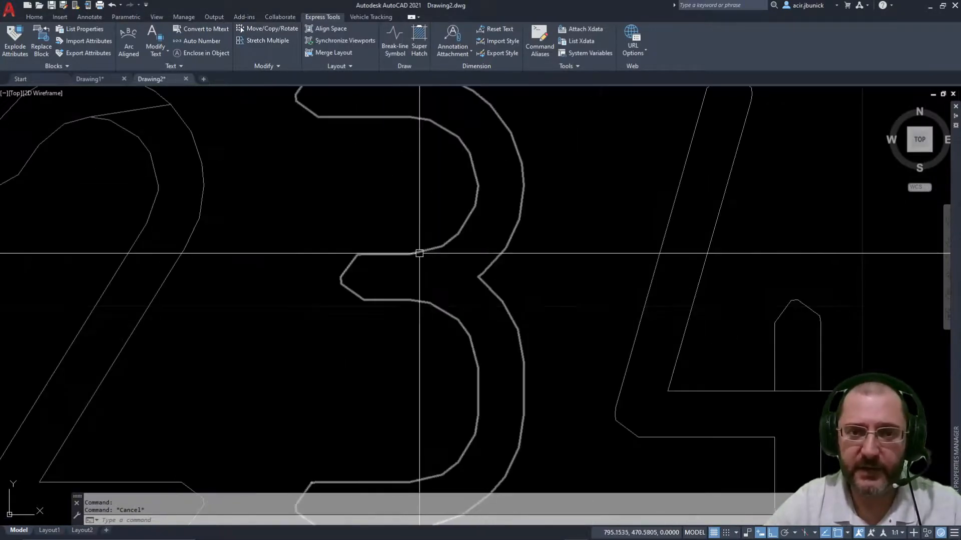
left_click(418, 254)
left_click(399, 242)
left_click(431, 243)
scroll(449, 215, "down", 6)
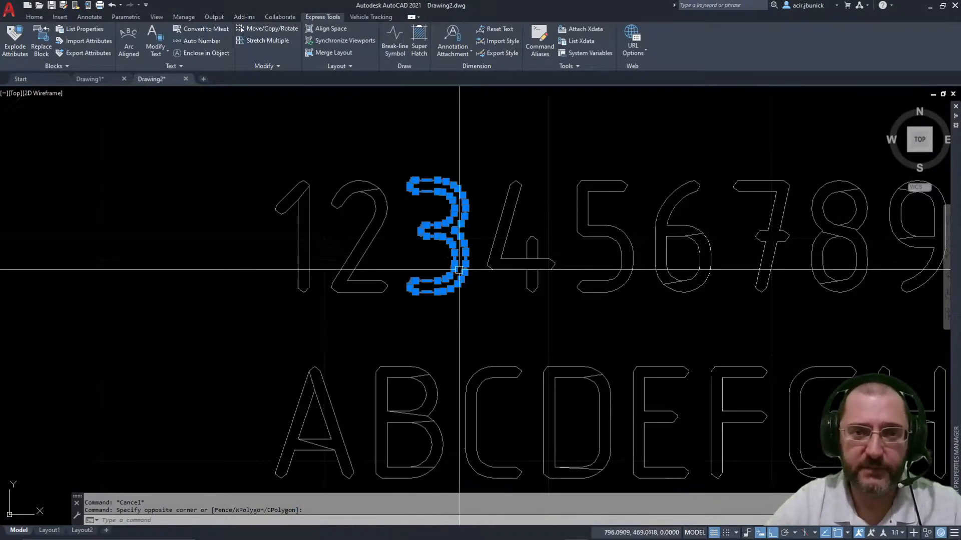
key("Escape")
scroll(429, 294, "down", 4)
scroll(392, 304, "up", 5)
Step: Select the letter B's outline to confirm it is now separate linework
left_click(392, 304)
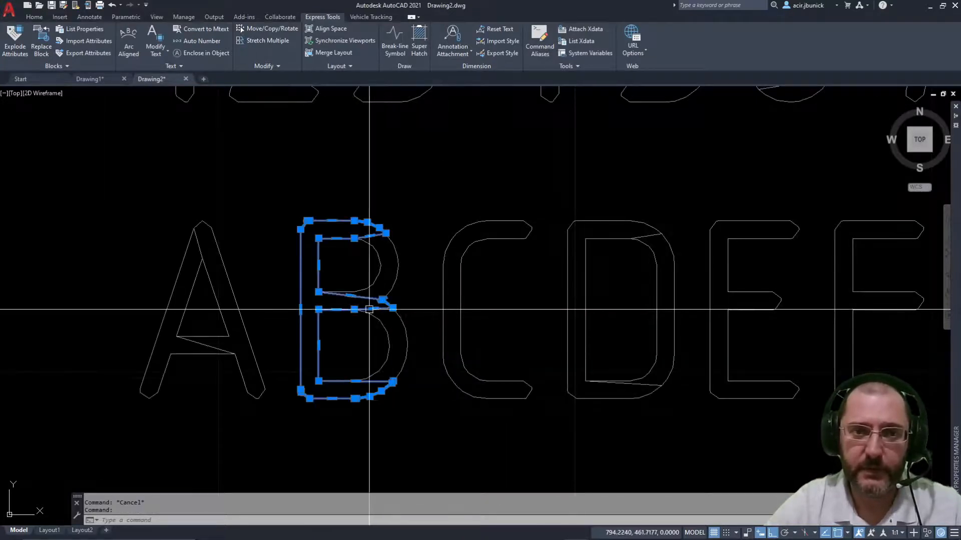
scroll(385, 300, "down", 3)
scroll(369, 268, "up", 6)
scroll(395, 275, "down", 2)
key("Escape")
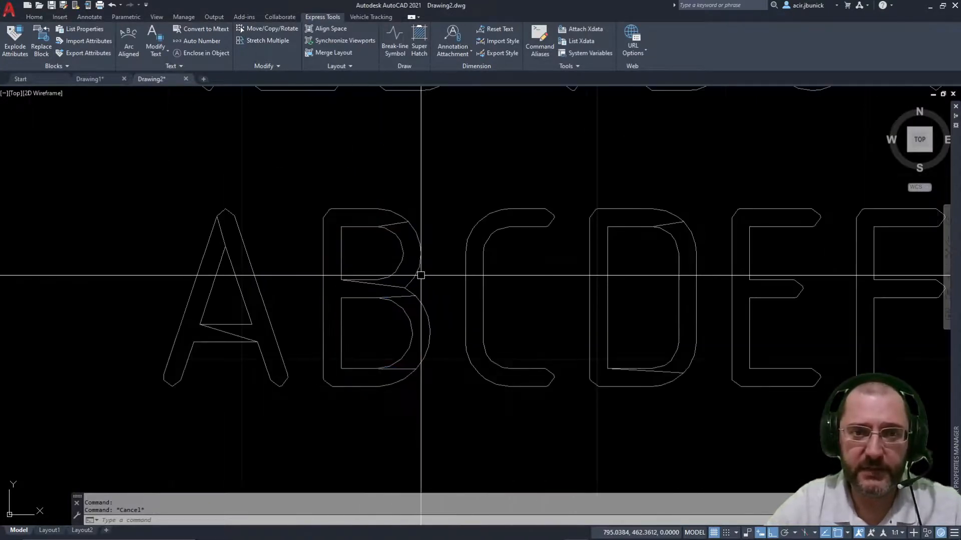
scroll(501, 278, "down", 2)
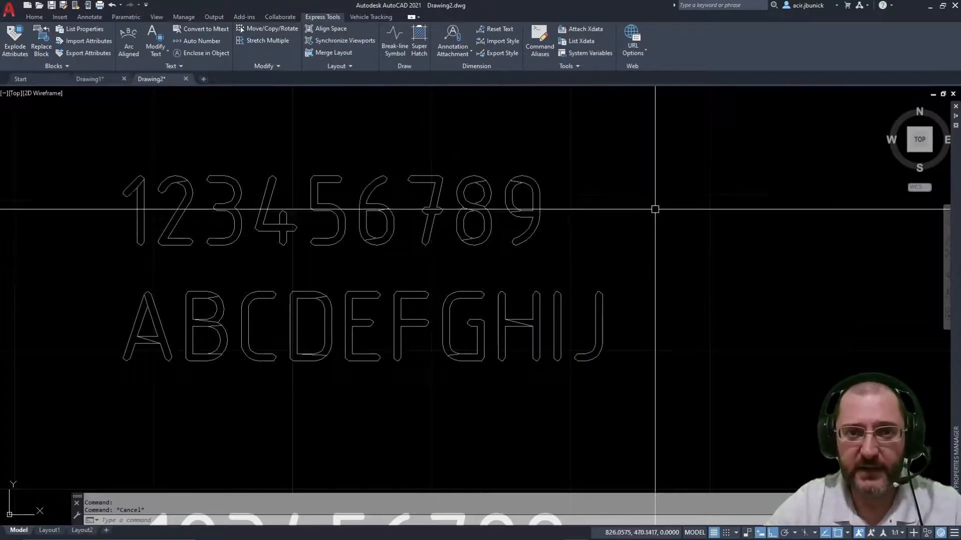
Step: Check the digit 9's outline, then pan to view both text blocks
left_click(518, 208)
key("Escape")
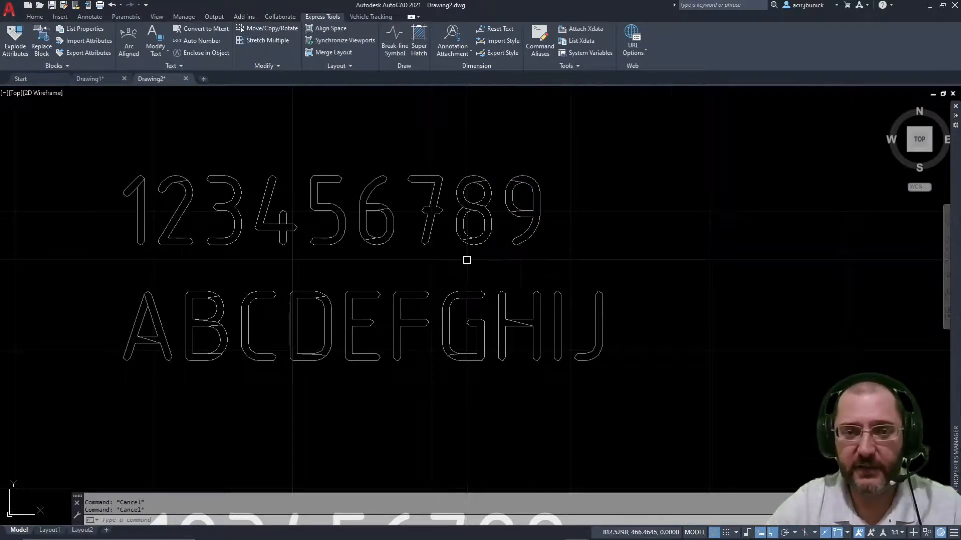
scroll(467, 260, "down", 4)
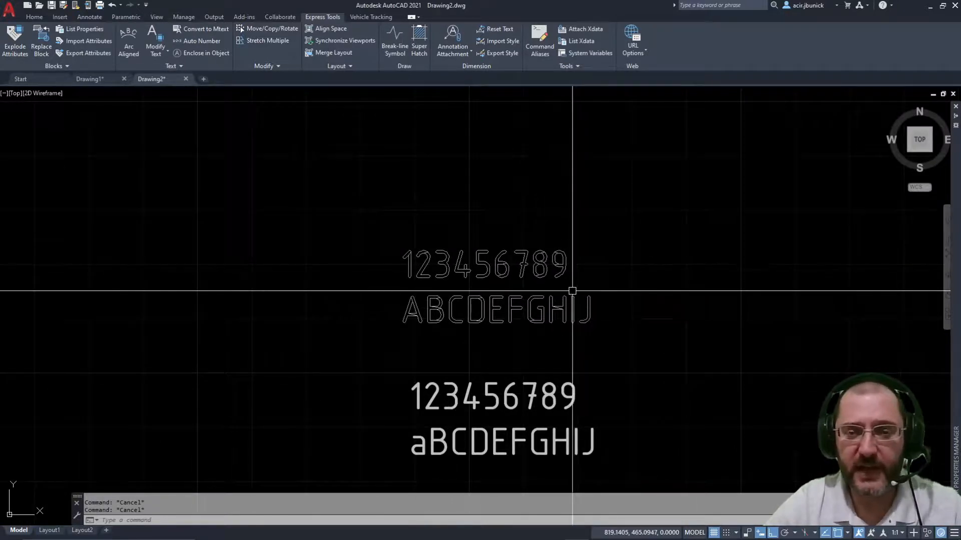
scroll(571, 285, "up", 2)
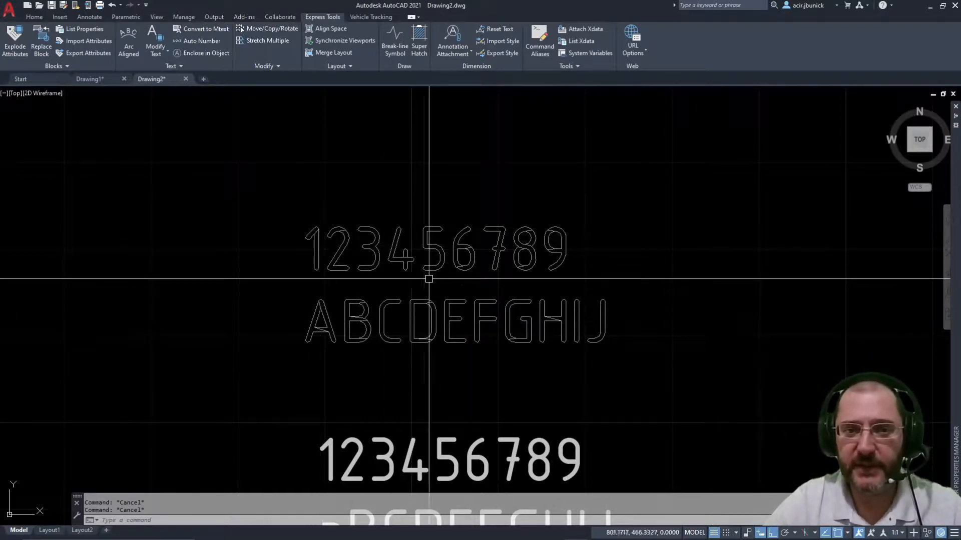
scroll(325, 180, "down", 2)
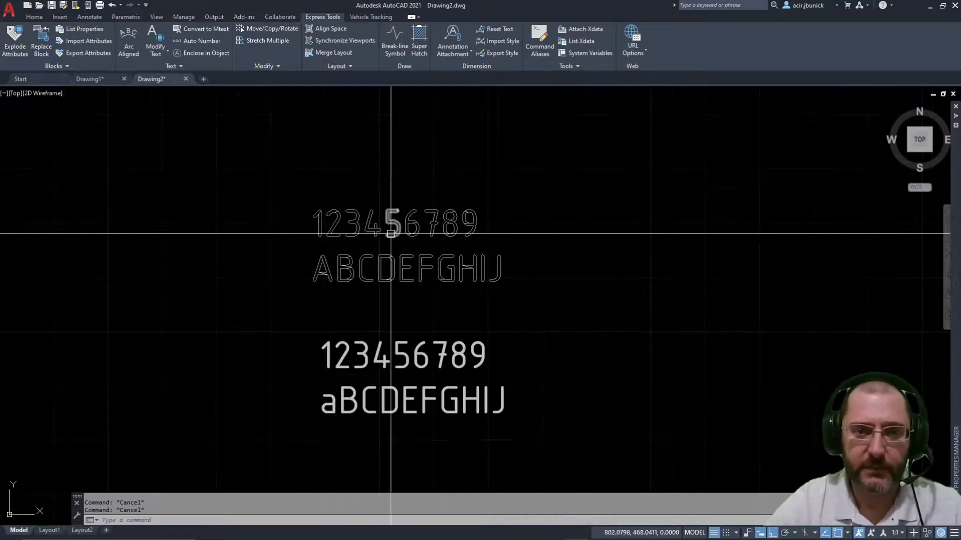
middle_click_drag(404, 262, 352, 314)
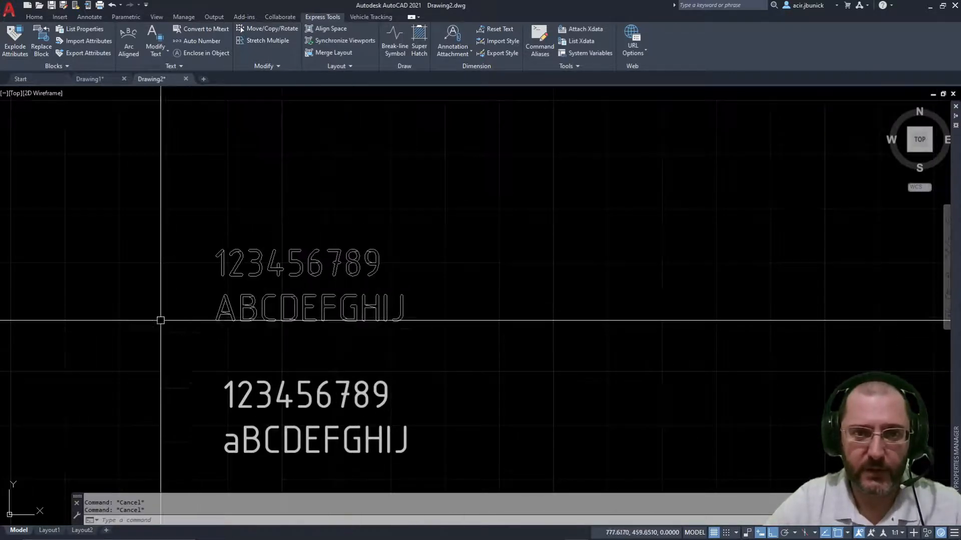
scroll(200, 265, "up", 4)
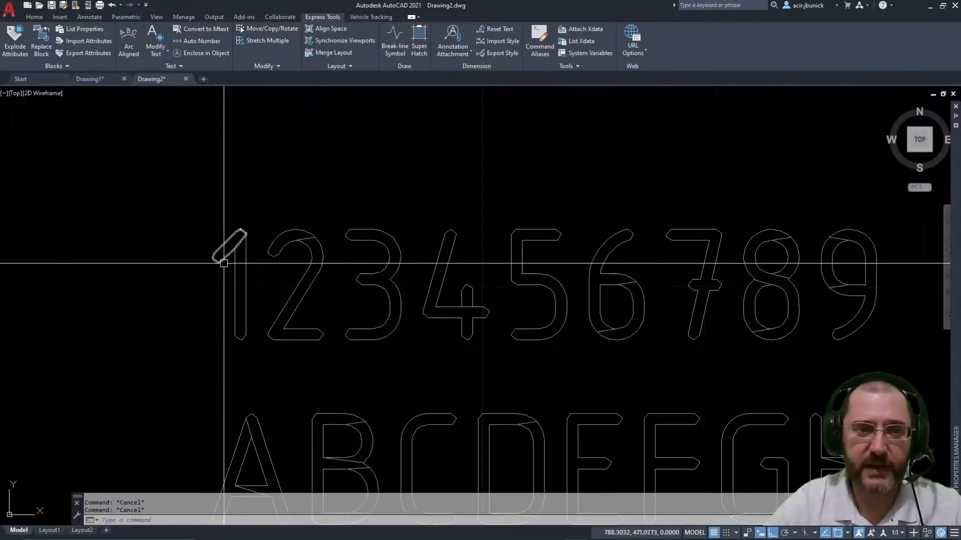
scroll(369, 293, "down", 3)
Step: Copy the digit 3 outline to a new spot above the exploded text
middle_click_drag(369, 294, 469, 259)
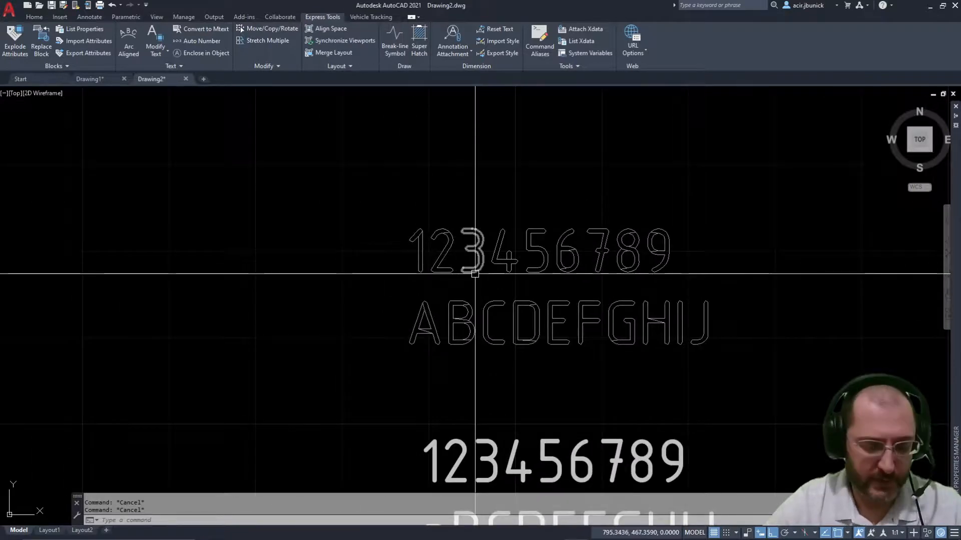
key("Return")
key("Escape")
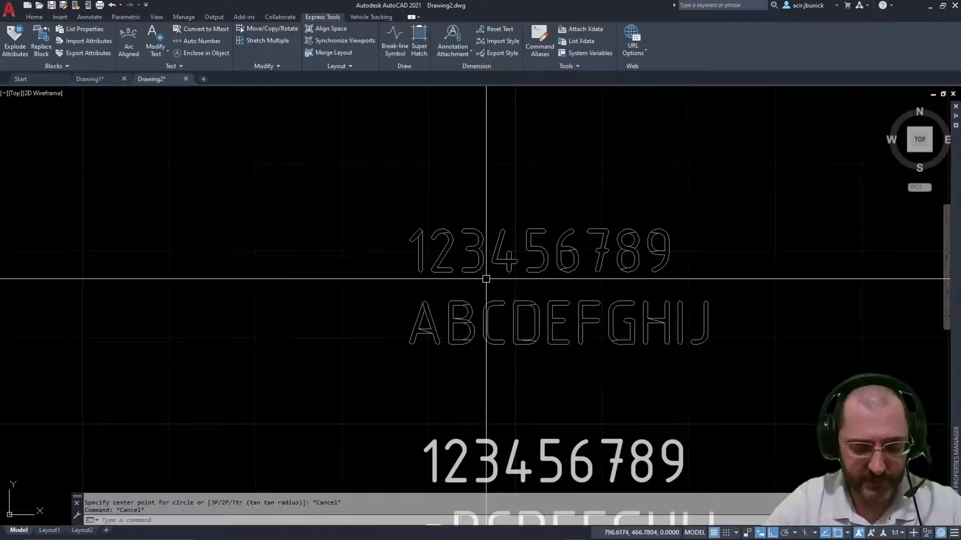
key("Return")
left_click(478, 274)
scroll(477, 274, "down", 4)
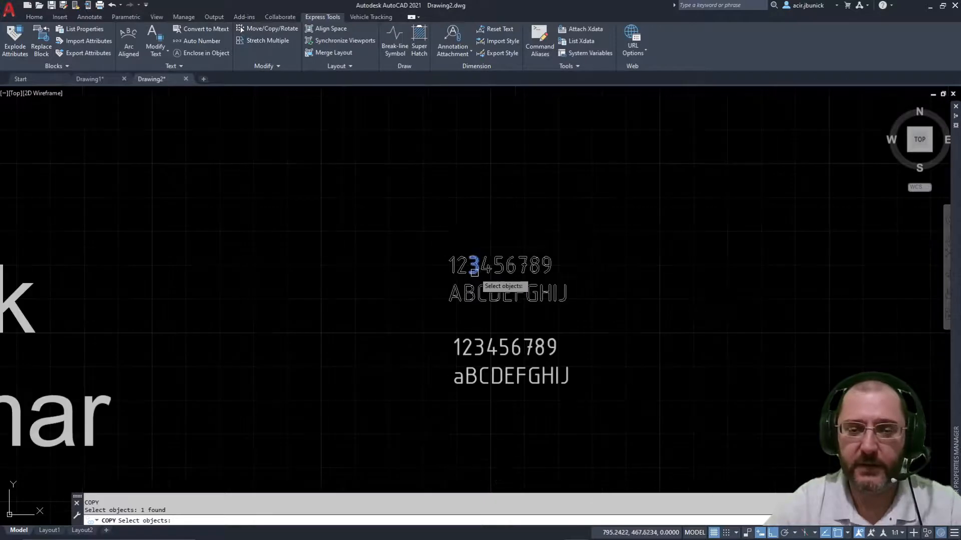
key("Return")
left_click(525, 232)
left_click(533, 130)
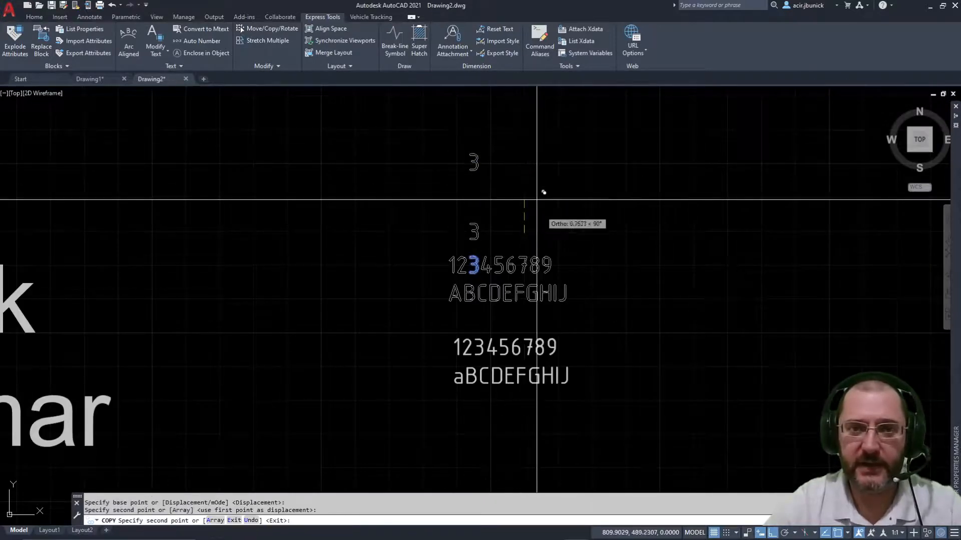
key("Escape")
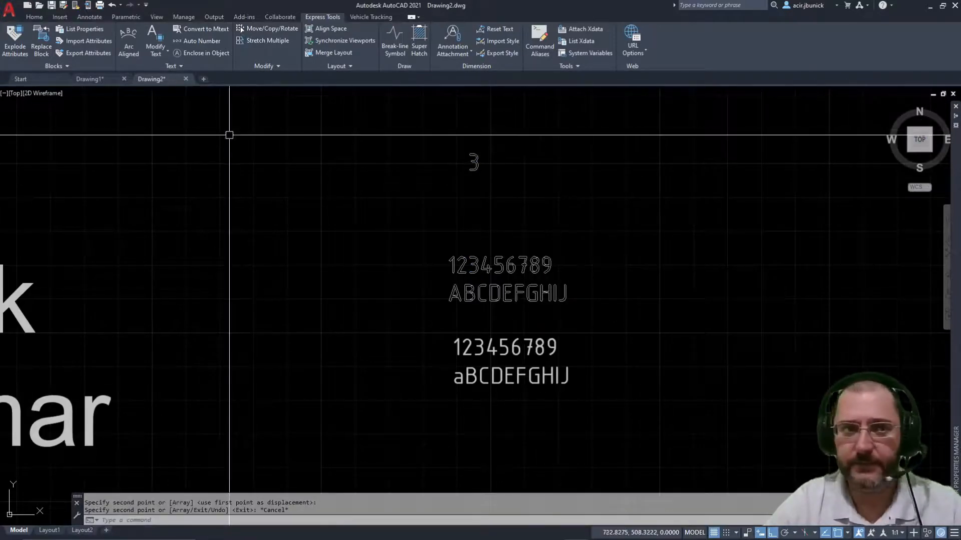
Step: Switch to the Conceptual visual style, orbit into 3D, and extrude the copied 3 outline
left_click(45, 94)
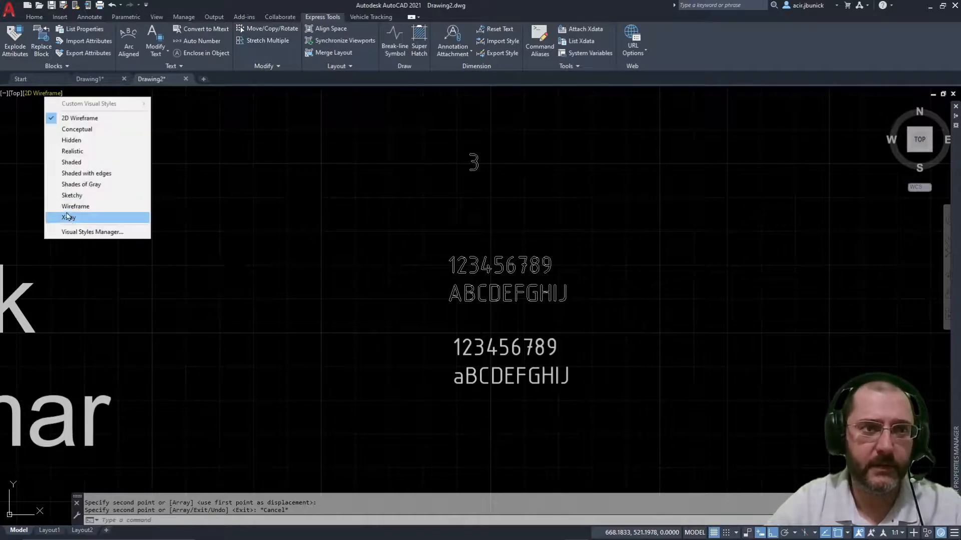
left_click(86, 131)
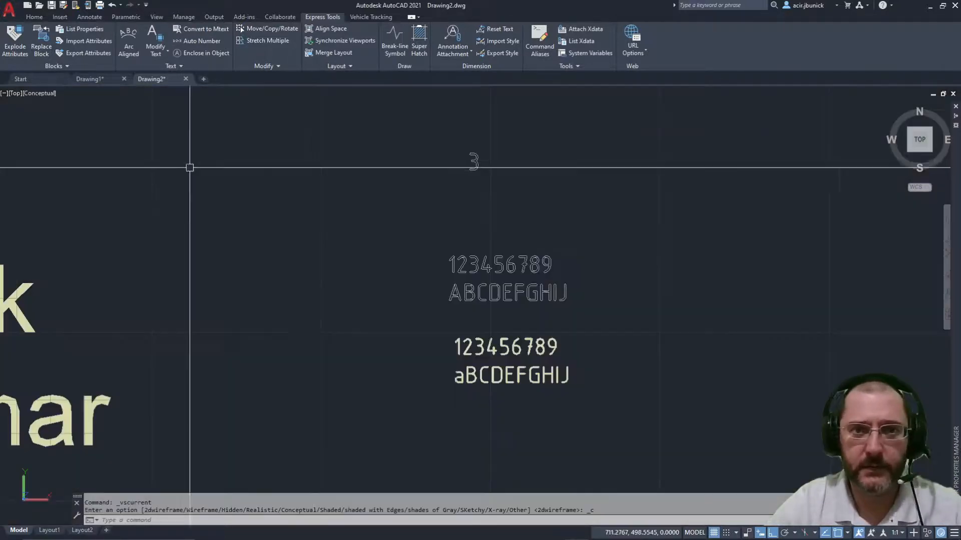
middle_click_drag(474, 184, 538, 226, "shift")
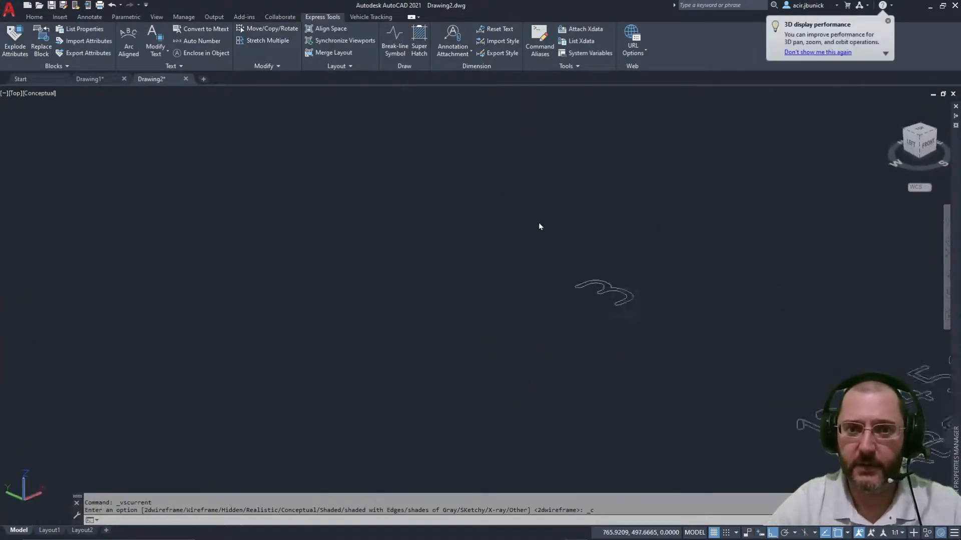
middle_click_drag(617, 265, 613, 260, "shift")
key("Escape")
key("Escape")
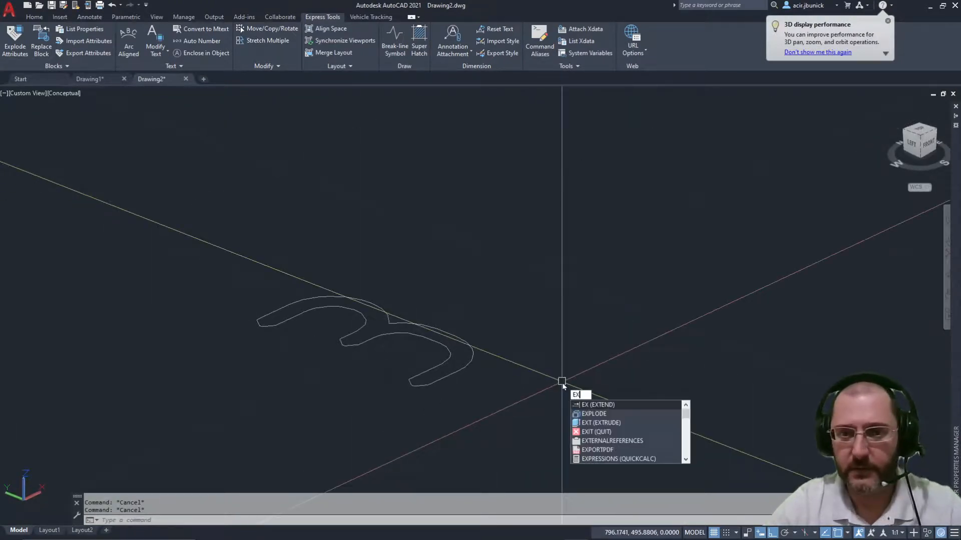
left_click(607, 424)
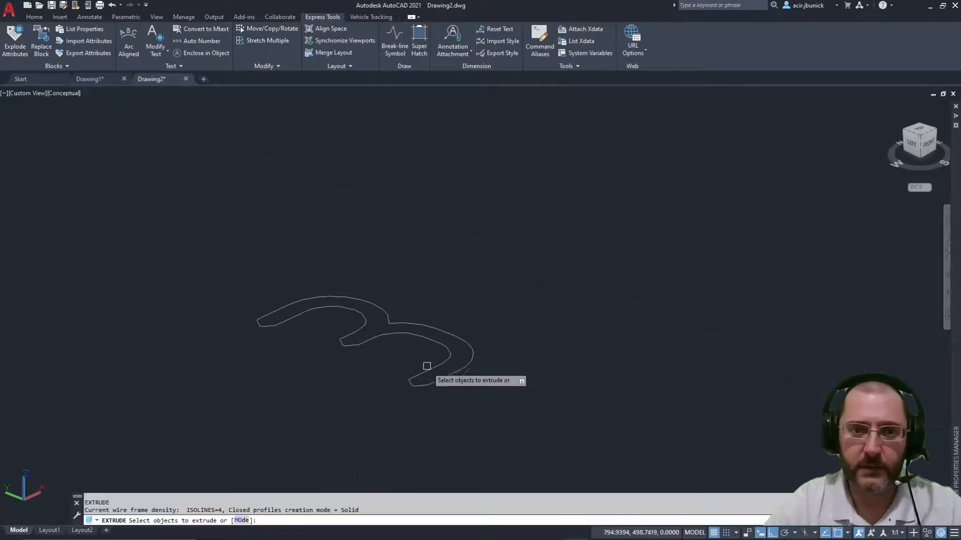
left_click(449, 380)
key("Return")
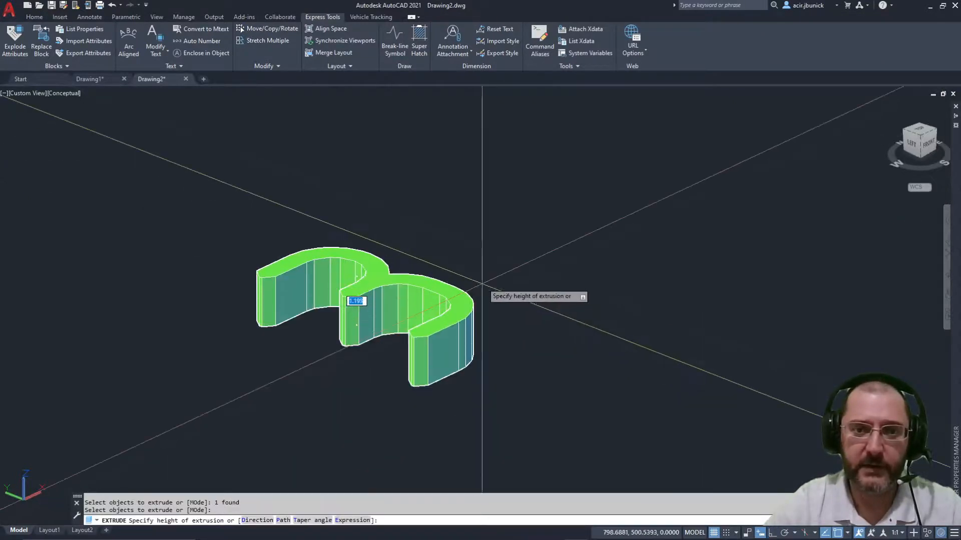
key("Escape")
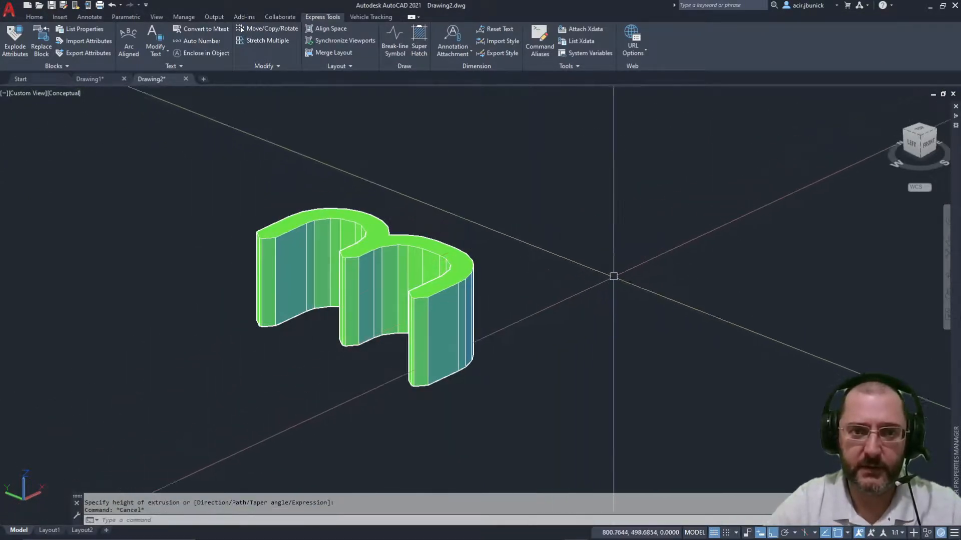
Step: Erase the extruded 3 solid and restore the 2D Wireframe visual style
scroll(618, 179, "down", 4)
middle_click_drag(618, 179, 628, 227, "shift")
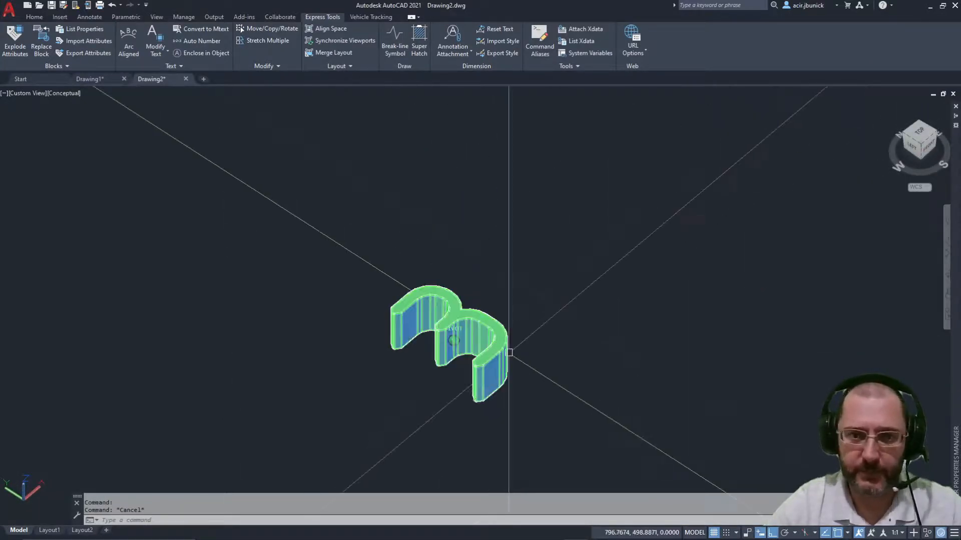
type("w")
key("Return")
key("Escape")
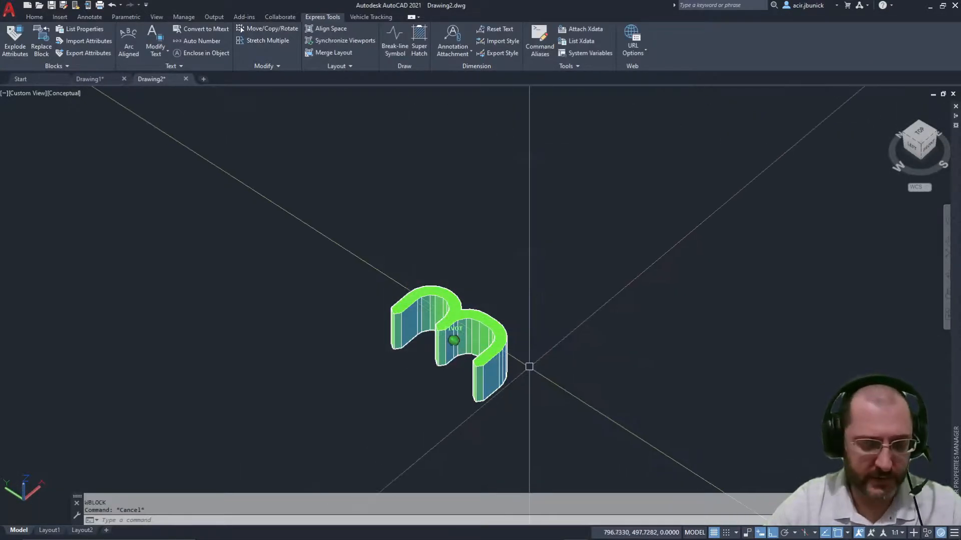
type("e")
key("Return")
left_click(526, 384)
left_click(454, 338)
key("Return")
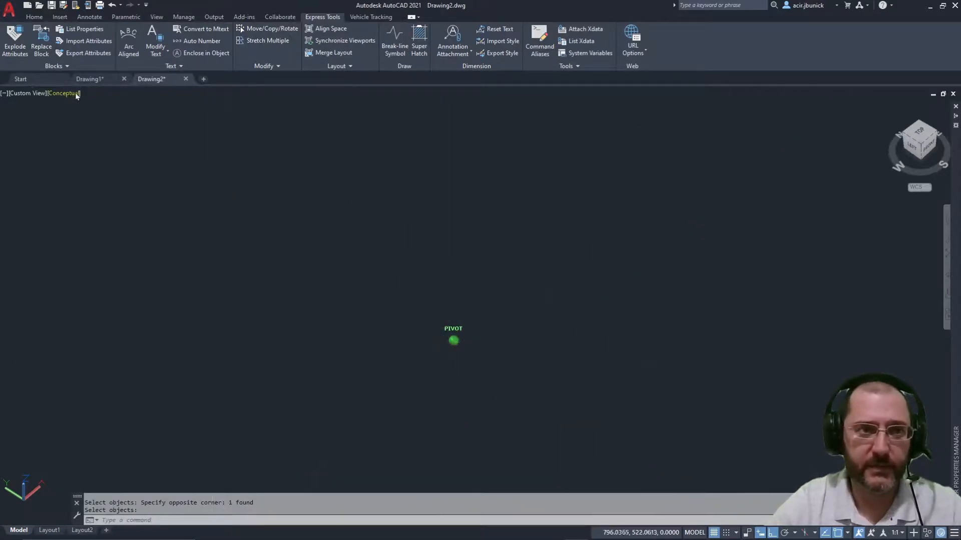
left_click(50, 93)
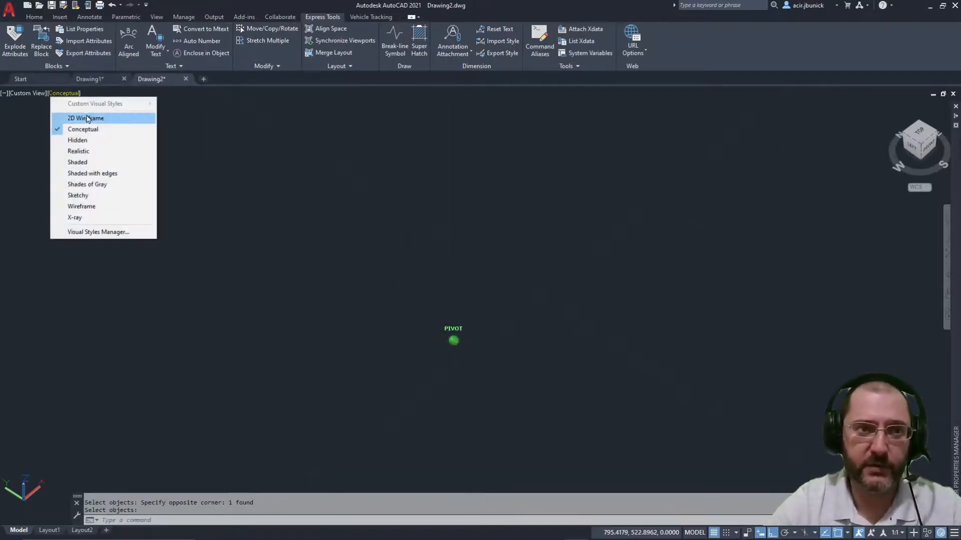
left_click(86, 118)
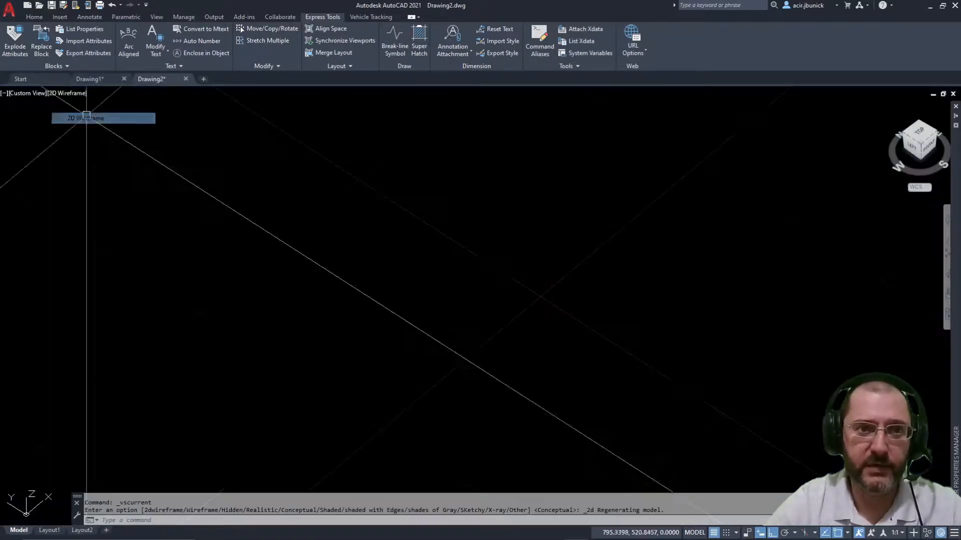
Step: Set the Top view, close Layer Properties, and rotate the view 90° so text reads horizontally
left_click(920, 131)
mouse_move(955, 120)
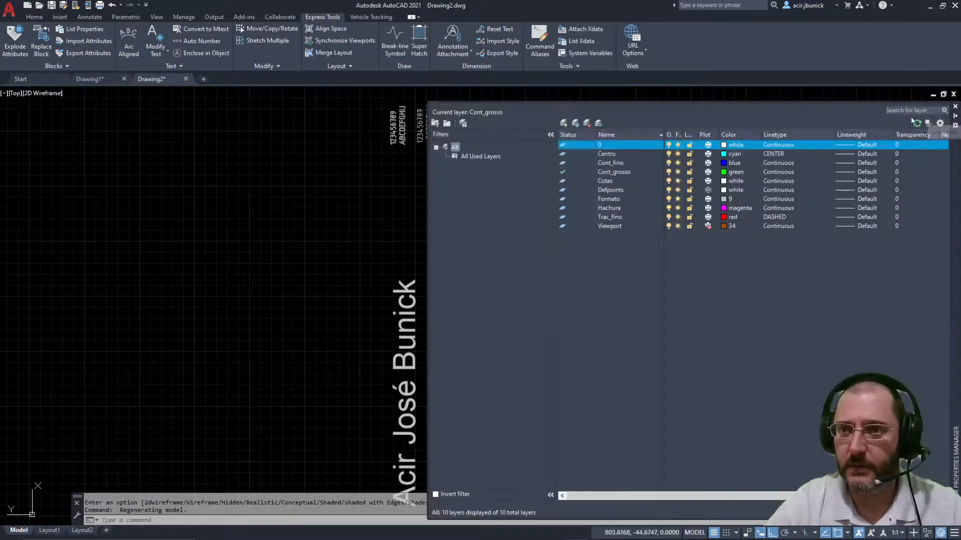
left_click(956, 107)
left_click(955, 117)
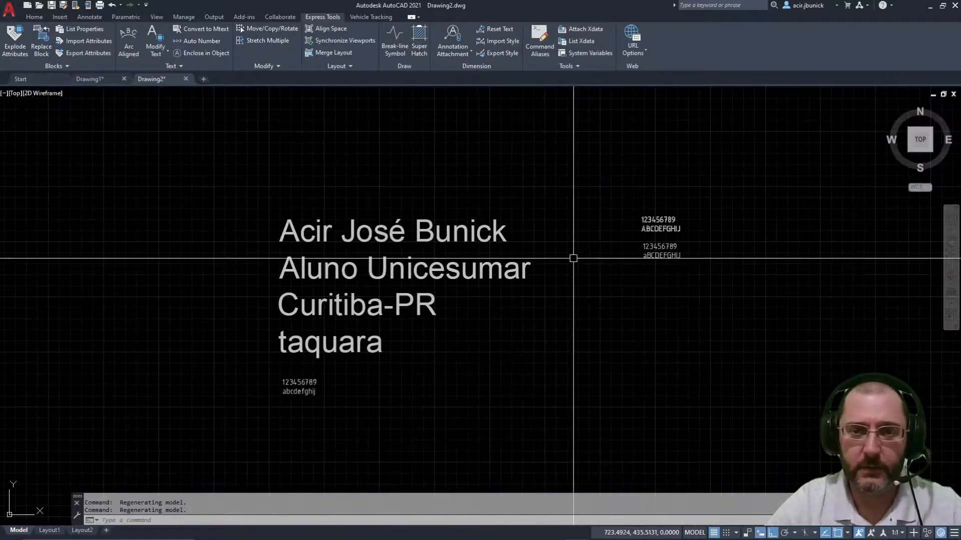
Step: Pan and zoom to frame the name text and both 123456789 / aBCDEFGHIJ sample blocks
middle_click_drag(573, 258, 276, 280)
scroll(324, 311, "up", 2)
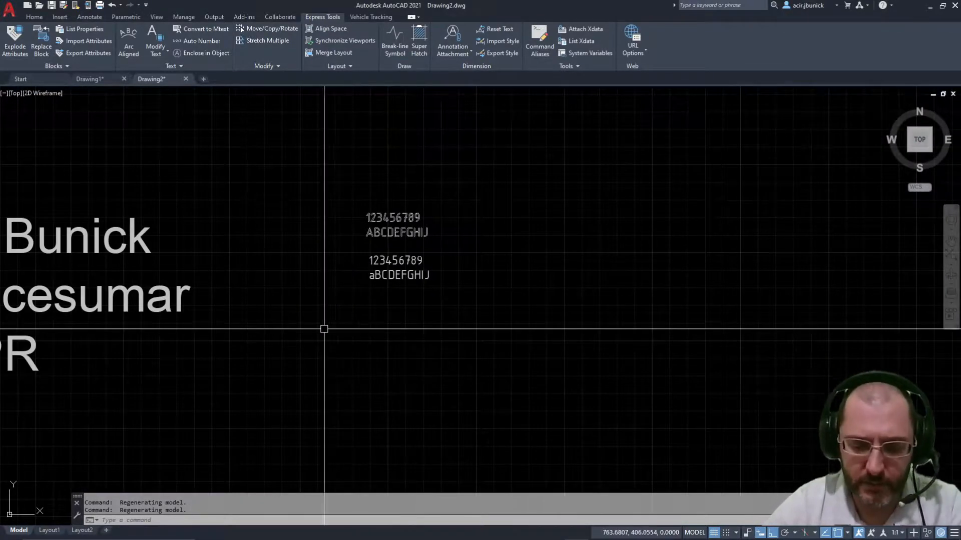
middle_click_drag(324, 328, 360, 313)
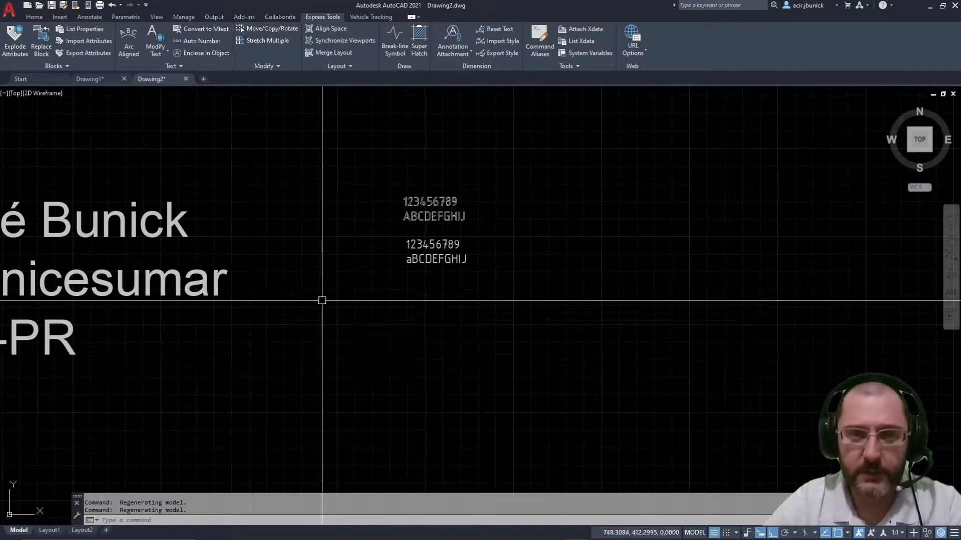
mouse_move(314, 185)
middle_mouse_down()
mouse_move(615, 198)
mouse_move(608, 193)
middle_mouse_up()
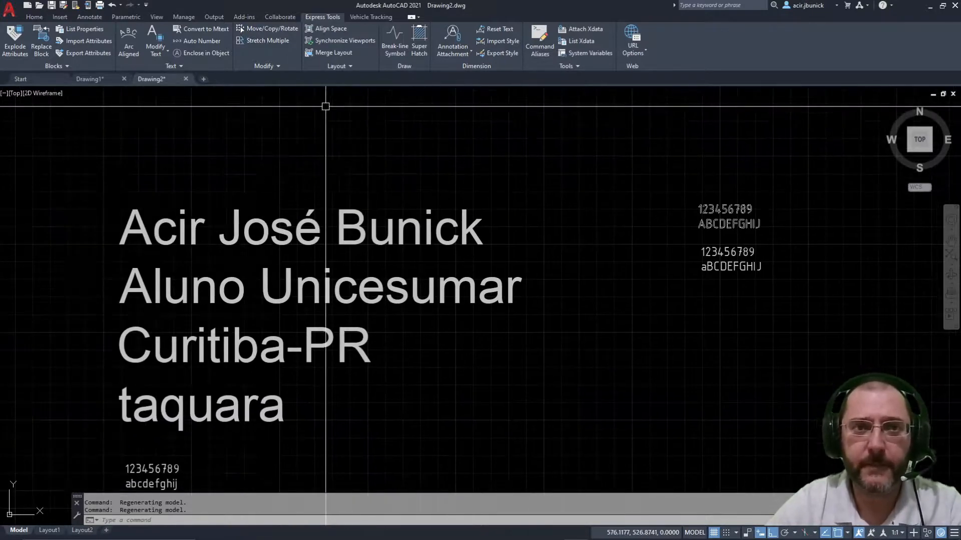
left_click(182, 66)
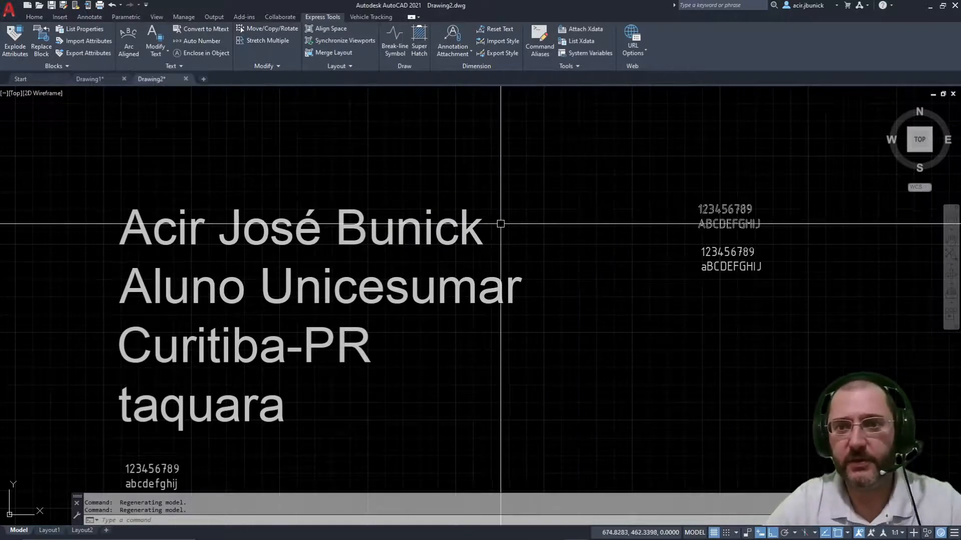
left_click(738, 257)
key("Escape")
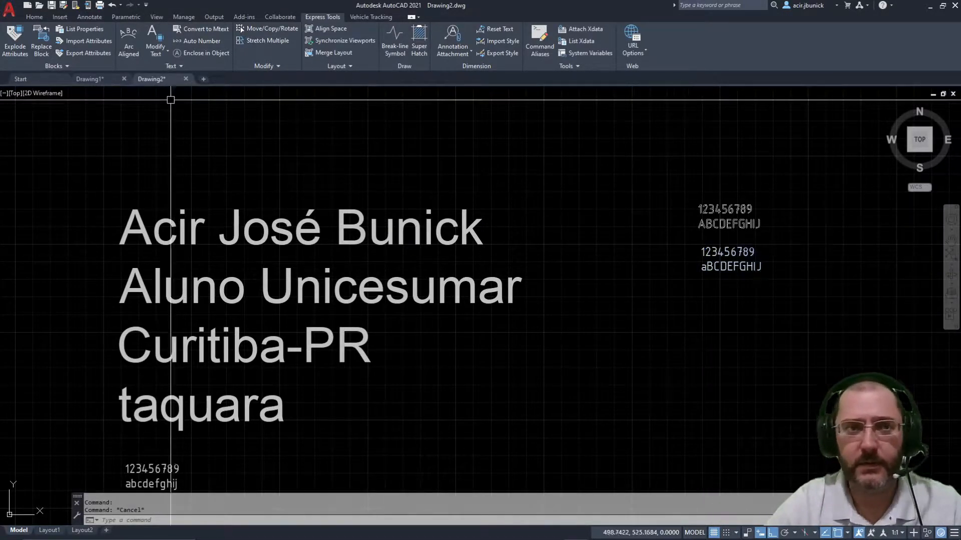
scroll(274, 144, "down", 4)
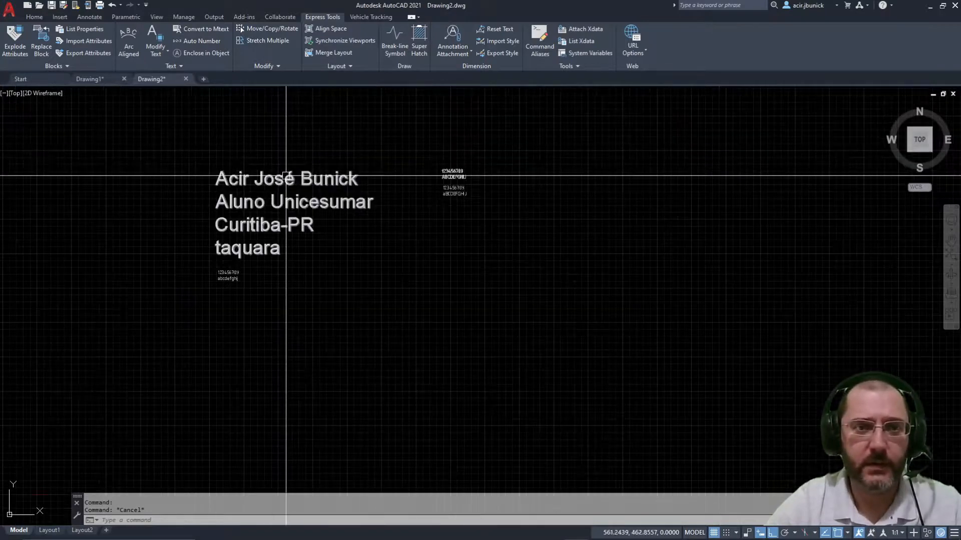
scroll(251, 114, "up", 4)
mouse_move(253, 114)
middle_mouse_down()
mouse_move(172, 80)
mouse_move(107, 69)
middle_mouse_up()
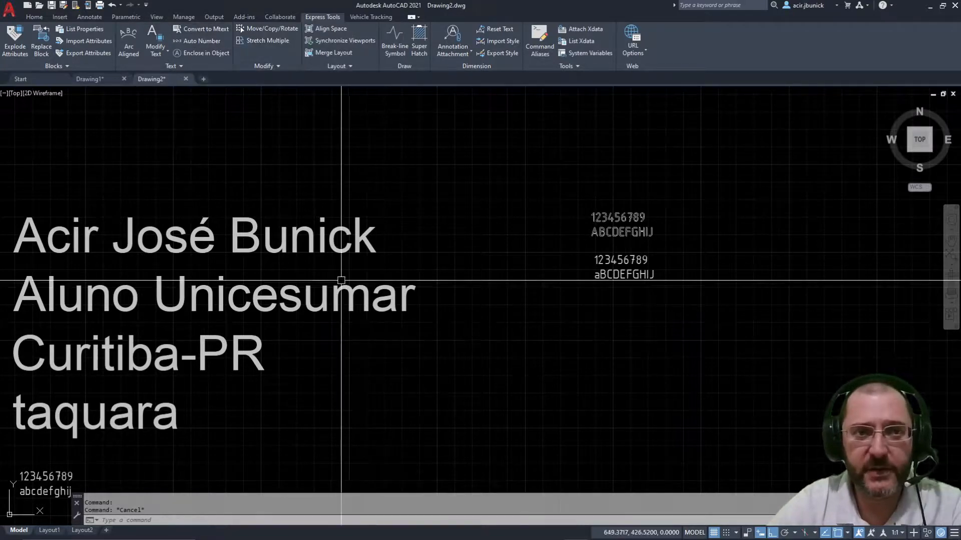
Step: Combine the lower sample text pair into one multiline text object
left_click(187, 28)
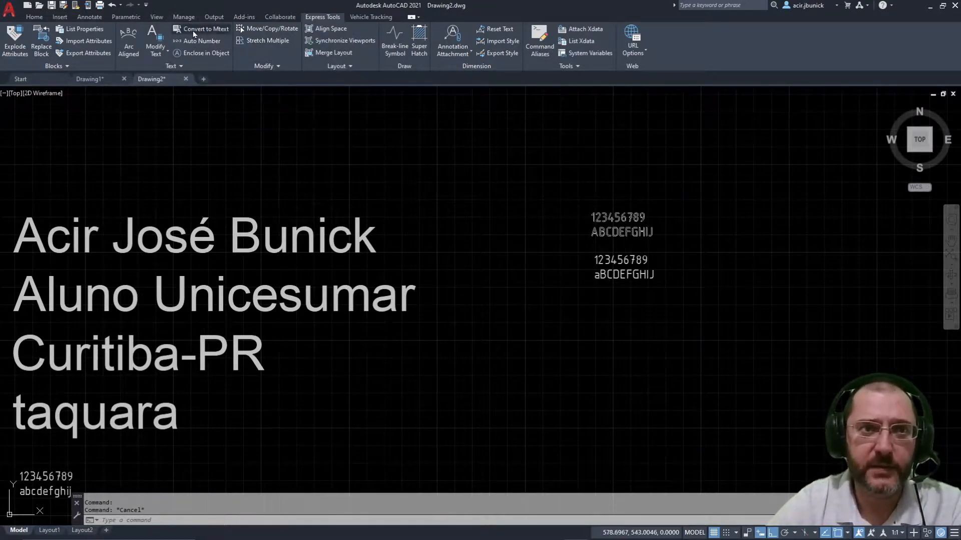
left_click(738, 324)
left_click(534, 155)
key("Return")
left_click(622, 262)
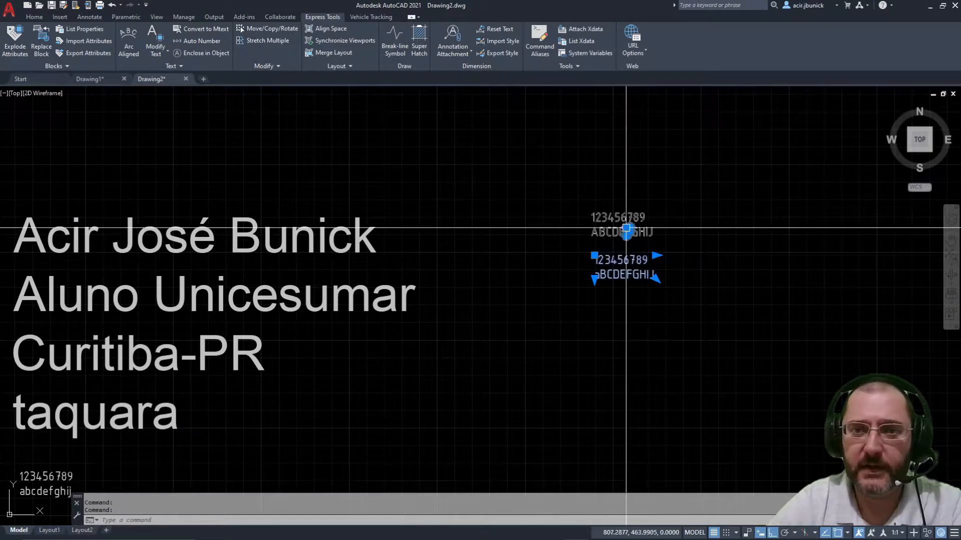
key("Escape")
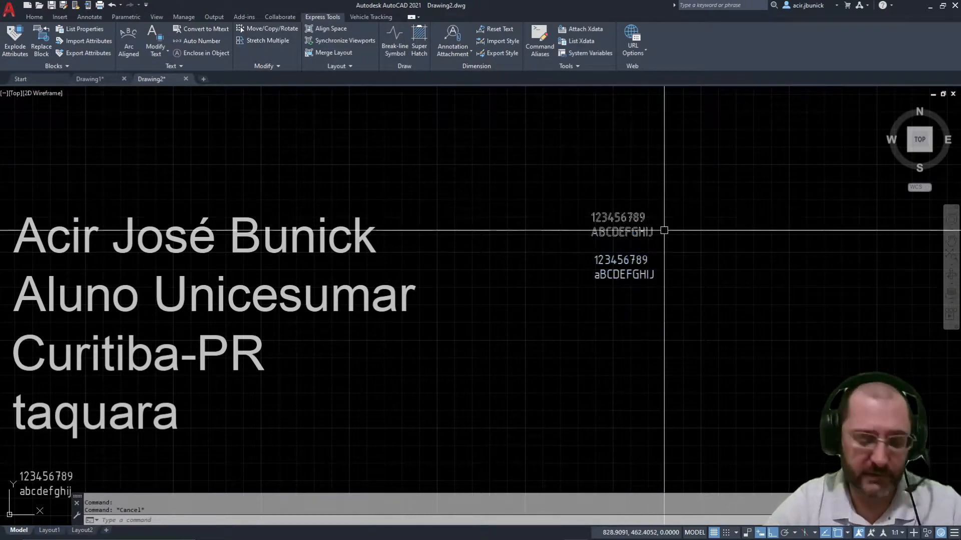
Step: Erase the upper sample text pair
key("Return")
left_click(586, 242)
left_click(684, 167)
key("Return")
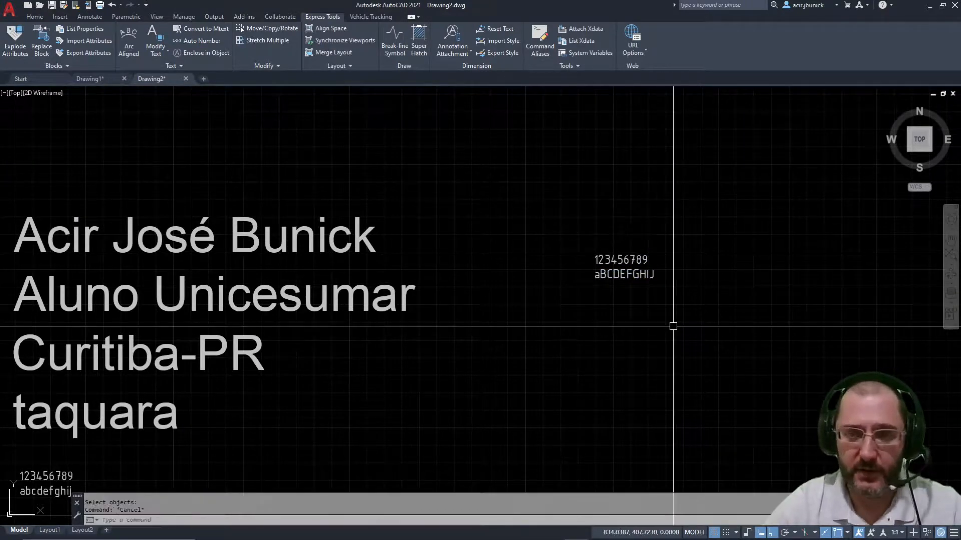
Step: Erase the large circle from the drawing
type("c")
key("Return")
left_click(713, 366)
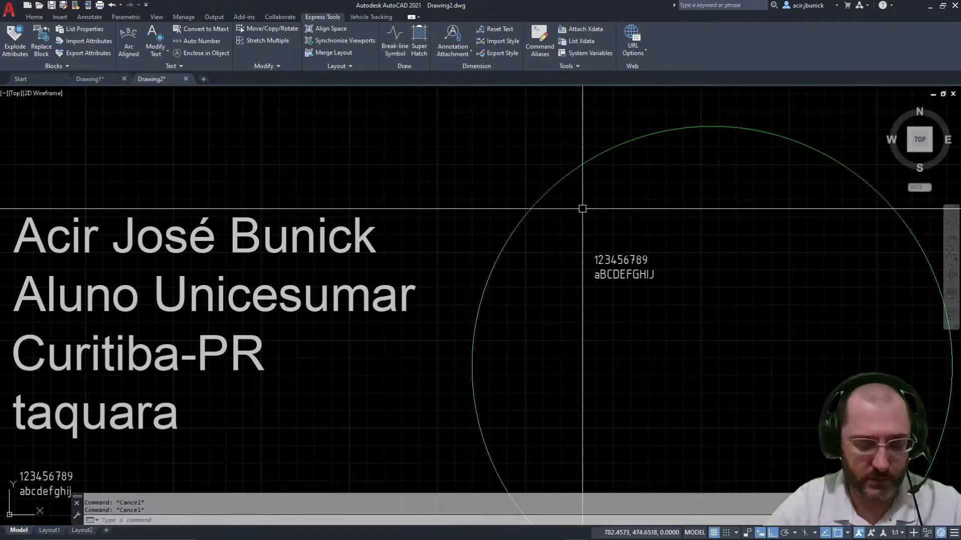
key("Return")
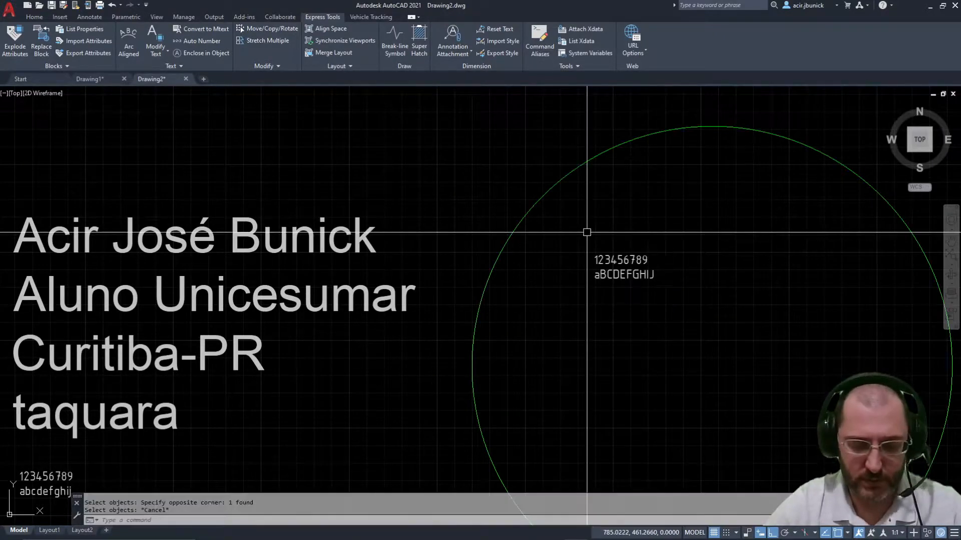
key("Escape")
type("e")
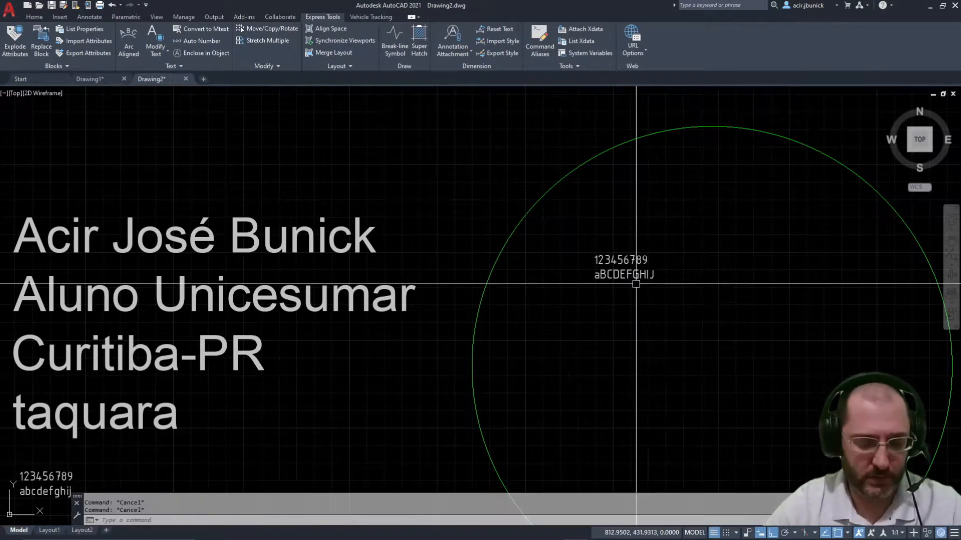
key("Return")
left_click(605, 208)
left_click(440, 96)
key("Return")
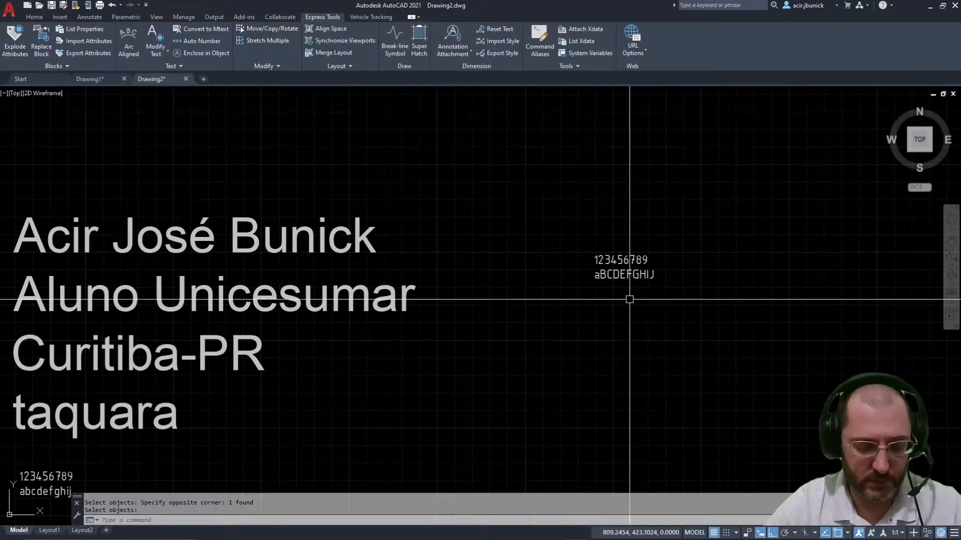
Step: Copy the 123456789 / aBCDEFGHIJ text pair directly below the original
left_click(677, 333)
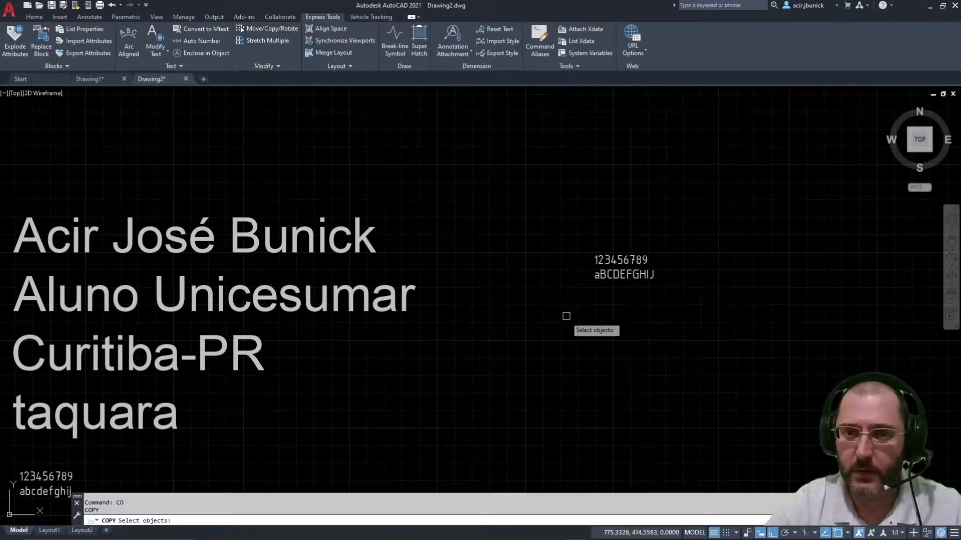
left_click(566, 315)
left_click(682, 246)
key("Return")
left_click(723, 281)
left_click(722, 315)
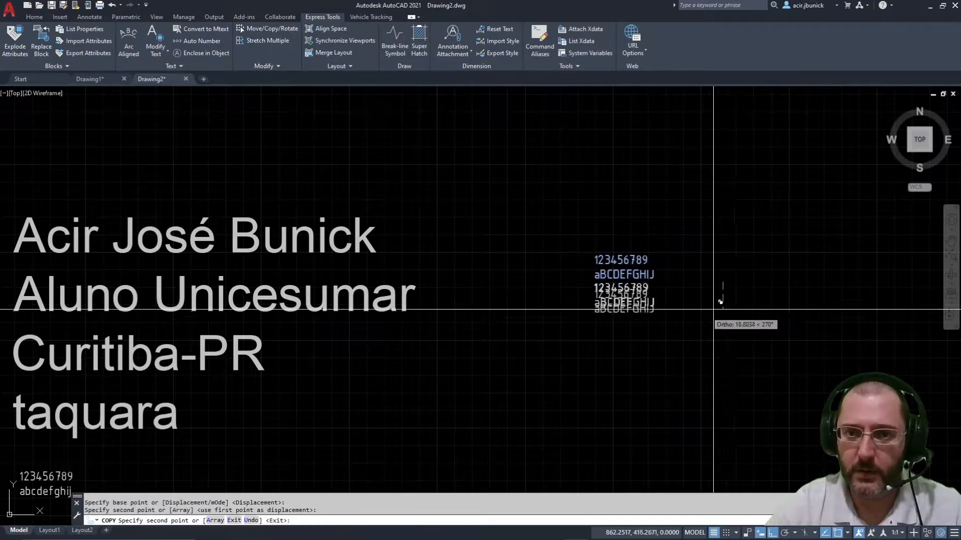
key("Escape")
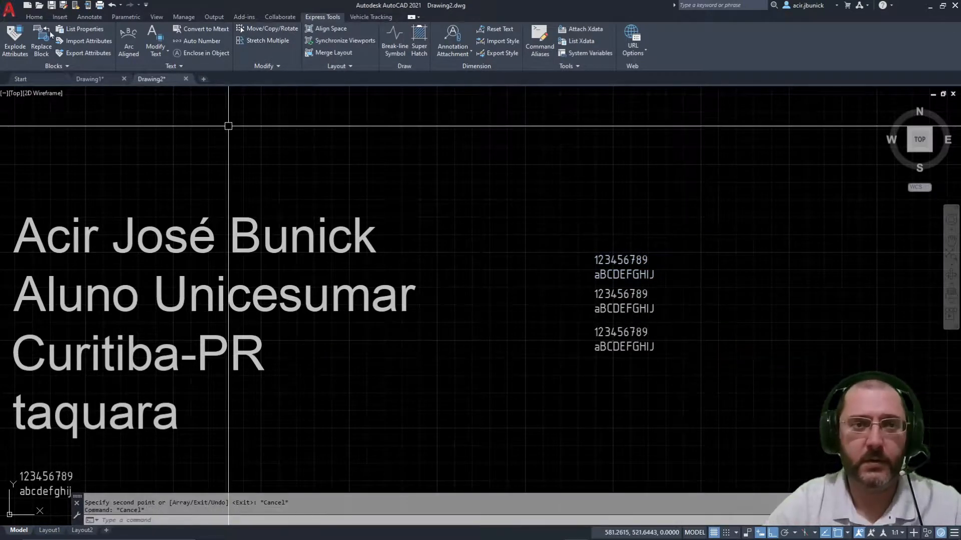
Step: Merge the stacked text with Convert to Mtext, then undo the merge
left_click(200, 27)
left_click(722, 407)
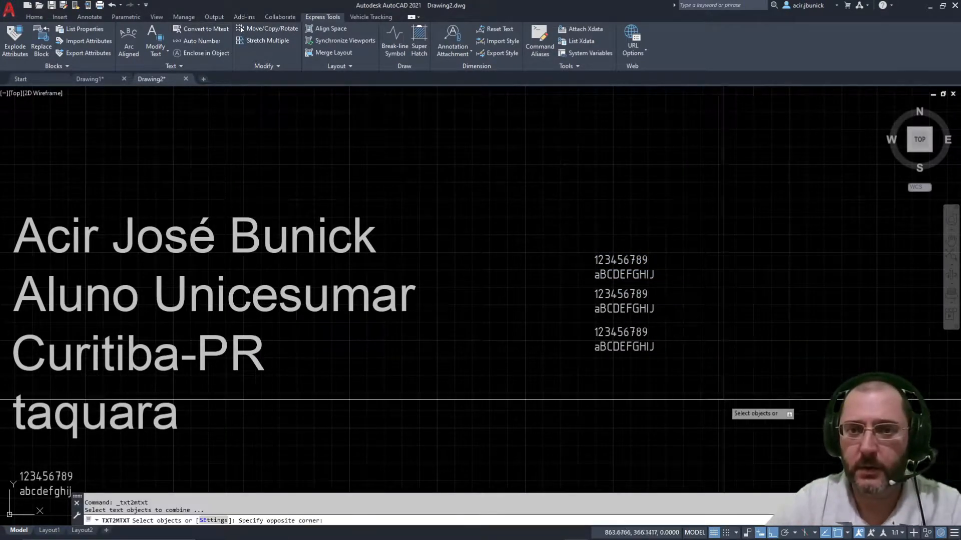
left_click(495, 197)
key("Return")
left_click(616, 294)
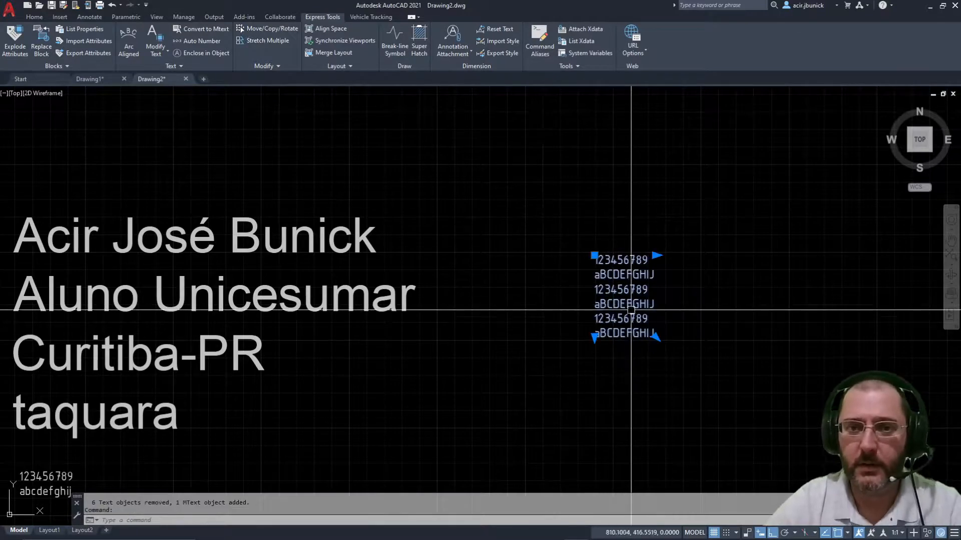
scroll(622, 285, "down", 4)
scroll(636, 288, "up", 2)
scroll(635, 288, "up", 4)
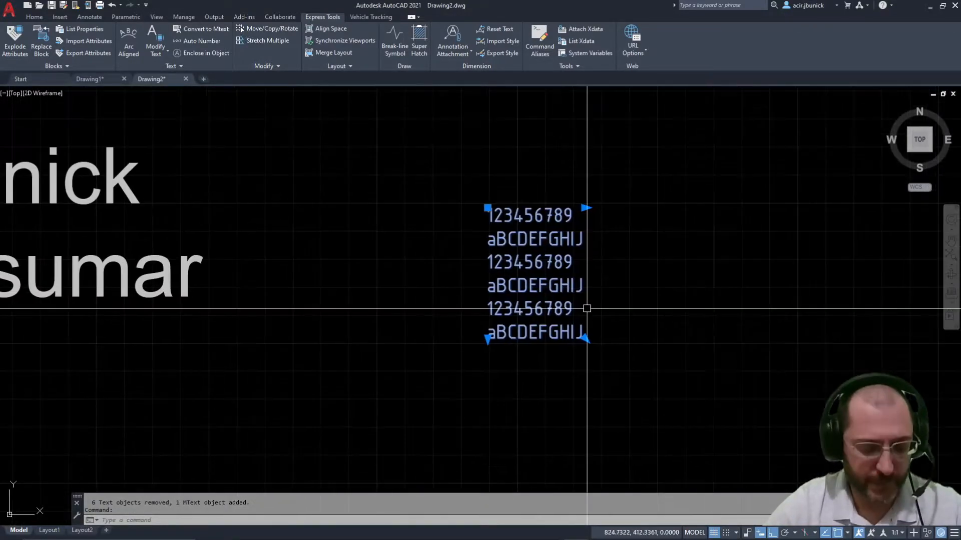
key("ctrl+z")
Step: Check the three stacked text pairs, center them in view, and start Auto Number
left_click(635, 269)
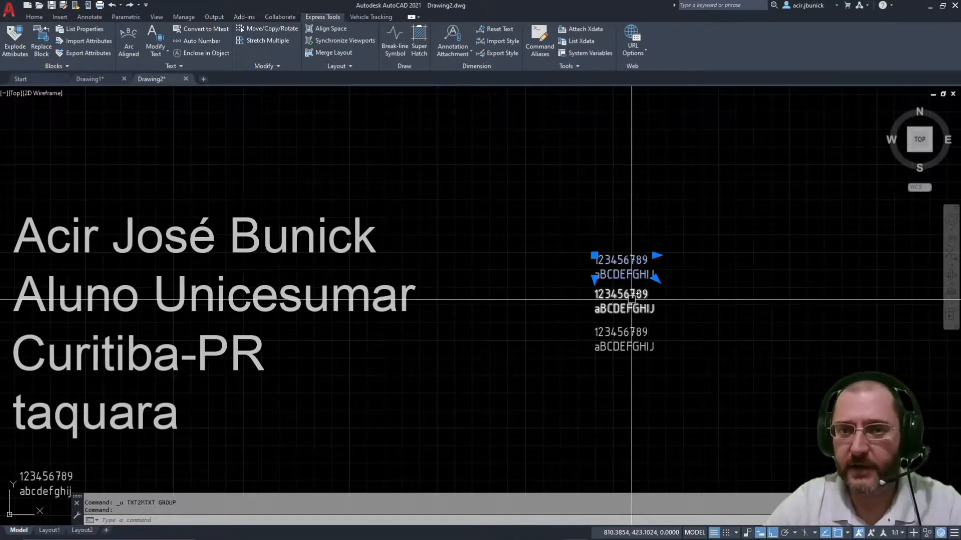
left_click(632, 298)
left_click(628, 333)
key("Escape")
key("Escape")
left_click(737, 389)
left_click(523, 201)
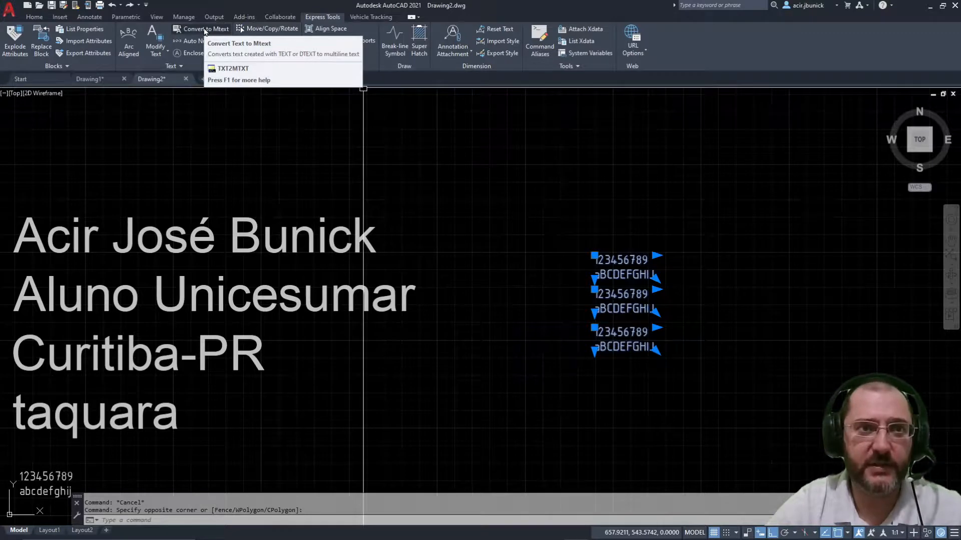
key("Escape")
key("Escape")
scroll(592, 315, "up", 5)
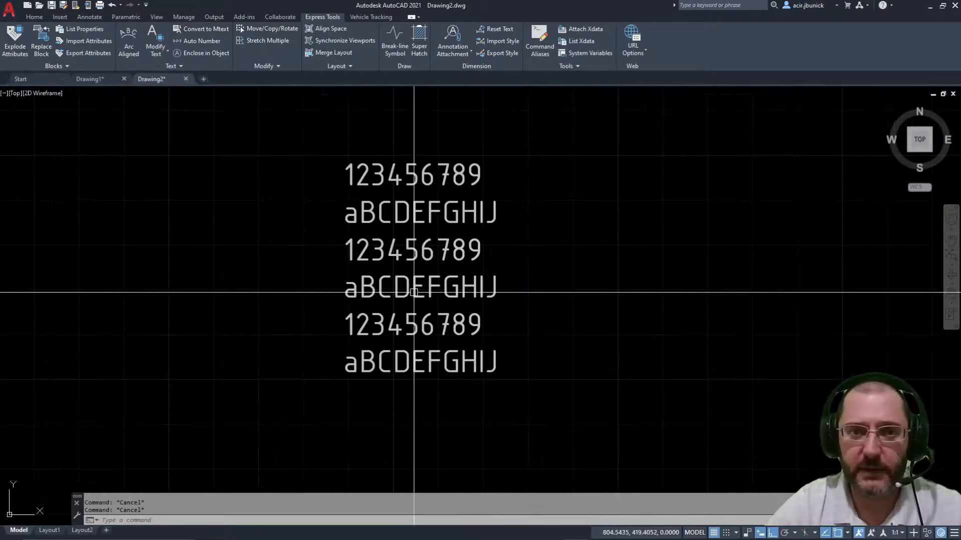
middle_click_drag(414, 292, 520, 336)
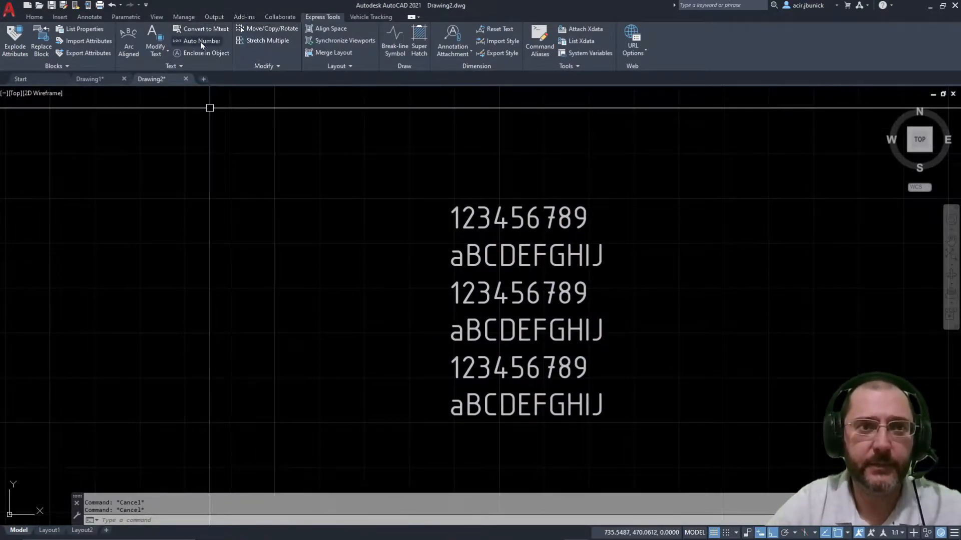
left_click(201, 42)
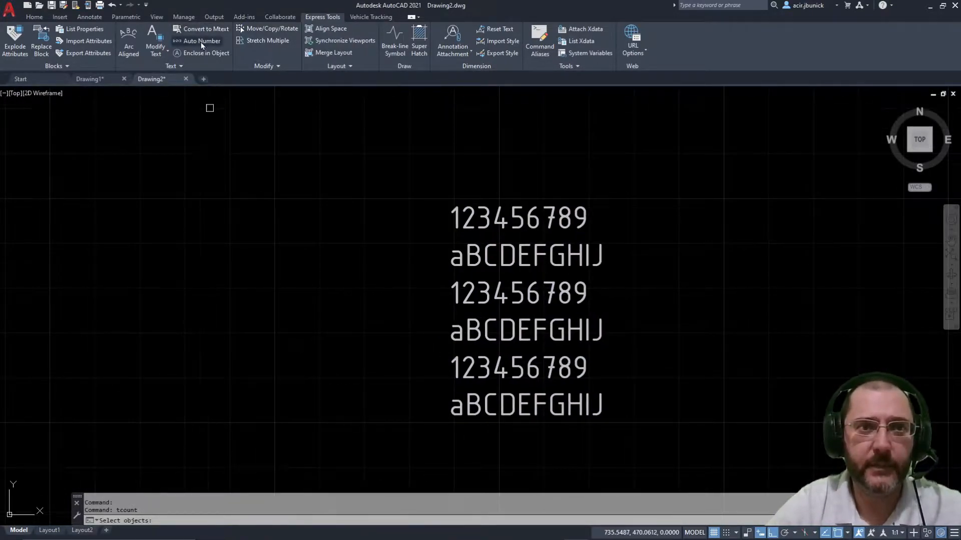
left_click(502, 224)
key("Return")
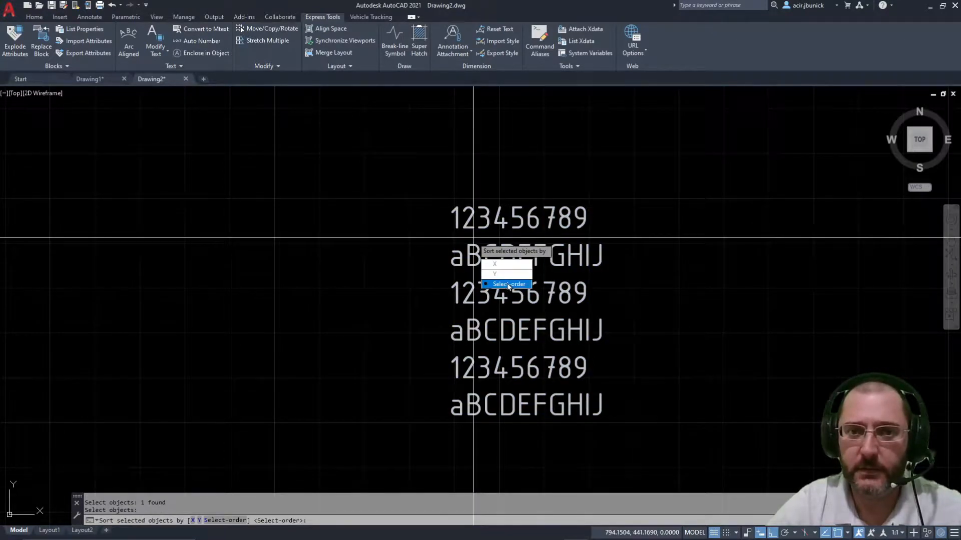
left_click(508, 284)
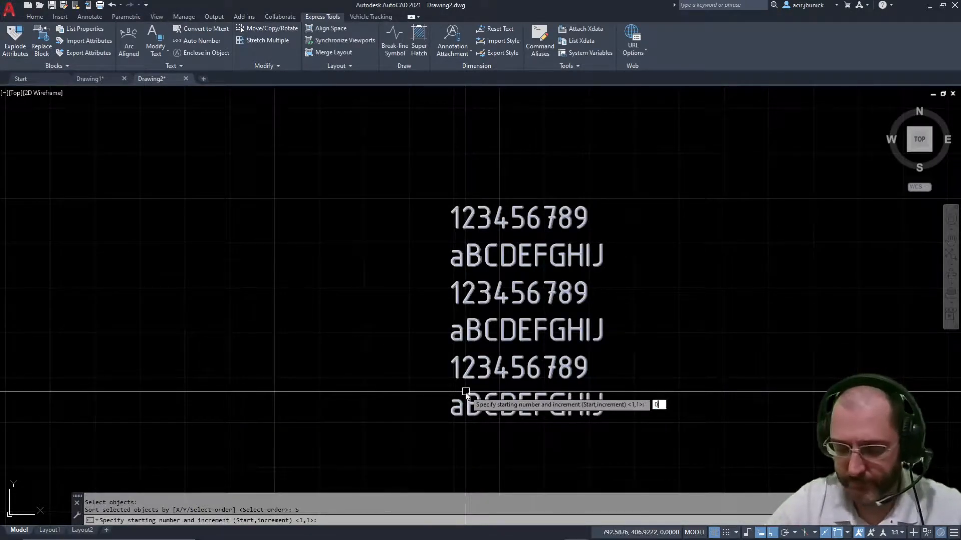
key("Return")
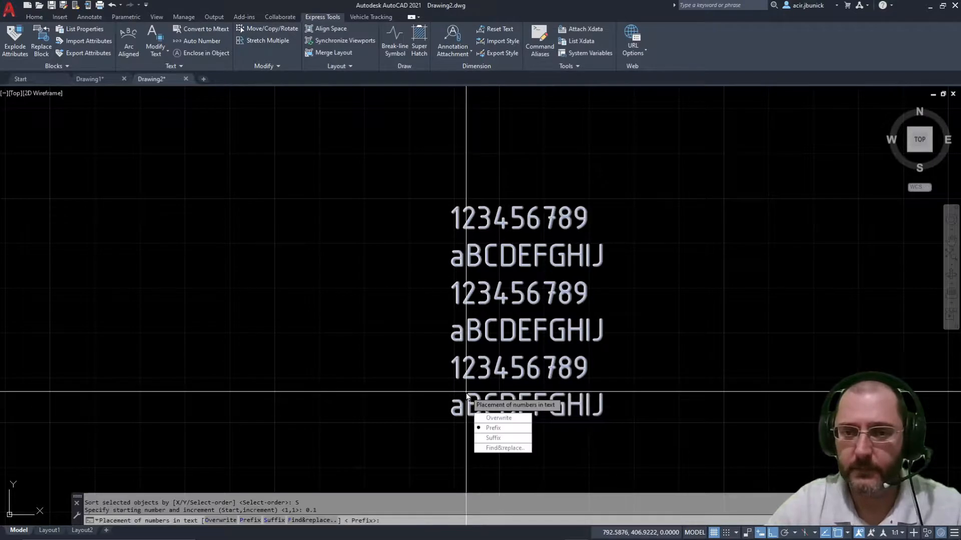
key("Return")
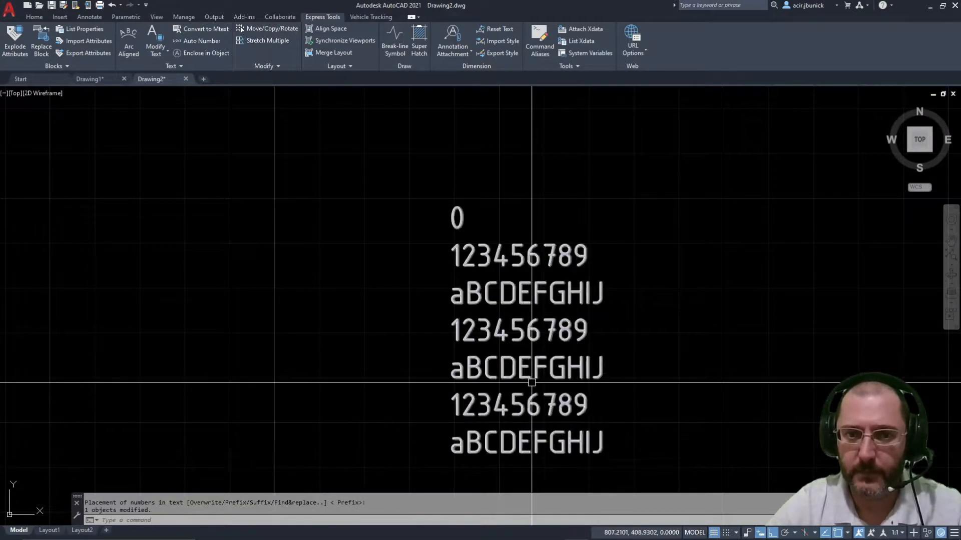
key("ctrl+z")
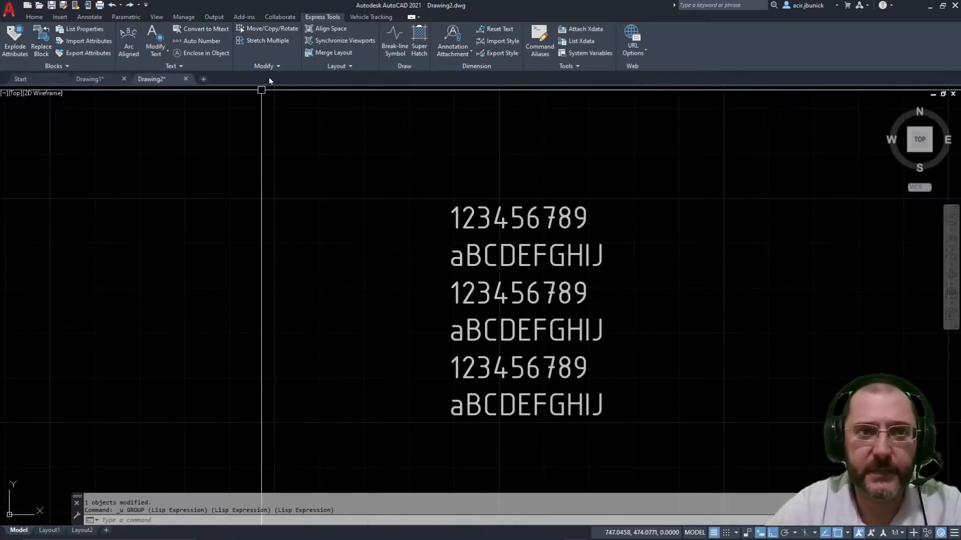
Step: Enclose the six-line multiline text in a variable circle using the default 0.35 offset factor
left_click(590, 213)
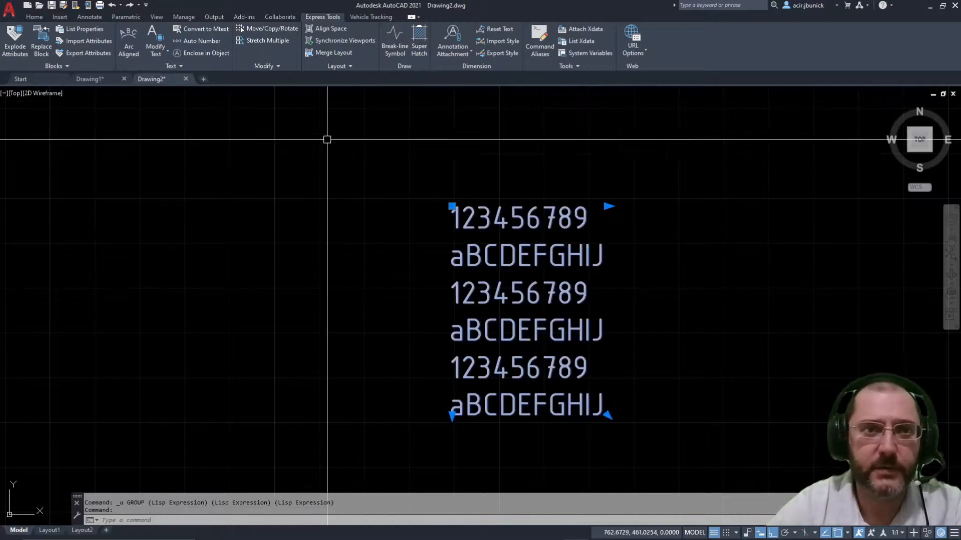
left_click(196, 54)
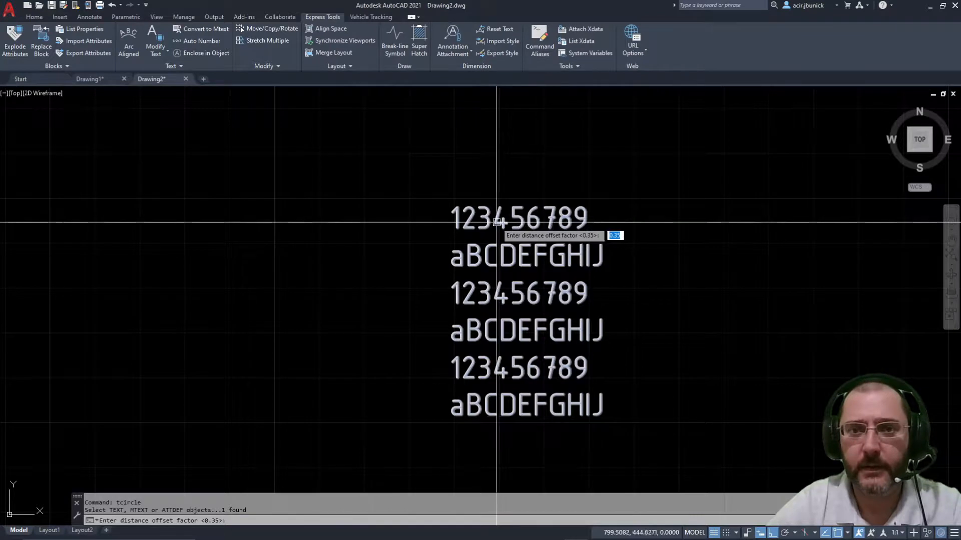
key("Return")
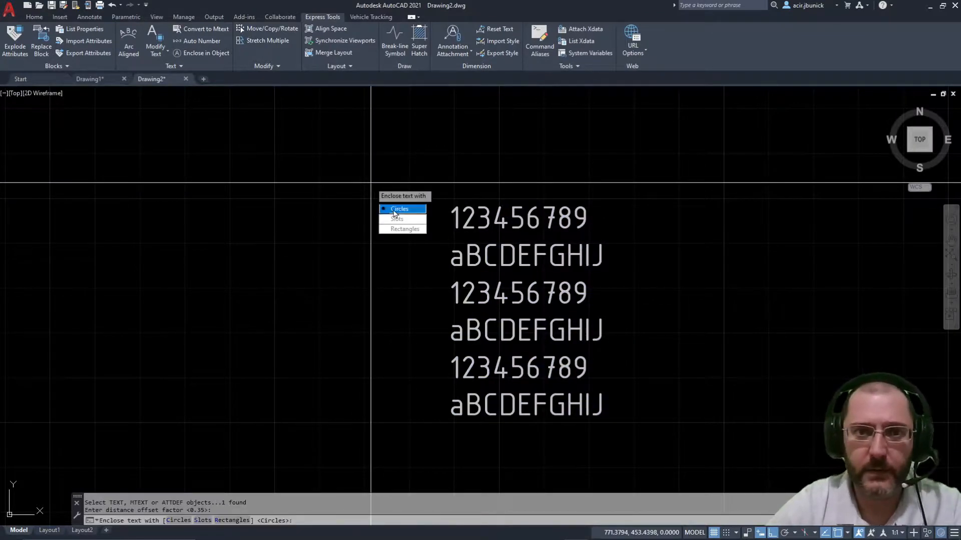
left_click(402, 212)
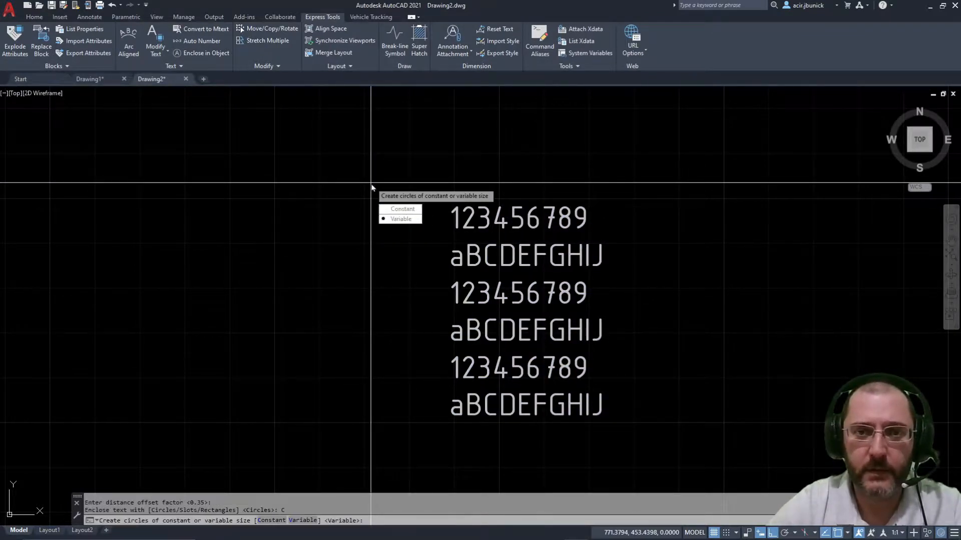
left_click(406, 219)
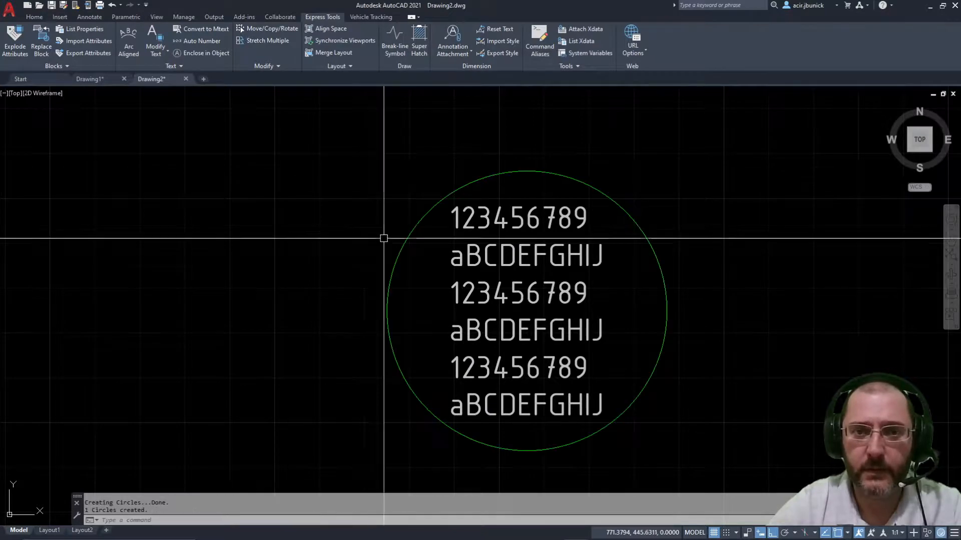
scroll(506, 259, "down", 5)
type("e")
key("Return")
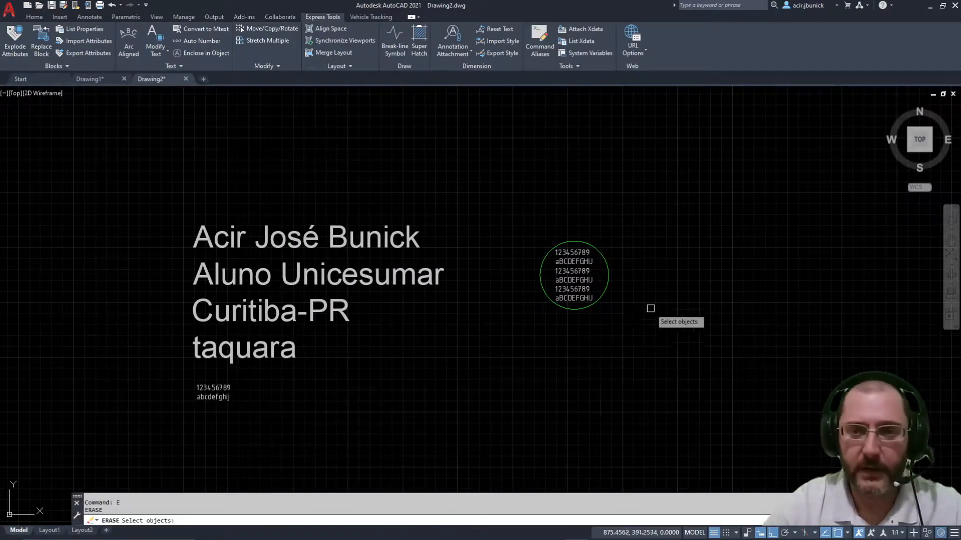
Step: Erase the enclosing circle and the dimmed uppercase text block
left_click(640, 301)
left_click(600, 261)
key("Return")
mouse_move(568, 218)
middle_mouse_down()
mouse_move(545, 195)
mouse_move(330, 219)
middle_mouse_up()
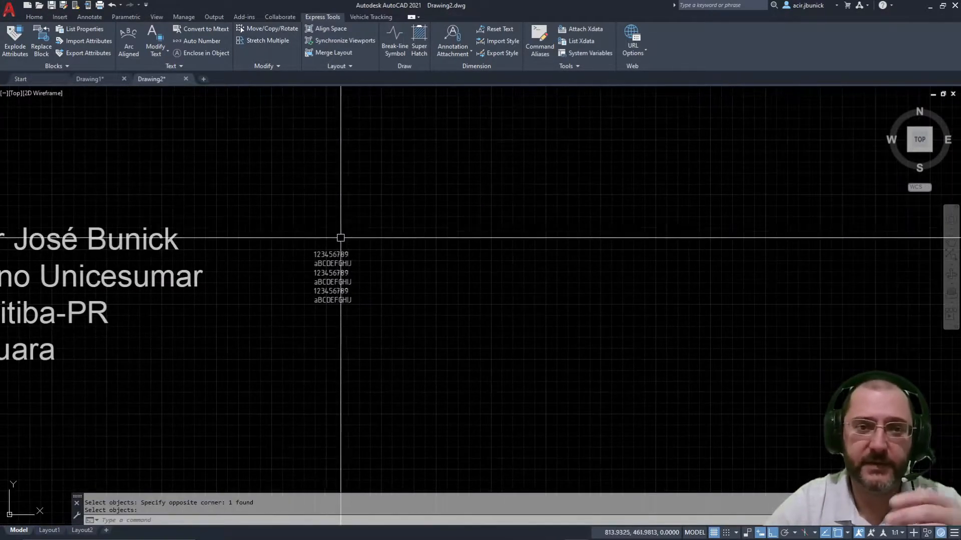
scroll(348, 252, "up", 2)
middle_click_drag(350, 252, 550, 227)
scroll(512, 256, "down", 6)
scroll(512, 255, "up", 6)
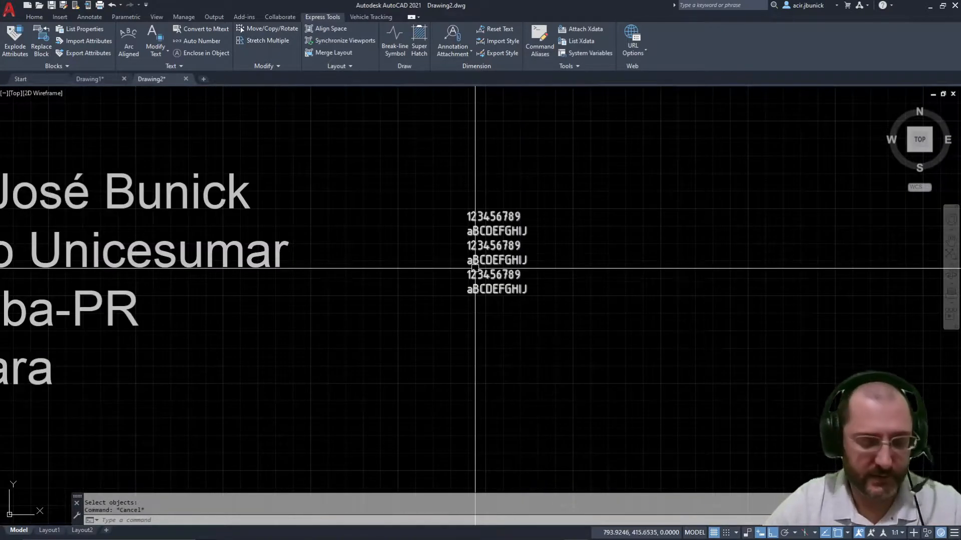
type("e")
key("Return")
key("Return")
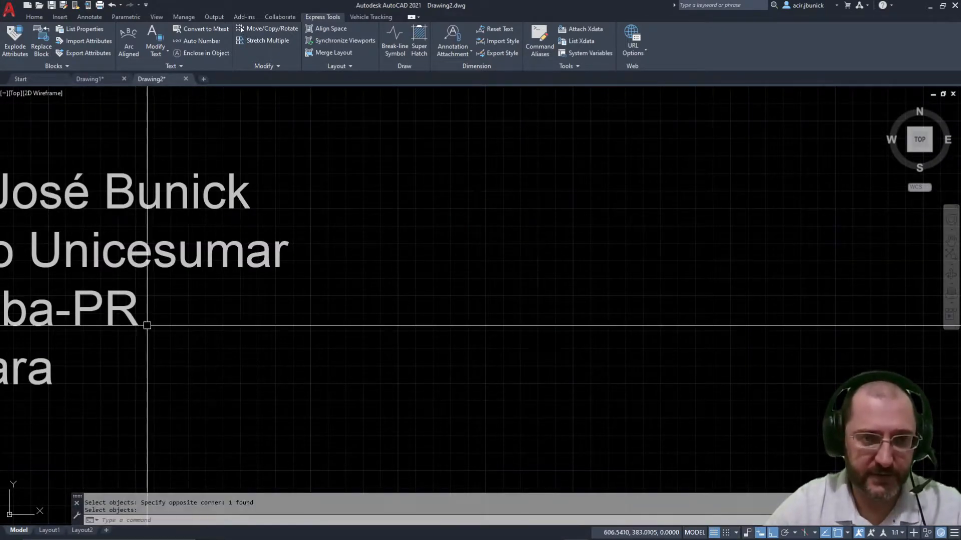
middle_click_drag(146, 326, 357, 267)
type("c")
Step: Copy the small 123456789 / abcdefghij text up and to the right with Ortho off
key("Return")
left_click(177, 410)
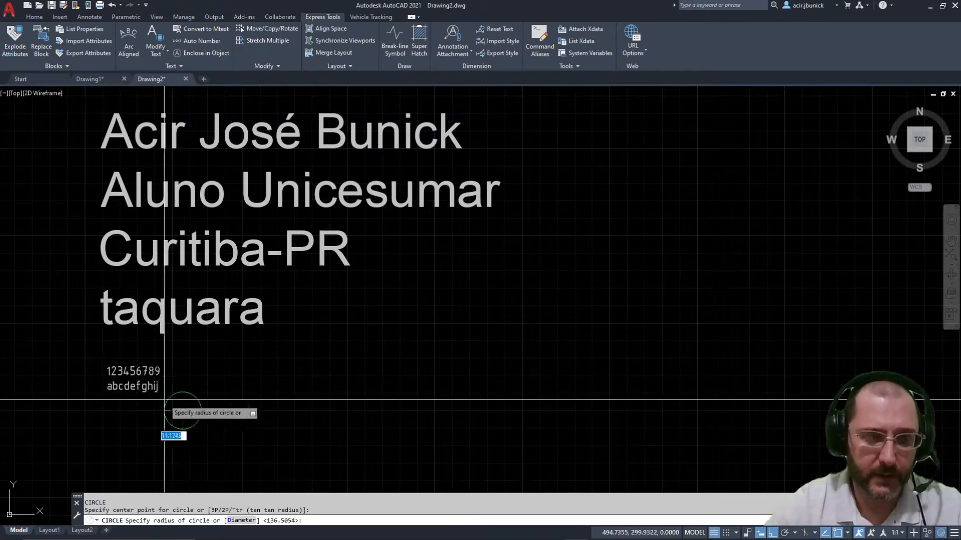
key("Escape")
key("Escape")
type("co")
key("Return")
left_click(144, 386)
key("Return")
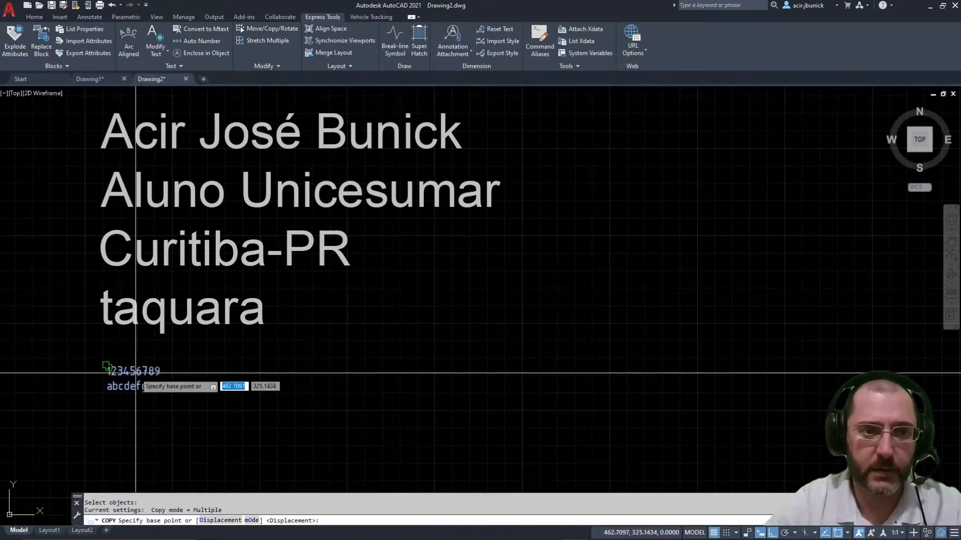
left_click(136, 373)
key("F8")
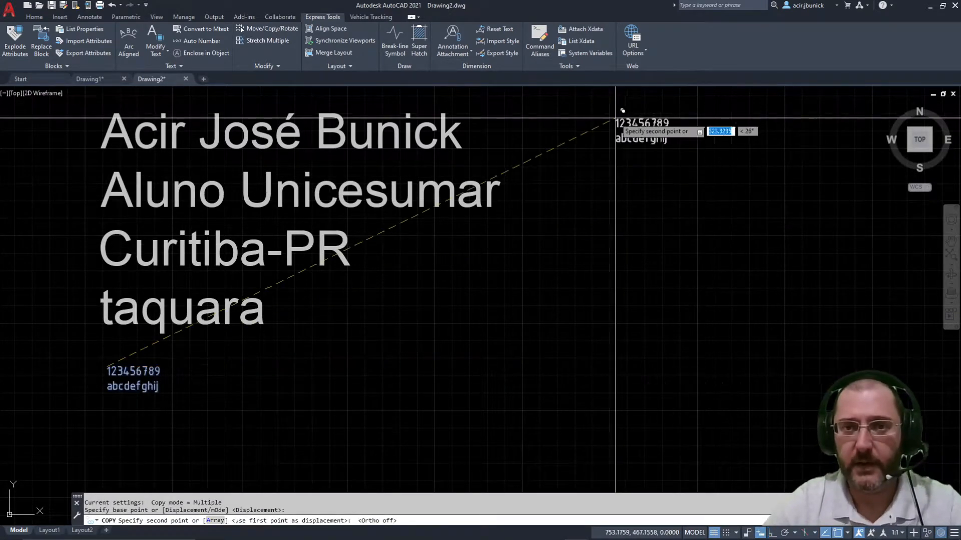
left_click(645, 126)
middle_click_drag(587, 155, 472, 322)
key("Escape")
key("Escape")
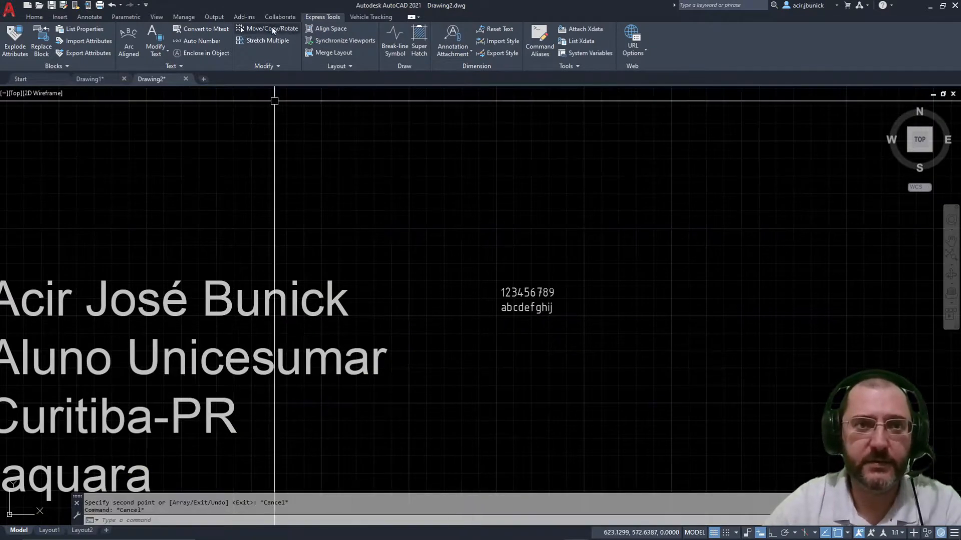
left_click(197, 53)
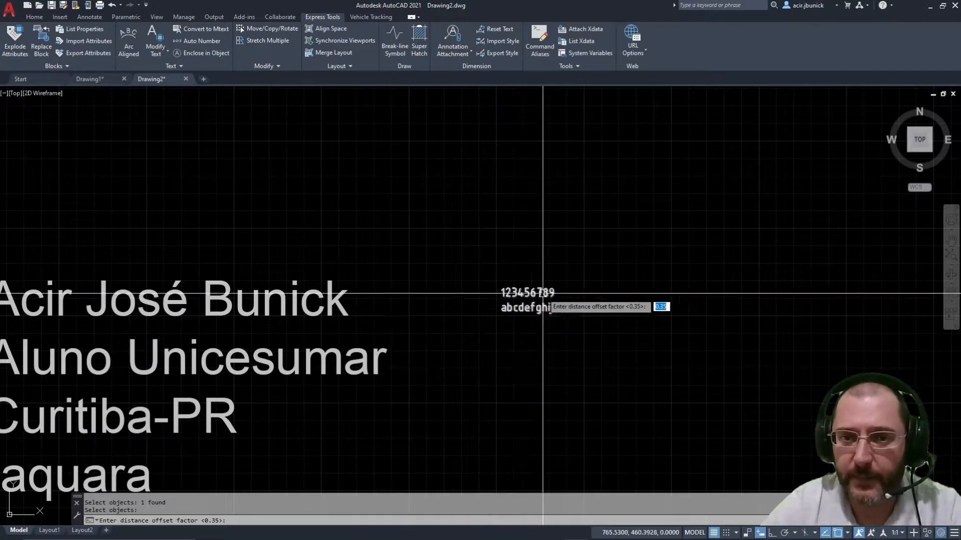
Step: Choose Slots with Variable sizing to wrap the copied 123456789 / abcdefghij text
scroll(501, 294, "up", 2)
scroll(501, 294, "up", 2)
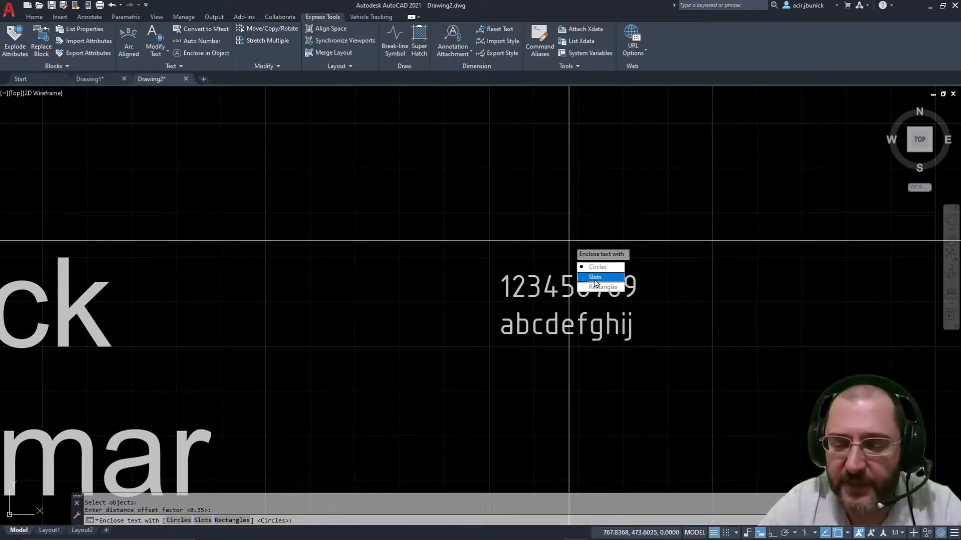
left_click(595, 280)
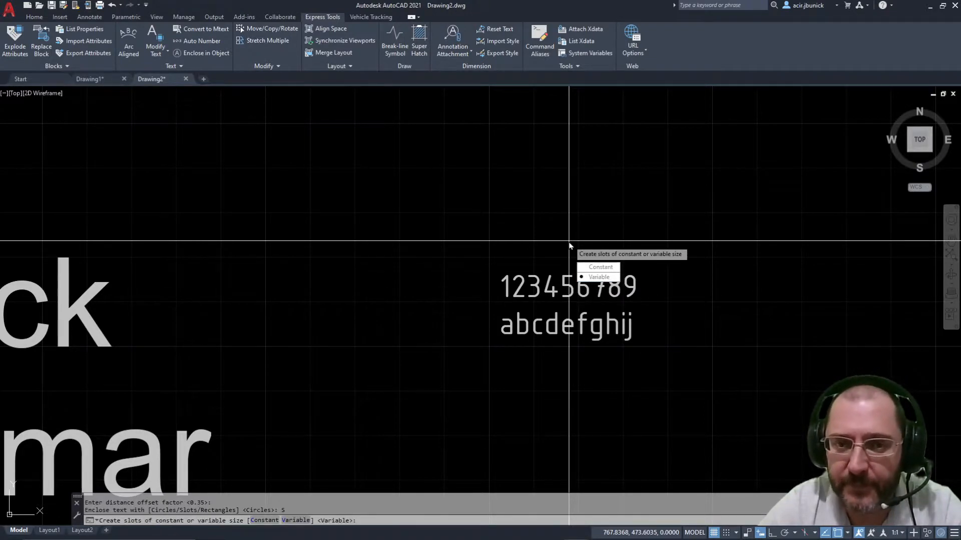
left_click(589, 280)
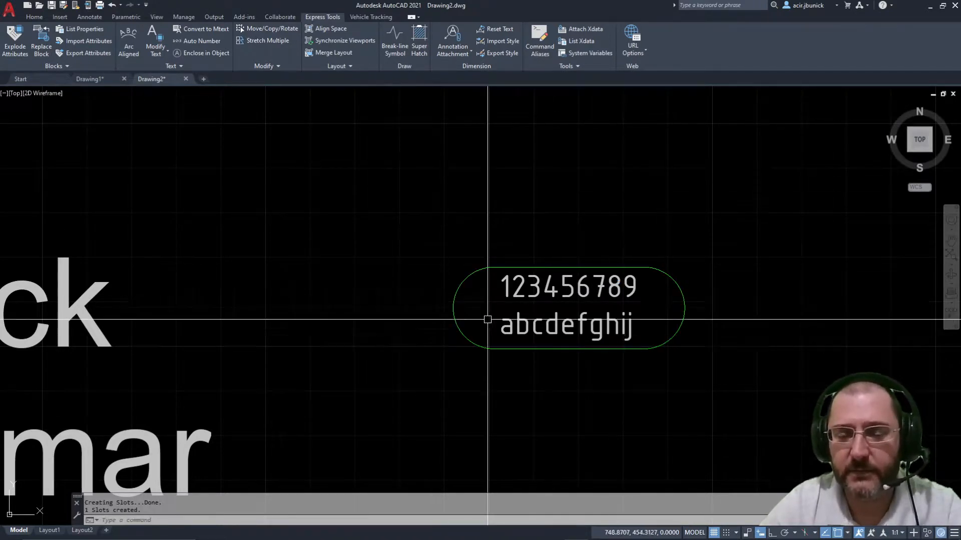
scroll(488, 322, "down", 2)
double_click(563, 297)
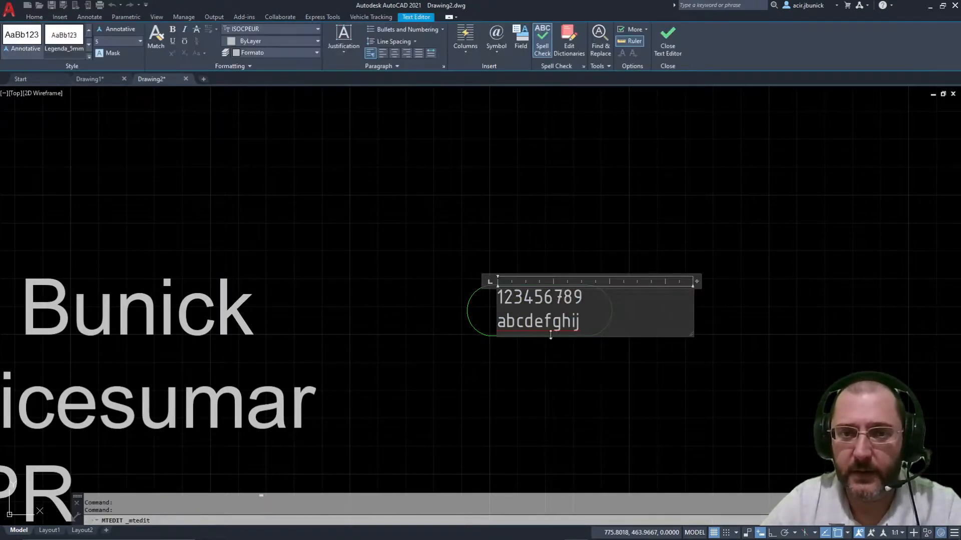
left_click(592, 306)
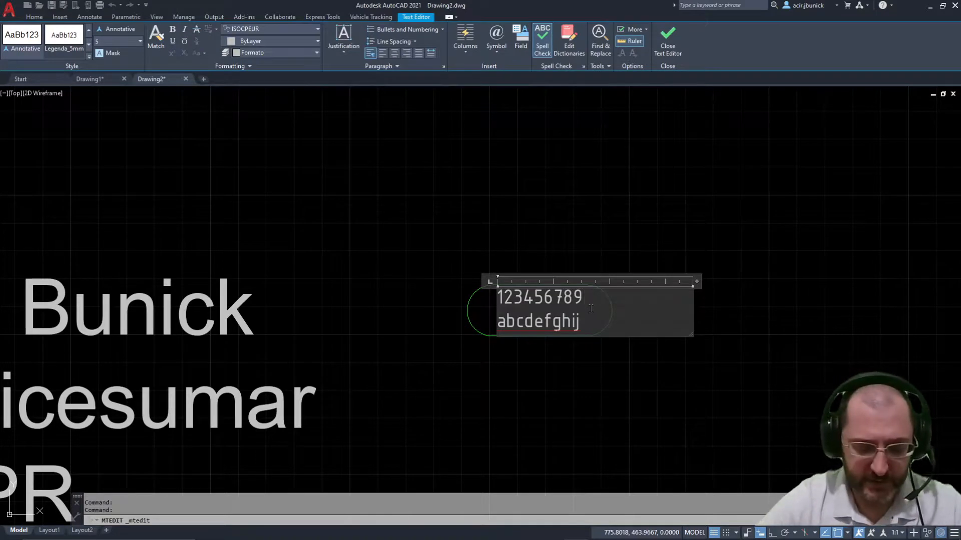
type("xxxxx")
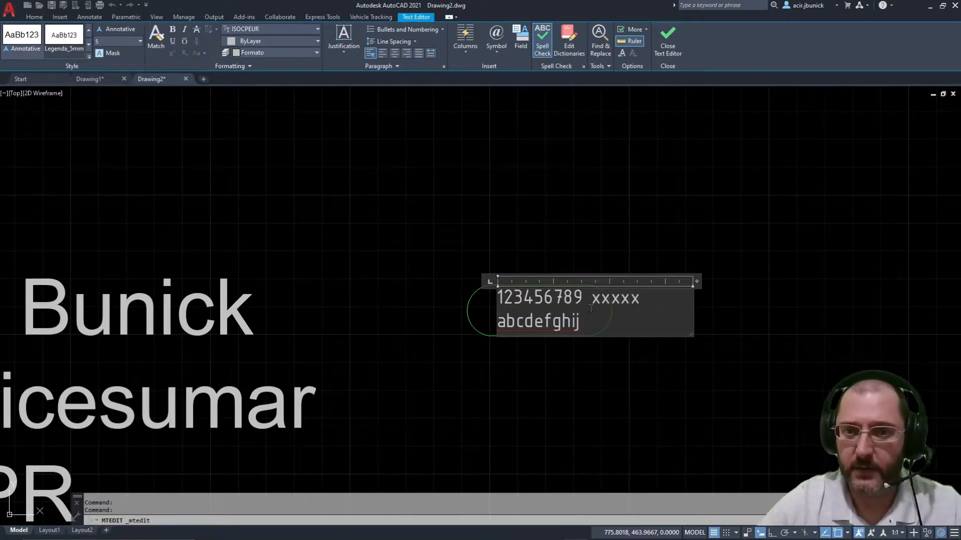
left_click(586, 480)
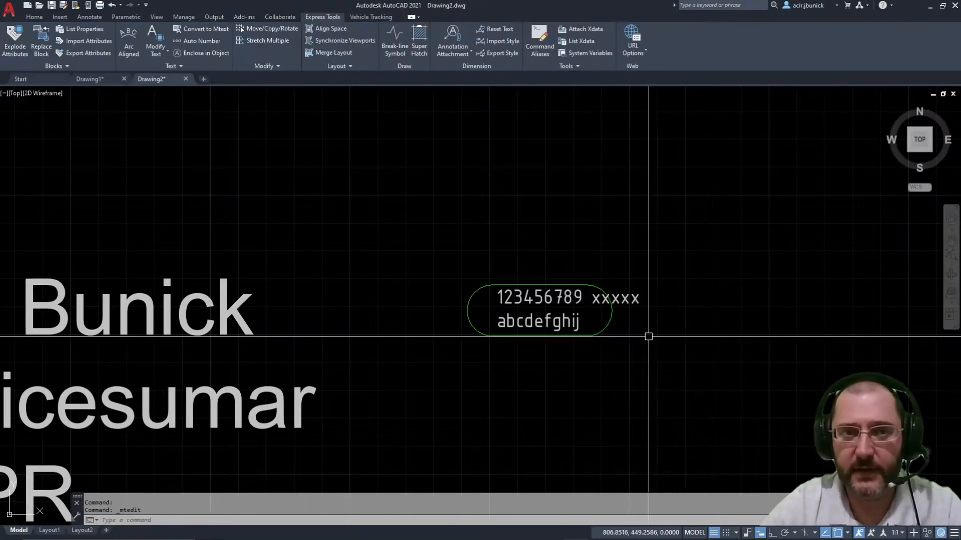
key("ctrl+z")
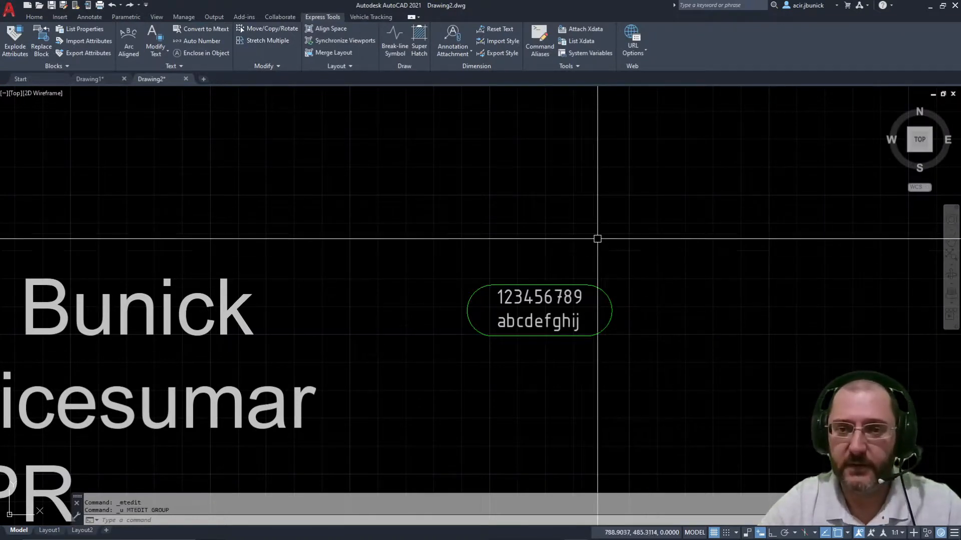
left_click(589, 299)
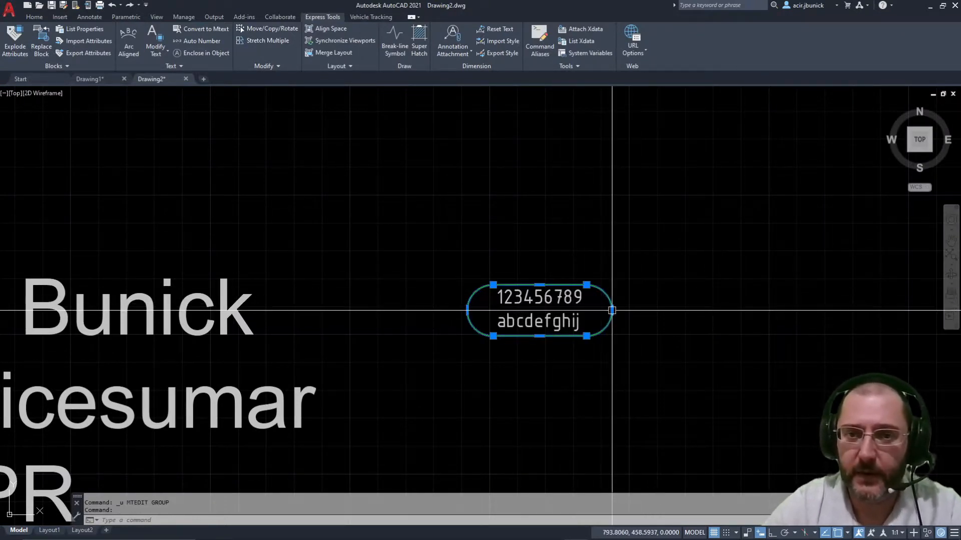
mouse_move(612, 311)
key("Escape")
key("Escape")
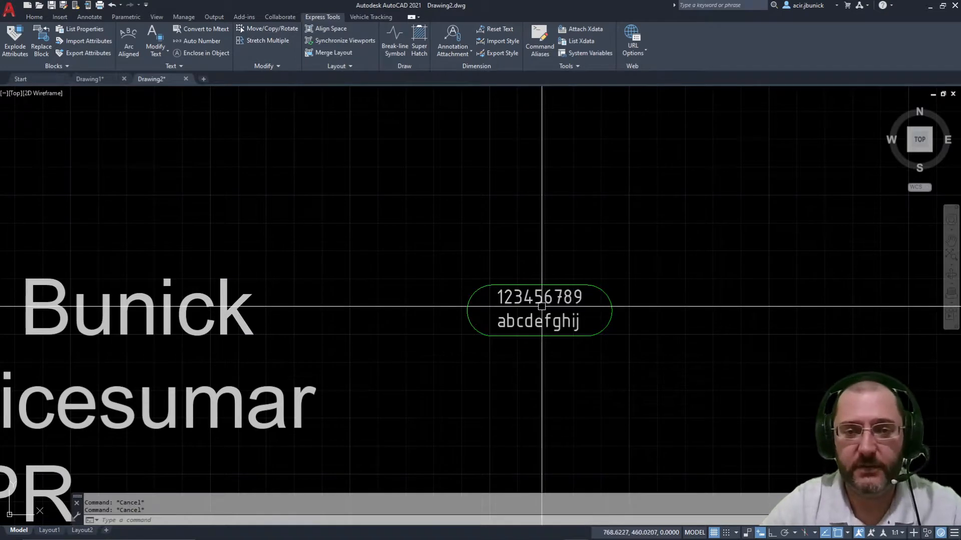
Step: Erase the copied text and its slot outline using E with a window selection
middle_click_drag(545, 275, 748, 218)
scroll(826, 244, "up", 4)
middle_click_drag(825, 244, 354, 311)
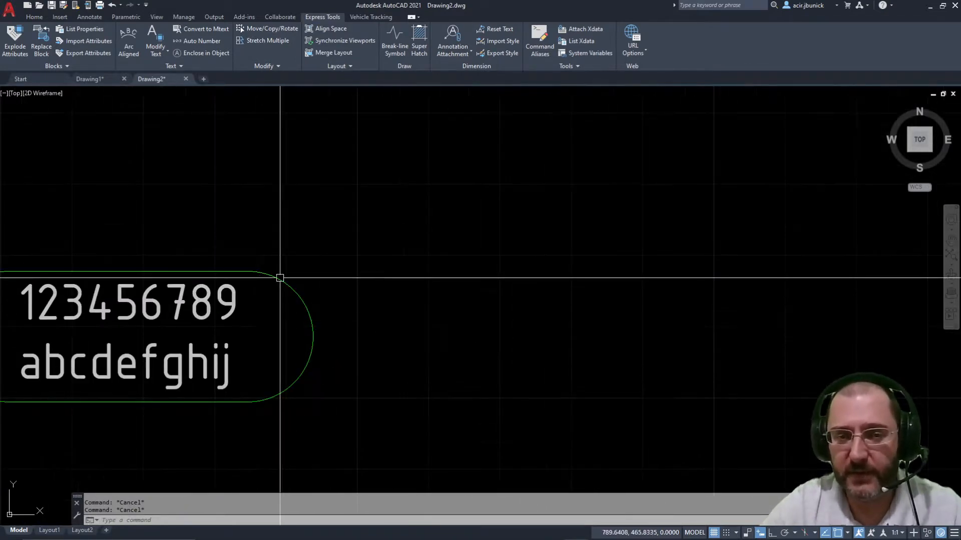
middle_click_drag(427, 223, 820, 220)
scroll(474, 290, "down", 4)
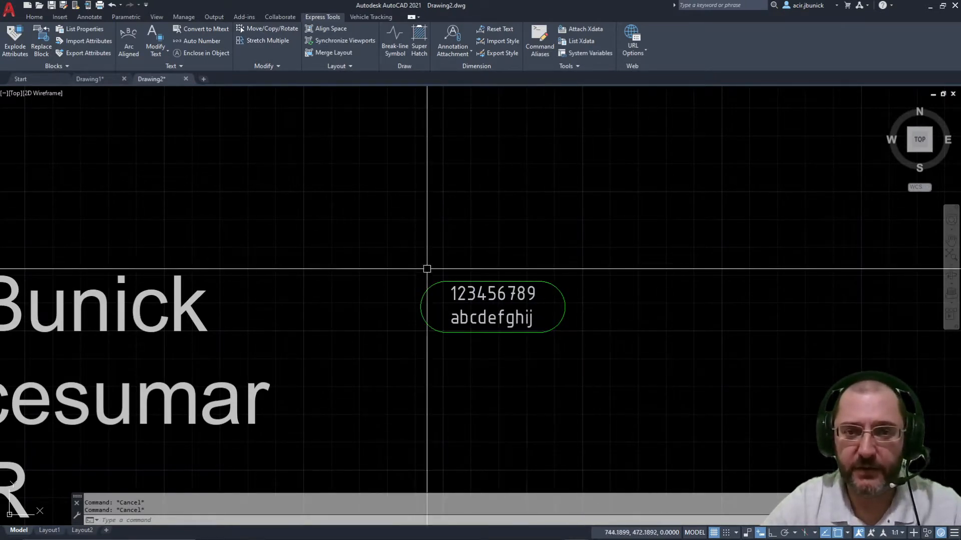
middle_click_drag(436, 282, 535, 256)
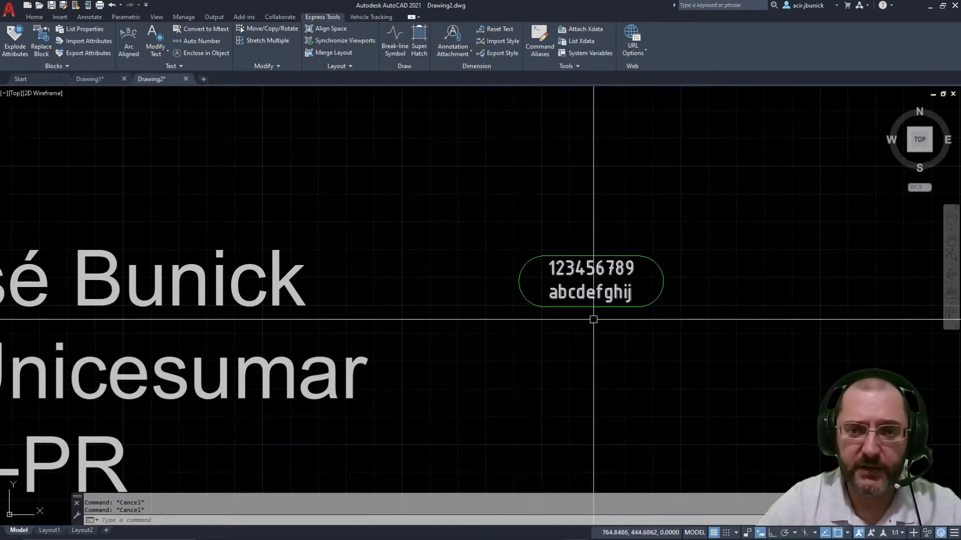
type("e")
key("Return")
left_click(474, 336)
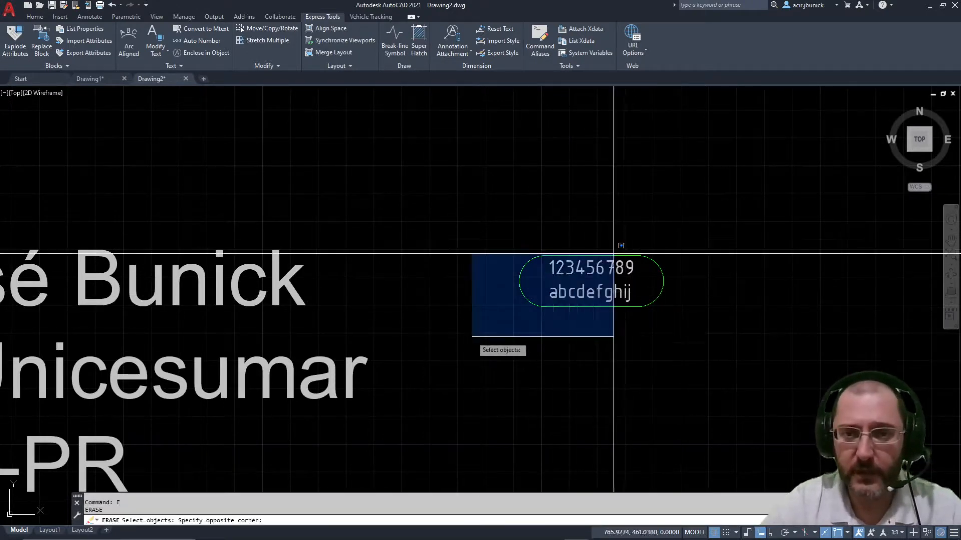
left_click(720, 208)
key("Return")
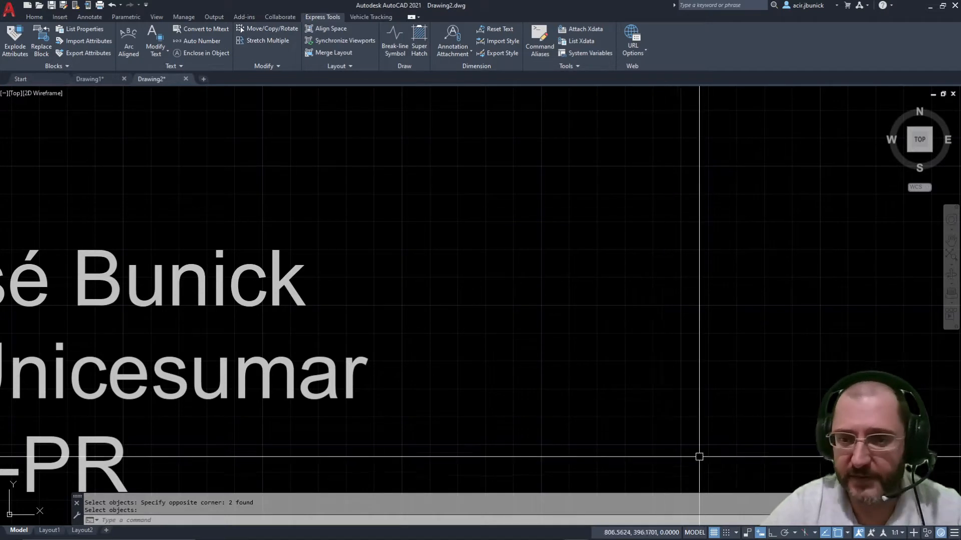
Step: Turn off the grid, zoom out to the whole text block, and show the Annotate ribbon
left_click(712, 534)
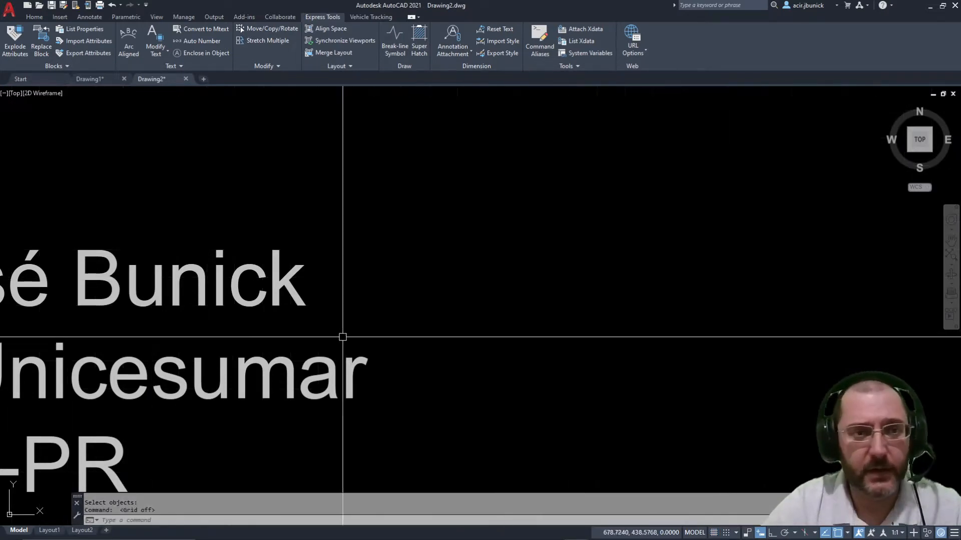
scroll(345, 336, "down", 2)
middle_click_drag(373, 322, 656, 249)
scroll(650, 248, "down", 2)
middle_click_drag(535, 239, 309, 222)
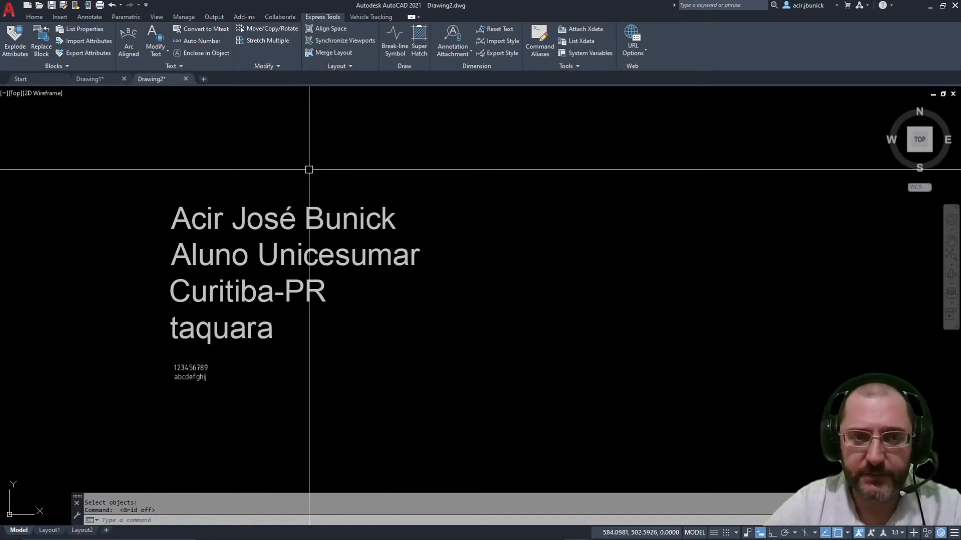
left_click(88, 17)
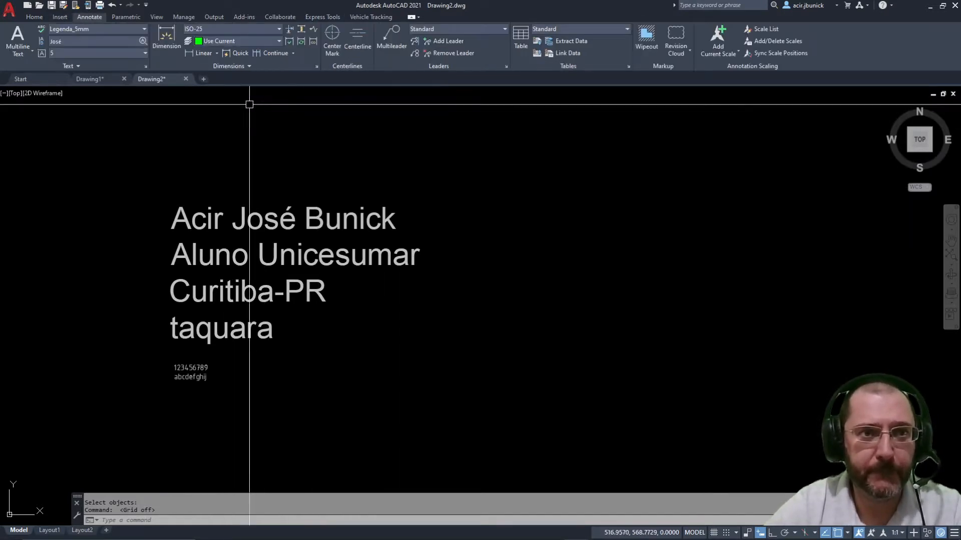